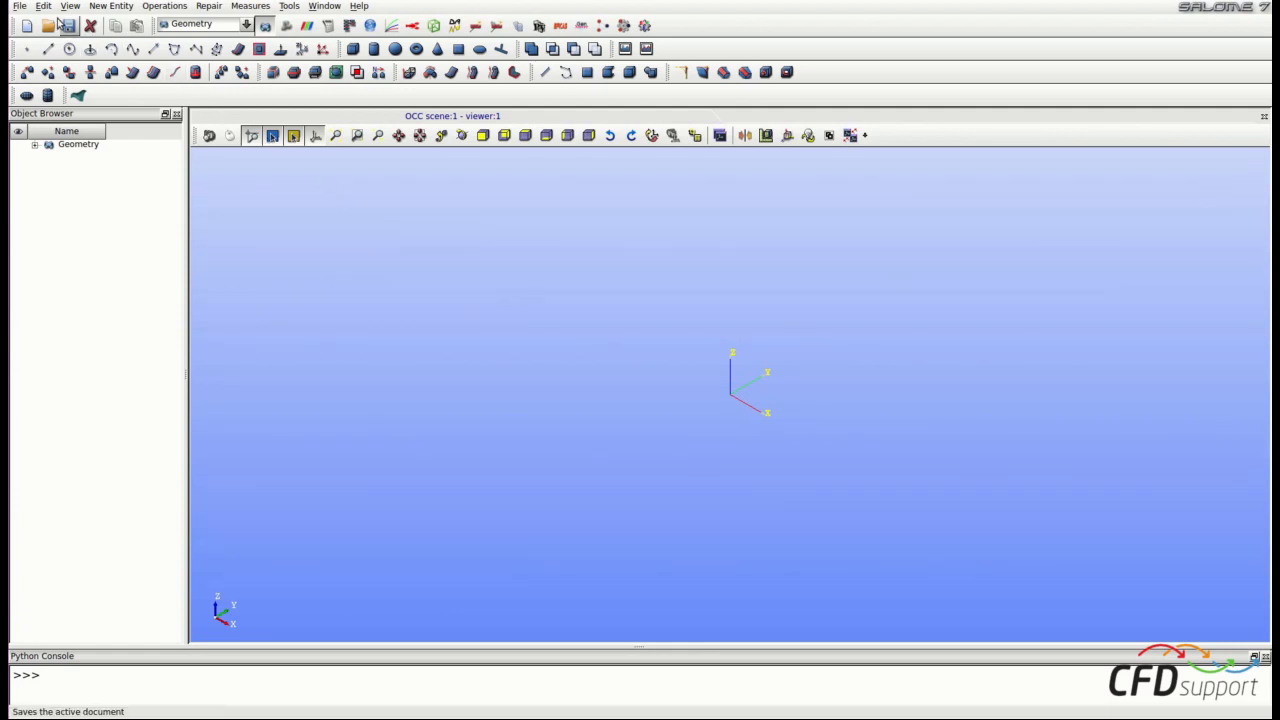
# Step: Import the STEP file Valvess.step, taking into account the millimetre units embedded in the file
pyautogui.click(16, 7)
pyautogui.moveTo(123, 203)
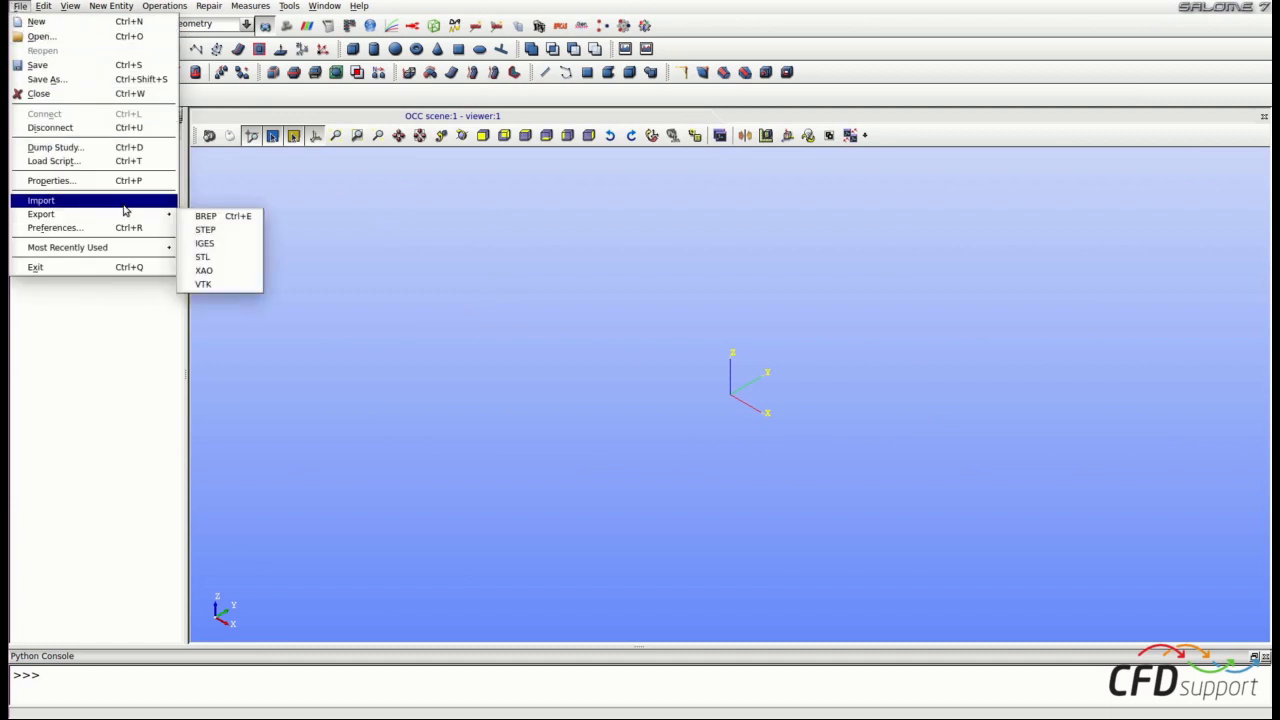
pyautogui.click(211, 217)
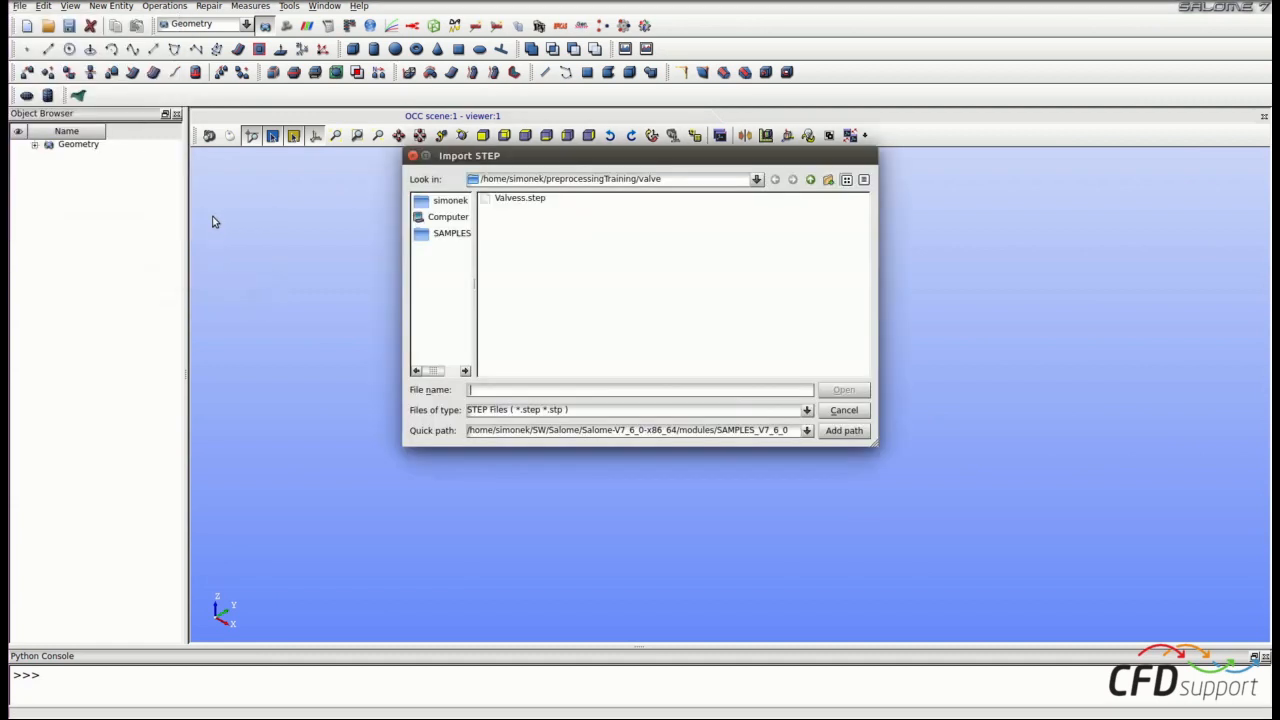
pyautogui.click(522, 199)
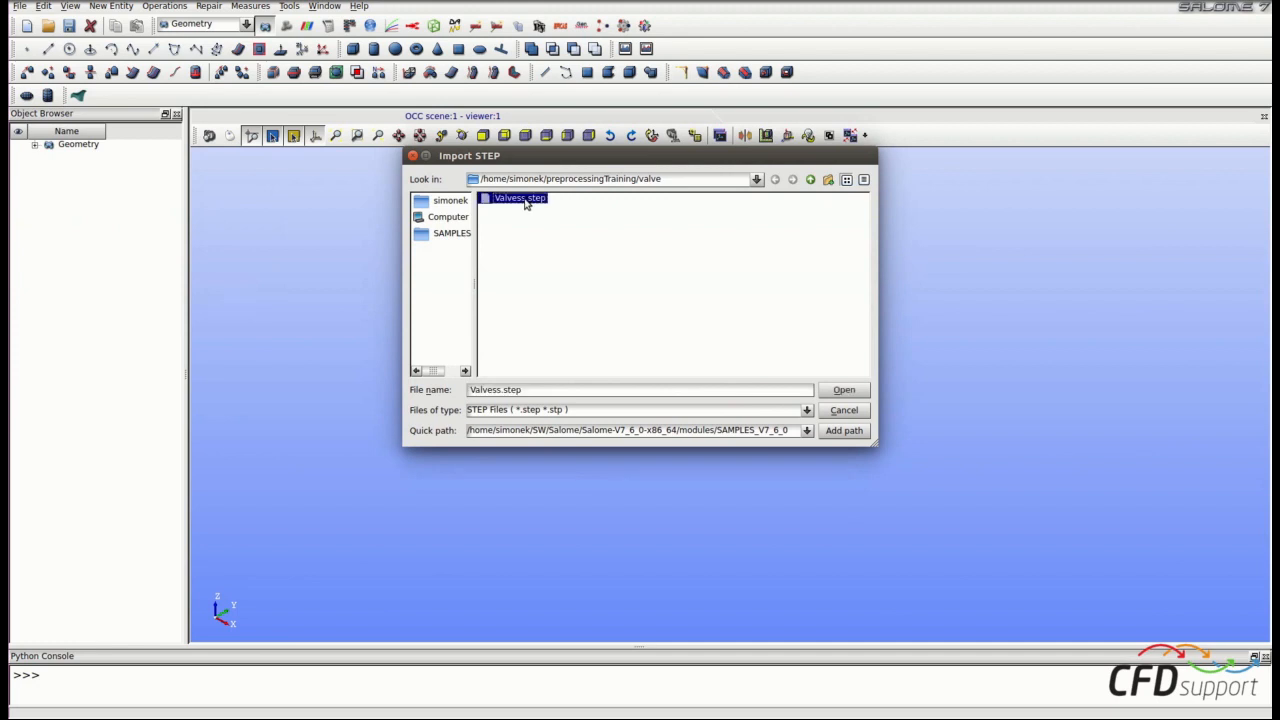
pyautogui.click(844, 390)
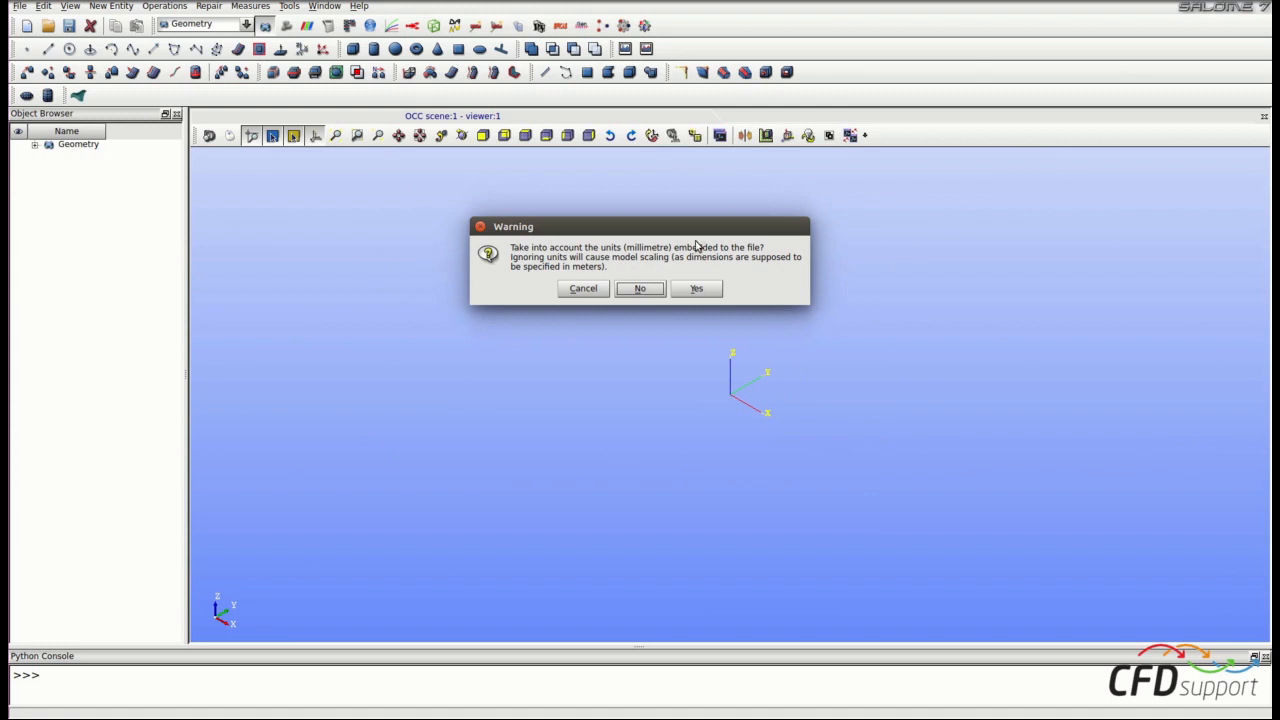
pyautogui.click(700, 288)
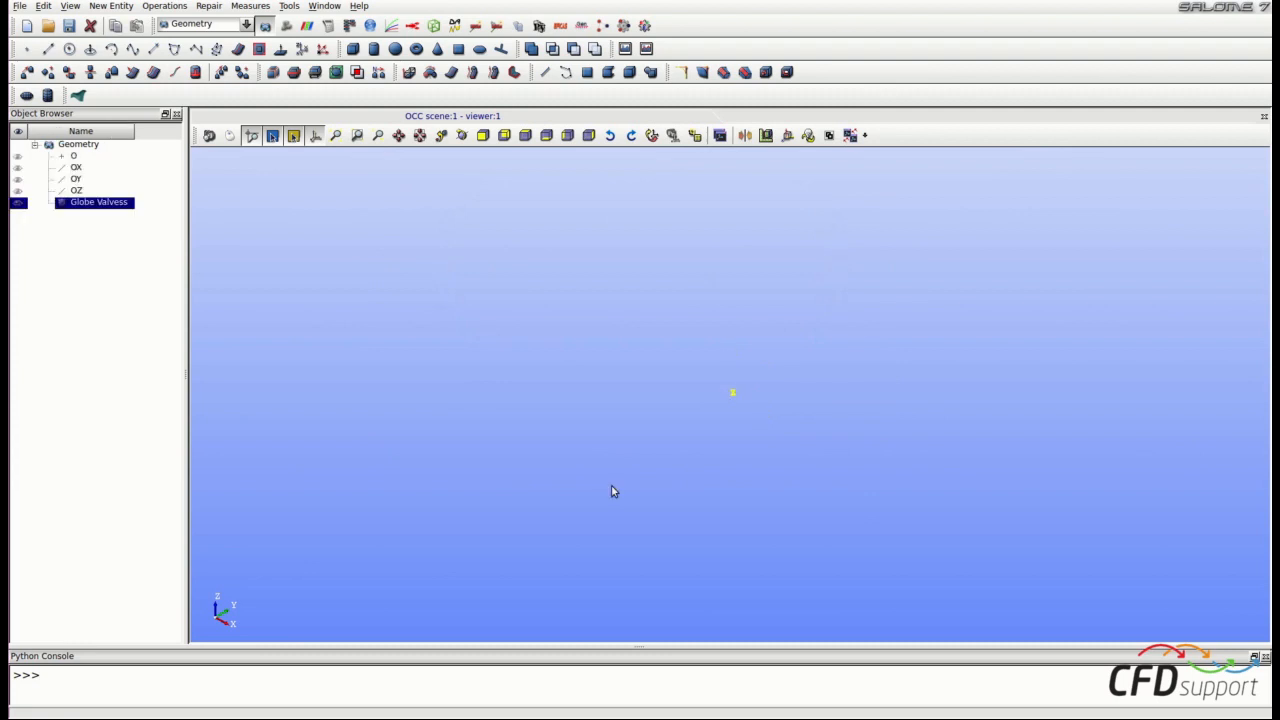
# Step: Explode the Globe Valvess object into sub-shapes of type Shell
pyautogui.click(525, 136)
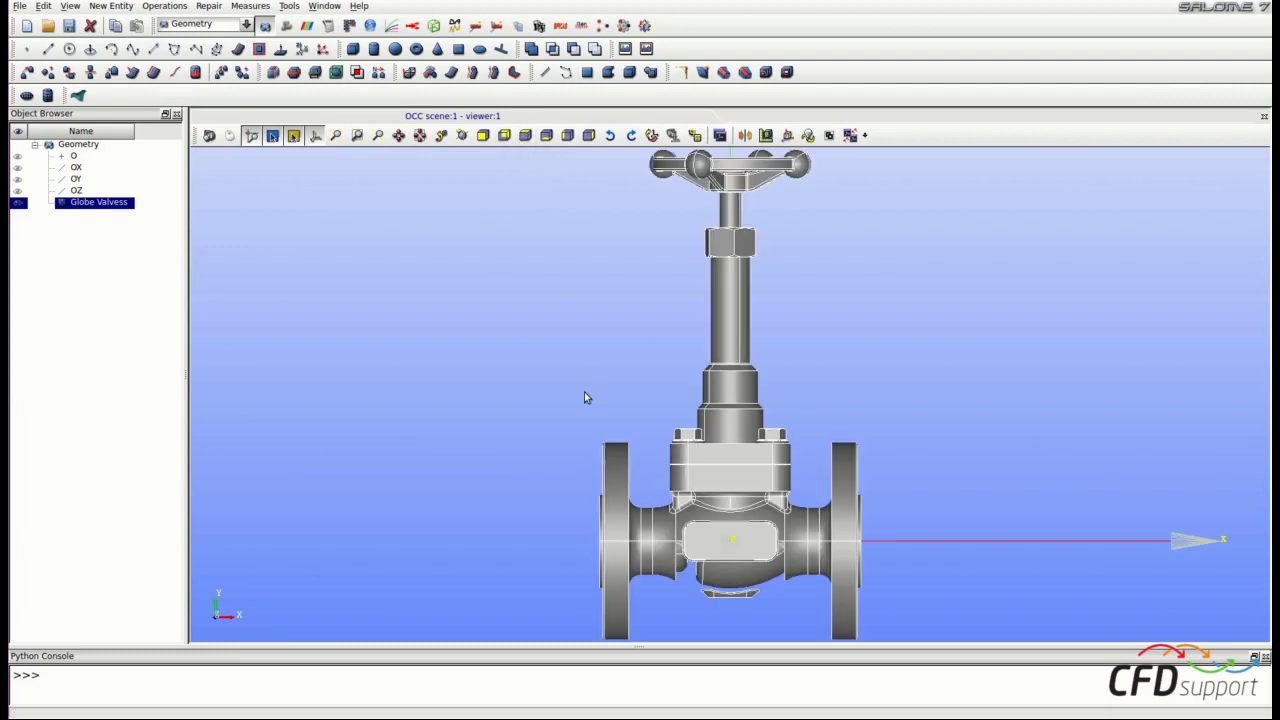
pyautogui.click(229, 137)
pyautogui.moveTo(739, 489)
pyautogui.mouseDown()
pyautogui.moveTo(770, 489)
pyautogui.moveTo(690, 481)
pyautogui.moveTo(780, 483)
pyautogui.moveTo(655, 497)
pyautogui.moveTo(851, 537)
pyautogui.mouseUp()
pyautogui.scroll(-3, 655, 497)
pyautogui.scroll(2, 655, 497)
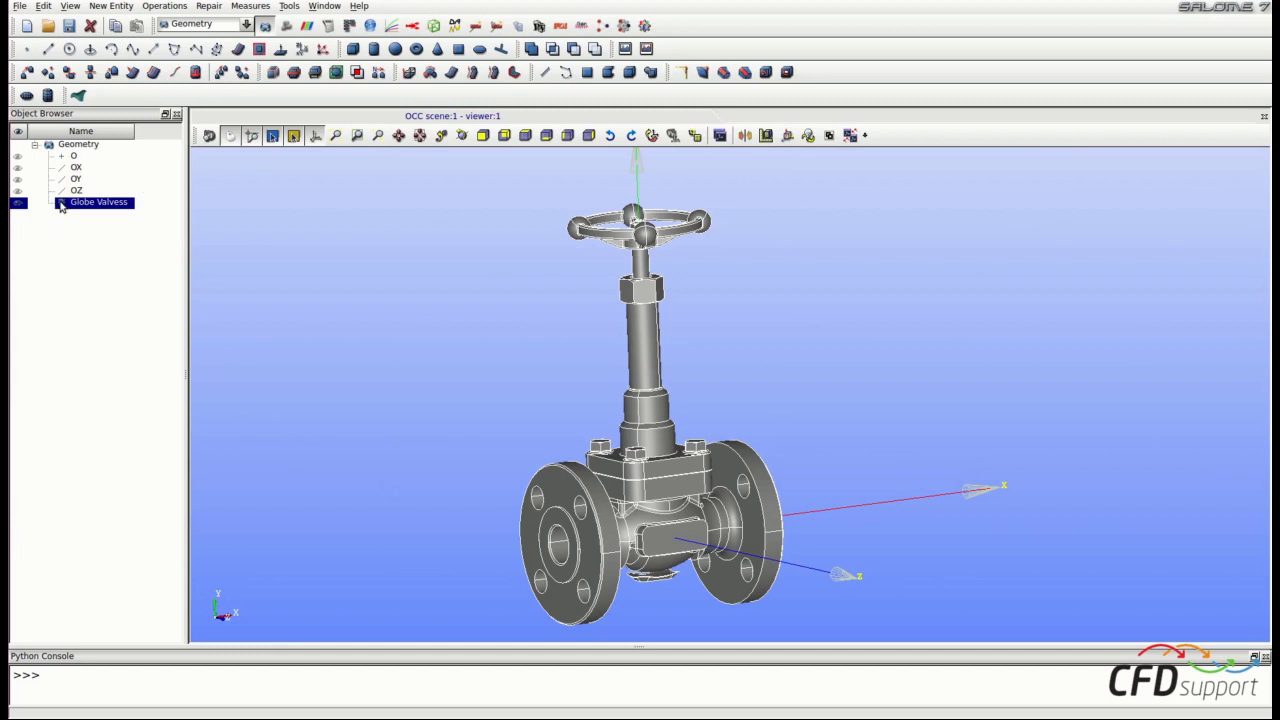
pyautogui.click(111, 8)
pyautogui.click(124, 130)
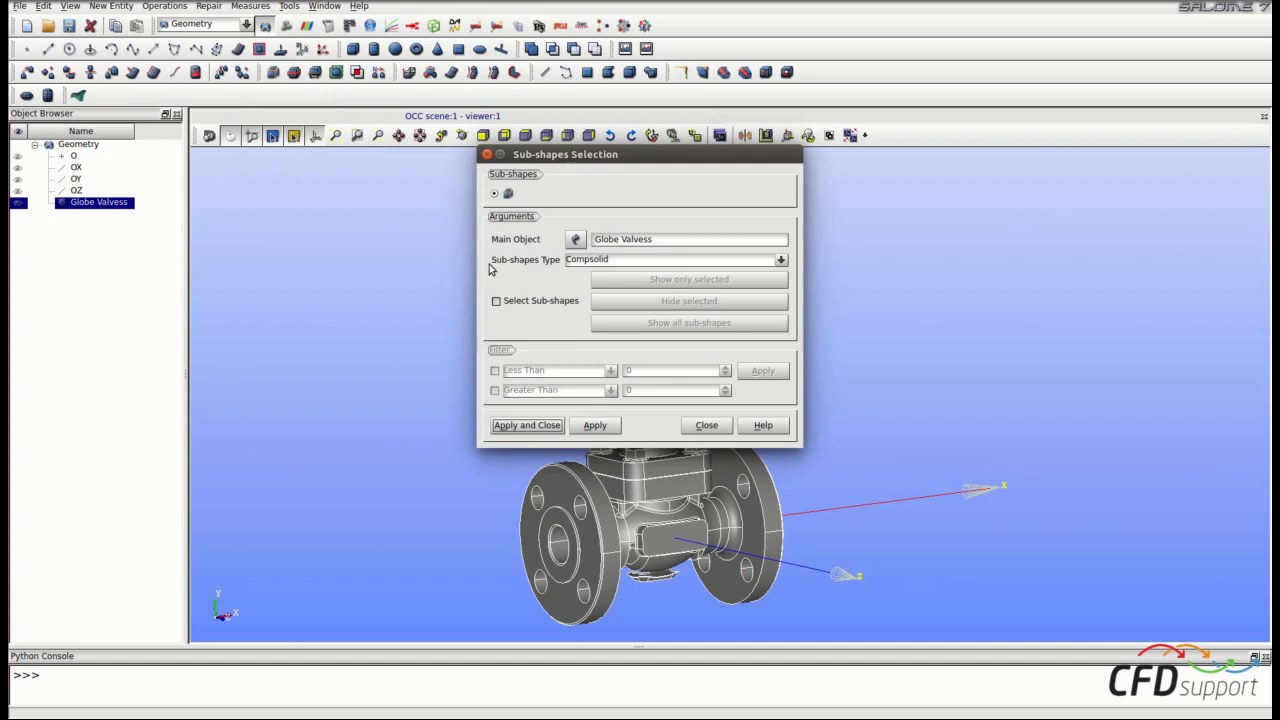
pyautogui.click(590, 262)
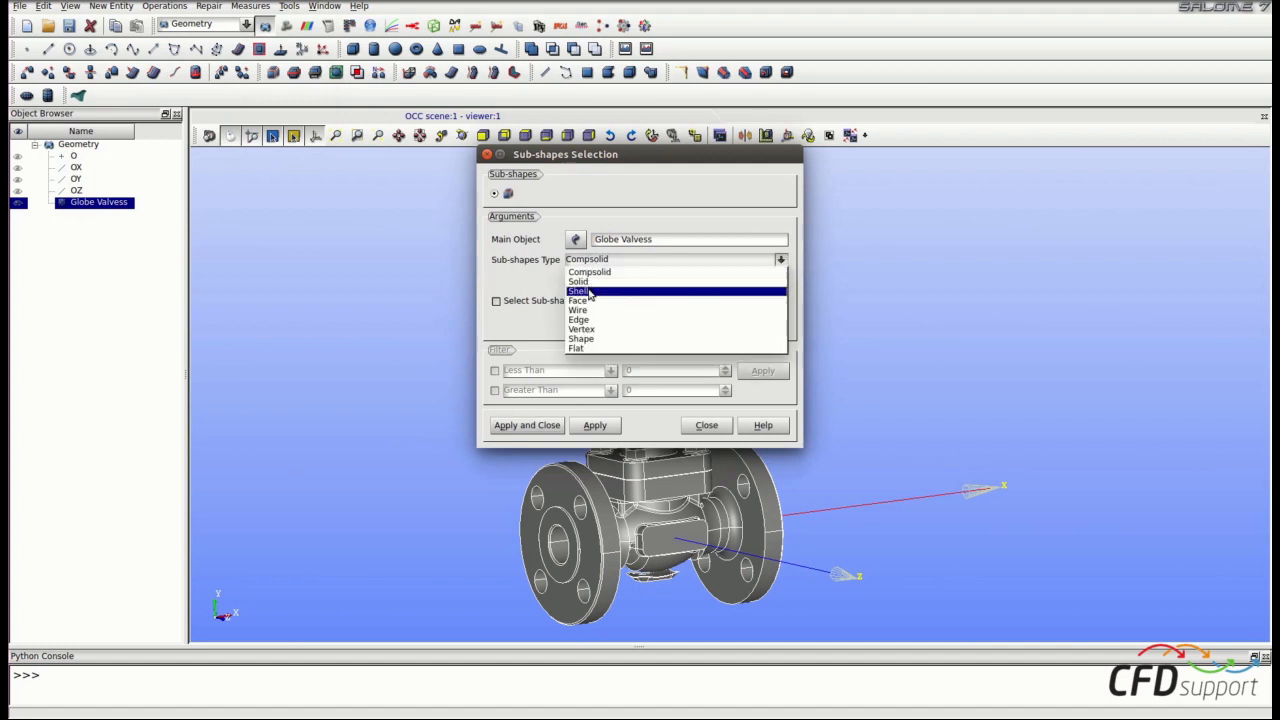
pyautogui.click(590, 292)
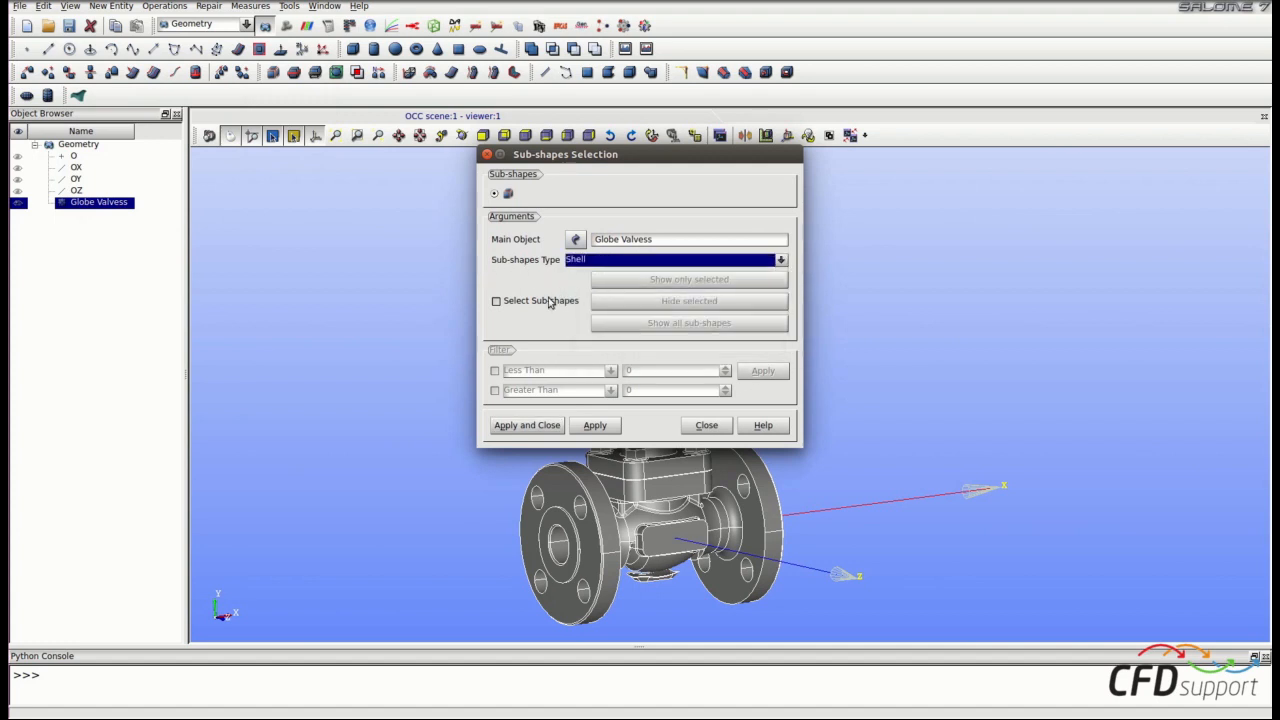
pyautogui.click(532, 428)
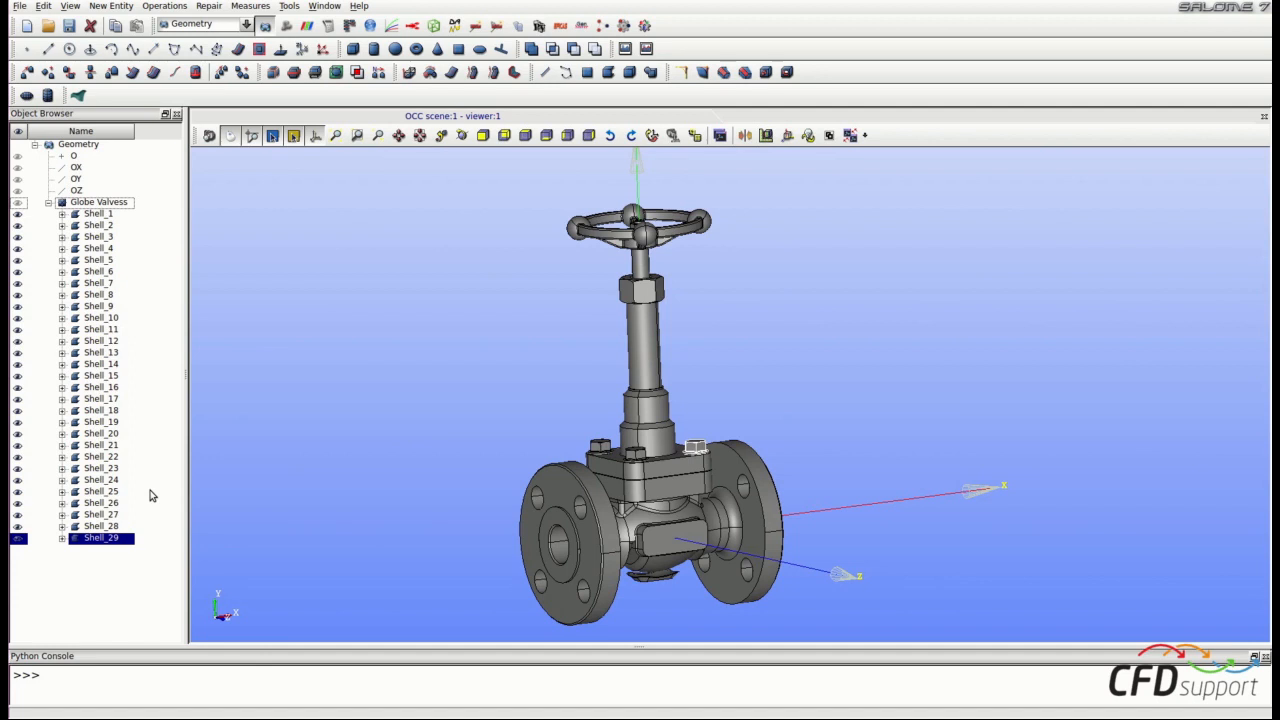
# Step: Show only Shell_10, the flanged valve body, in the 3D view
pyautogui.click(98, 318)
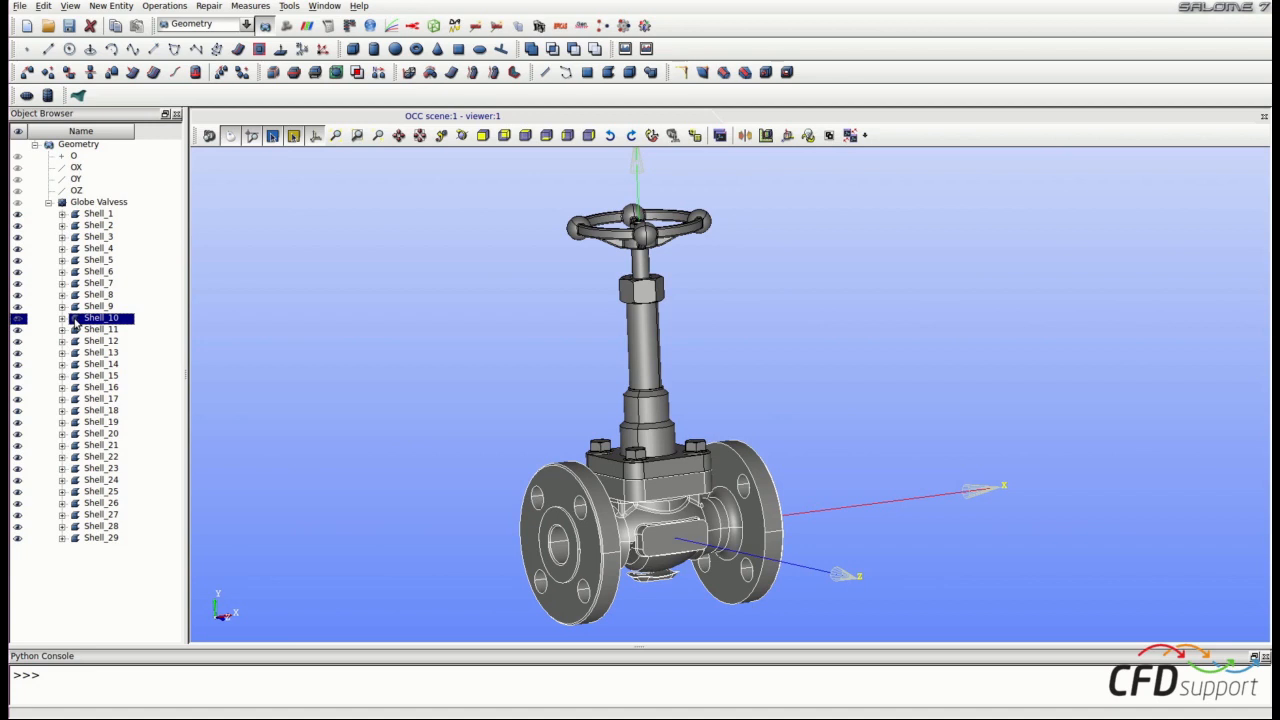
pyautogui.rightClick(75, 323)
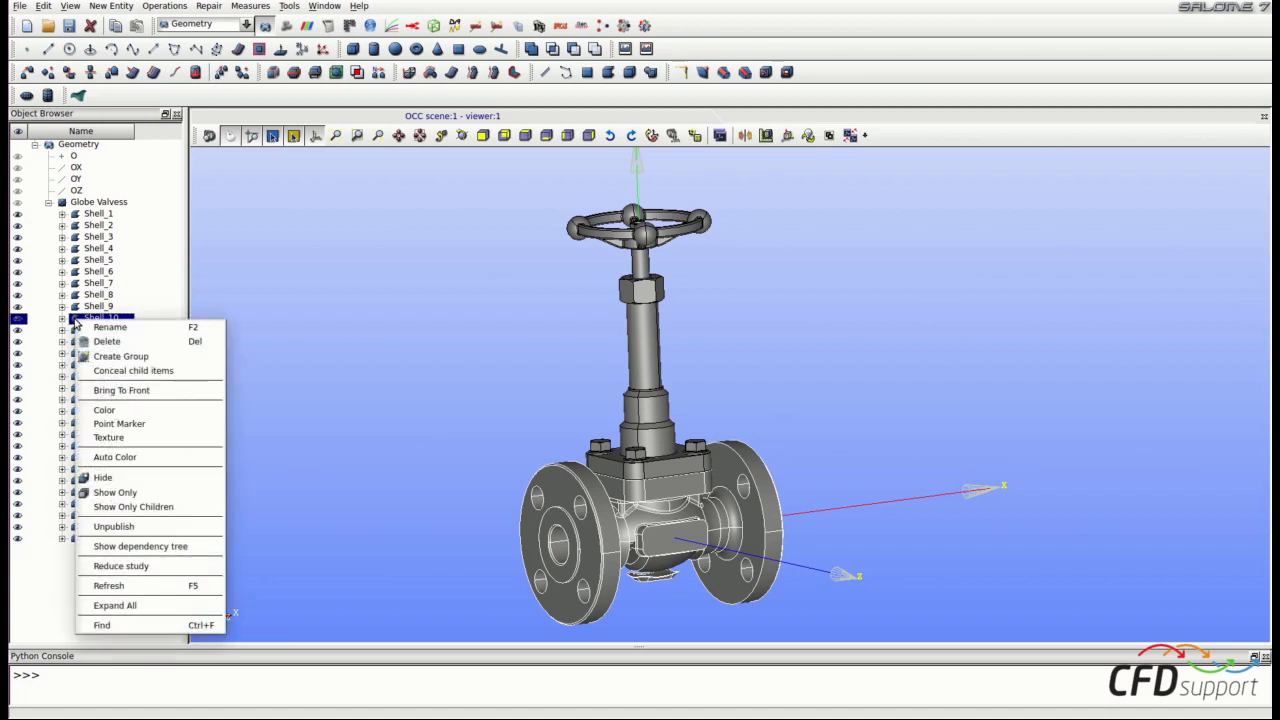
pyautogui.click(114, 492)
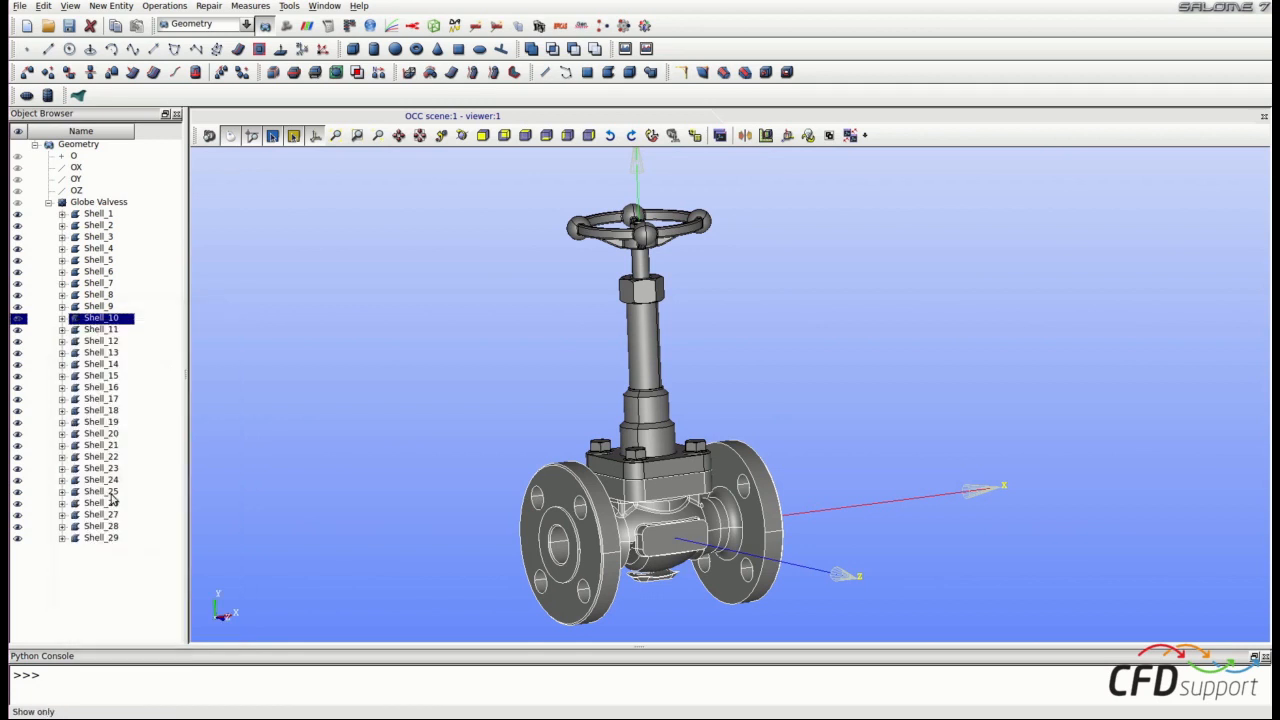
# Step: Explode Shell_10 into sub-shapes of type Face and accept the explode confirmation
pyautogui.keyDown('ctrl'); pyautogui.moveTo(536, 489); pyautogui.dragTo(575, 450, button='right'); pyautogui.keyUp('ctrl')
pyautogui.scroll(4, 590, 430)
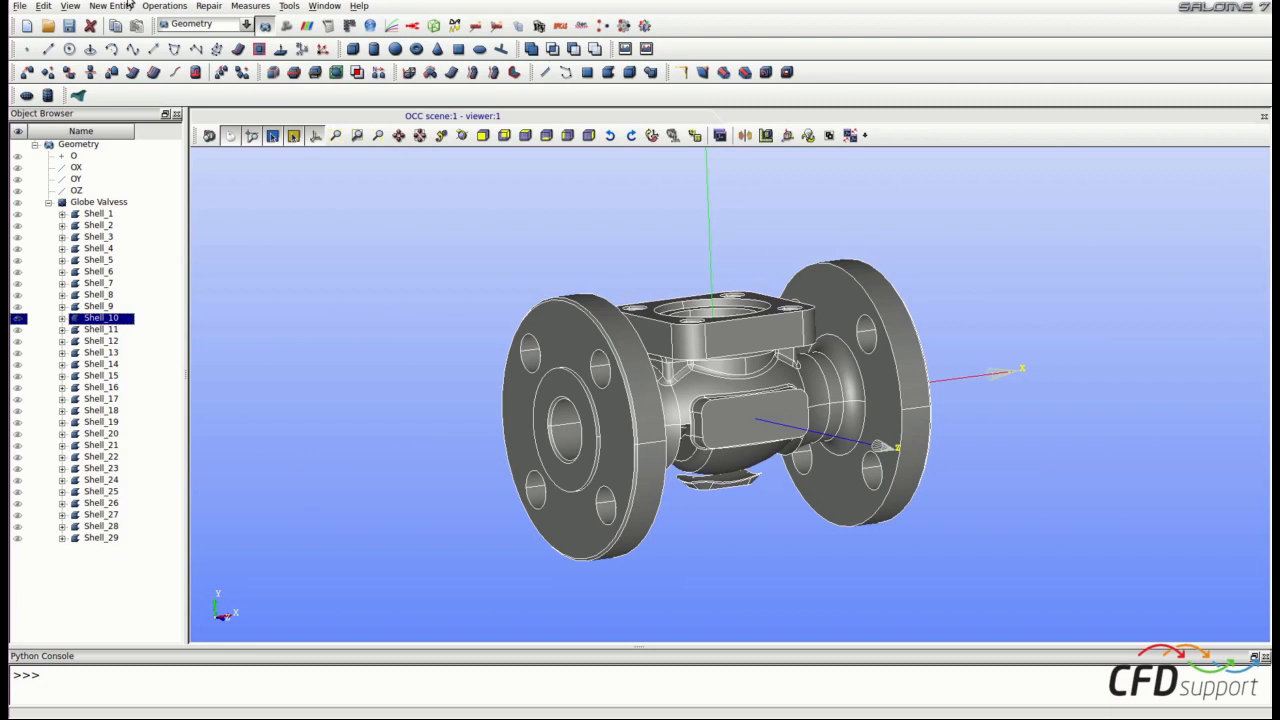
pyautogui.click(99, 8)
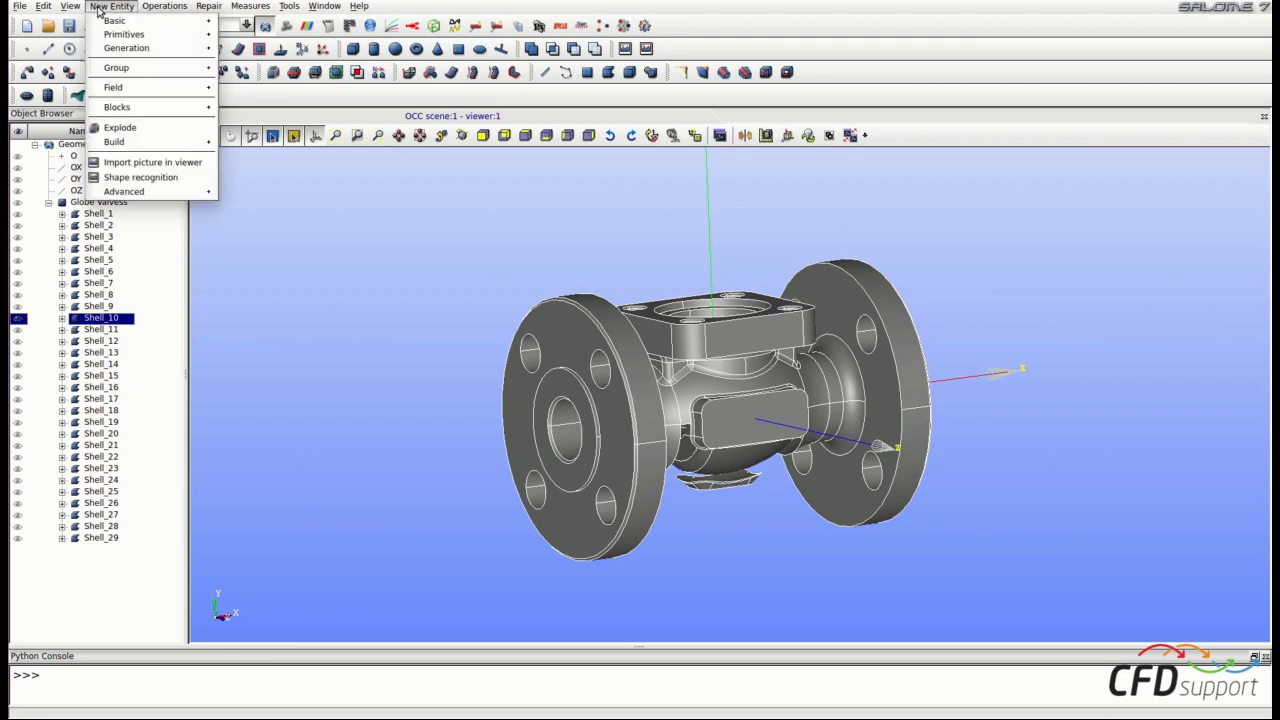
pyautogui.click(120, 128)
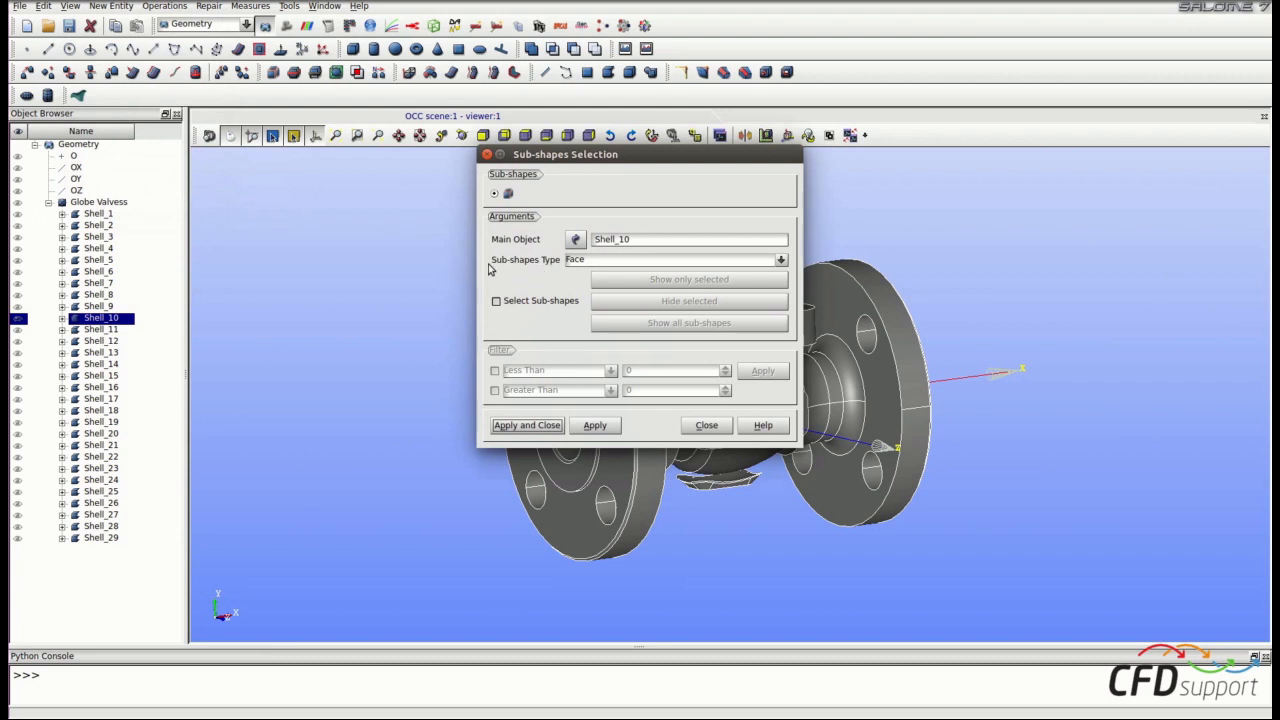
pyautogui.click(580, 264)
pyautogui.click(588, 272)
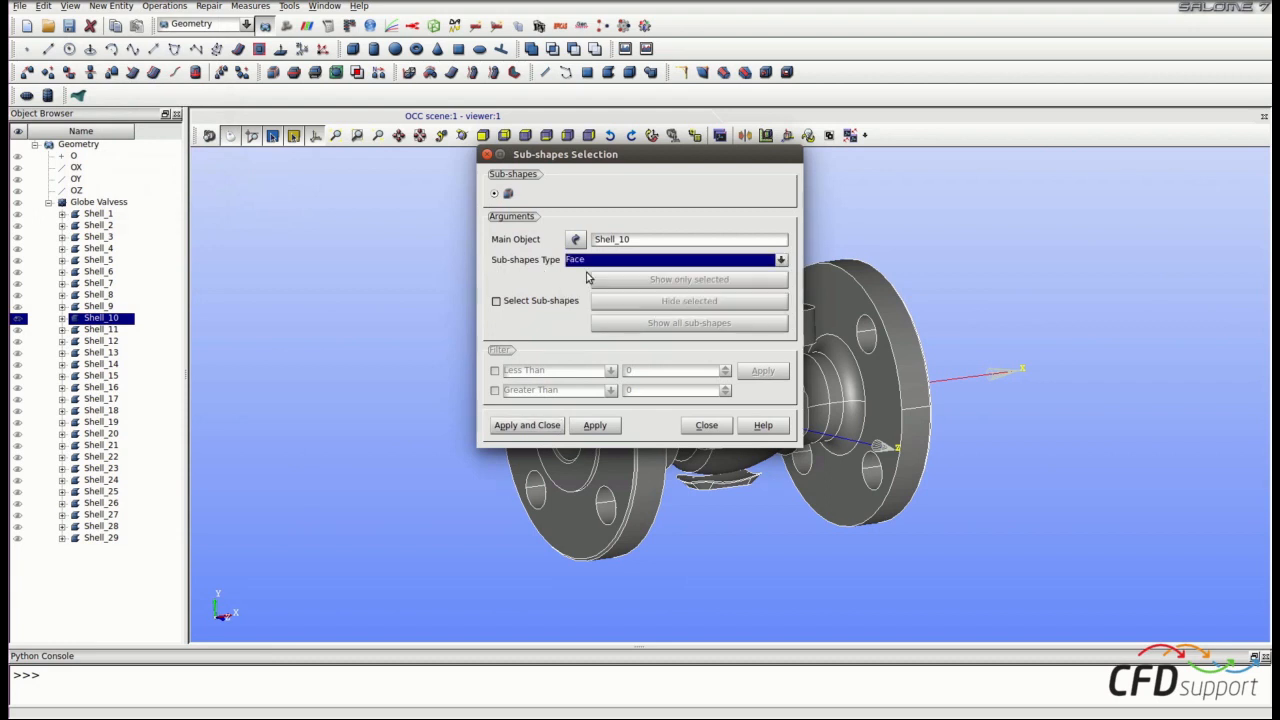
pyautogui.click(533, 430)
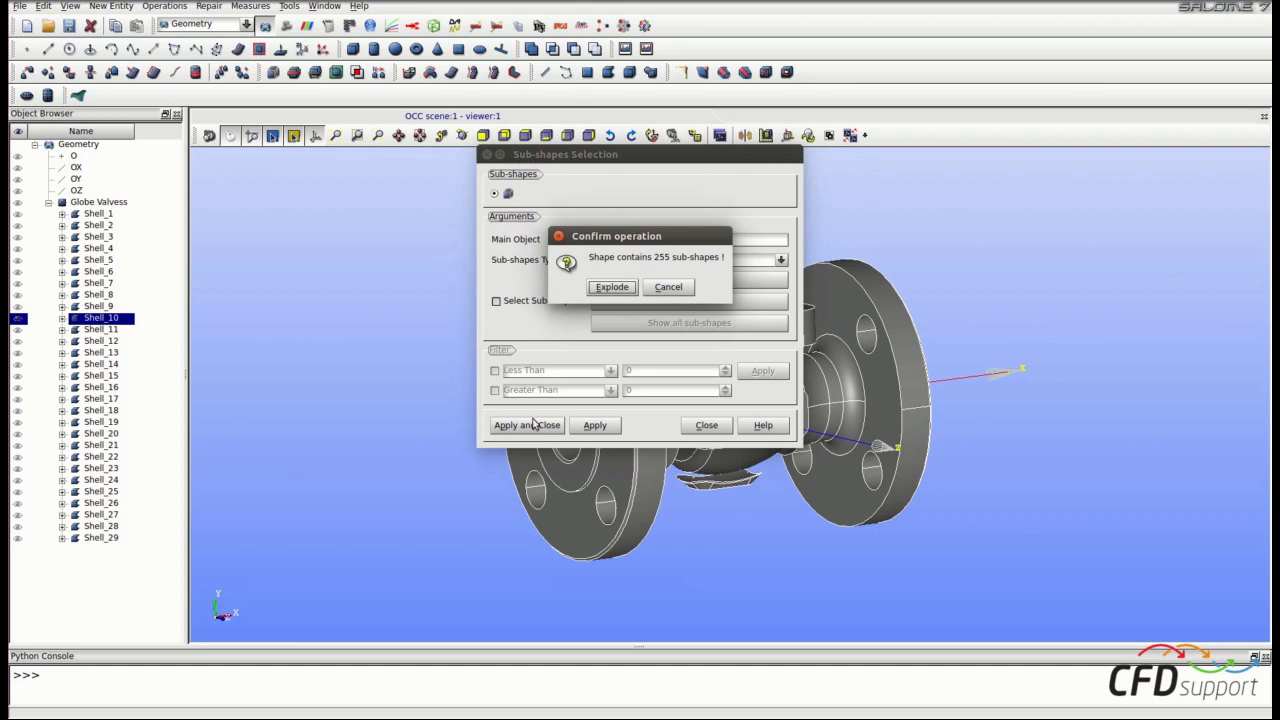
pyautogui.click(612, 287)
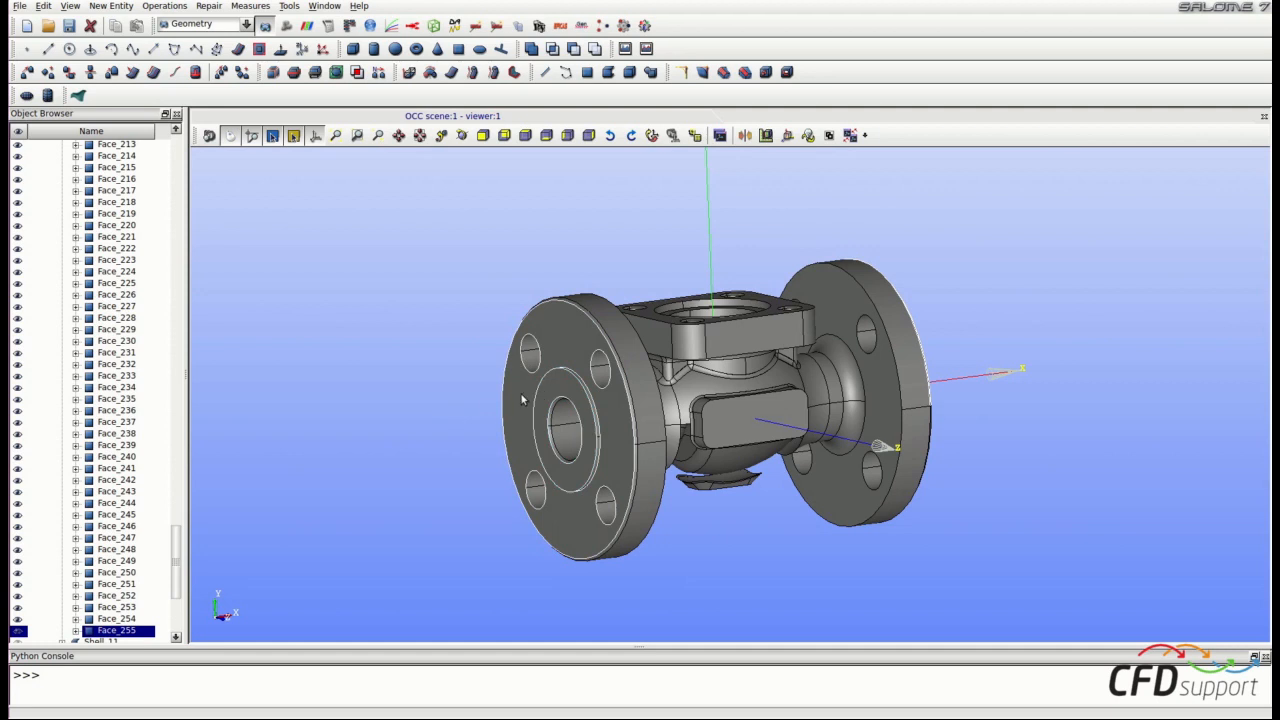
# Step: Hide the outer faces of Shell_10, beginning with the near flange's front face and rim, keeping only the internal flow surfaces
pyautogui.rightClick(449, 421)
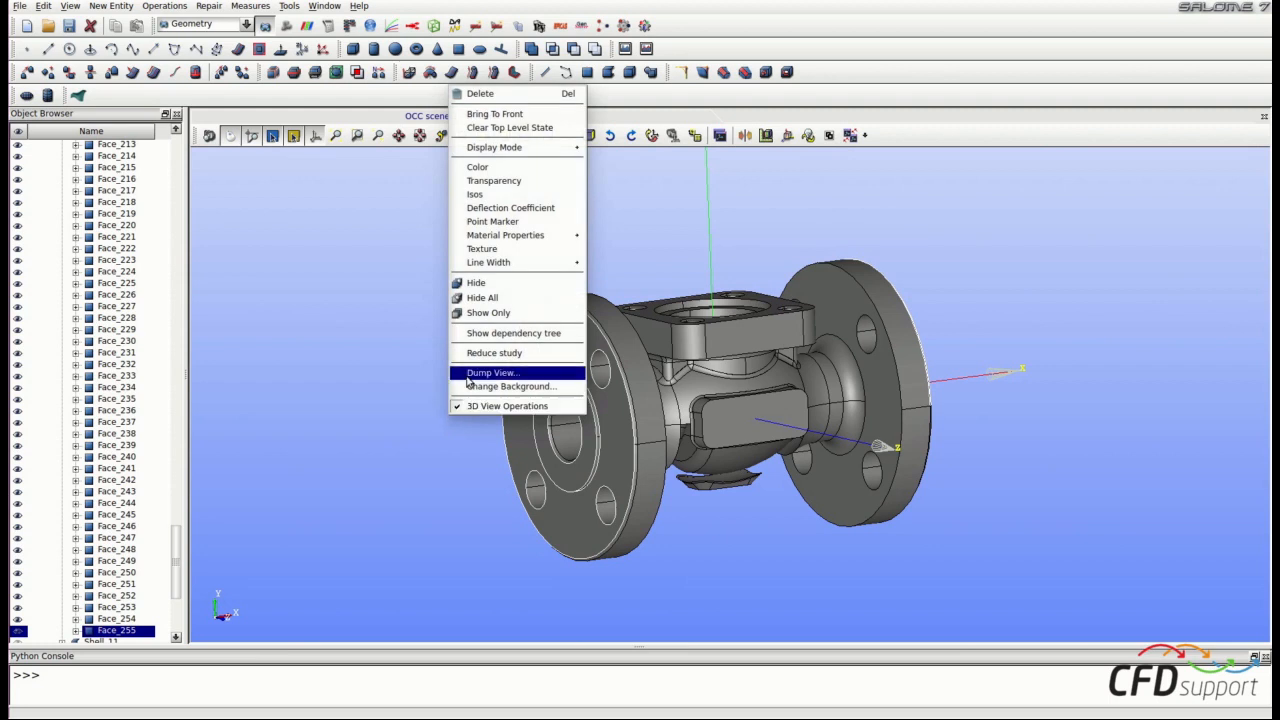
pyautogui.click(474, 285)
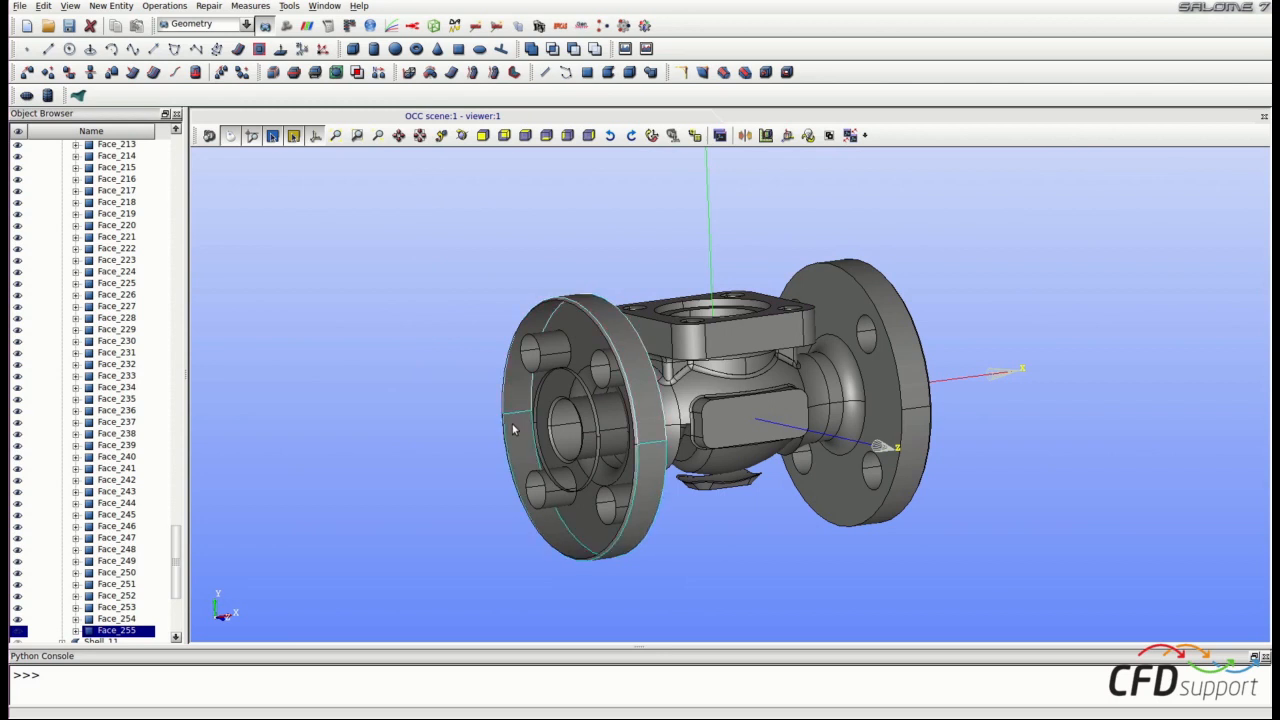
pyautogui.rightClick(386, 396)
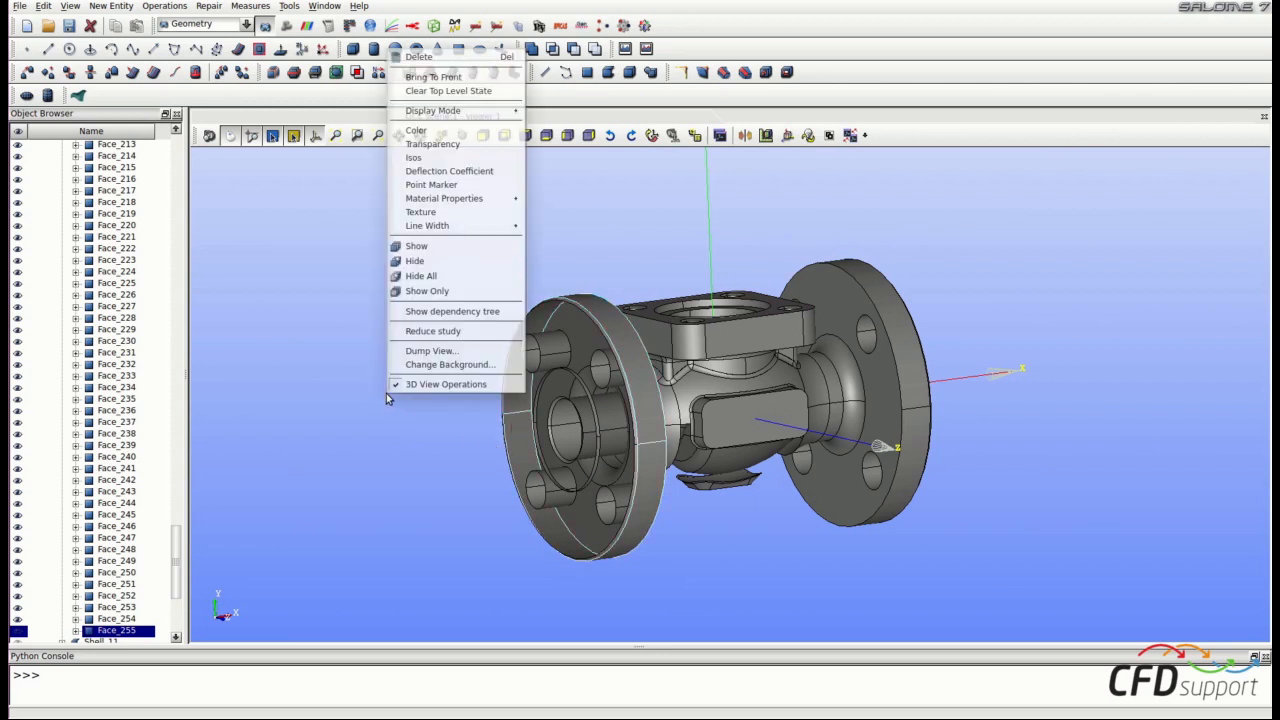
pyautogui.click(437, 262)
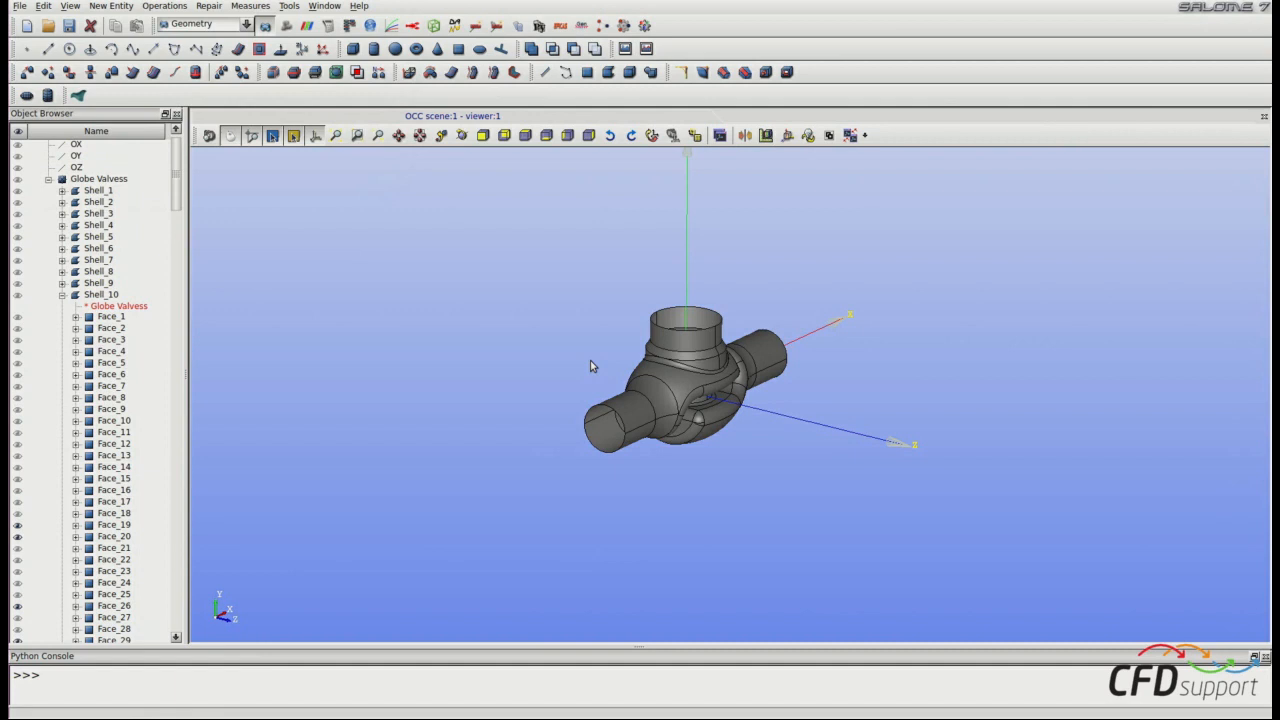
# Step: Build a shell named region12-first-version from all the inner valve faces still displayed
pyautogui.scroll(1, 590, 366)
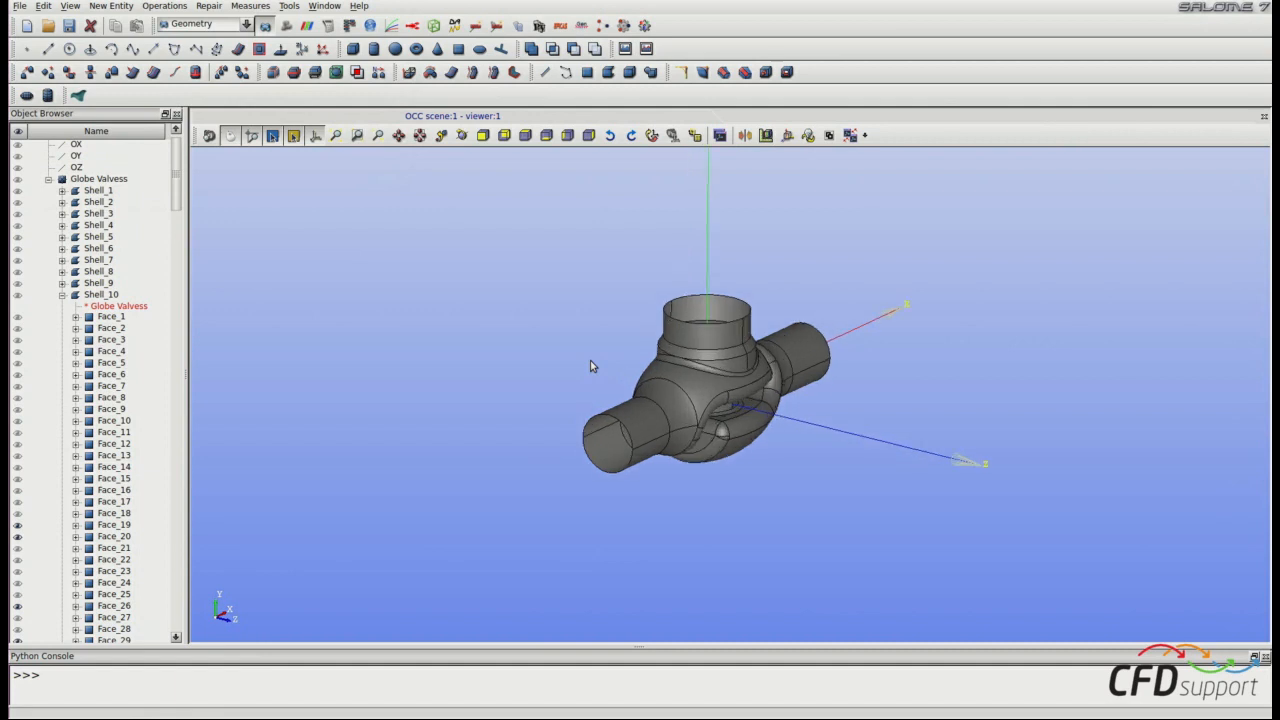
pyautogui.scroll(2, 590, 366)
pyautogui.keyDown('ctrl'); pyautogui.moveTo(592, 366); pyautogui.dragTo(558, 368, button='middle'); pyautogui.keyUp('ctrl')
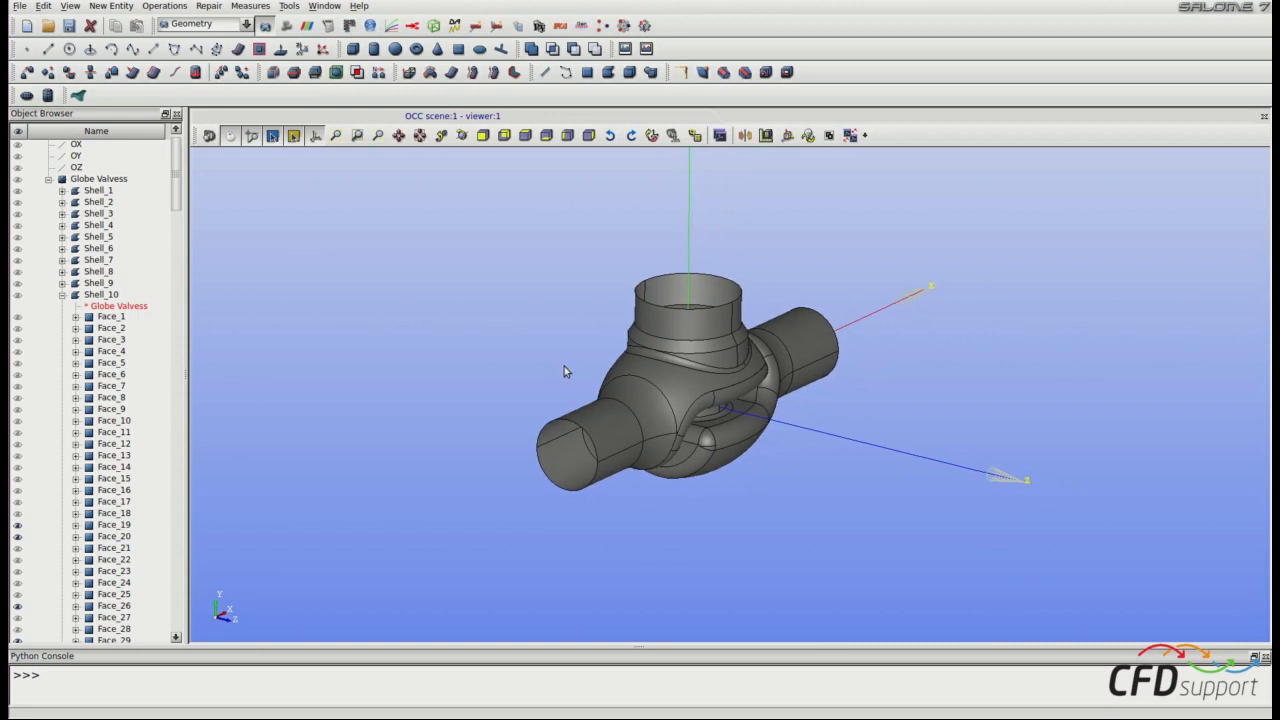
pyautogui.keyDown('ctrl'); pyautogui.moveTo(565, 372); pyautogui.dragTo(618, 397, button='right'); pyautogui.keyUp('ctrl')
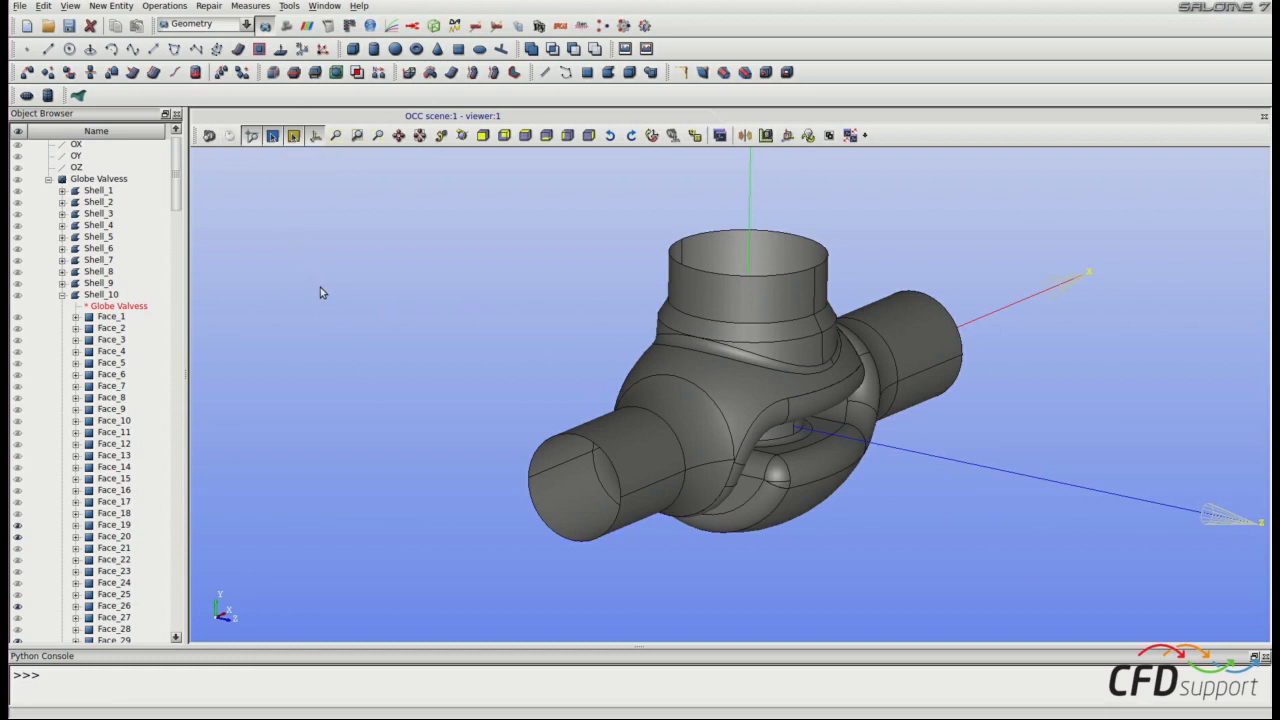
pyautogui.moveTo(351, 189); pyautogui.dragTo(1158, 590)
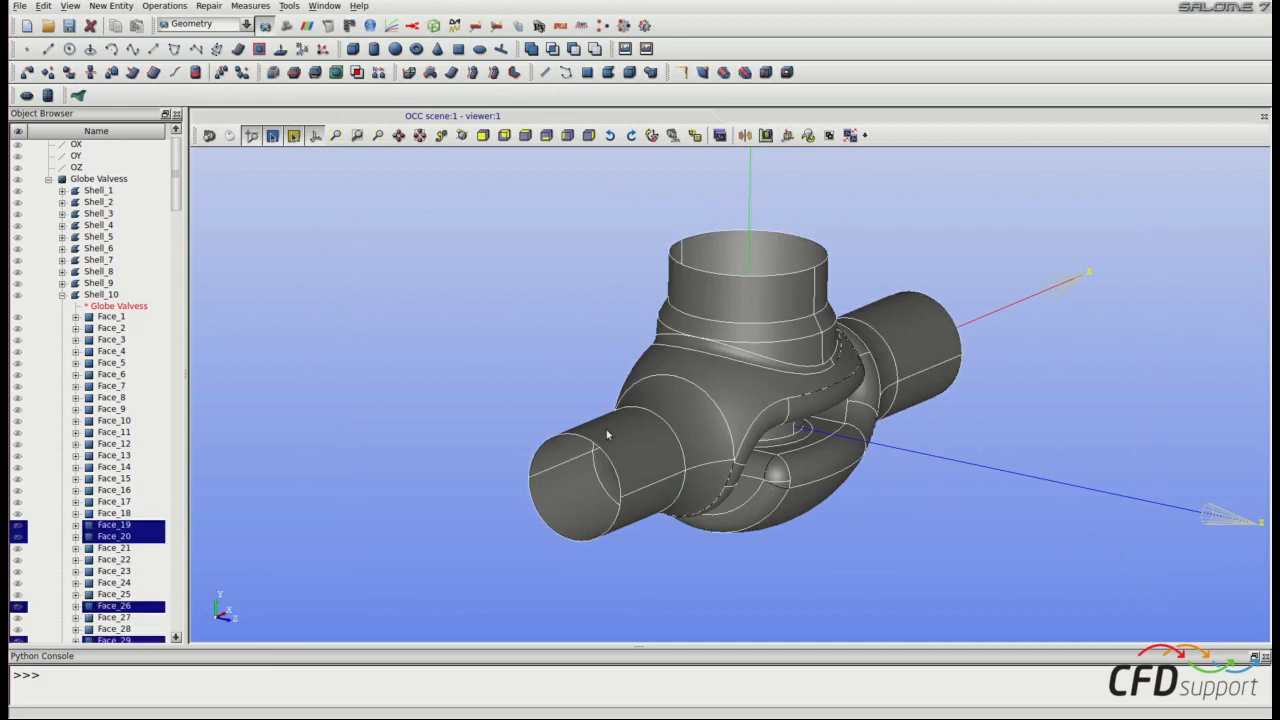
pyautogui.click(110, 8)
pyautogui.moveTo(141, 148)
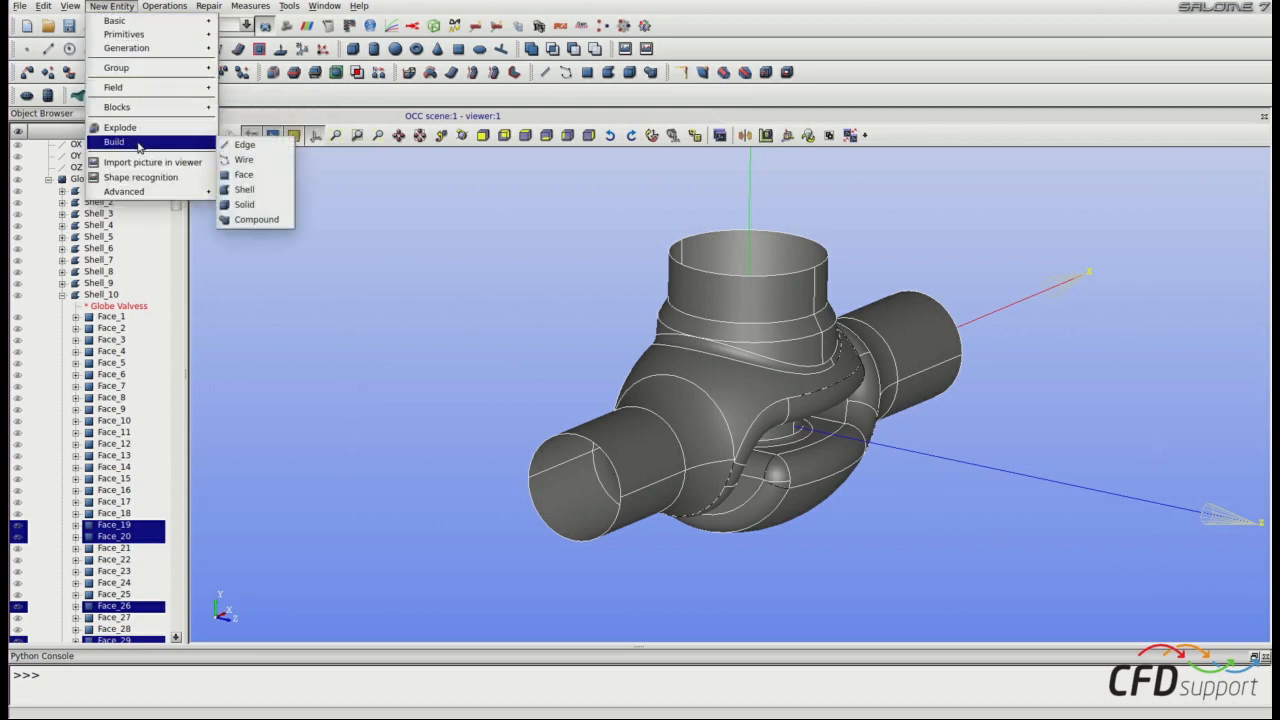
pyautogui.click(269, 189)
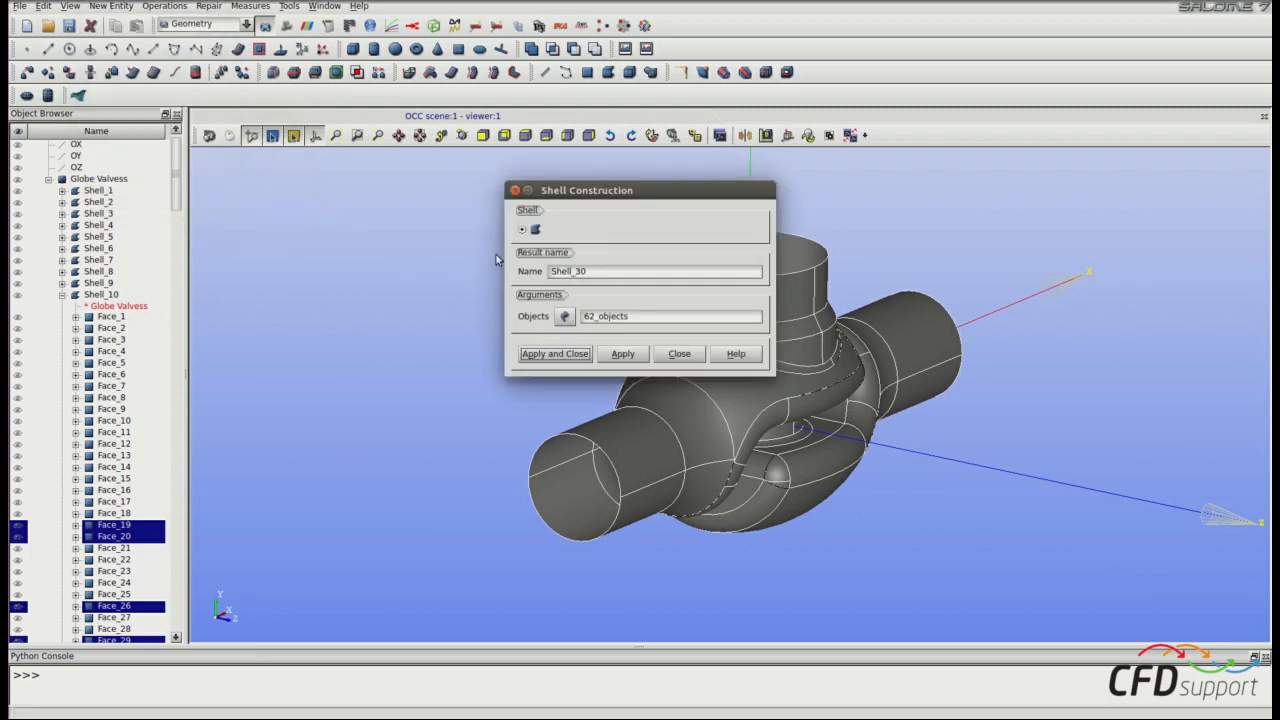
pyautogui.moveTo(604, 270); pyautogui.dragTo(544, 271)
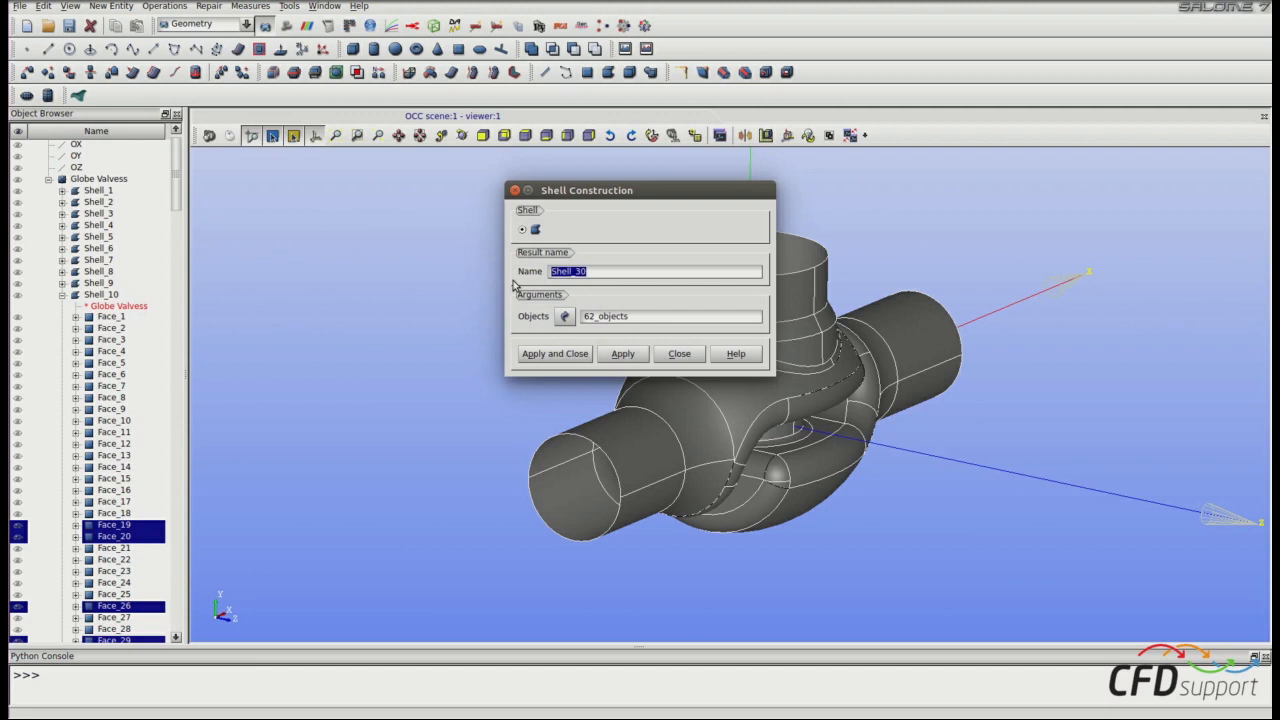
pyautogui.write('region')
pyautogui.write('12')
pyautogui.write('-fis')
pyautogui.write('rst-vers')
pyautogui.write('ion')
pyautogui.click(563, 358)
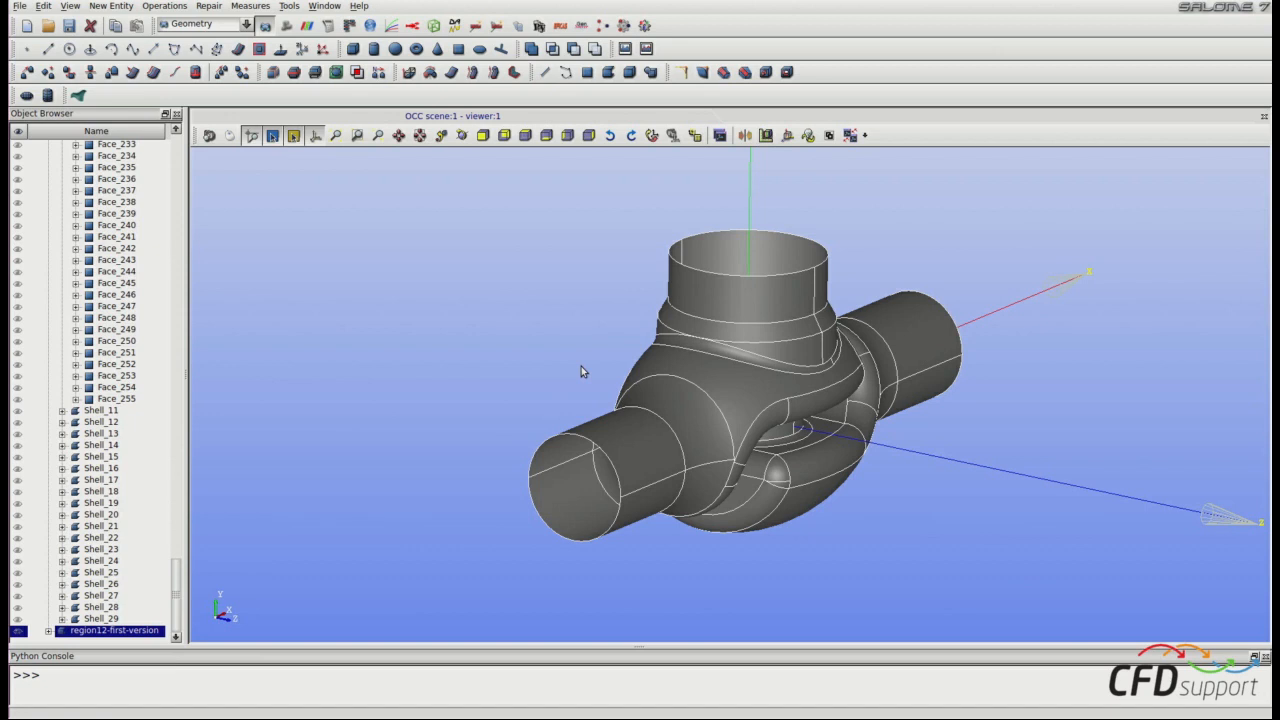
# Step: Save the study as an HDF file in the valve folder
pyautogui.hotkey('ctrl', 's')
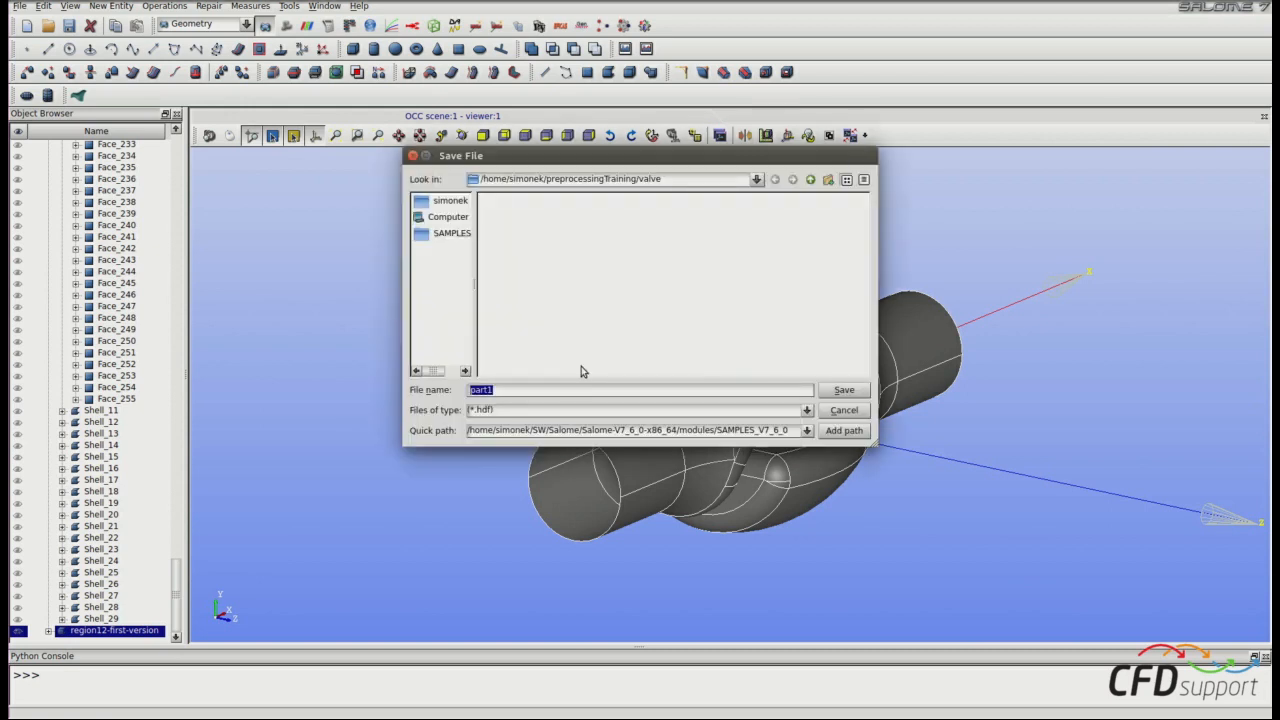
pyautogui.click(552, 389)
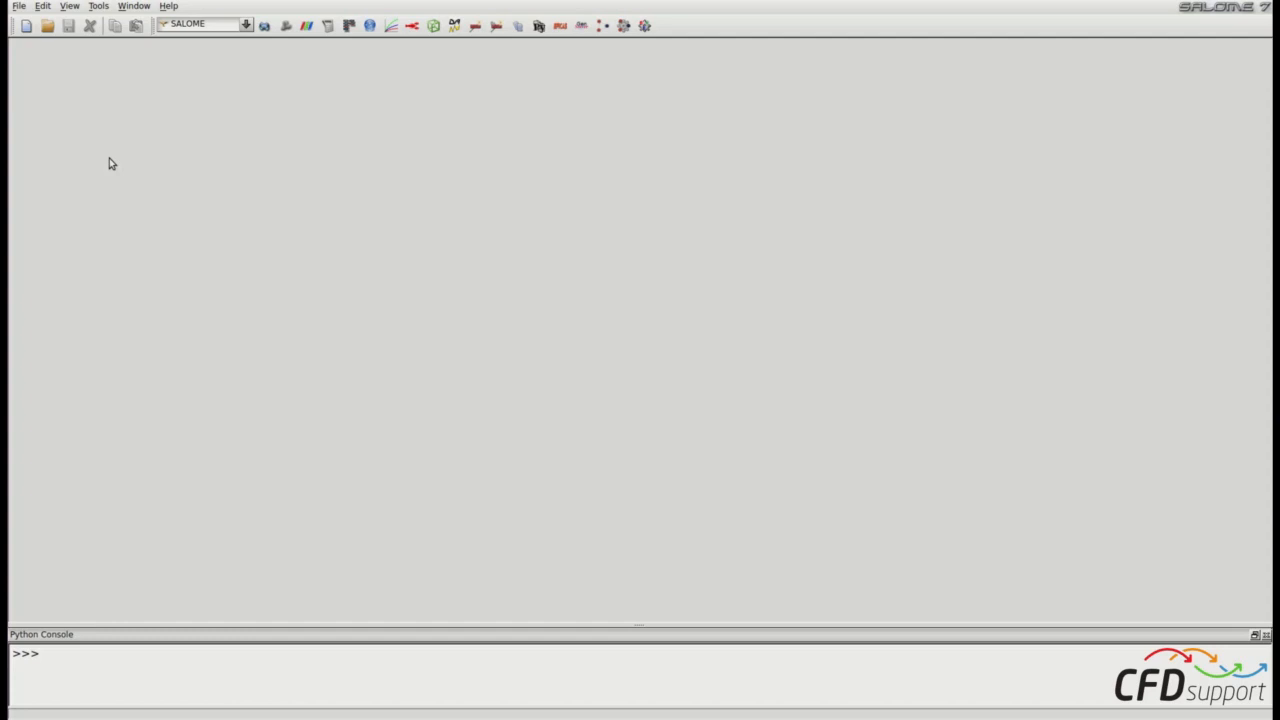
# Step: Open the study part1.hdf from the valve folder and activate the Geometry module
pyautogui.click(19, 7)
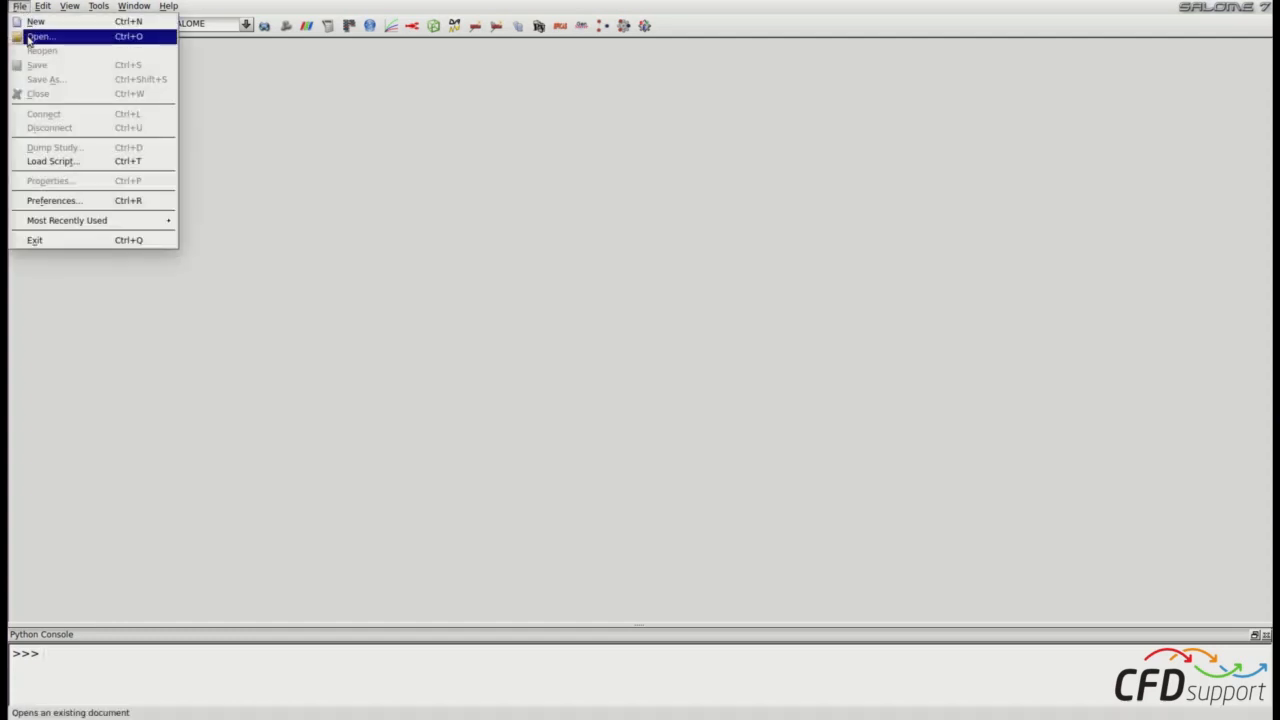
pyautogui.click(32, 37)
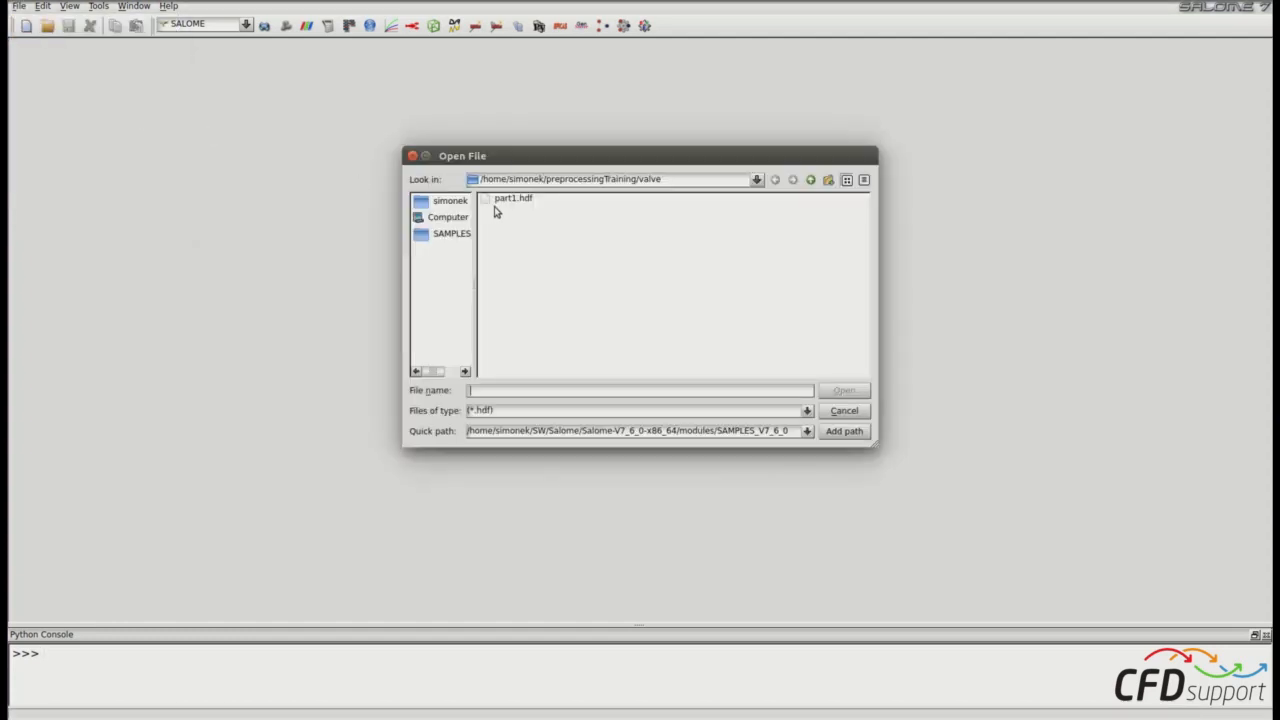
pyautogui.click(505, 199)
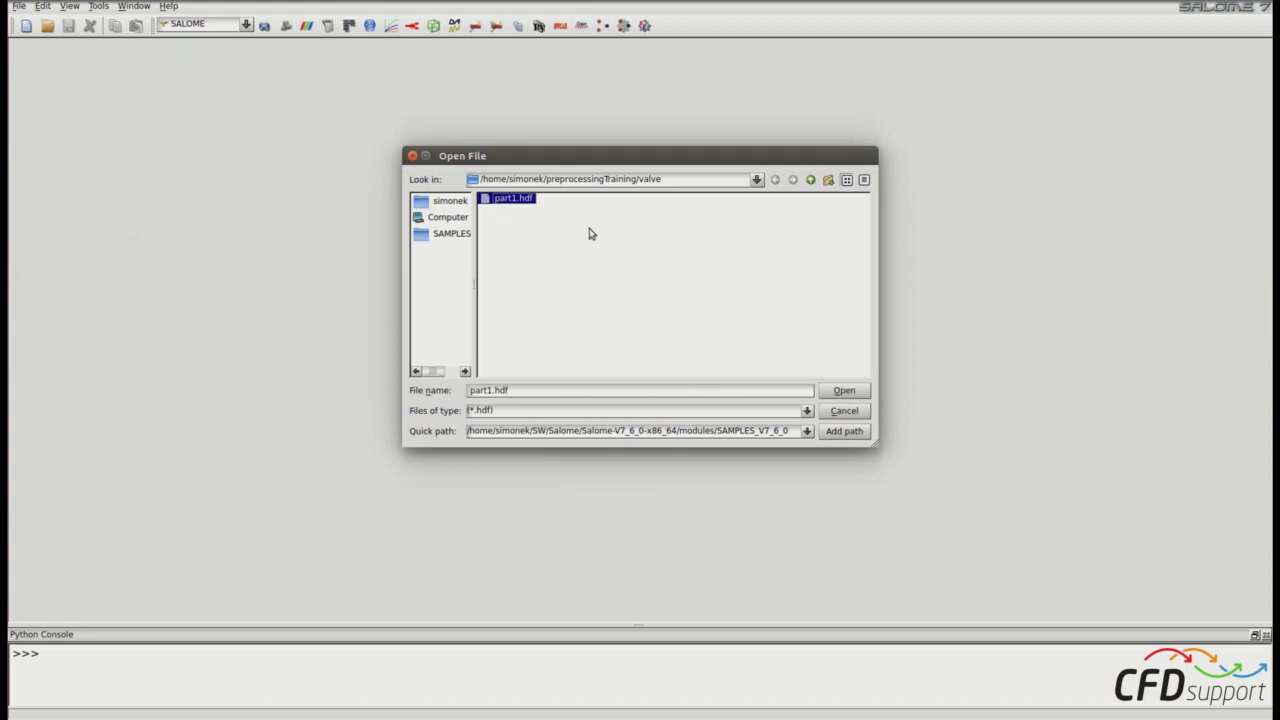
pyautogui.click(845, 392)
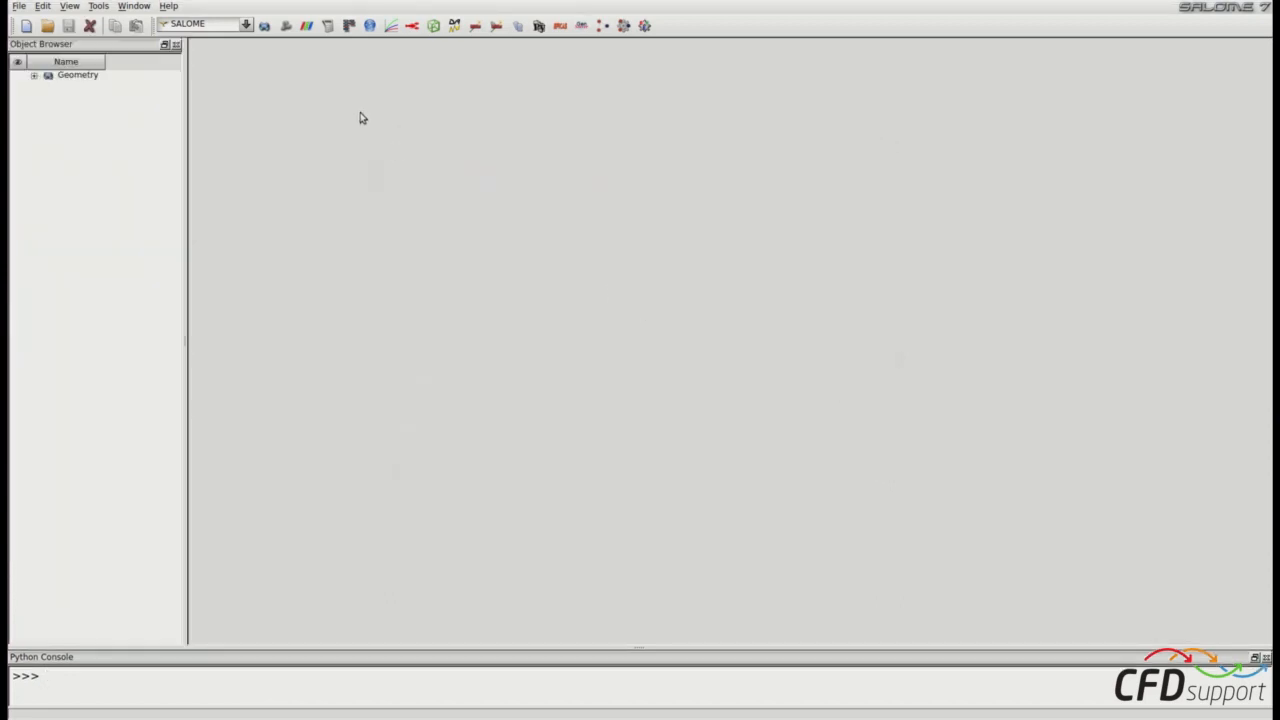
pyautogui.click(265, 26)
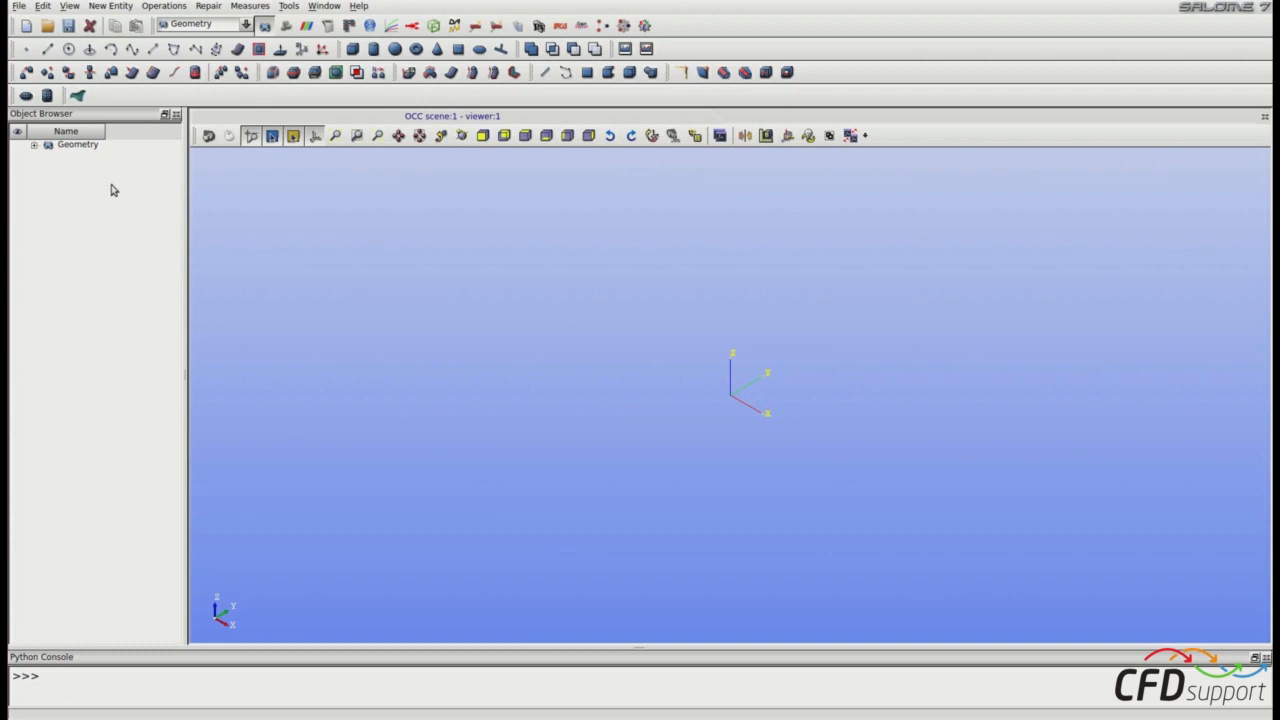
# Step: Display the region12-first-version shell to inspect it in an axis-aligned view, and hide it again
pyautogui.click(33, 146)
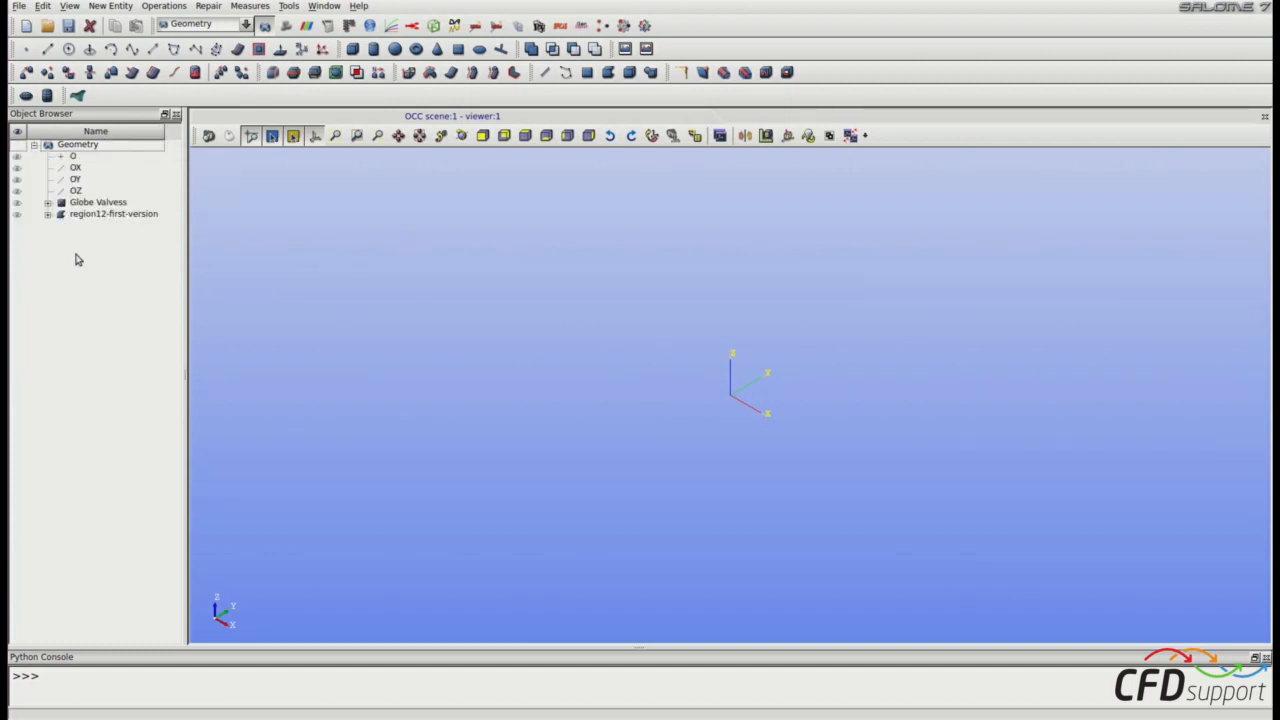
pyautogui.click(18, 217)
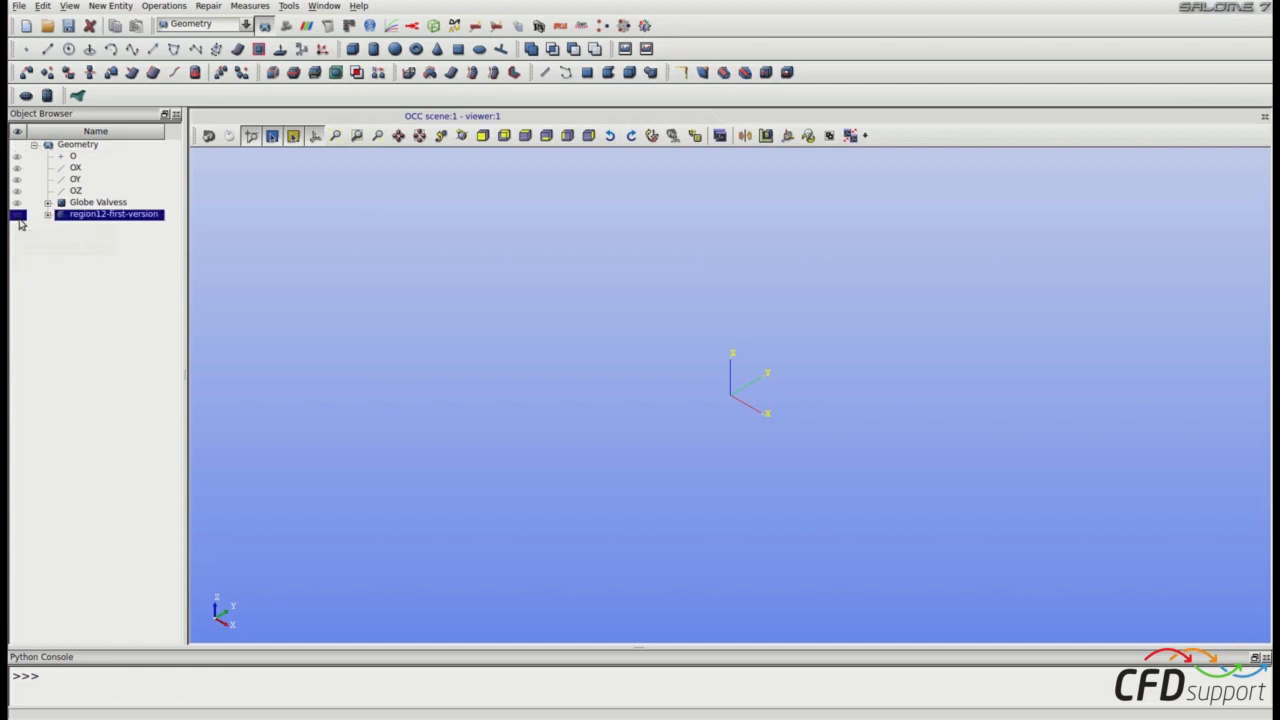
pyautogui.click(17, 215)
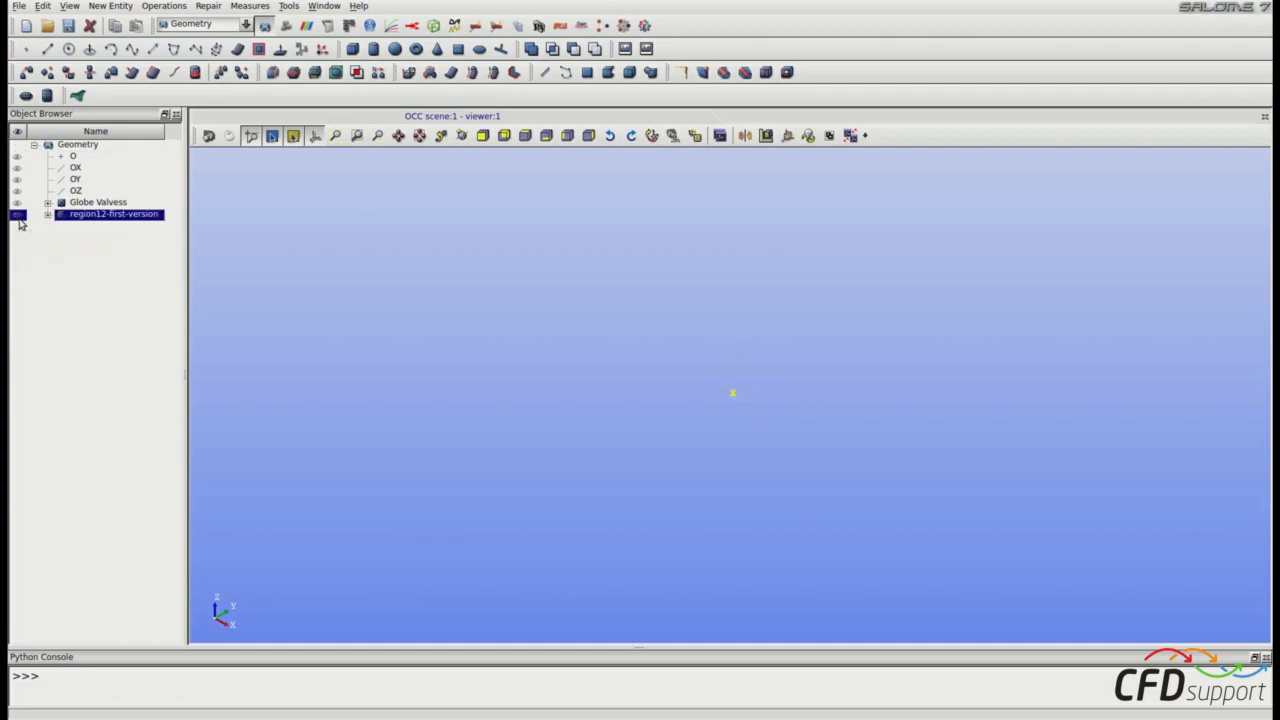
pyautogui.click(525, 139)
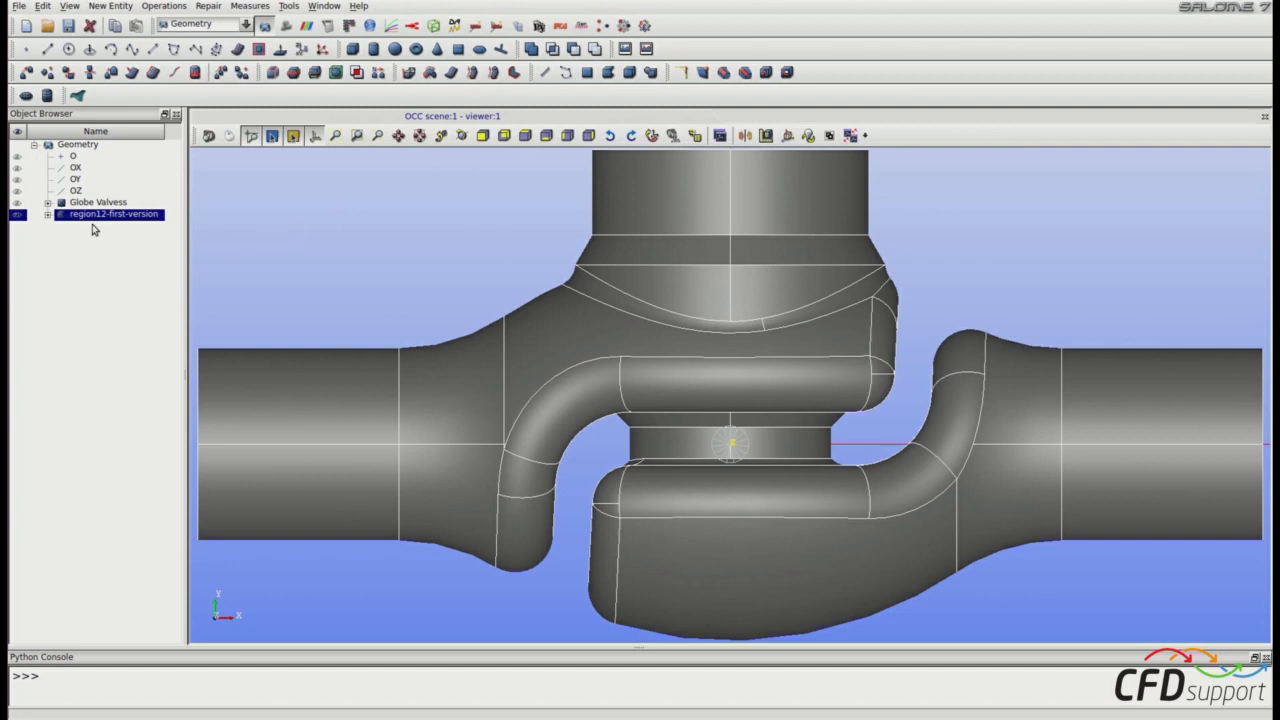
pyautogui.click(18, 215)
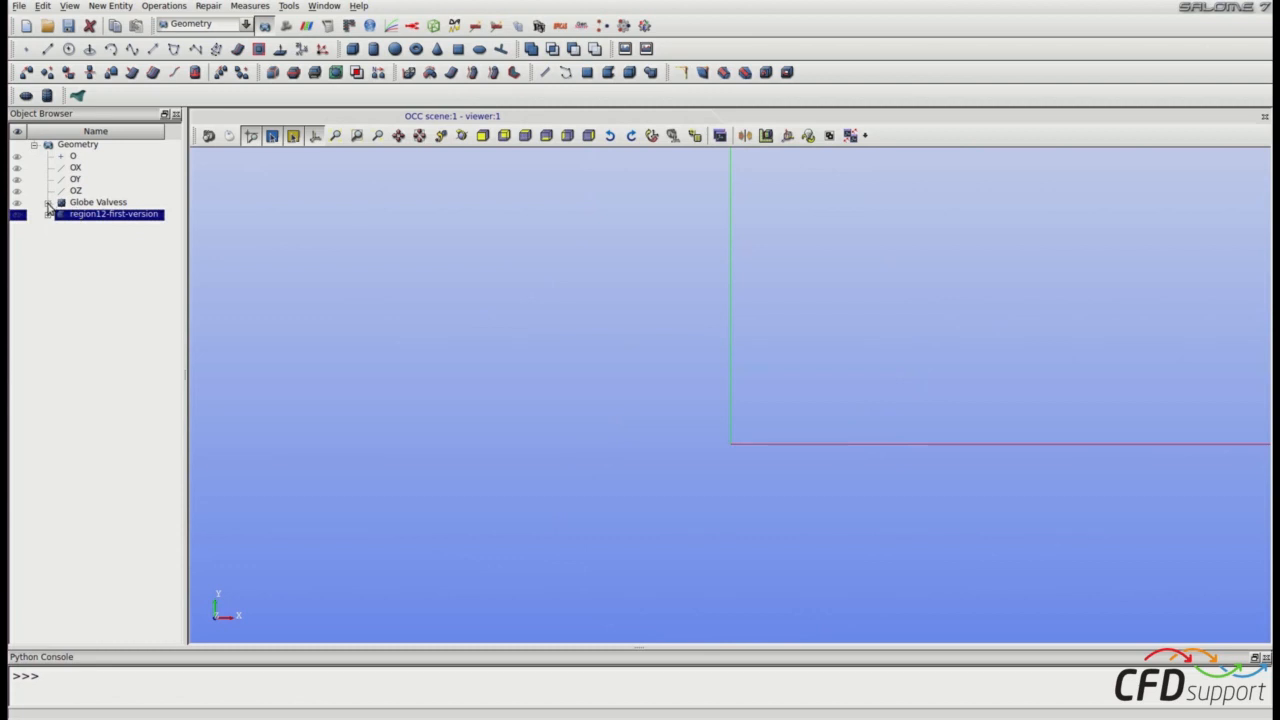
# Step: Display only Shell_1 through Shell_29 of the Globe Valvess assembly
pyautogui.click(47, 203)
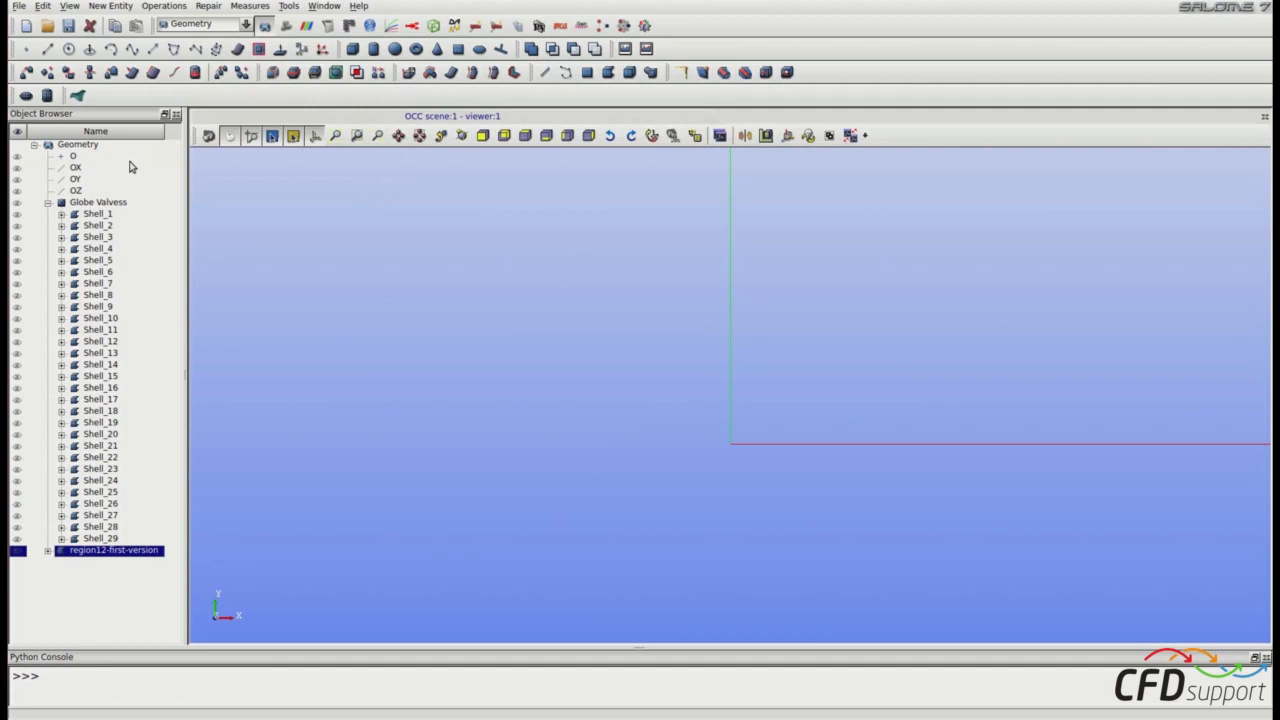
pyautogui.moveTo(101, 220); pyautogui.dragTo(128, 543)
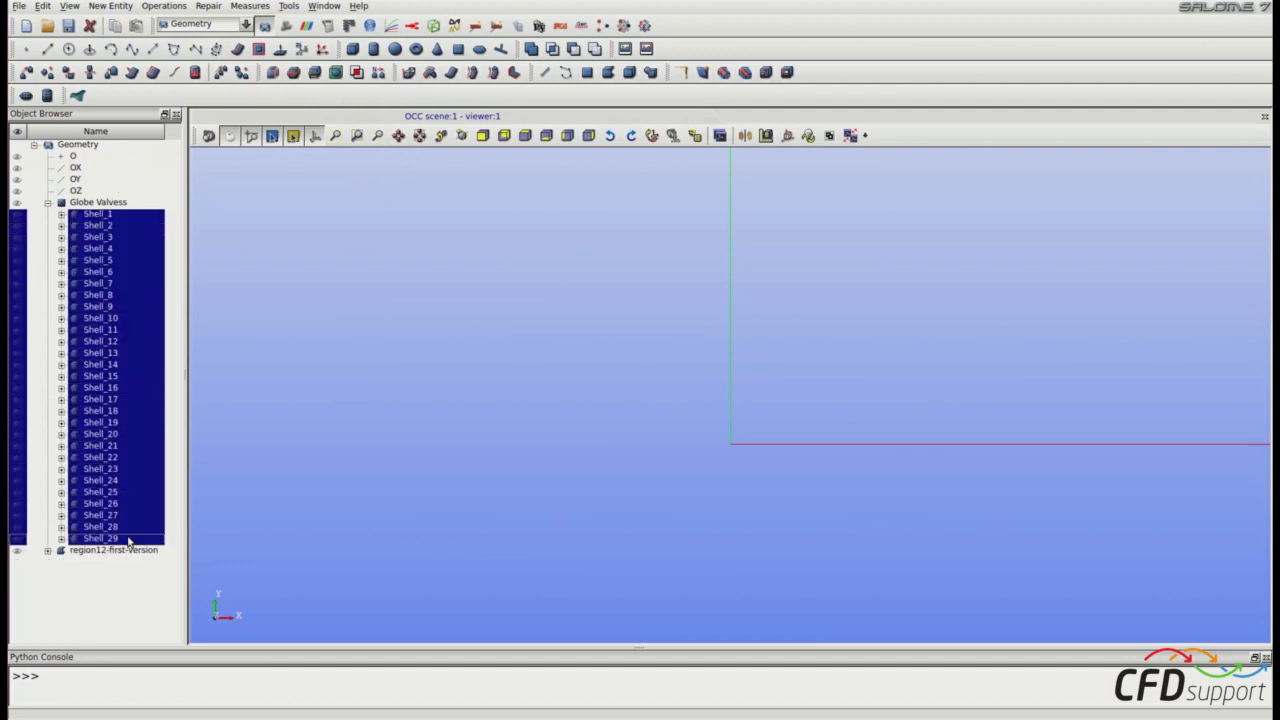
pyautogui.rightClick(130, 484)
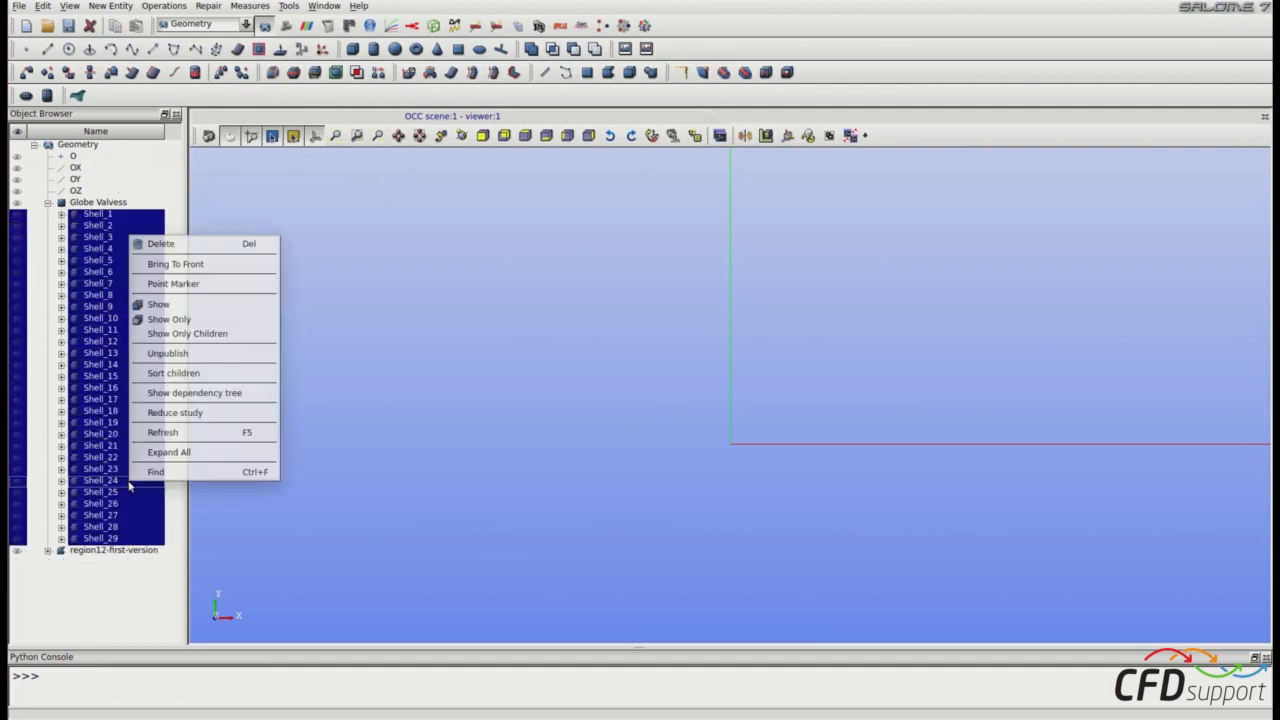
pyautogui.click(167, 320)
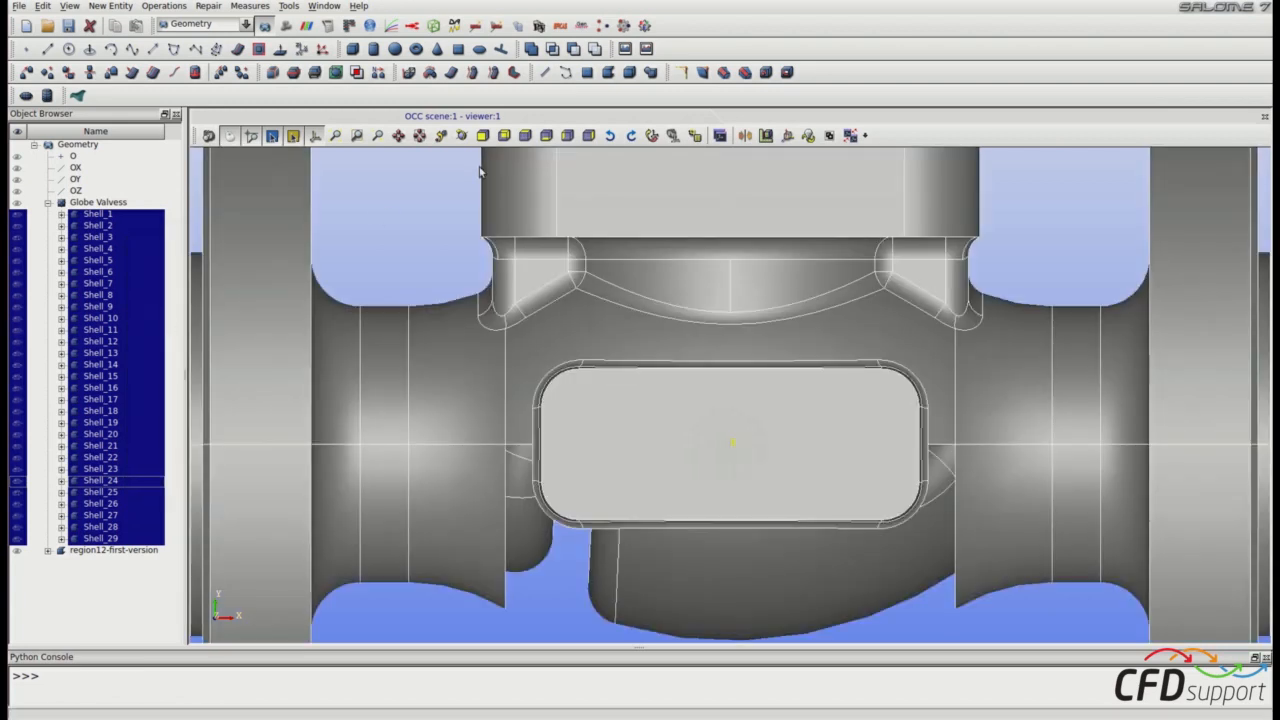
pyautogui.click(504, 135)
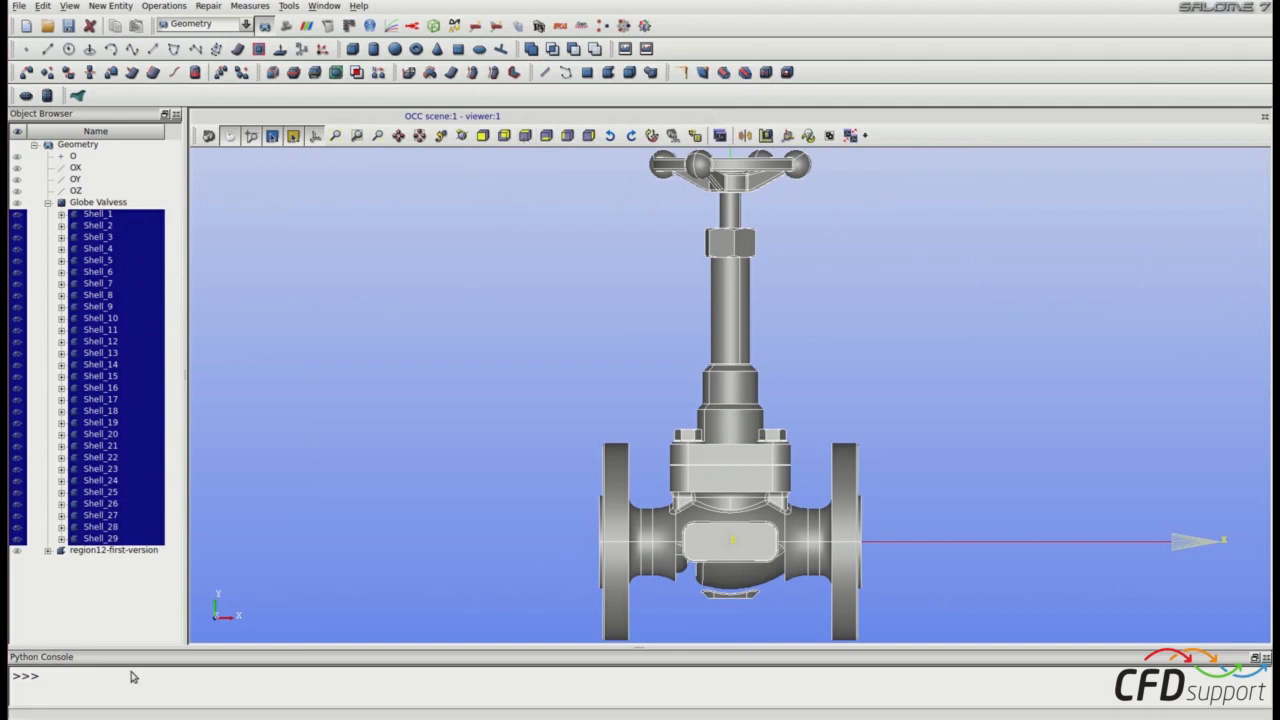
# Step: Hide the valve body, Shell_10, to expose the bonnet, stem and plug parts
pyautogui.click(90, 608)
pyautogui.click(107, 320)
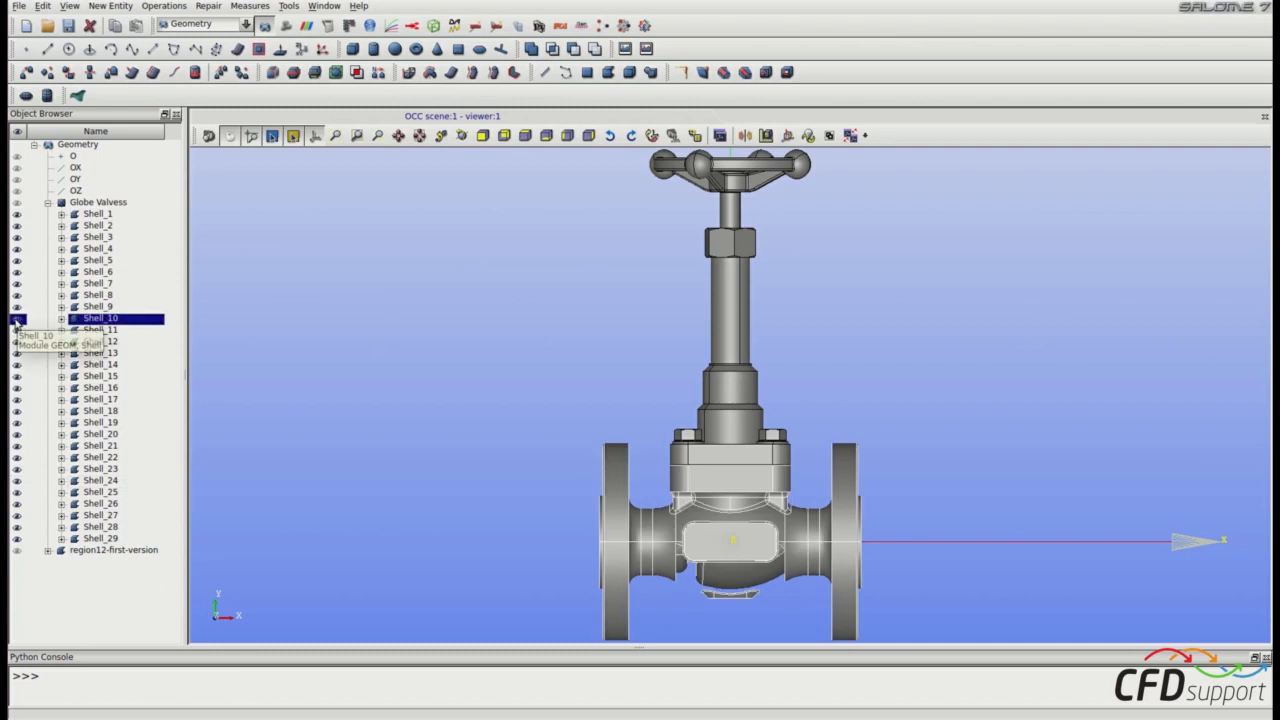
pyautogui.click(16, 320)
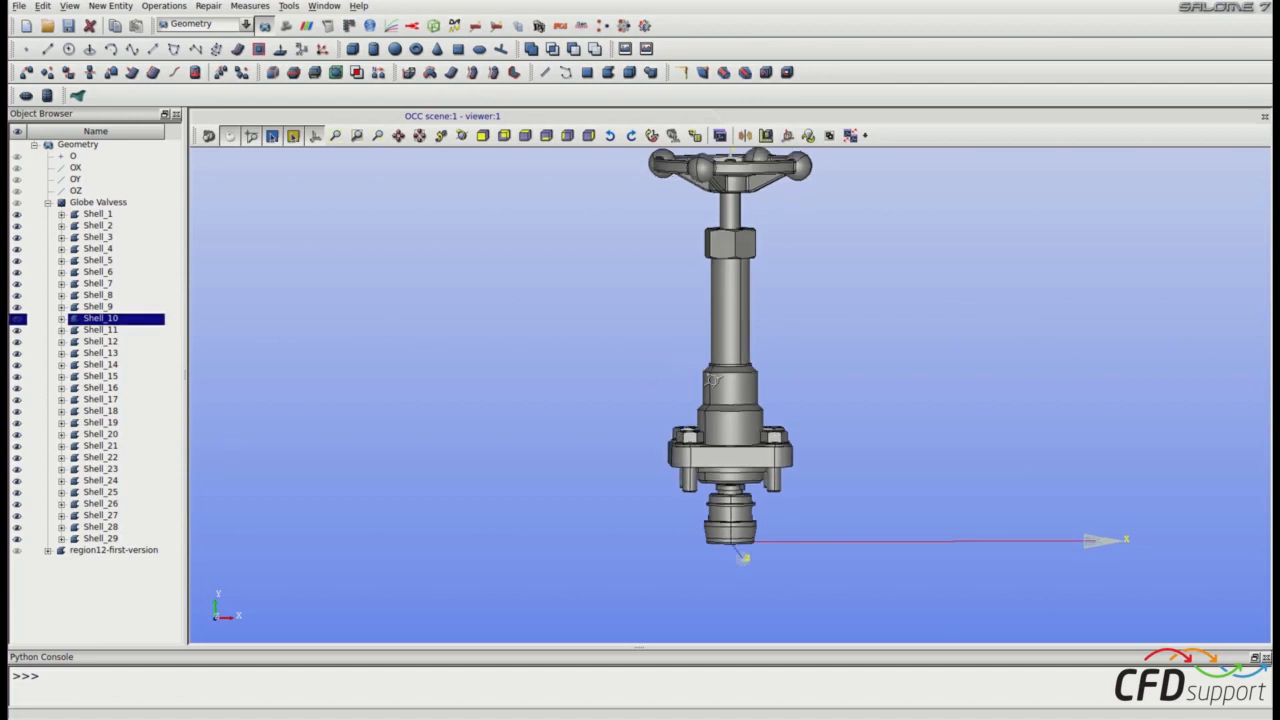
# Step: Hide the handwheel, its top nut, the stem, gland nut, upper column, bonnet flange and four bolts together
pyautogui.keyDown('ctrl'); pyautogui.moveTo(712, 380); pyautogui.dragTo(770, 204, button='right'); pyautogui.keyUp('ctrl')
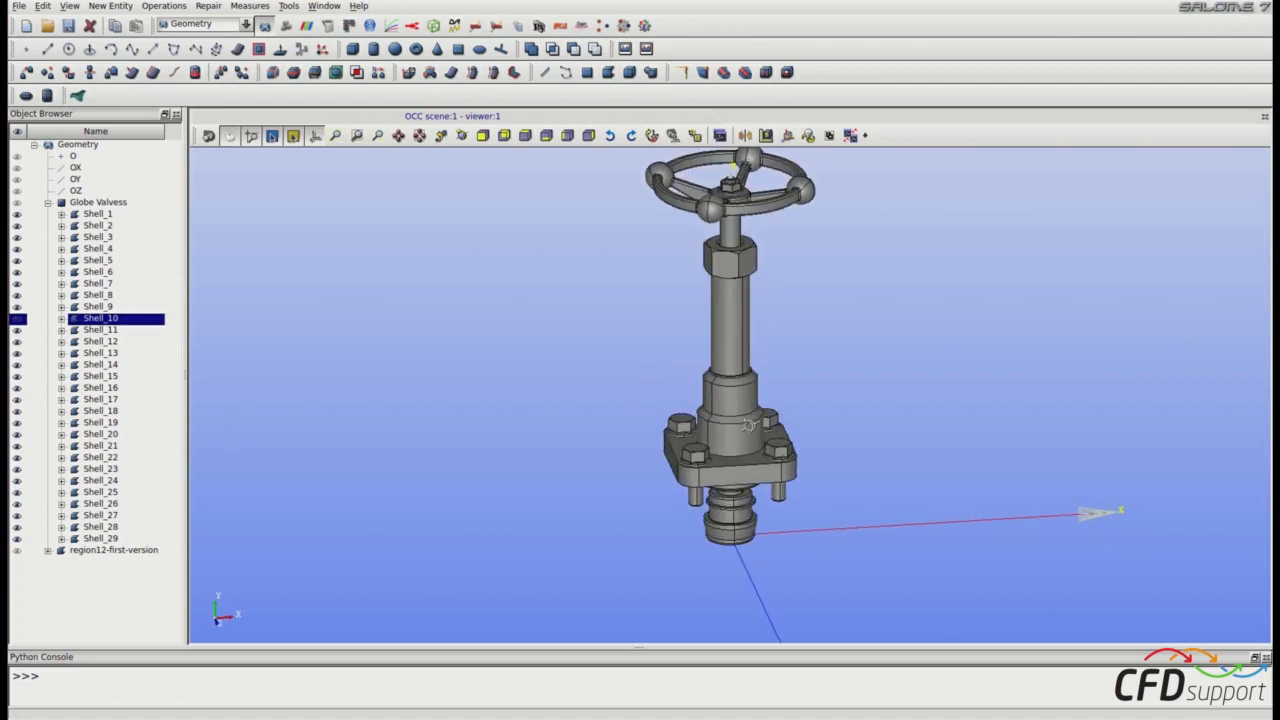
pyautogui.keyDown('shift'); pyautogui.click(770, 204); pyautogui.keyUp('shift')
pyautogui.keyDown('shift'); pyautogui.click(736, 190); pyautogui.keyUp('shift')
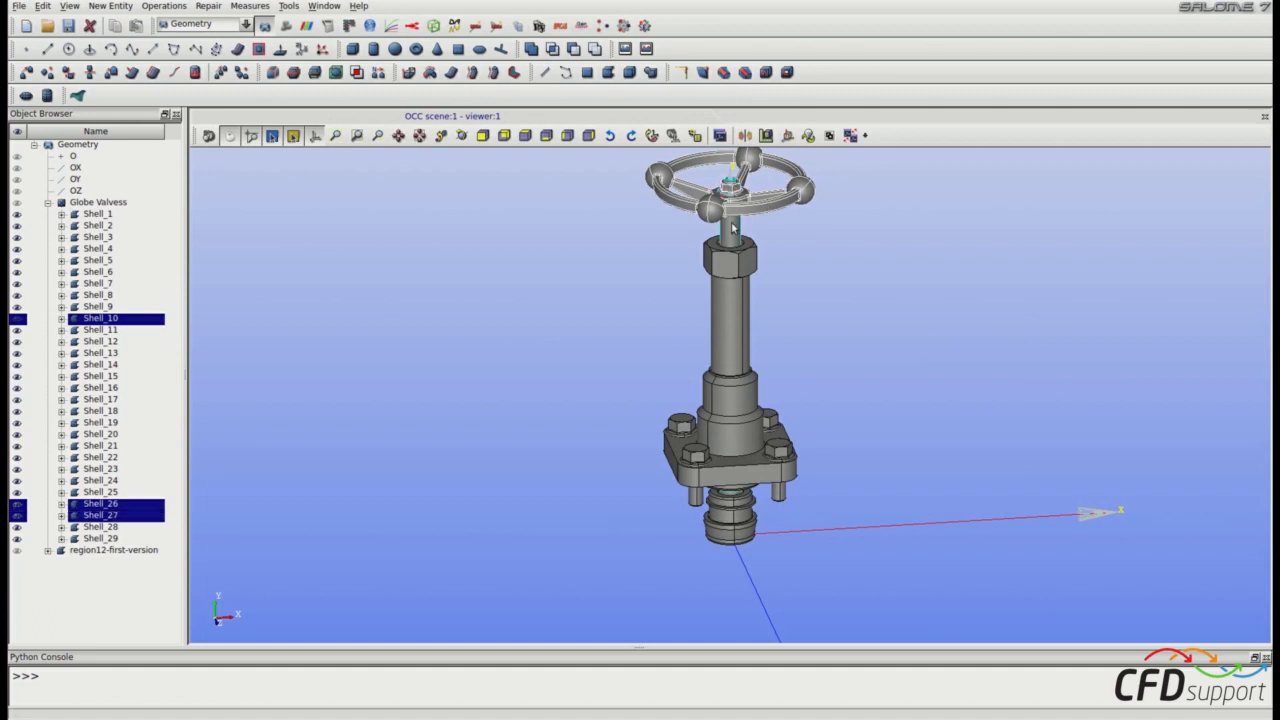
pyautogui.keyDown('shift'); pyautogui.click(728, 246); pyautogui.keyUp('shift')
pyautogui.keyDown('shift'); pyautogui.click(724, 276); pyautogui.keyUp('shift')
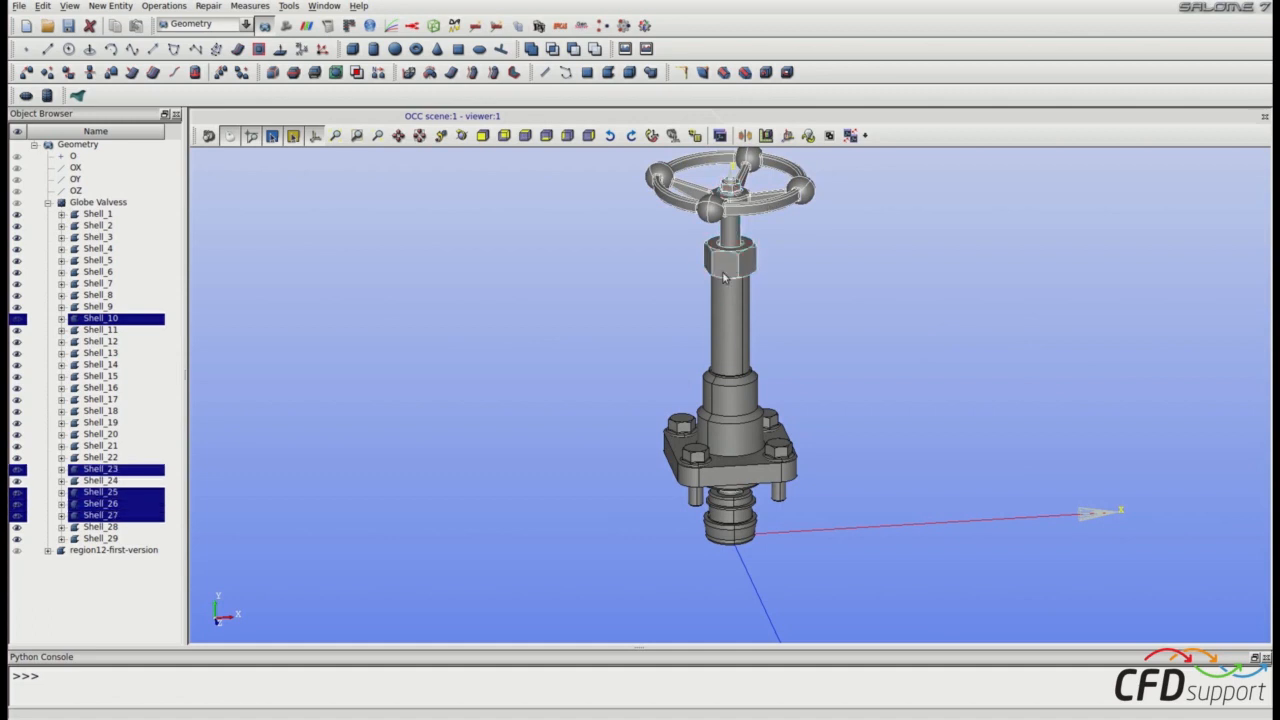
pyautogui.keyDown('shift'); pyautogui.click(714, 349); pyautogui.keyUp('shift')
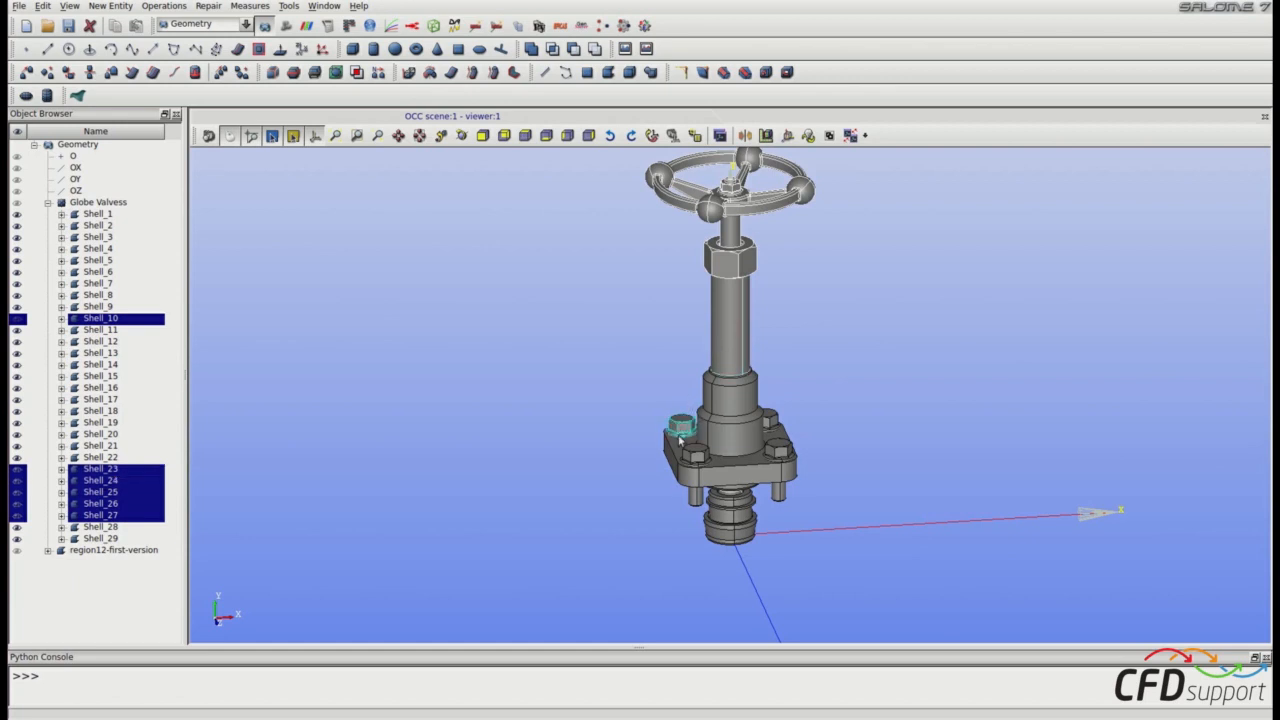
pyautogui.keyDown('shift'); pyautogui.click(679, 438); pyautogui.keyUp('shift')
pyautogui.keyDown('shift'); pyautogui.click(682, 432); pyautogui.keyUp('shift')
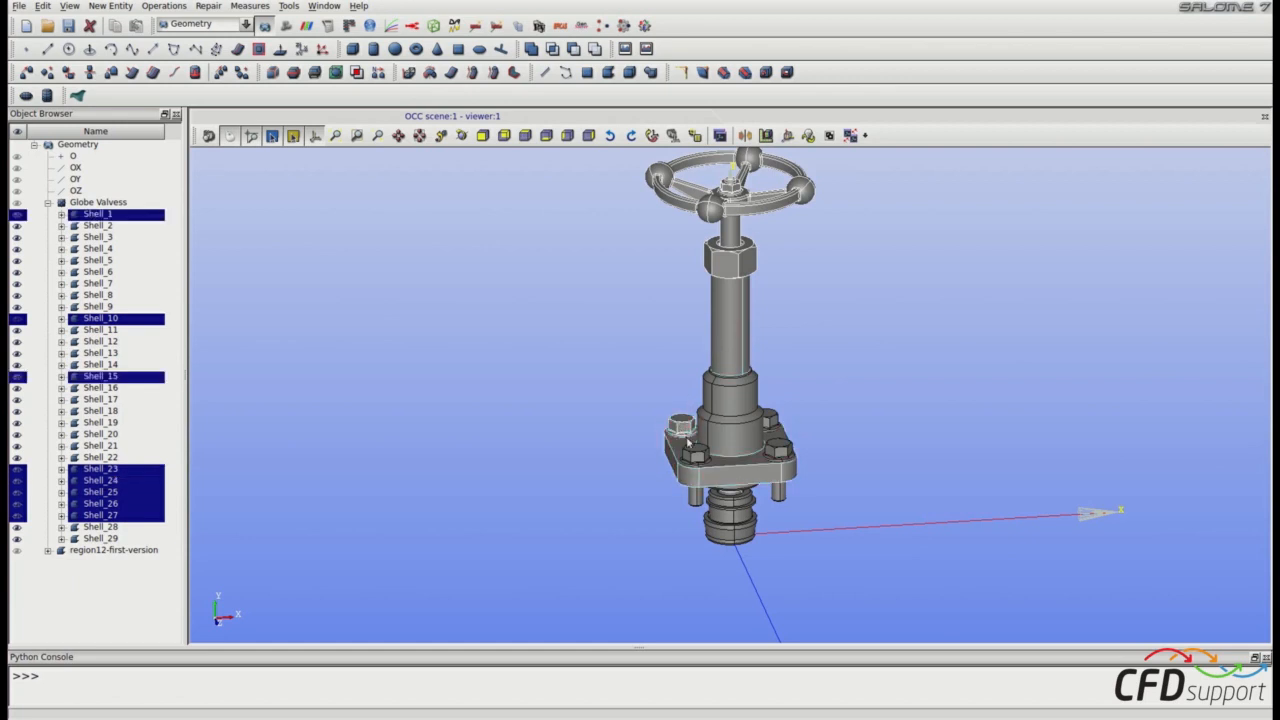
pyautogui.keyDown('shift'); pyautogui.click(697, 456); pyautogui.keyUp('shift')
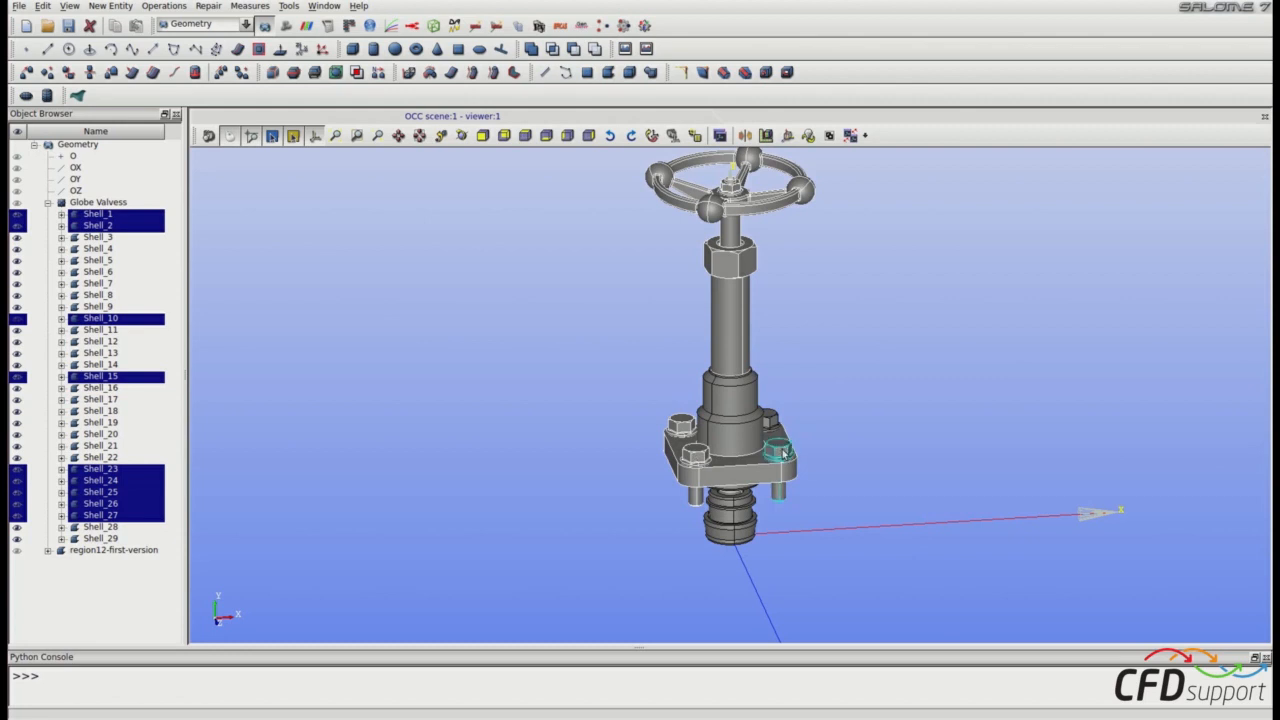
pyautogui.keyDown('shift'); pyautogui.click(782, 452); pyautogui.keyUp('shift')
pyautogui.keyDown('shift'); pyautogui.click(775, 424); pyautogui.keyUp('shift')
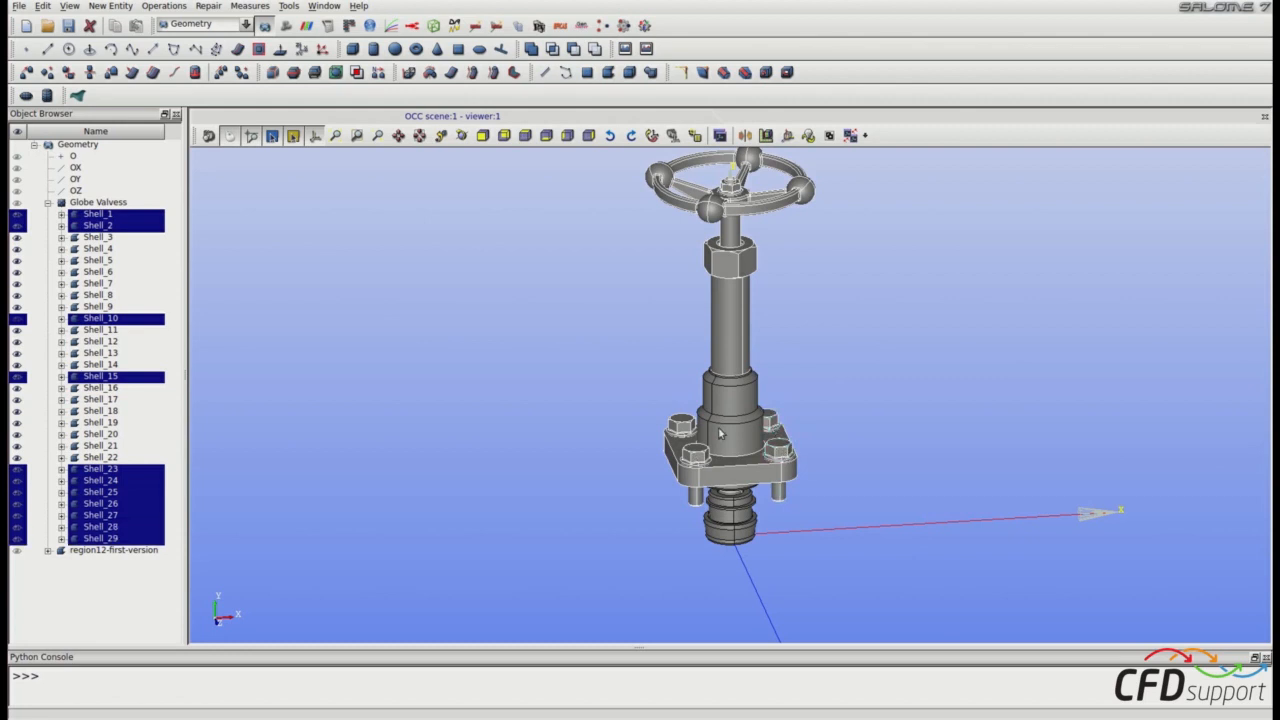
pyautogui.rightClick(565, 412)
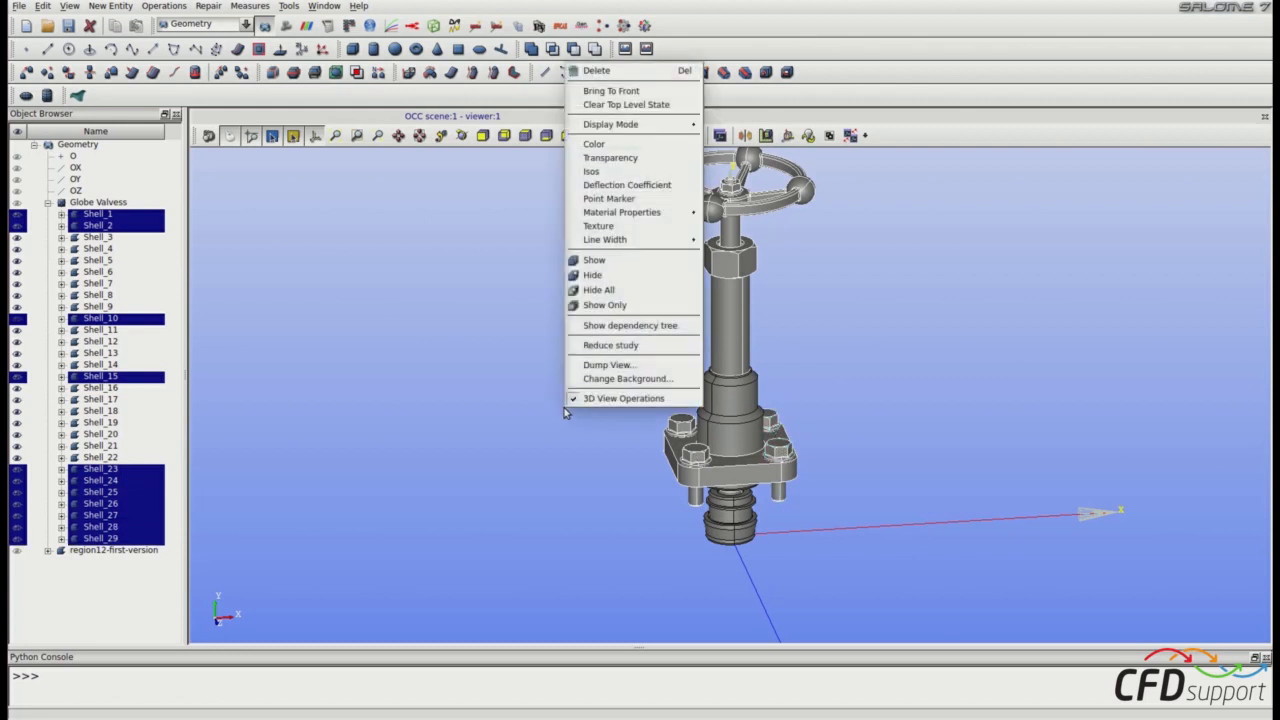
pyautogui.click(590, 276)
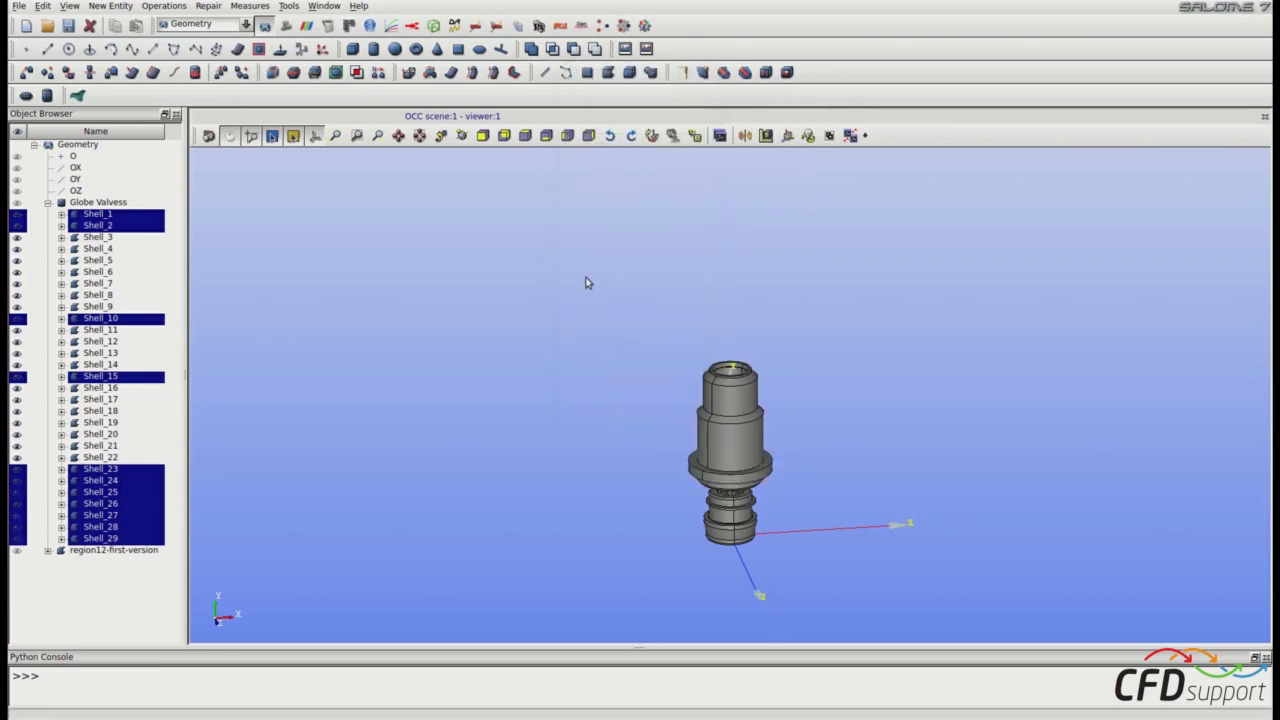
# Step: Build a compound from all the bonnet and plug shells still displayed, keeping the default name
pyautogui.click(518, 140)
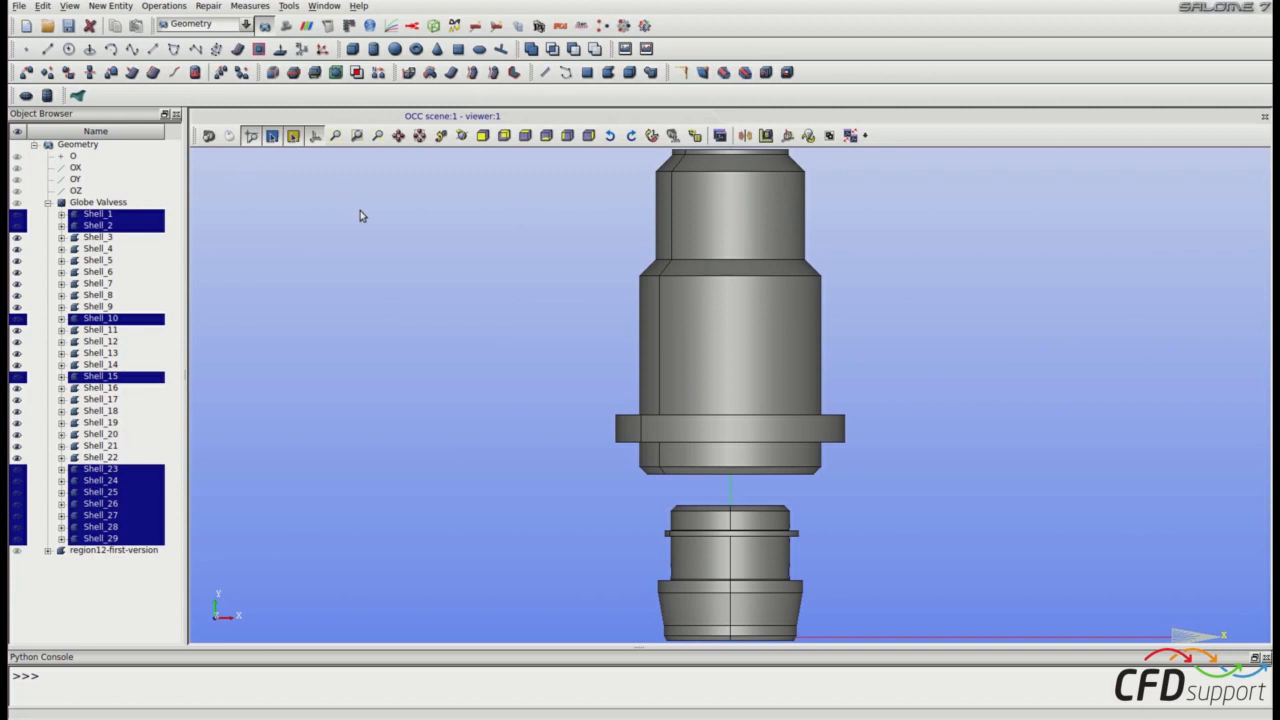
pyautogui.scroll(-2, 360, 210)
pyautogui.moveTo(472, 162); pyautogui.dragTo(863, 588)
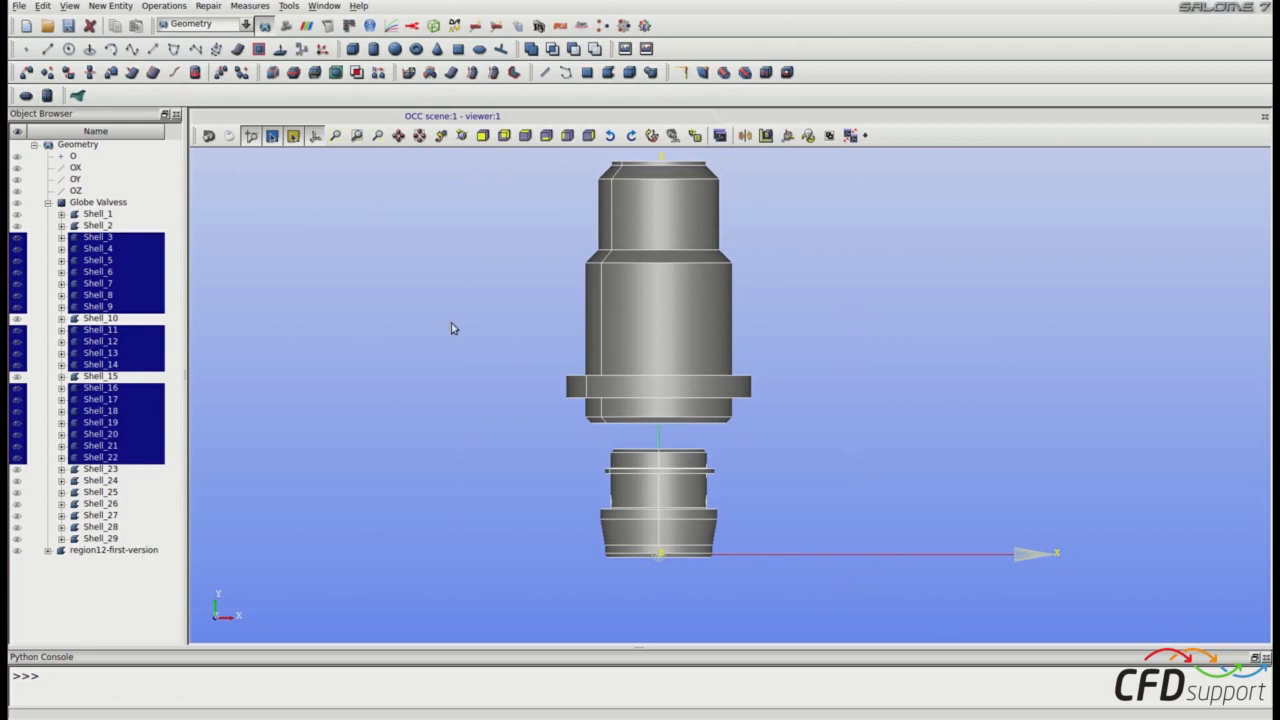
pyautogui.click(115, 8)
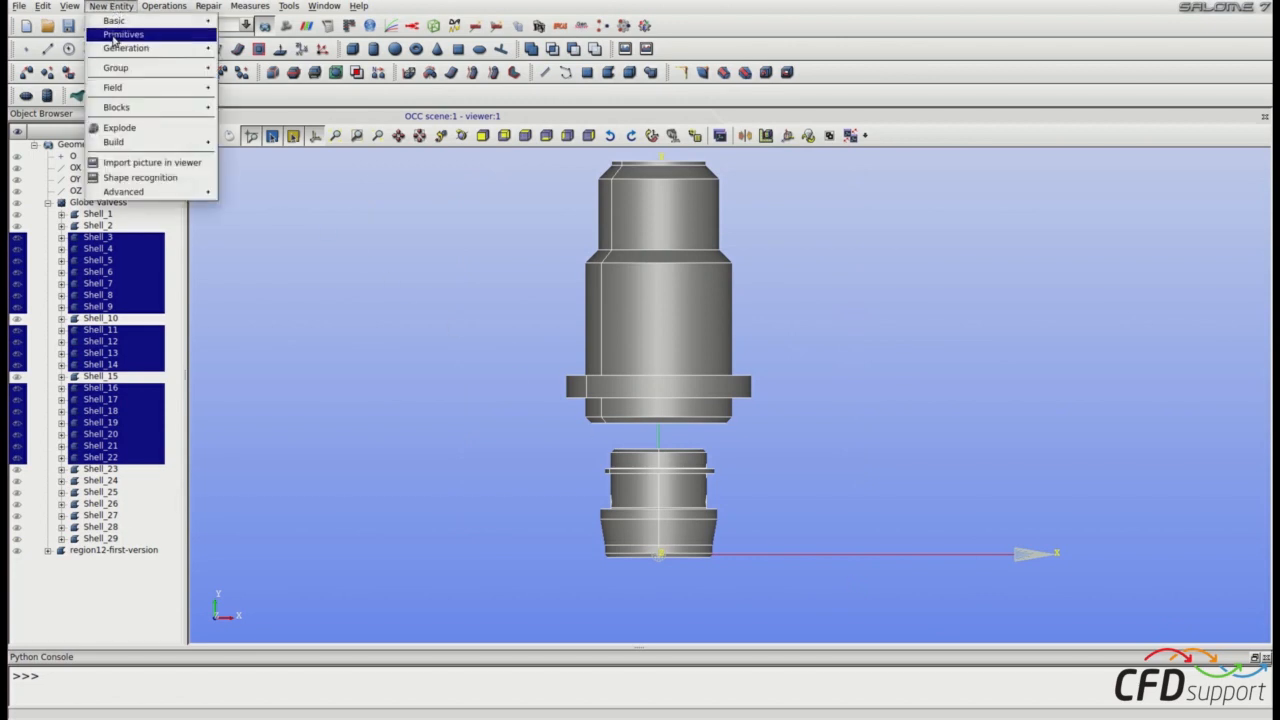
pyautogui.moveTo(137, 143)
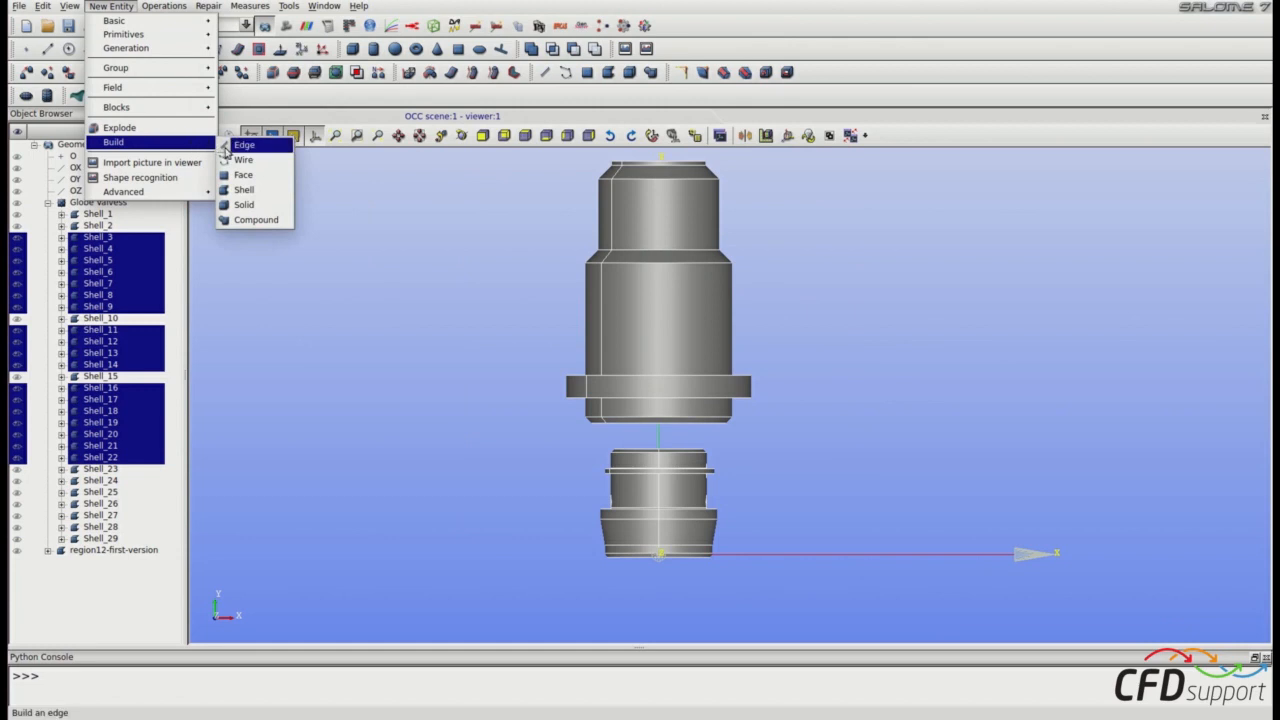
pyautogui.click(256, 219)
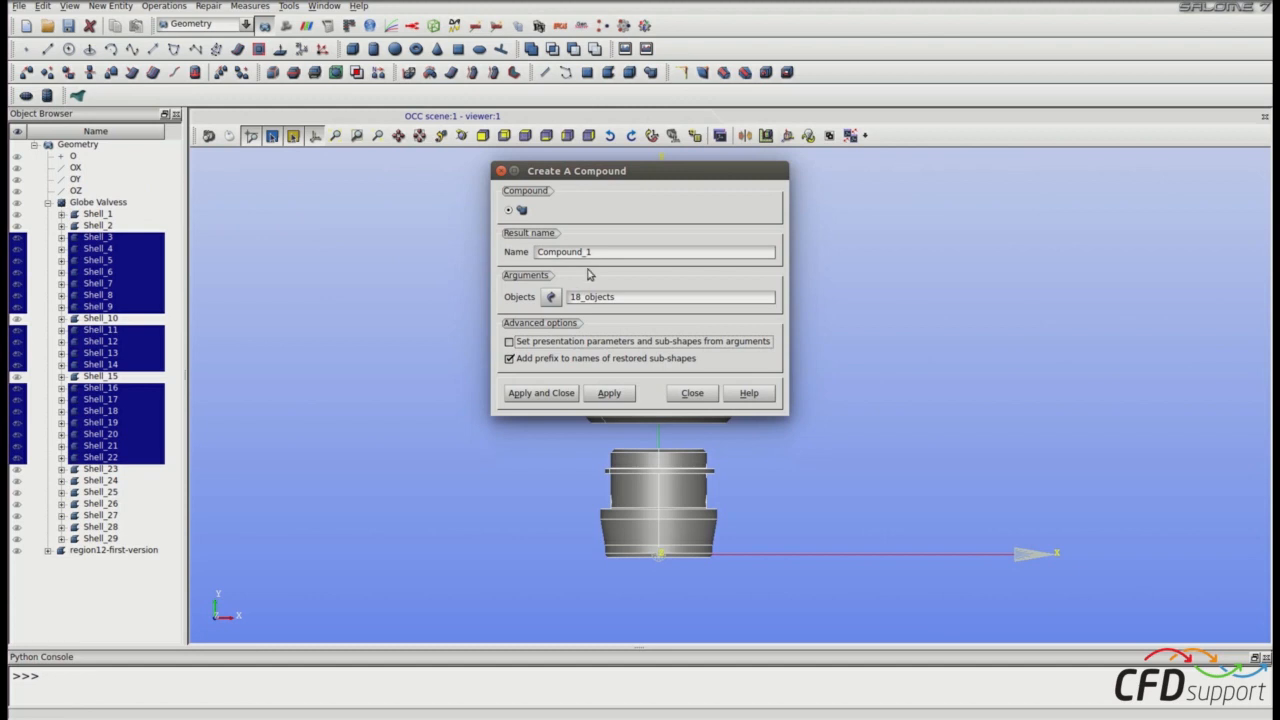
pyautogui.click(528, 397)
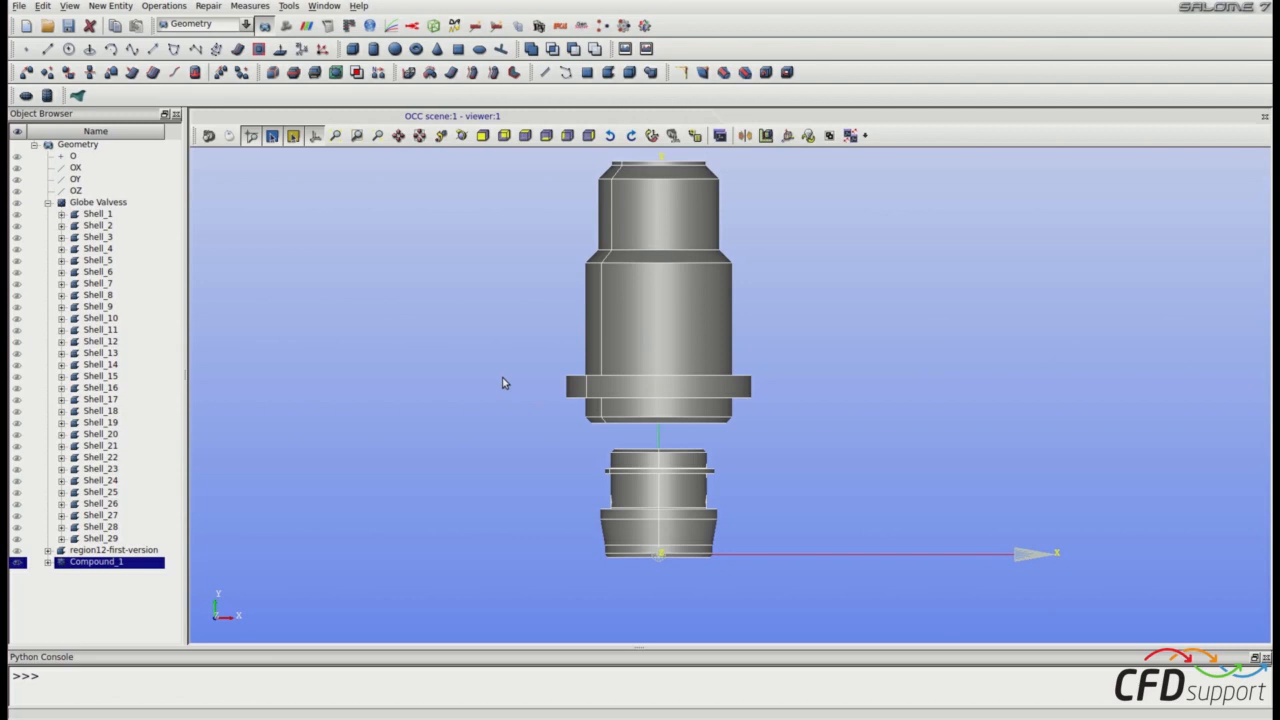
# Step: Explode Compound_1 into all of its sub-shapes of type Face
pyautogui.click(110, 6)
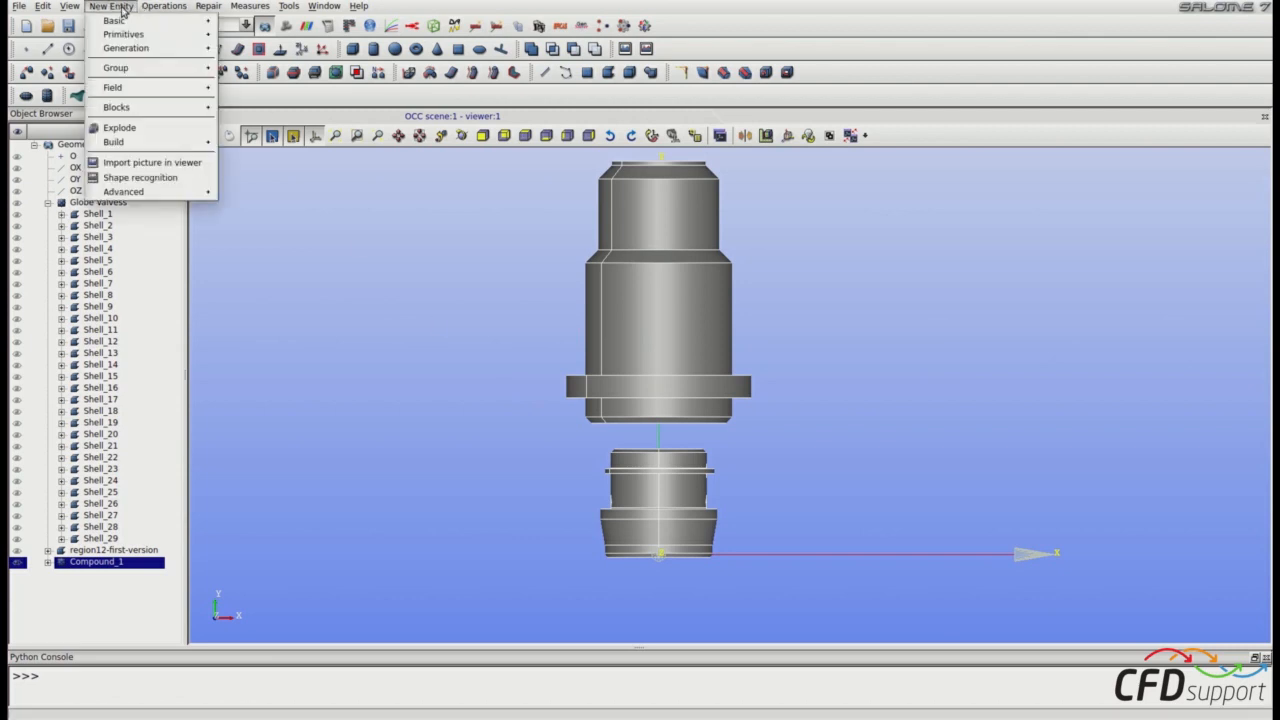
pyautogui.click(140, 128)
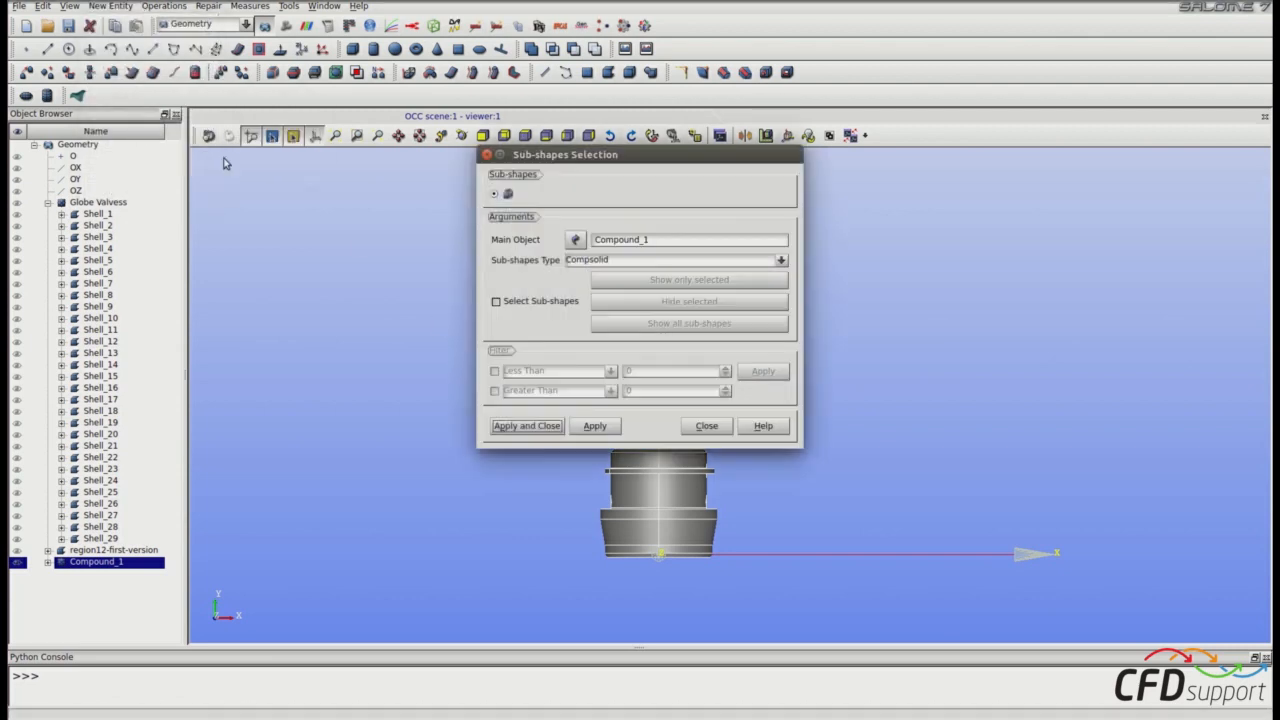
pyautogui.click(603, 262)
pyautogui.click(600, 301)
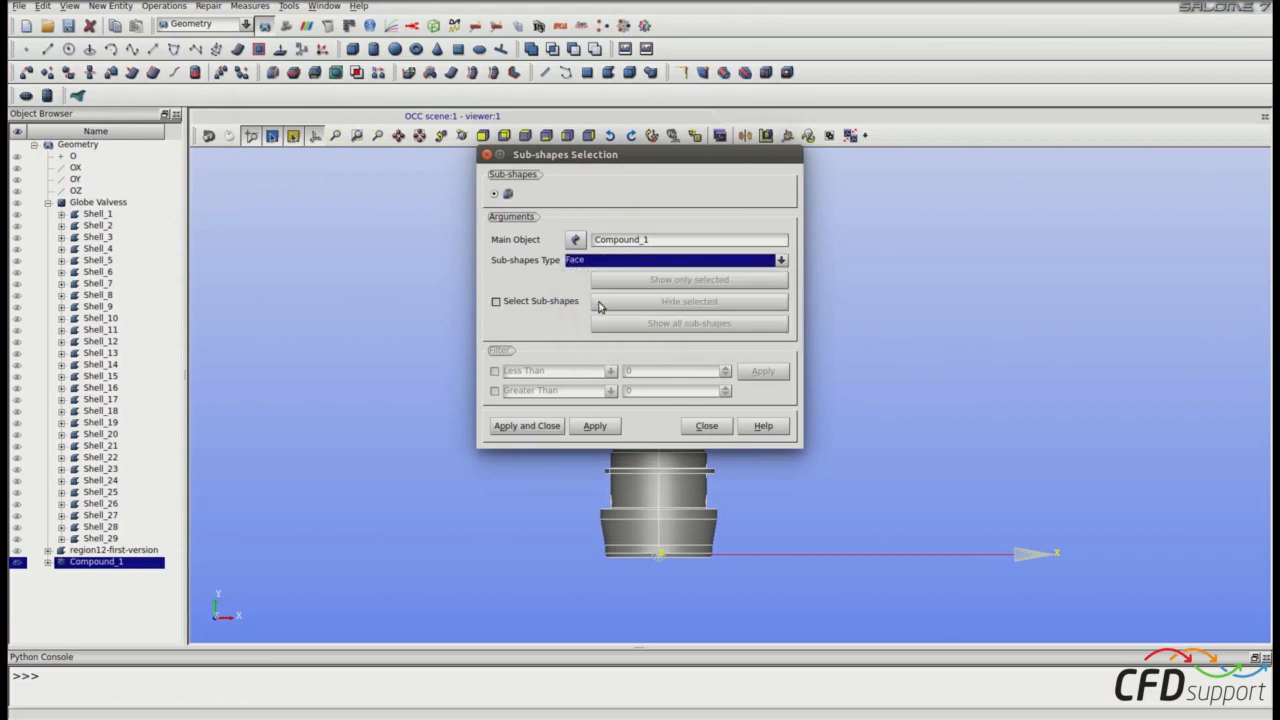
pyautogui.click(547, 428)
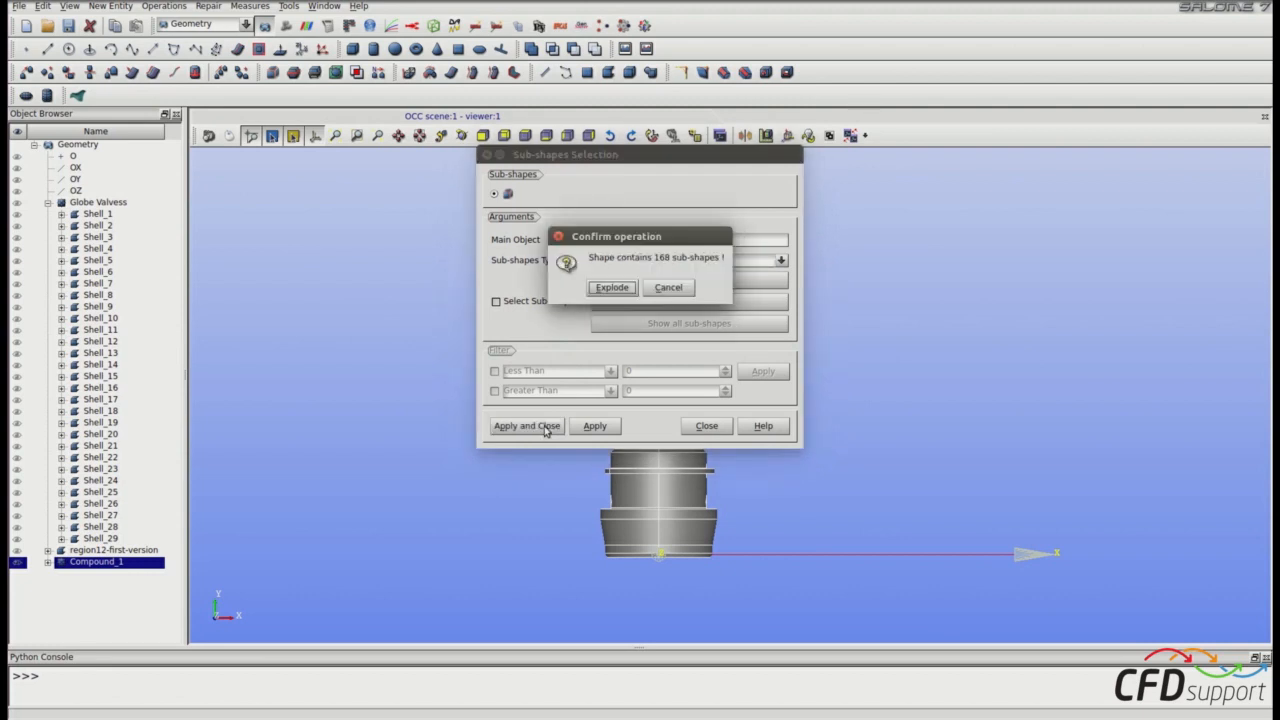
pyautogui.click(603, 289)
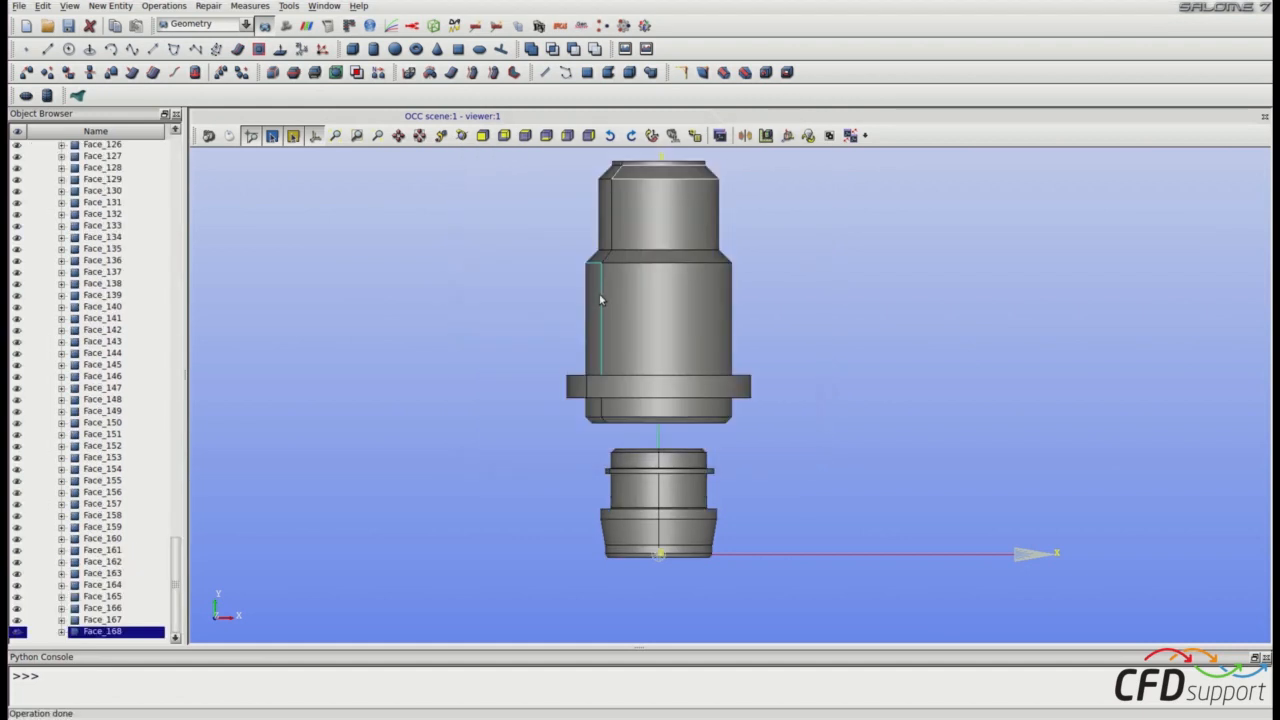
# Step: Hide the bonnet's upper column and flange faces, plus the outer wall faces around its lower end
pyautogui.click(526, 136)
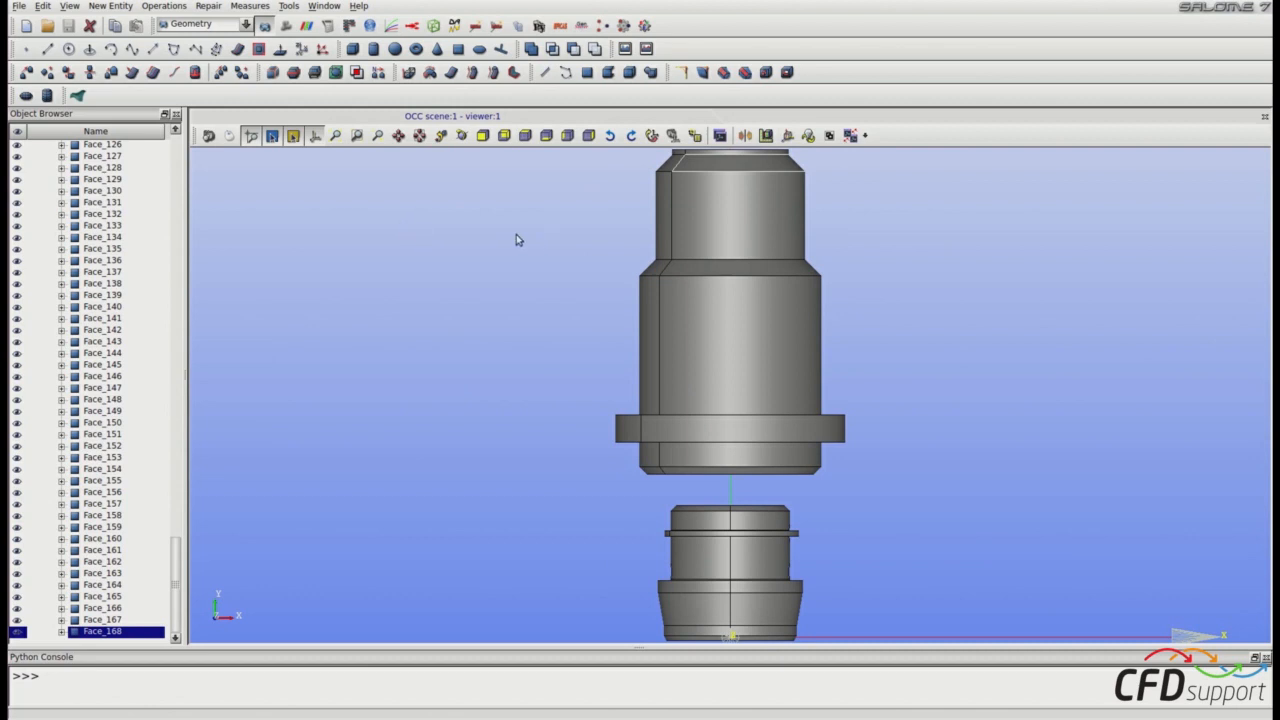
pyautogui.scroll(-1, 517, 237)
pyautogui.moveTo(536, 157); pyautogui.dragTo(869, 412)
pyautogui.rightClick(869, 411)
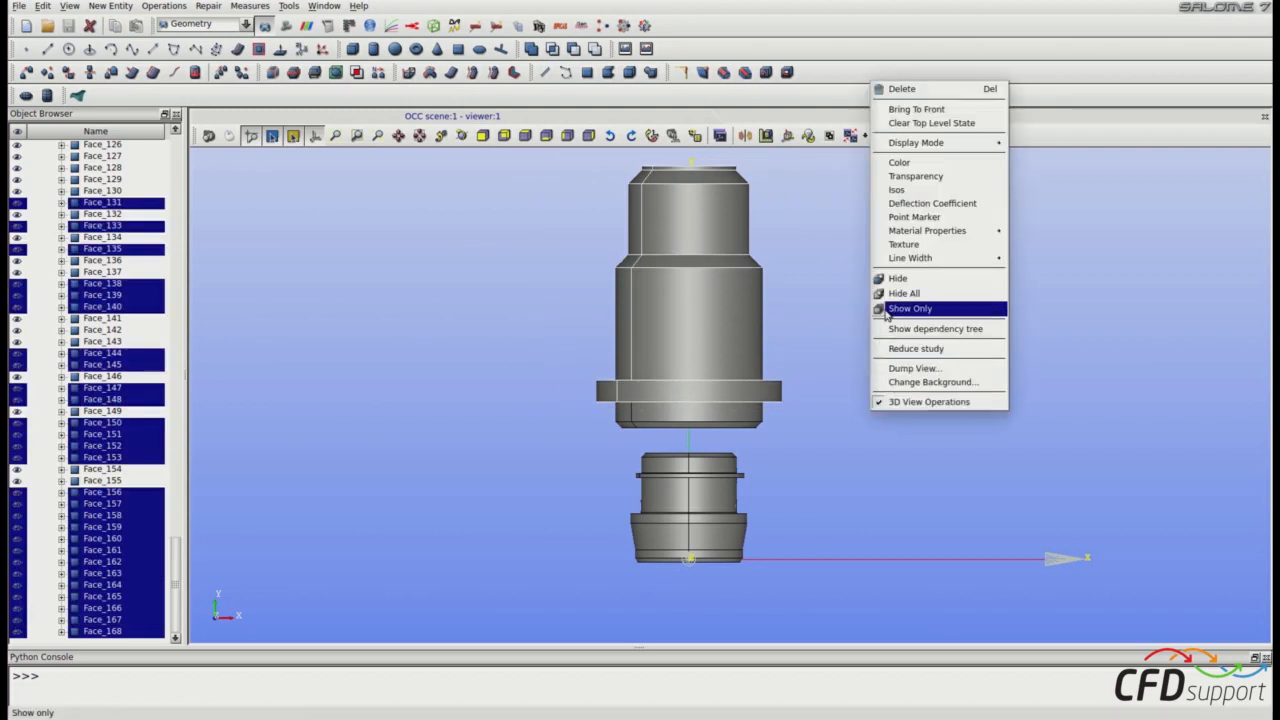
pyautogui.click(898, 278)
pyautogui.moveTo(496, 372); pyautogui.dragTo(823, 431)
pyautogui.rightClick(823, 431)
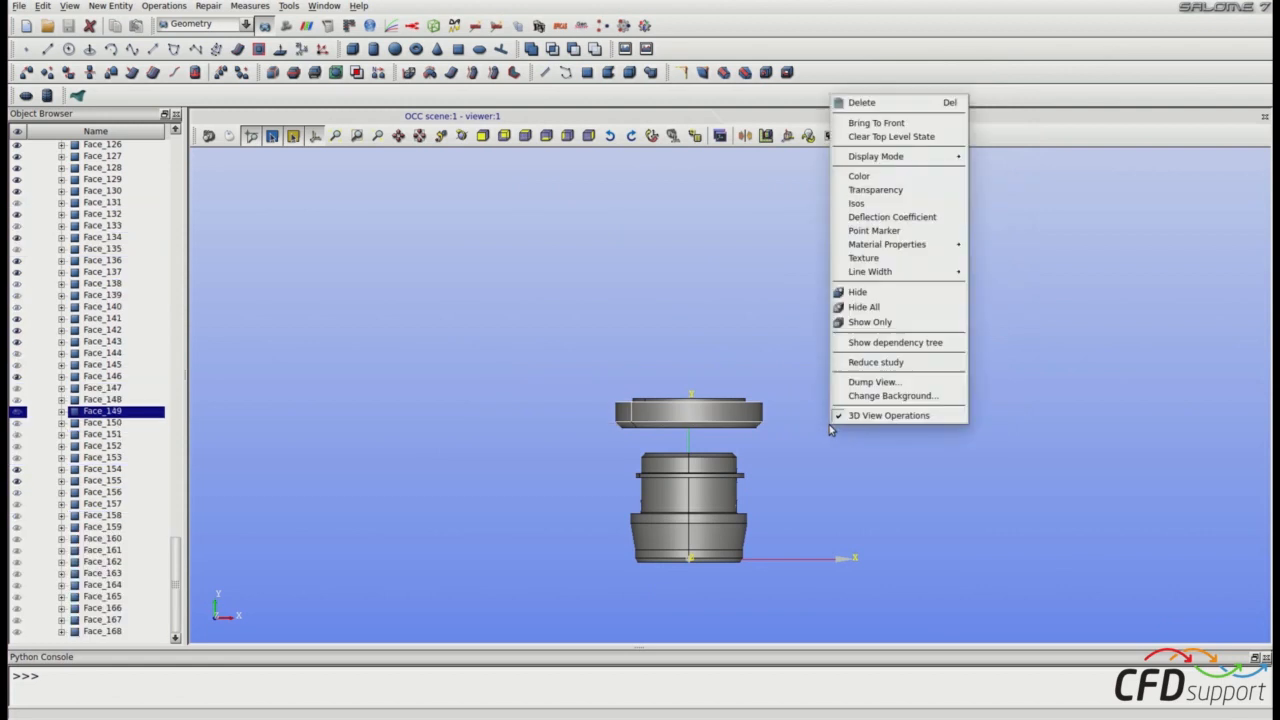
pyautogui.click(868, 292)
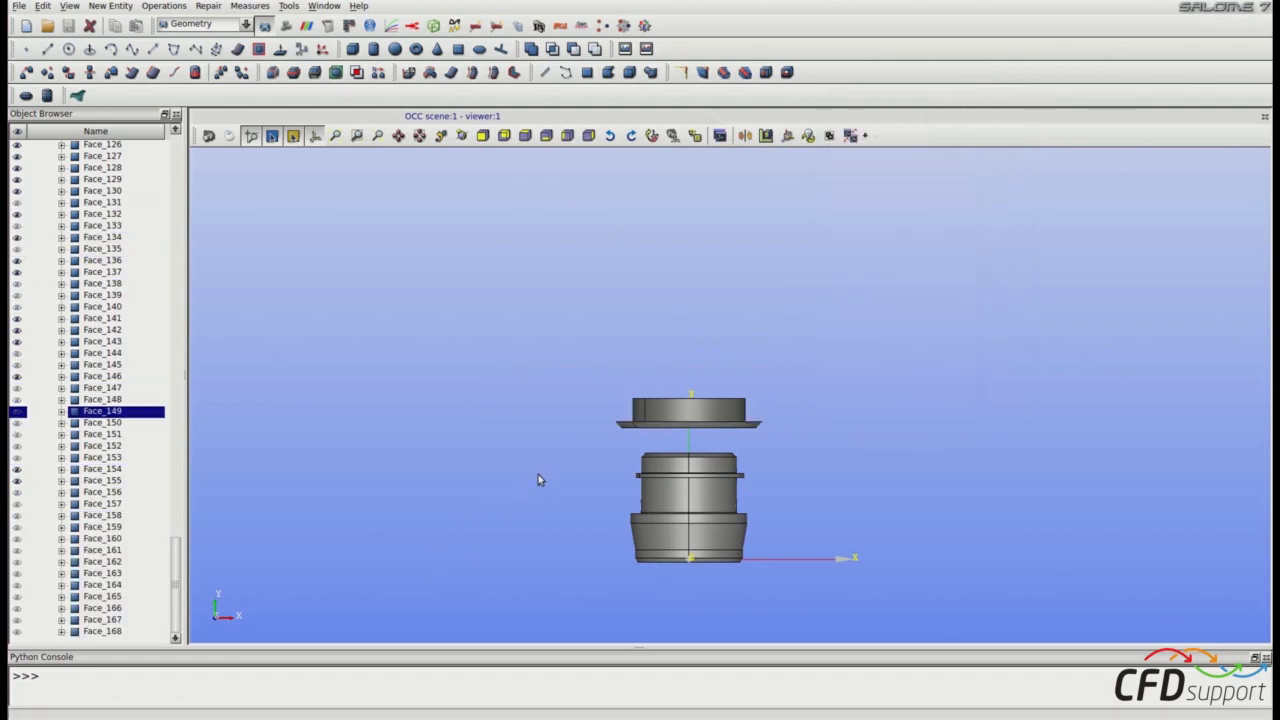
# Step: Hide the thin collar and top edge faces around the upper part of the plug
pyautogui.moveTo(558, 437); pyautogui.dragTo(823, 512)
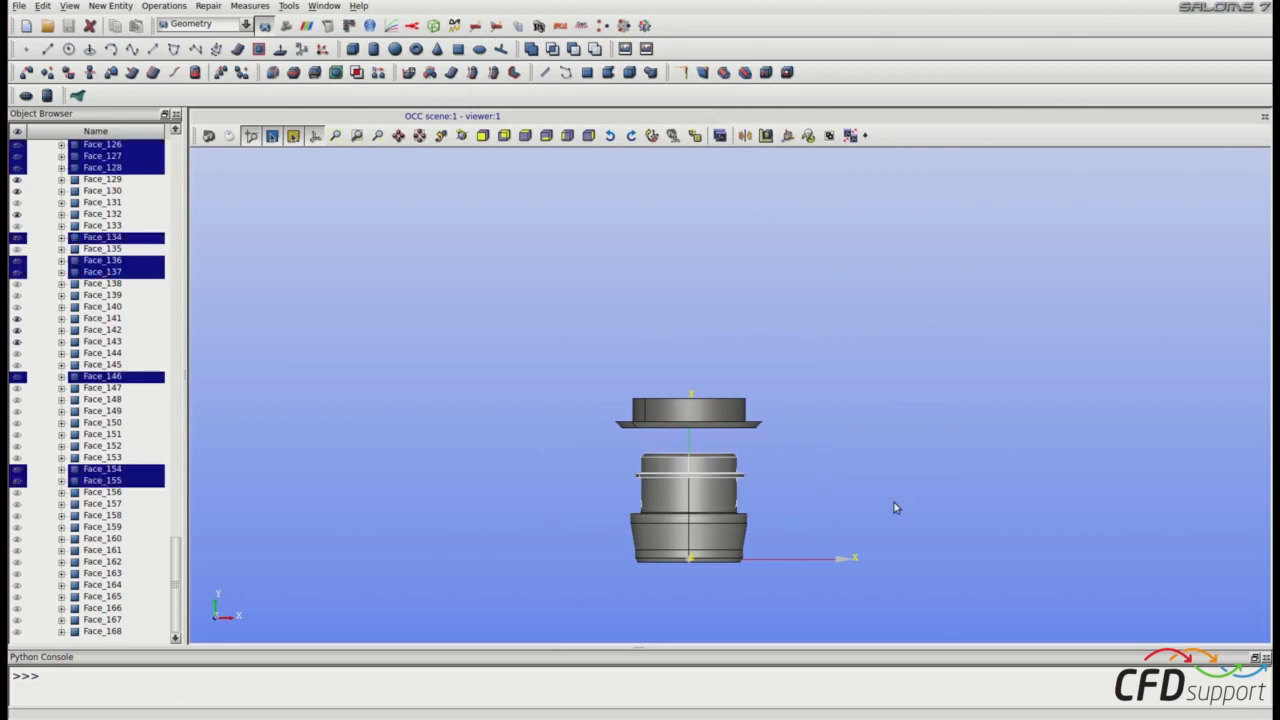
pyautogui.rightClick(893, 490)
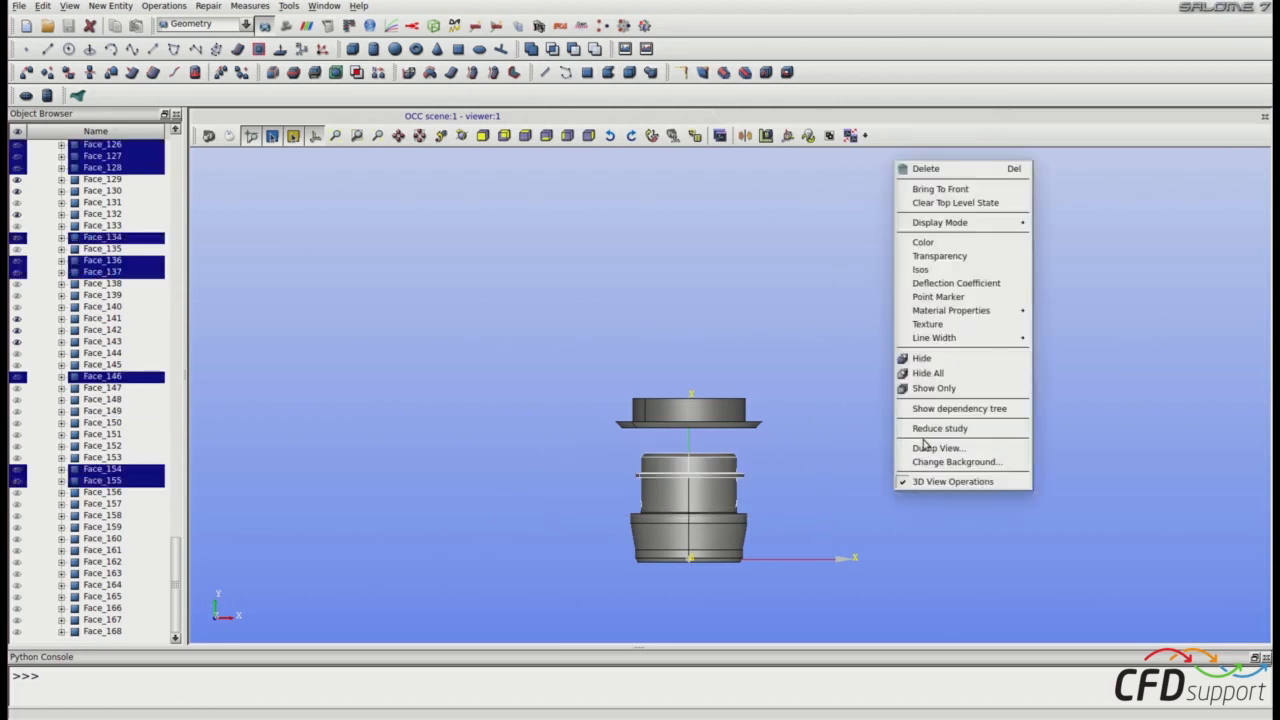
pyautogui.click(914, 354)
# Step: Hide both halves of the plug's upper outer cylinder and one half of its inner bore cylinder
pyautogui.scroll(2, 836, 419)
pyautogui.scroll(1, 836, 419)
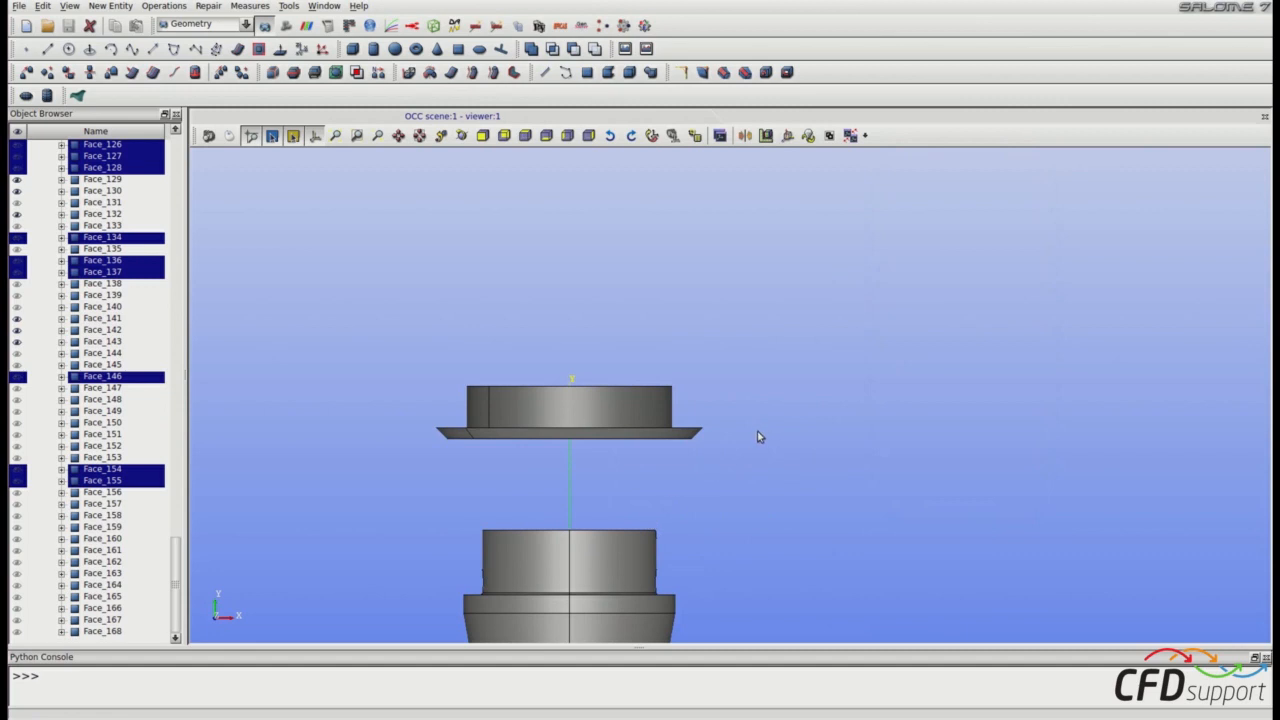
pyautogui.keyDown('ctrl'); pyautogui.moveTo(535, 389); pyautogui.dragTo(676, 329, button='right'); pyautogui.keyUp('ctrl')
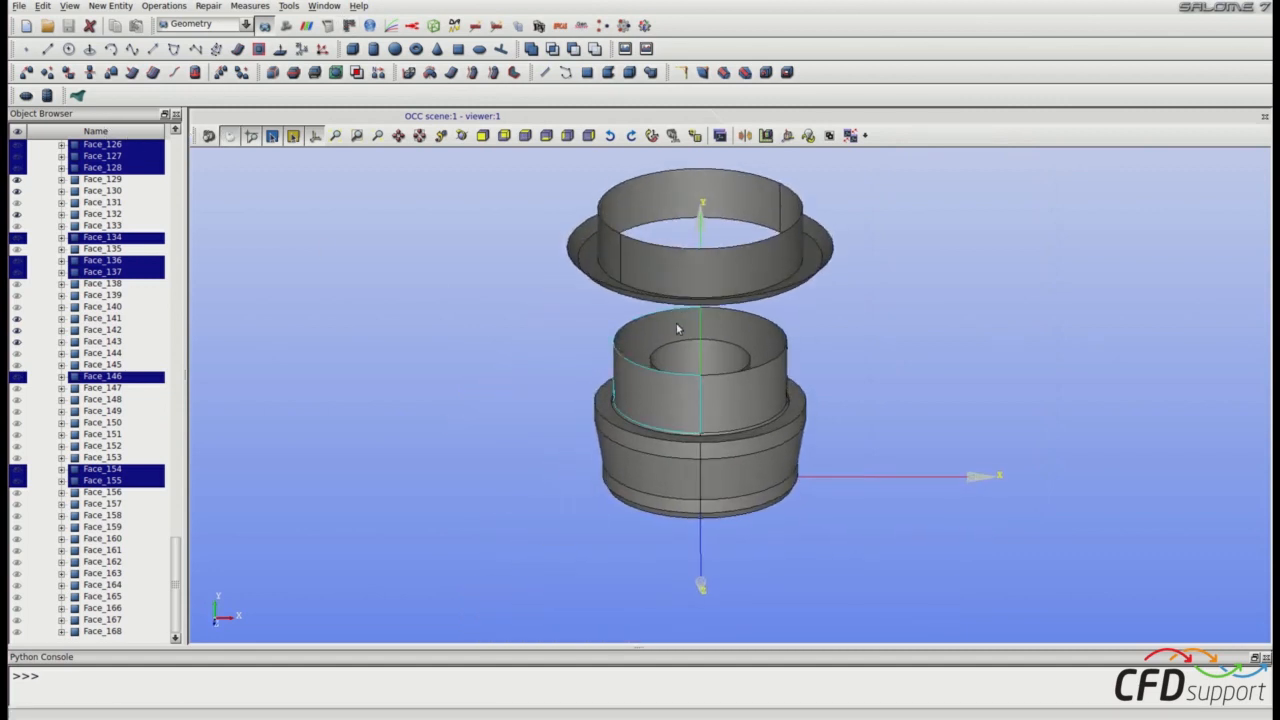
pyautogui.click(673, 378)
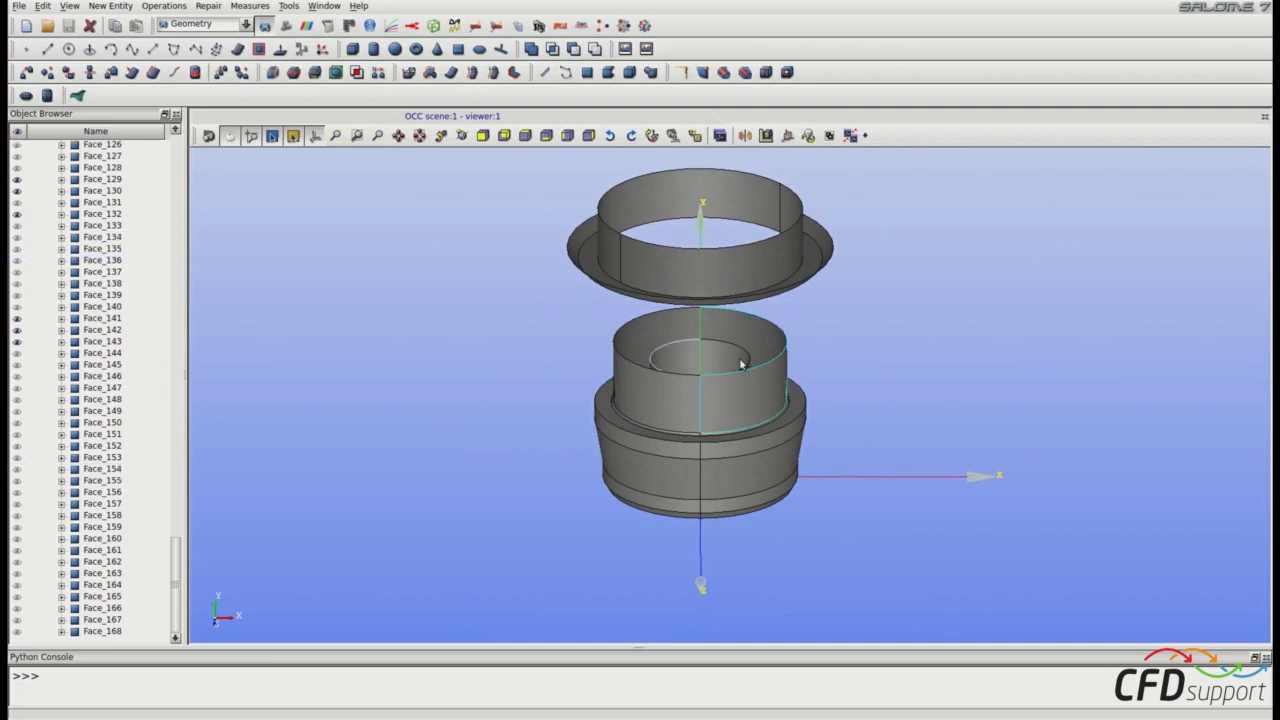
pyautogui.click(740, 366)
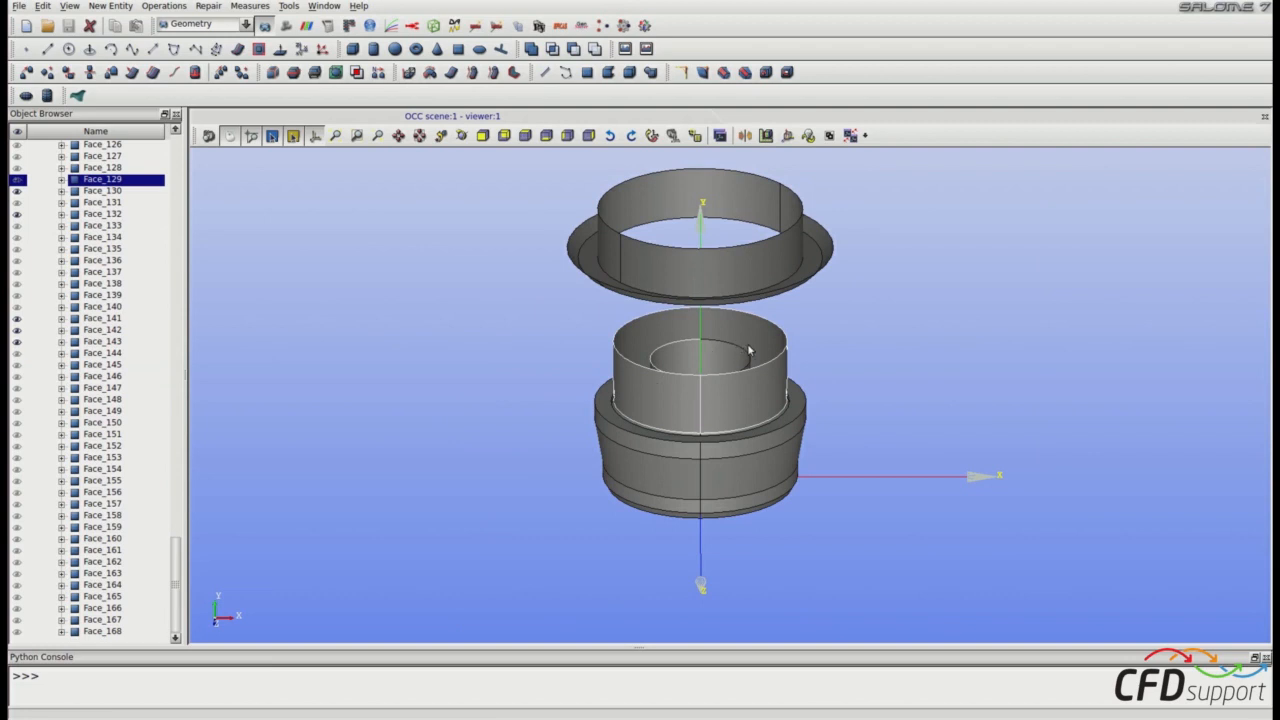
pyautogui.rightClick(909, 321)
pyautogui.click(945, 520)
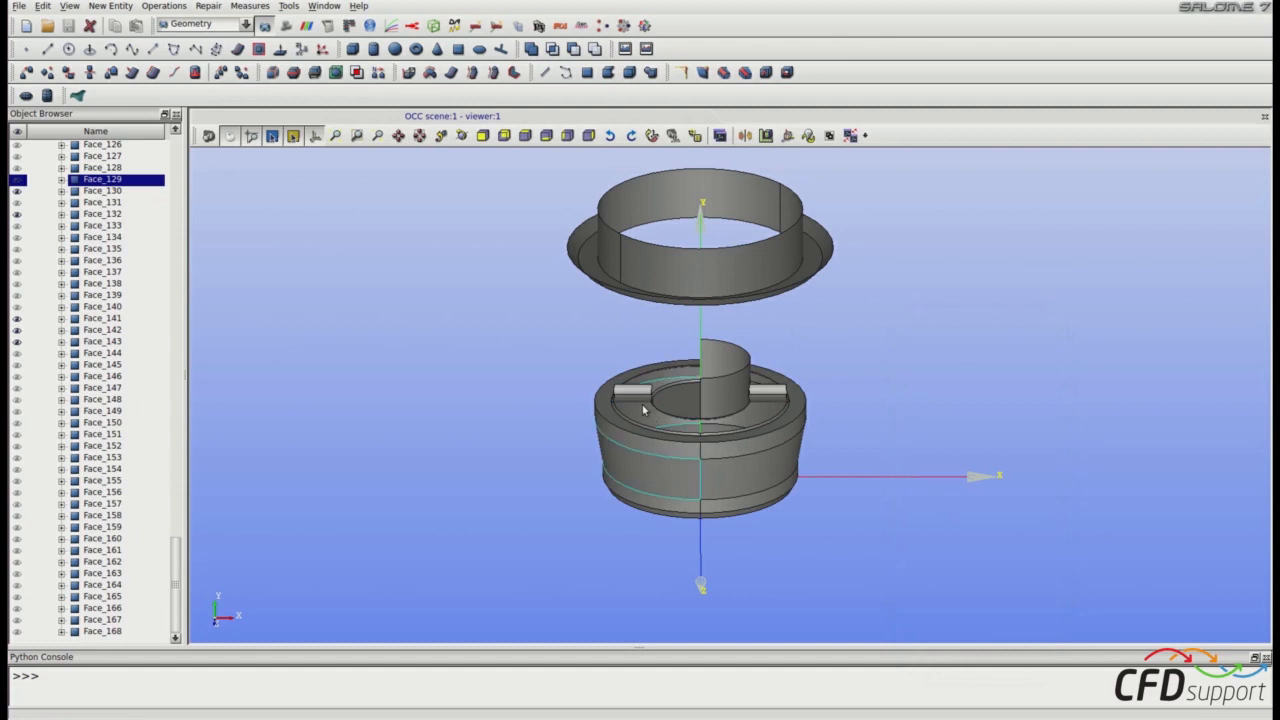
# Step: Hide the remaining half of the plug's inner bore cylinder together with the two small cross-pin faces
pyautogui.click(690, 379)
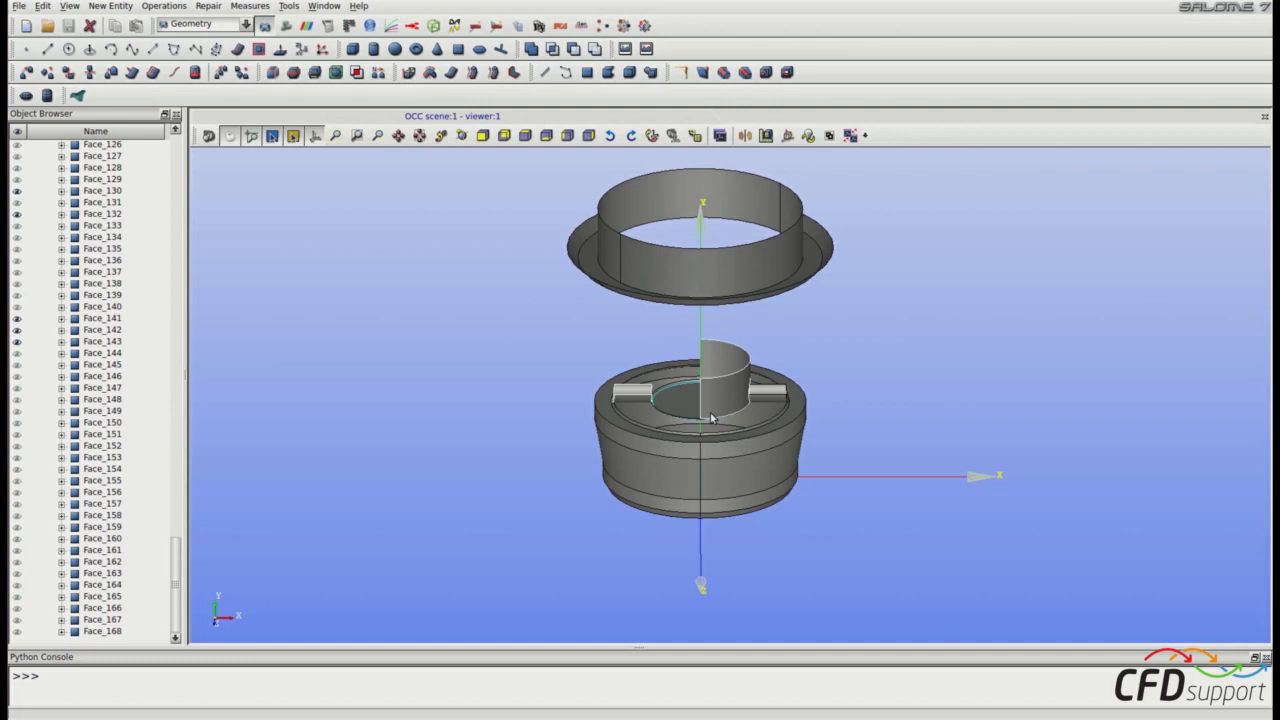
pyautogui.click(770, 396)
pyautogui.rightClick(856, 363)
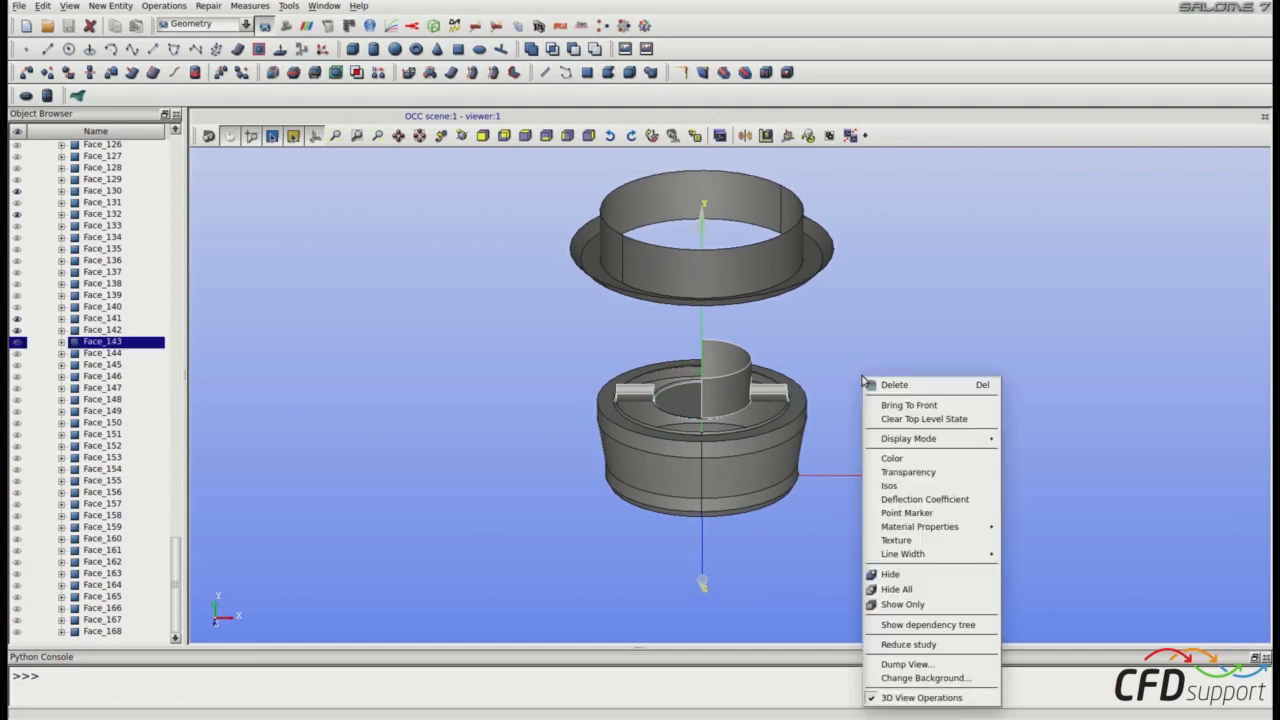
pyautogui.click(907, 580)
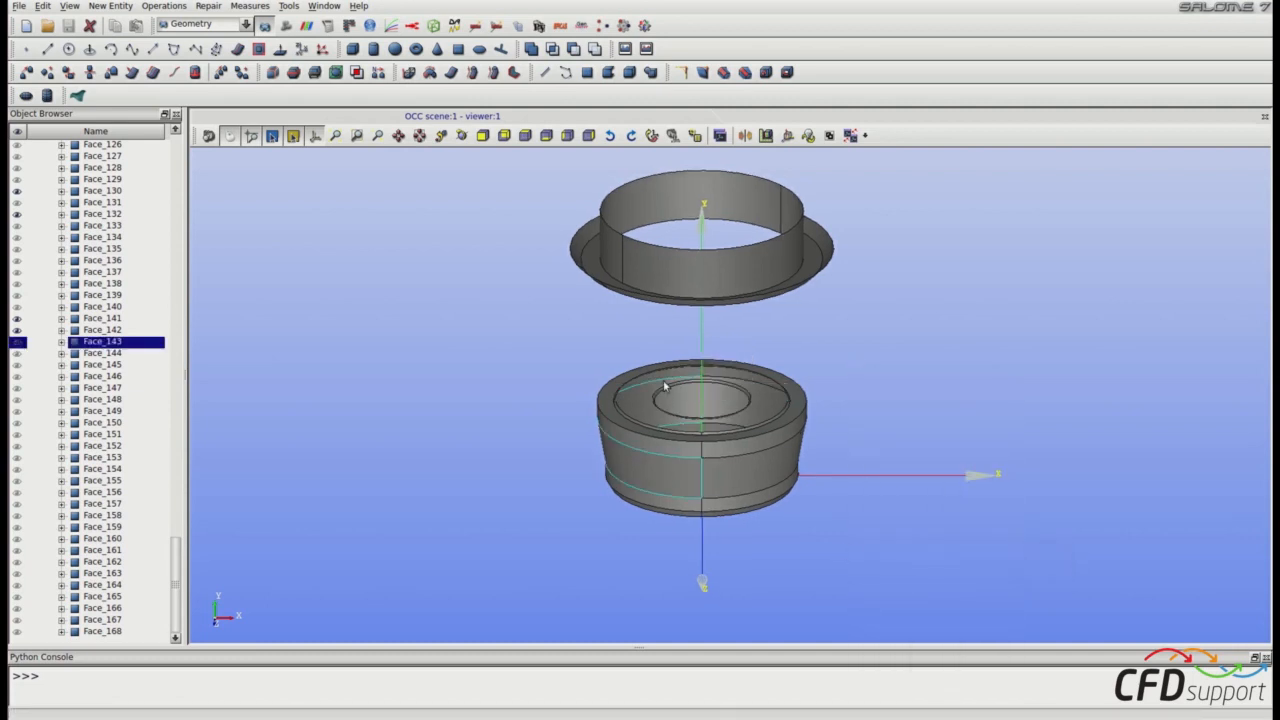
# Step: Hide the narrow ring faces around the plug's centre hole and along its inner upper rim
pyautogui.click(677, 414)
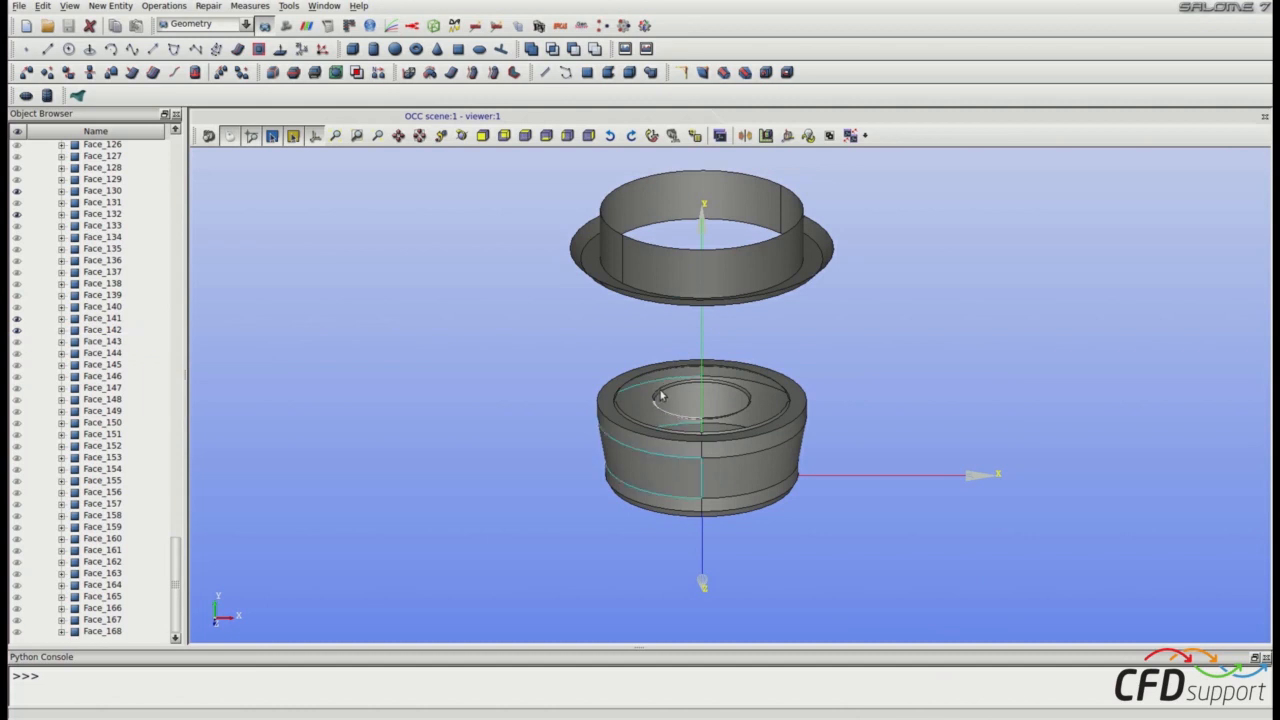
pyautogui.scroll(5, 680, 405)
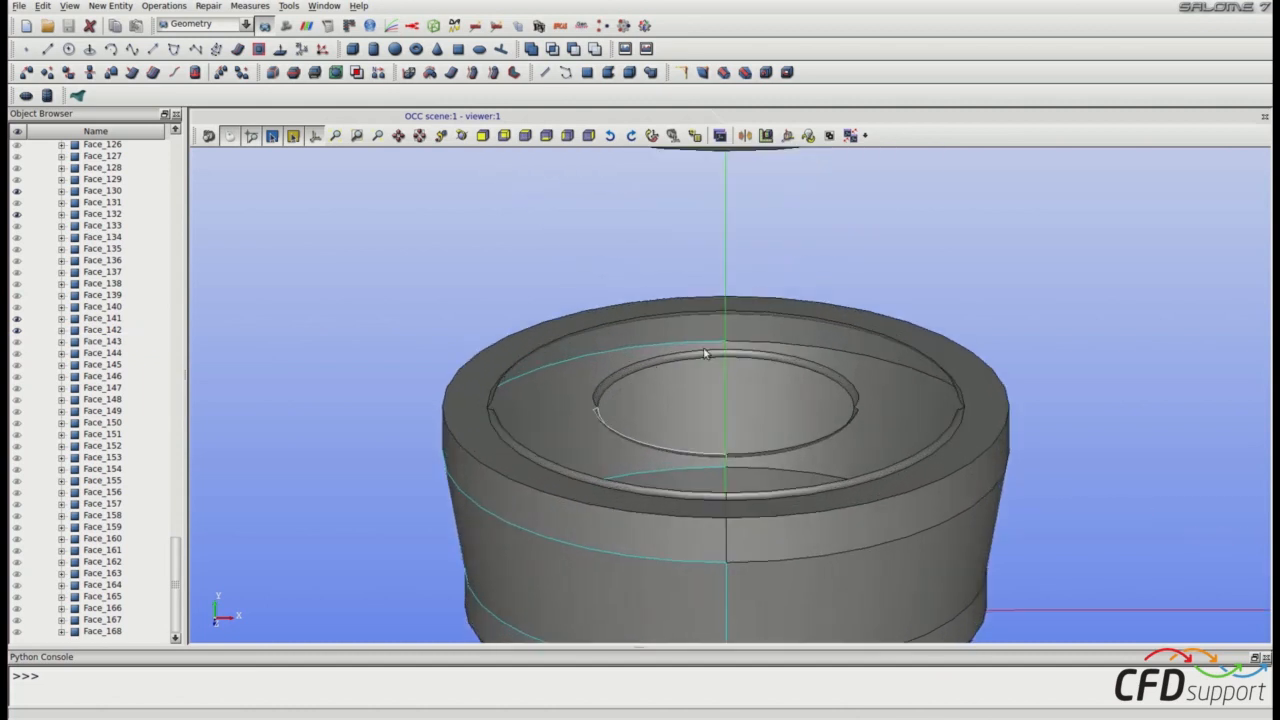
pyautogui.moveTo(757, 400)
pyautogui.keyDown('ctrl'); pyautogui.mouseDown(button='right')
pyautogui.moveTo(740, 407)
pyautogui.moveTo(752, 417)
pyautogui.mouseUp(button='right'); pyautogui.keyUp('ctrl')
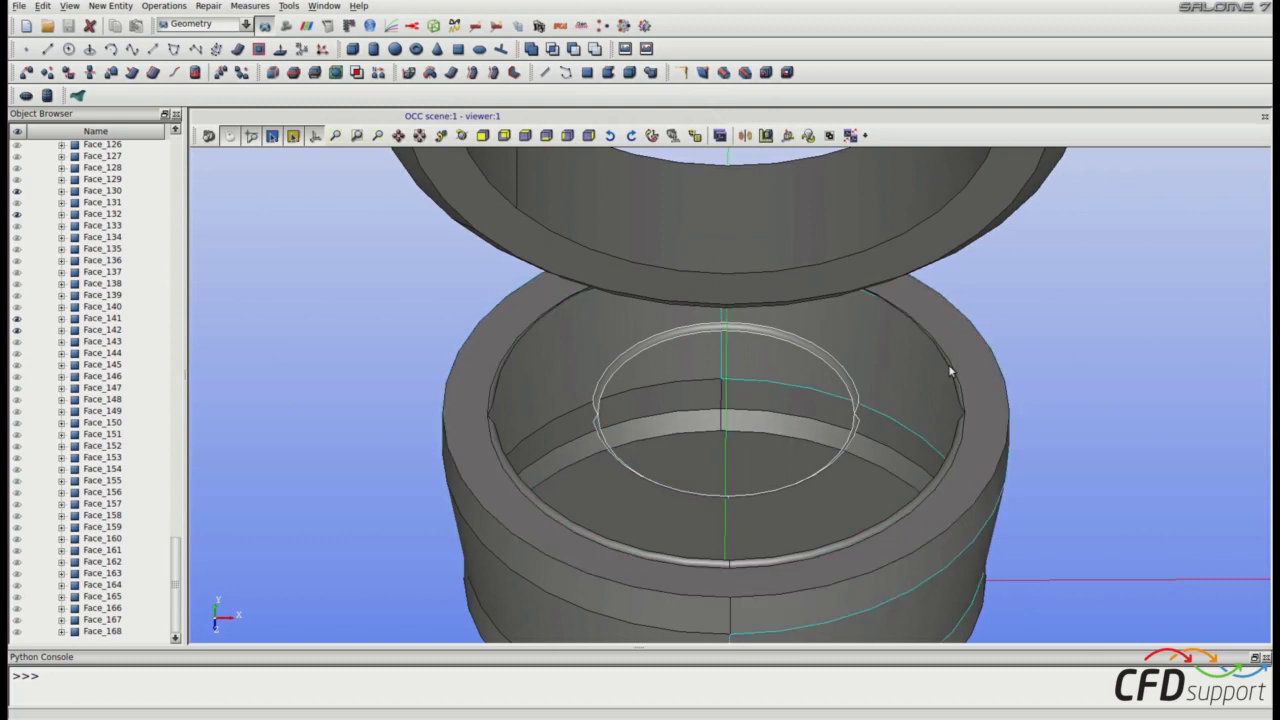
pyautogui.click(665, 562)
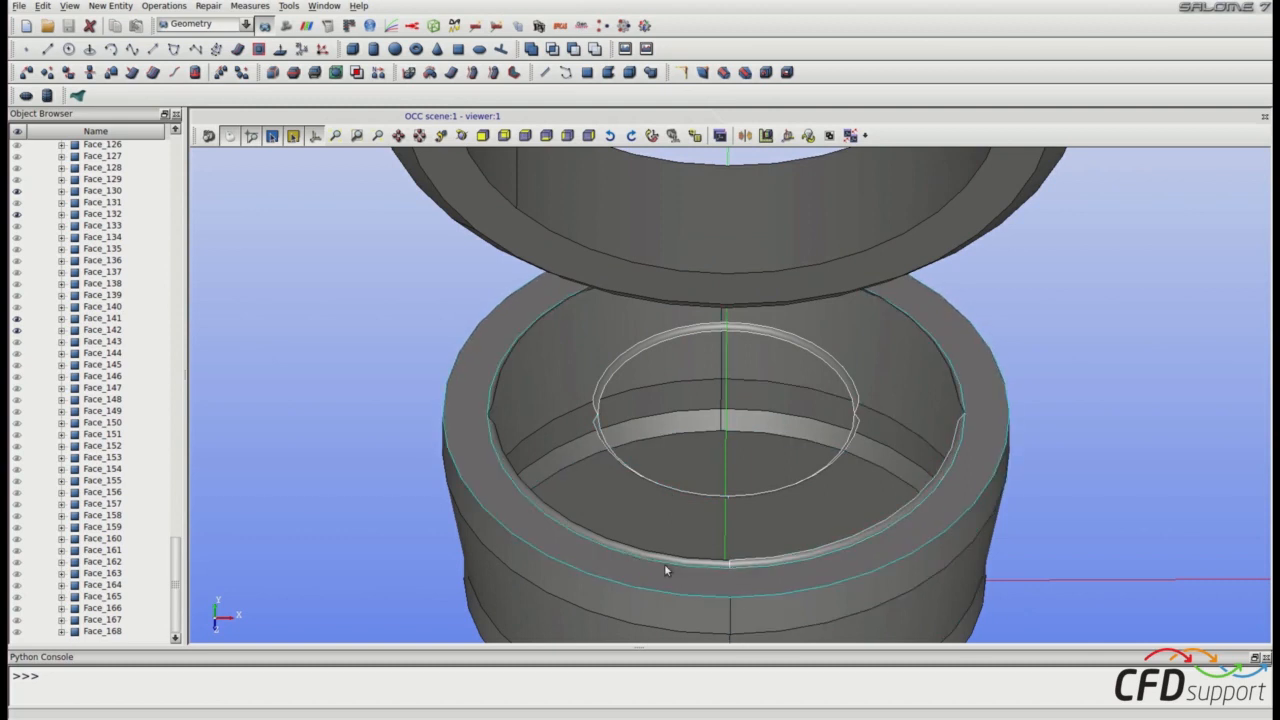
pyautogui.keyDown('ctrl'); pyautogui.moveTo(386, 443); pyautogui.dragTo(497, 437, button='right'); pyautogui.keyUp('ctrl')
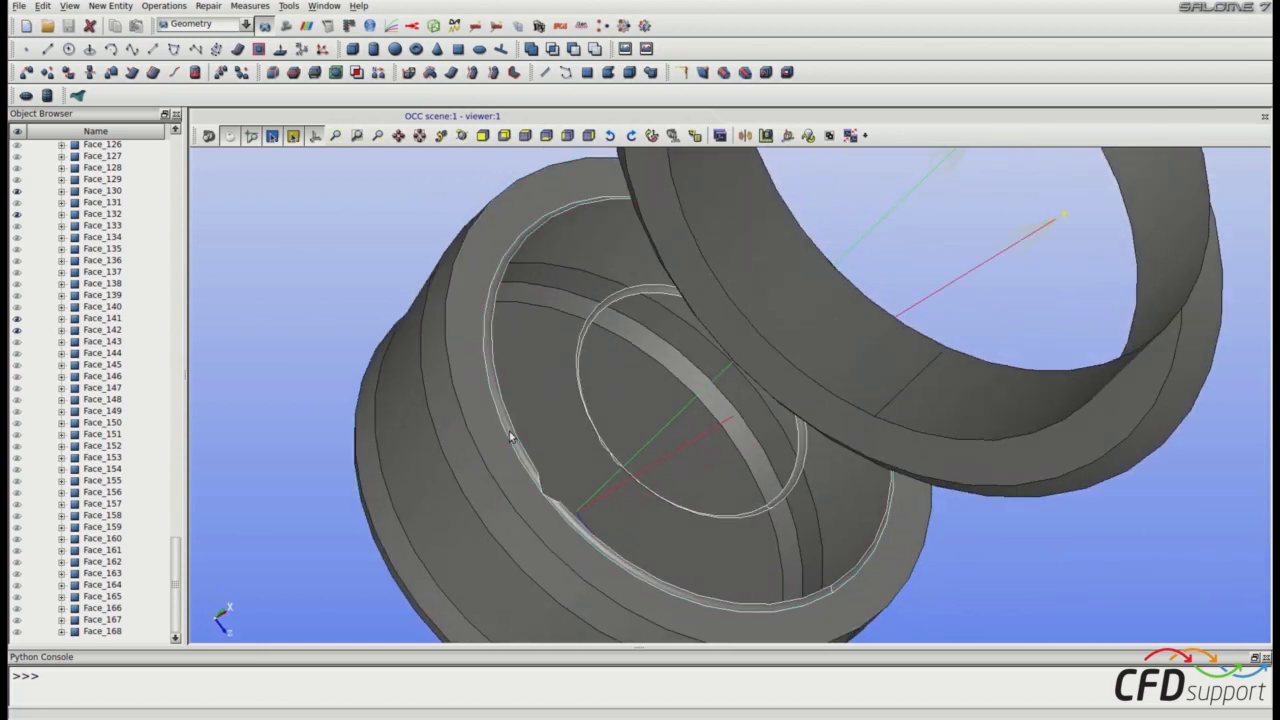
pyautogui.rightClick(310, 313)
pyautogui.click(336, 508)
# Step: Hide both halves of the cylindrical wall above the bonnet's lower conical ring
pyautogui.keyDown('ctrl'); pyautogui.moveTo(1001, 395); pyautogui.dragTo(934, 321, button='right'); pyautogui.keyUp('ctrl')
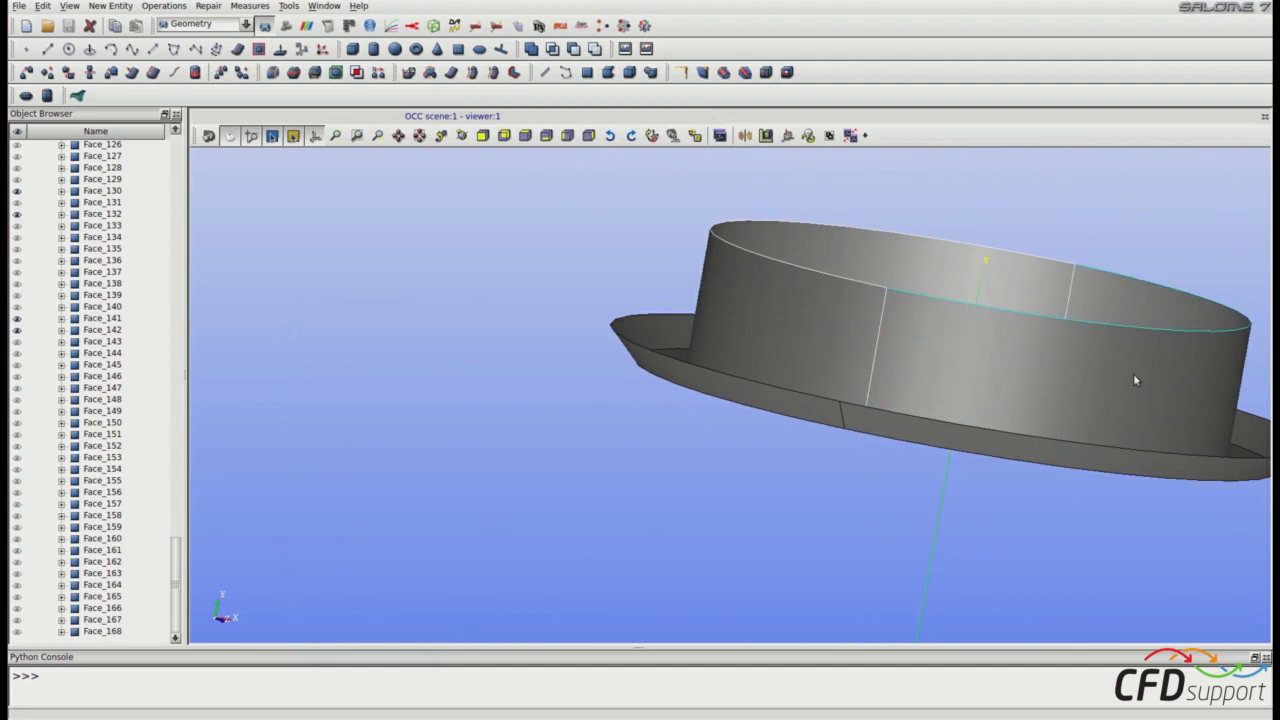
pyautogui.rightClick(995, 374)
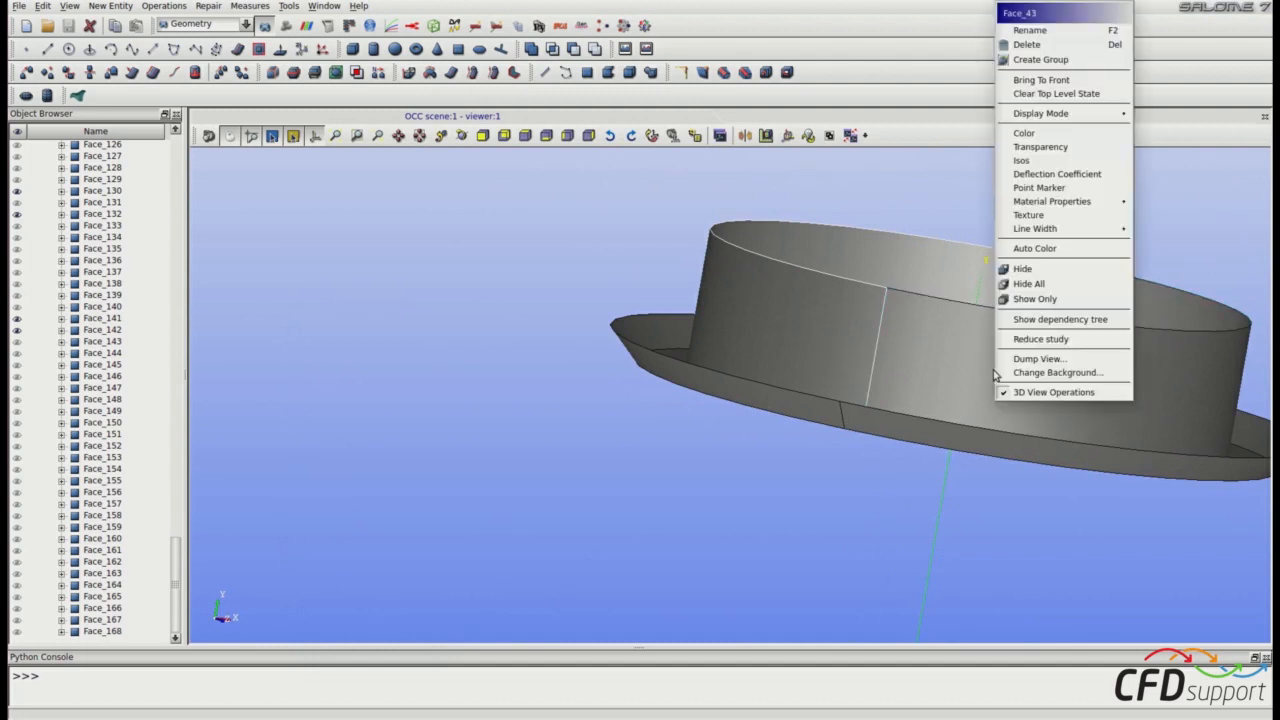
pyautogui.click(1022, 268)
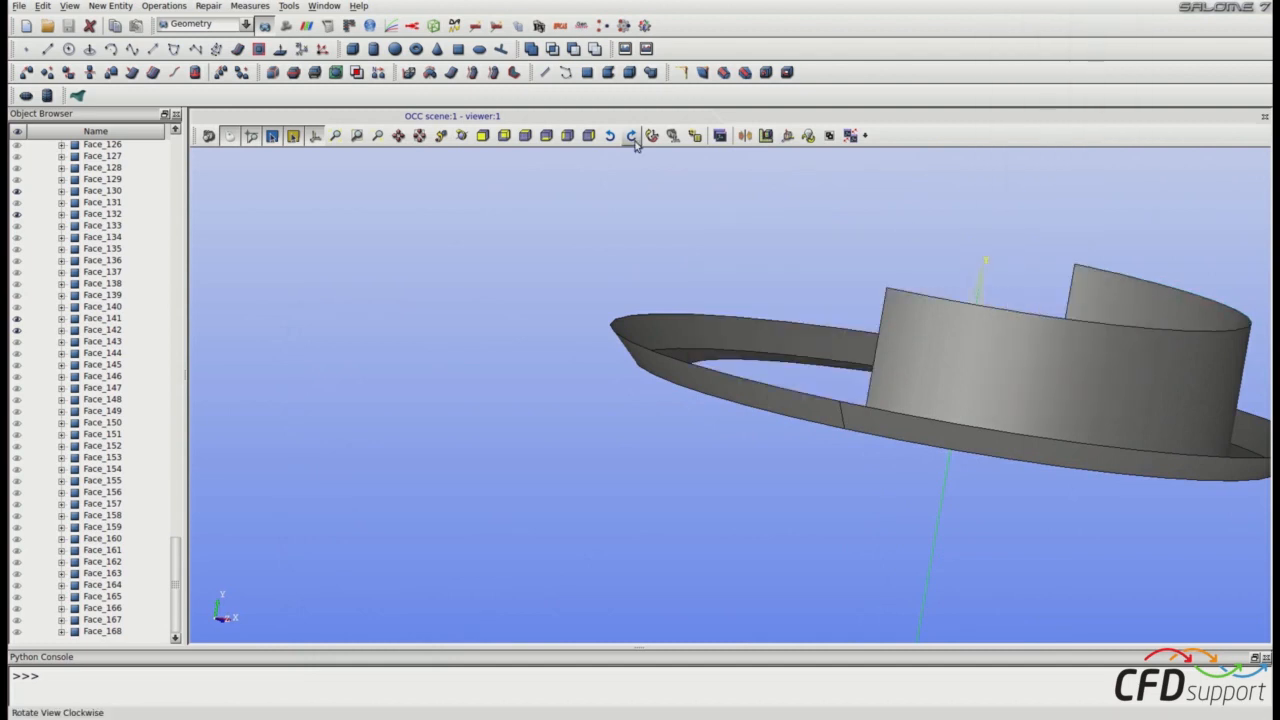
pyautogui.click(941, 333)
pyautogui.rightClick(941, 333)
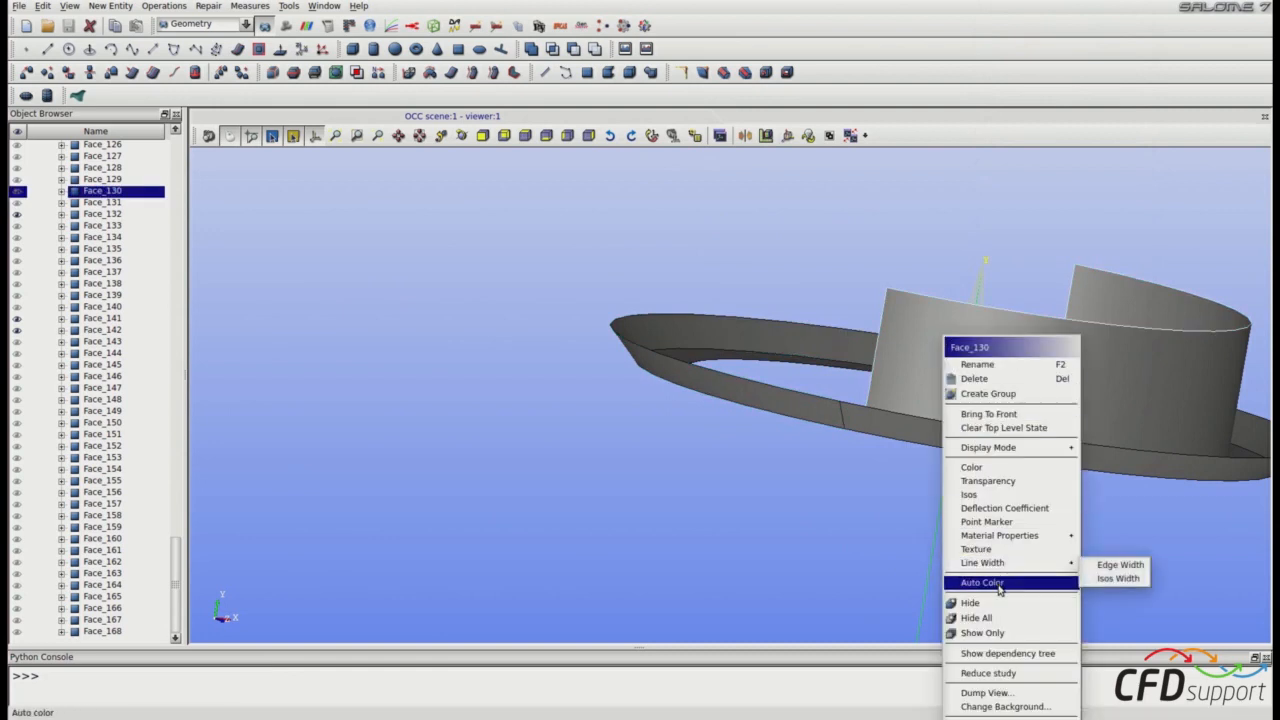
pyautogui.click(965, 602)
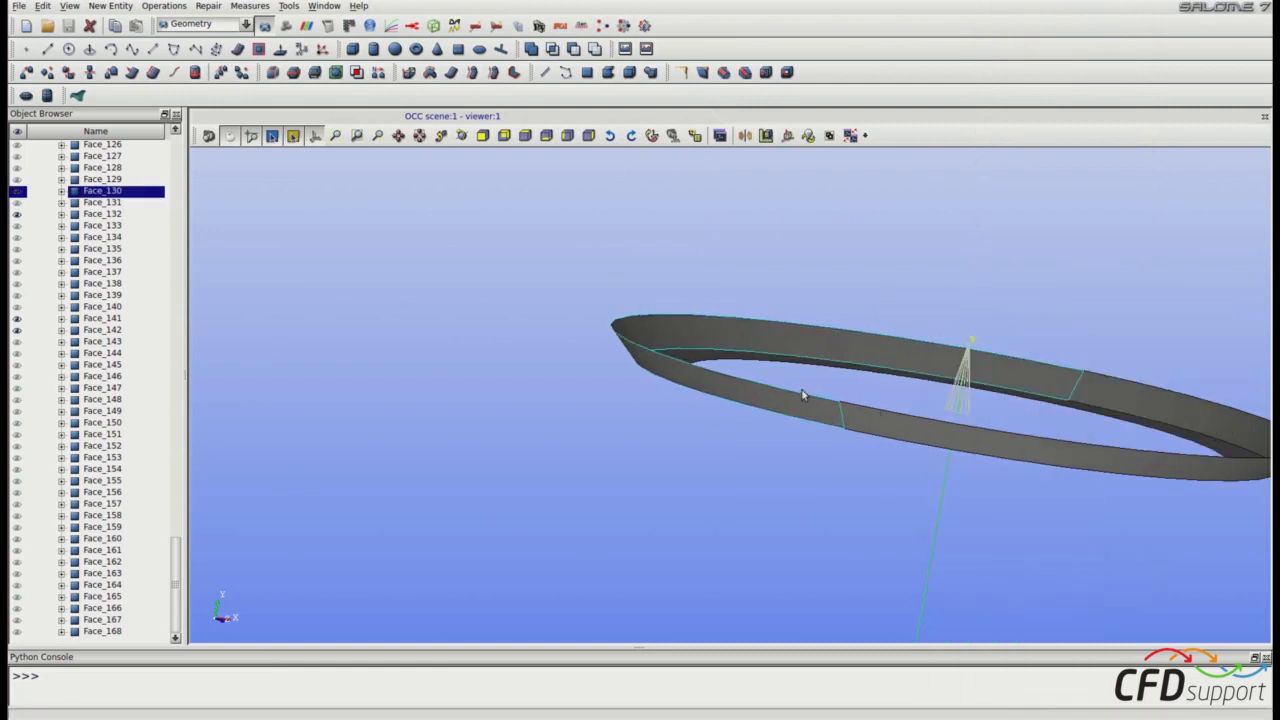
# Step: Create a point at X 0, Y 0.0113, Z 0.012213 on the front of the plug's inner upper rim
pyautogui.click(525, 135)
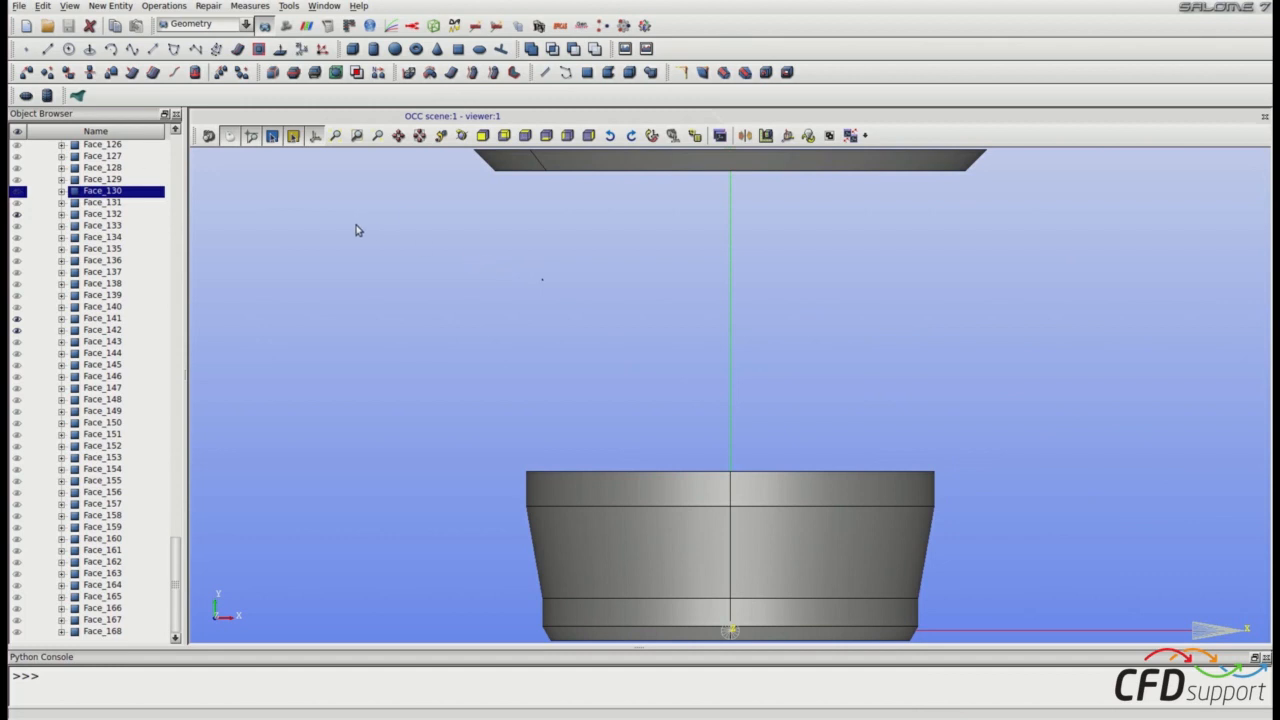
pyautogui.press('Down')
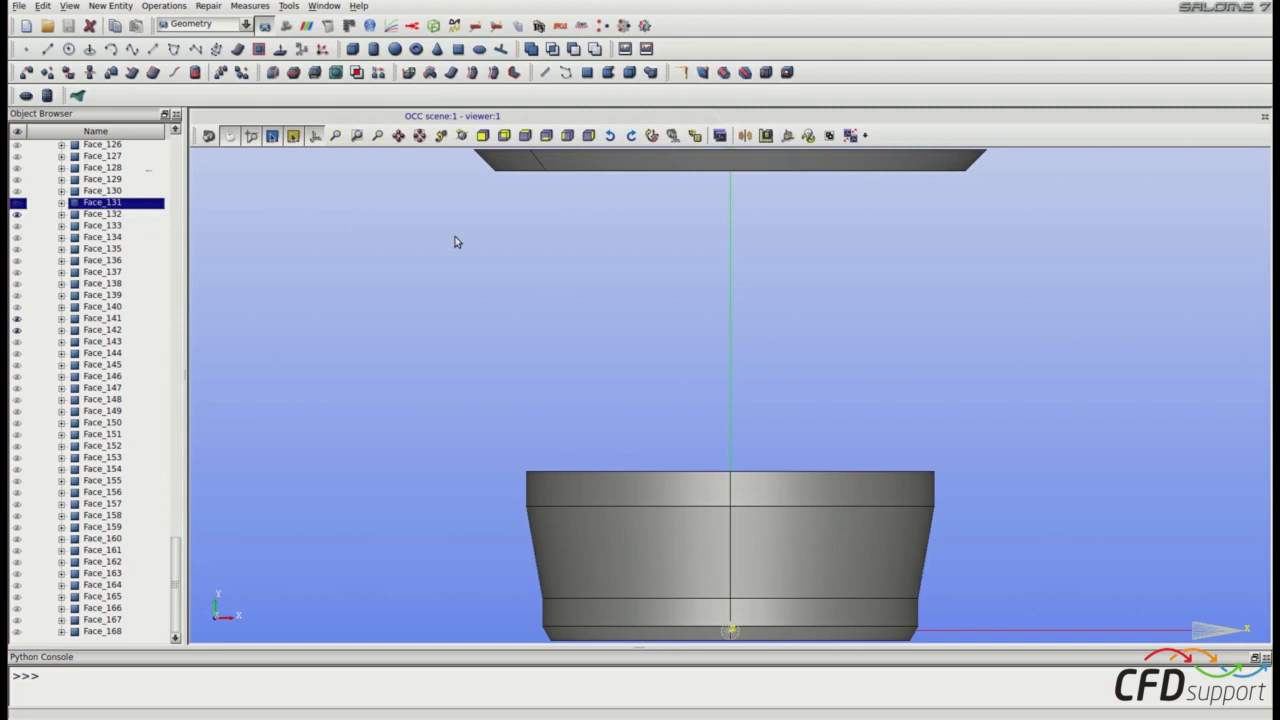
pyautogui.keyDown('ctrl'); pyautogui.moveTo(637, 303); pyautogui.dragTo(636, 355, button='right'); pyautogui.keyUp('ctrl')
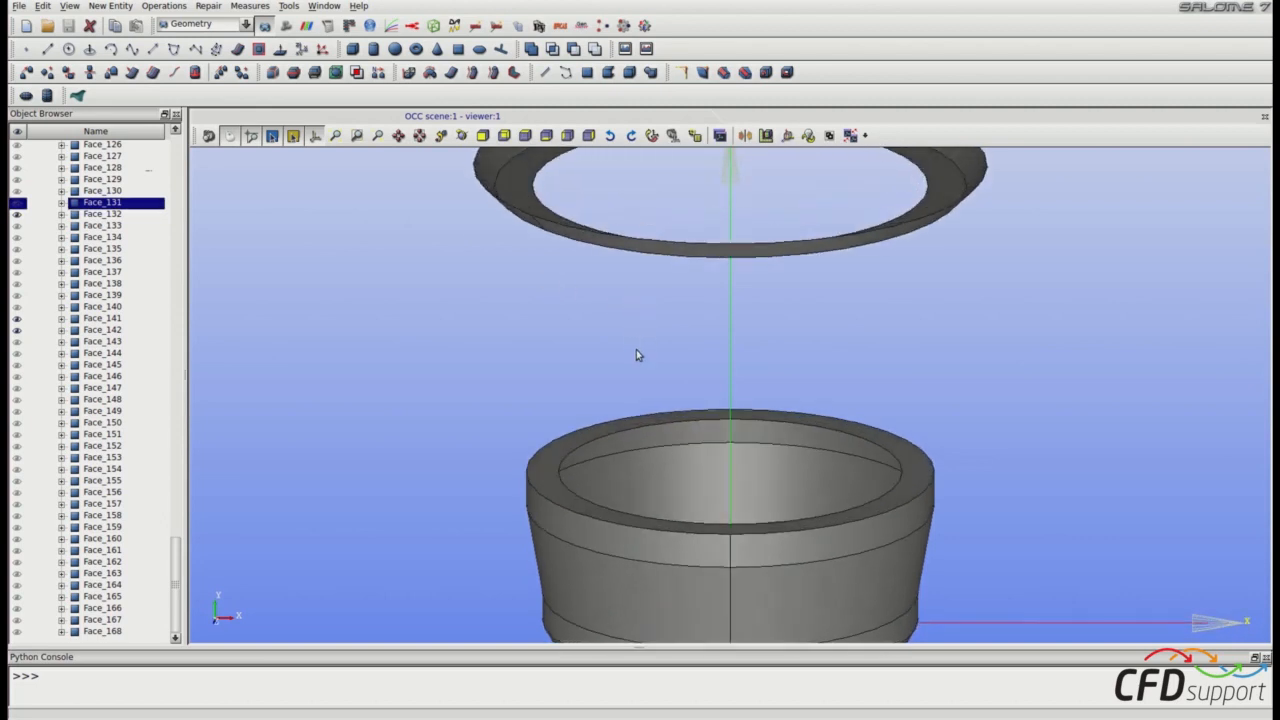
pyautogui.click(108, 6)
pyautogui.moveTo(136, 22)
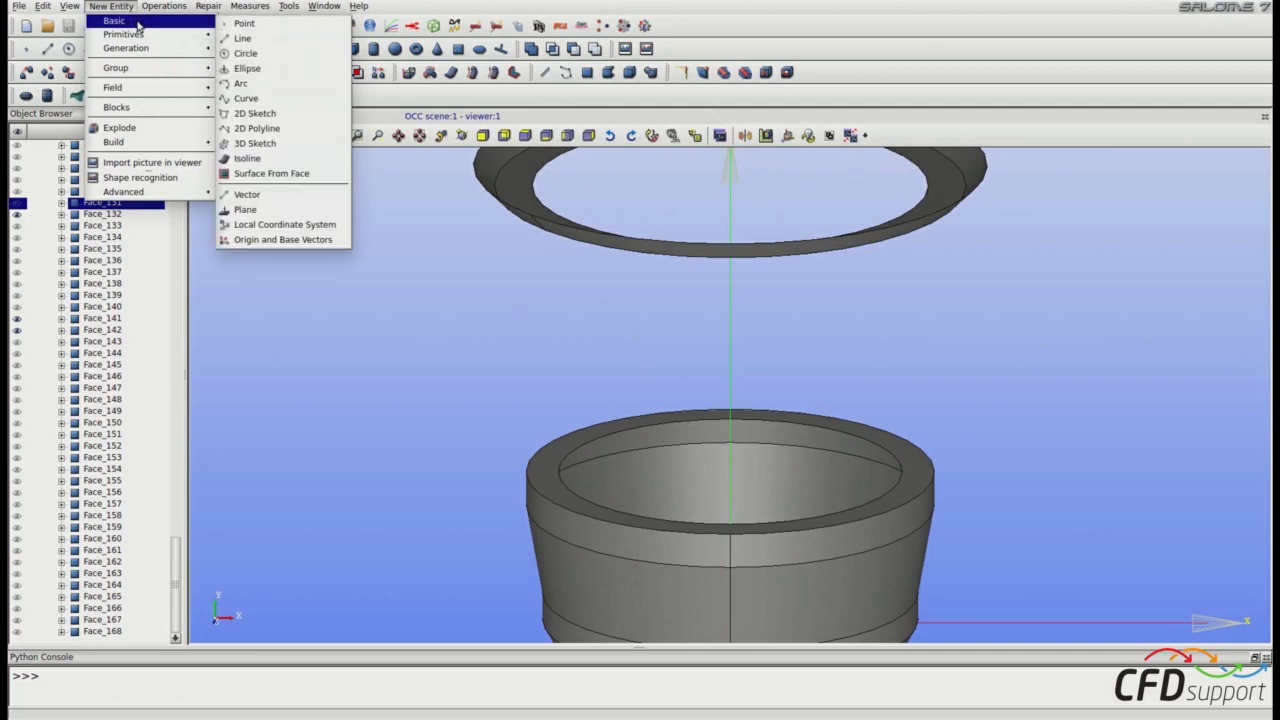
pyautogui.click(243, 23)
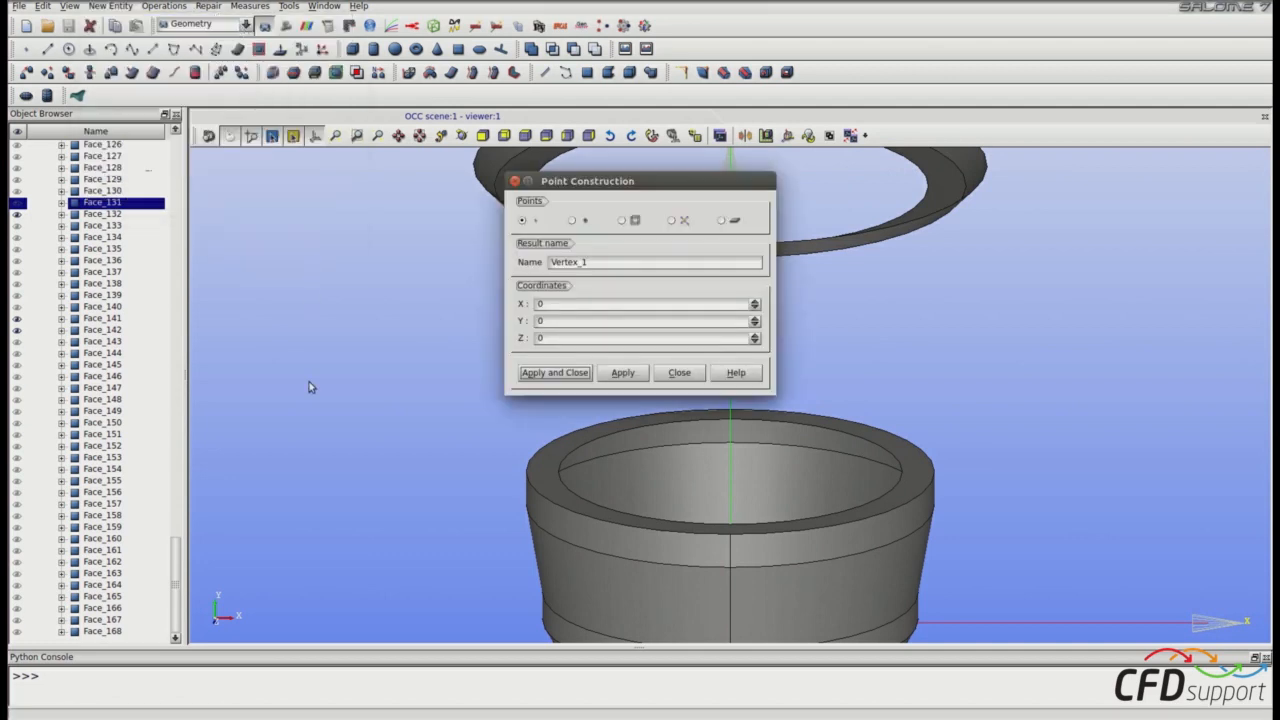
pyautogui.click(729, 528)
pyautogui.click(729, 528)
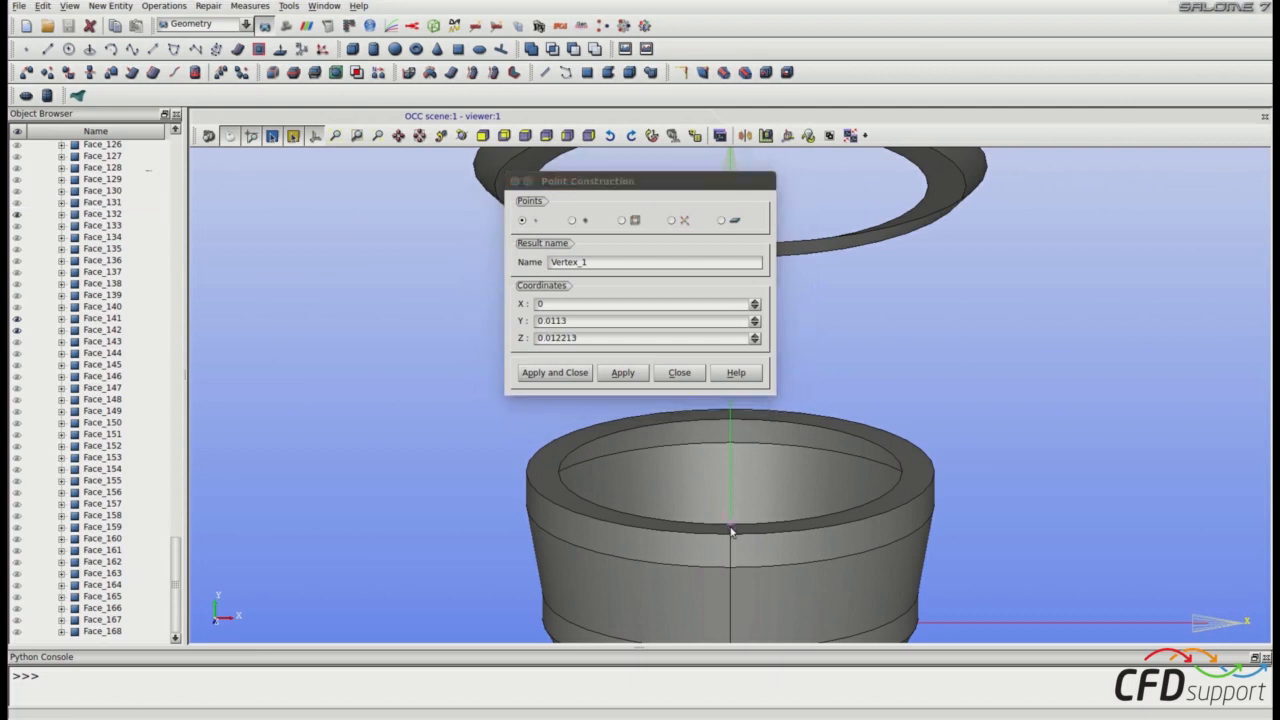
pyautogui.click(622, 372)
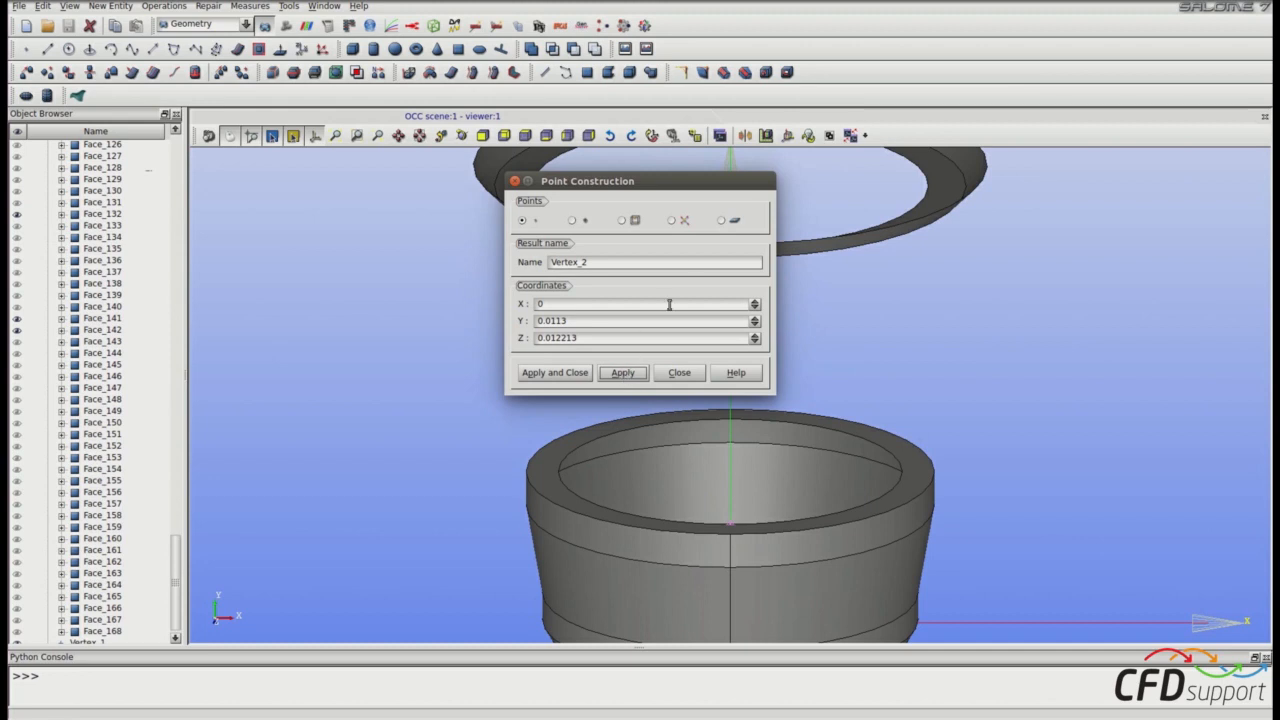
# Step: Create a point on the inner edge of the bonnet's conical ring by coordinate, using X 0, Y 0, Z 1
pyautogui.click(622, 221)
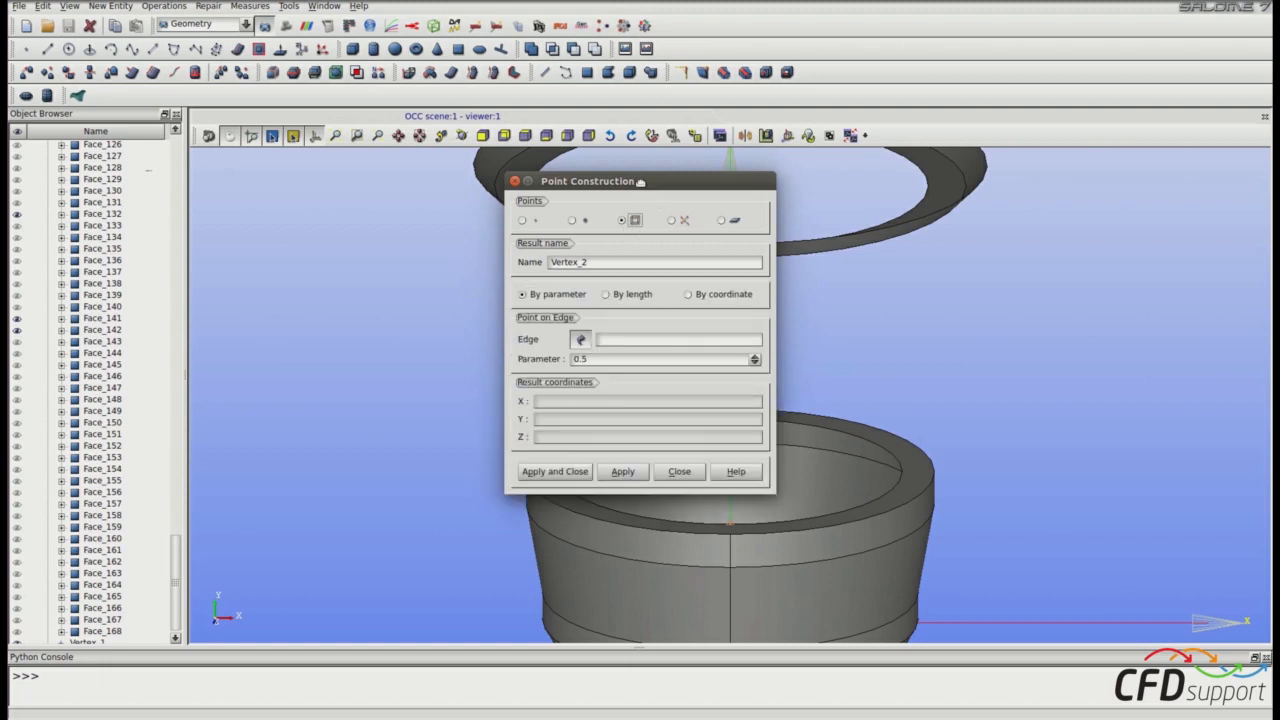
pyautogui.moveTo(642, 184); pyautogui.dragTo(395, 240)
pyautogui.keyDown('ctrl'); pyautogui.moveTo(741, 272); pyautogui.dragTo(738, 338, button='right'); pyautogui.keyUp('ctrl')
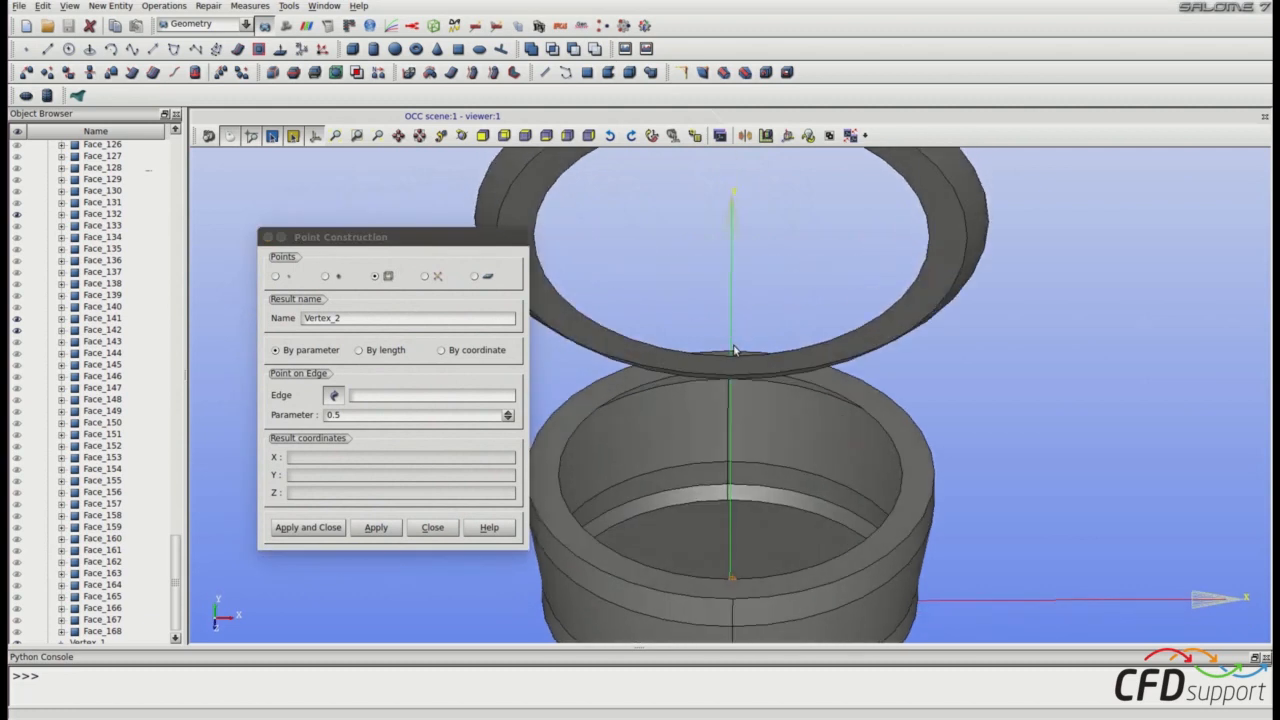
pyautogui.click(731, 356)
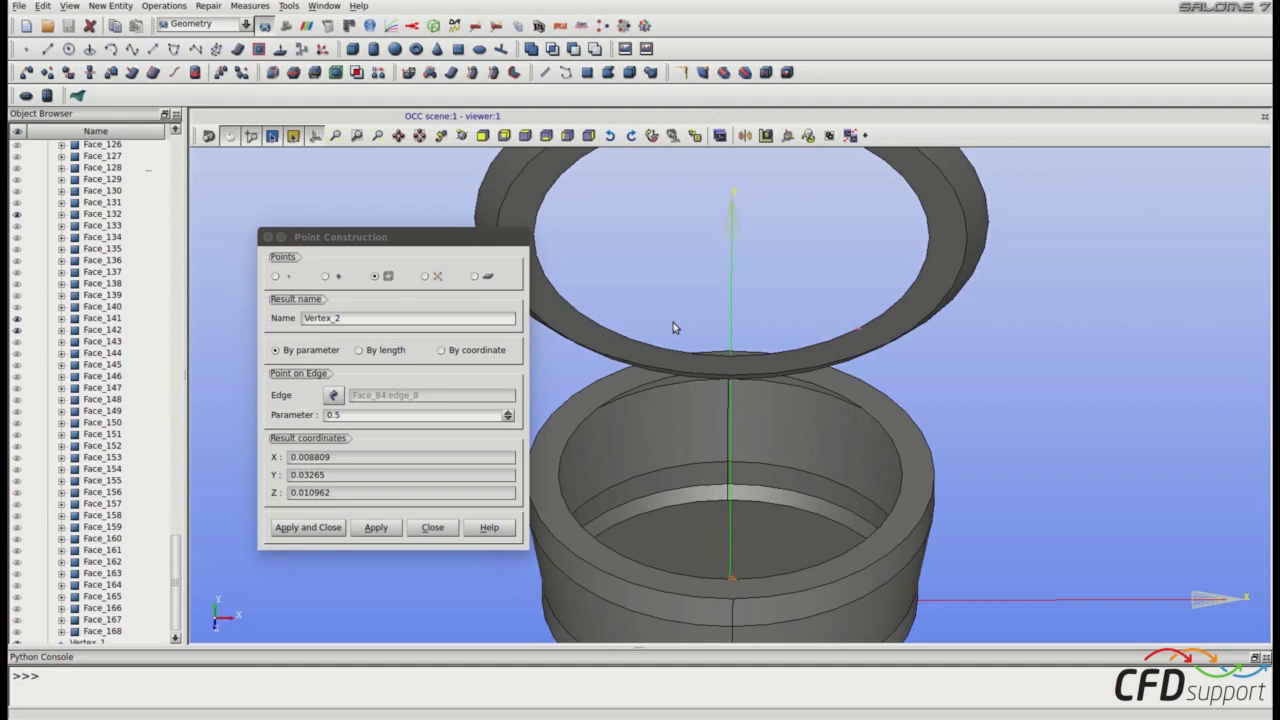
pyautogui.click(480, 352)
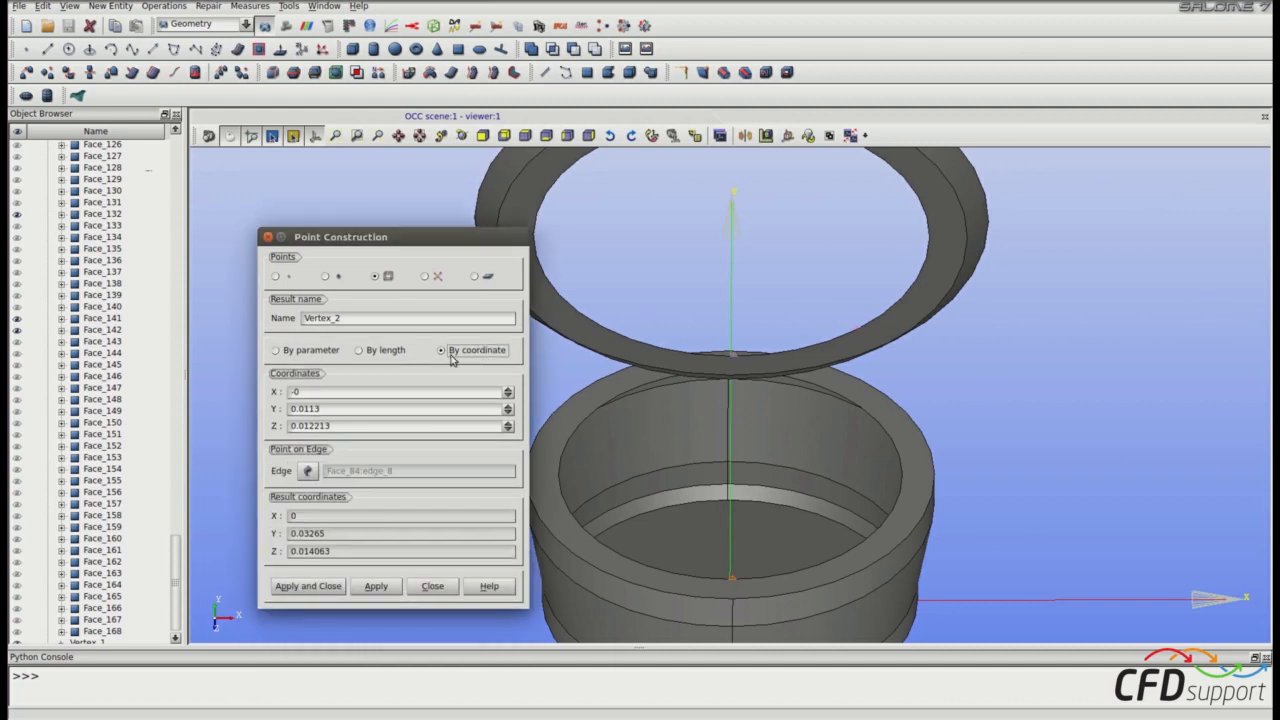
pyautogui.moveTo(332, 392); pyautogui.dragTo(183, 391)
pyautogui.write('0')
pyautogui.moveTo(340, 409); pyautogui.dragTo(238, 408)
pyautogui.write('0')
pyautogui.moveTo(334, 426); pyautogui.dragTo(10, 424)
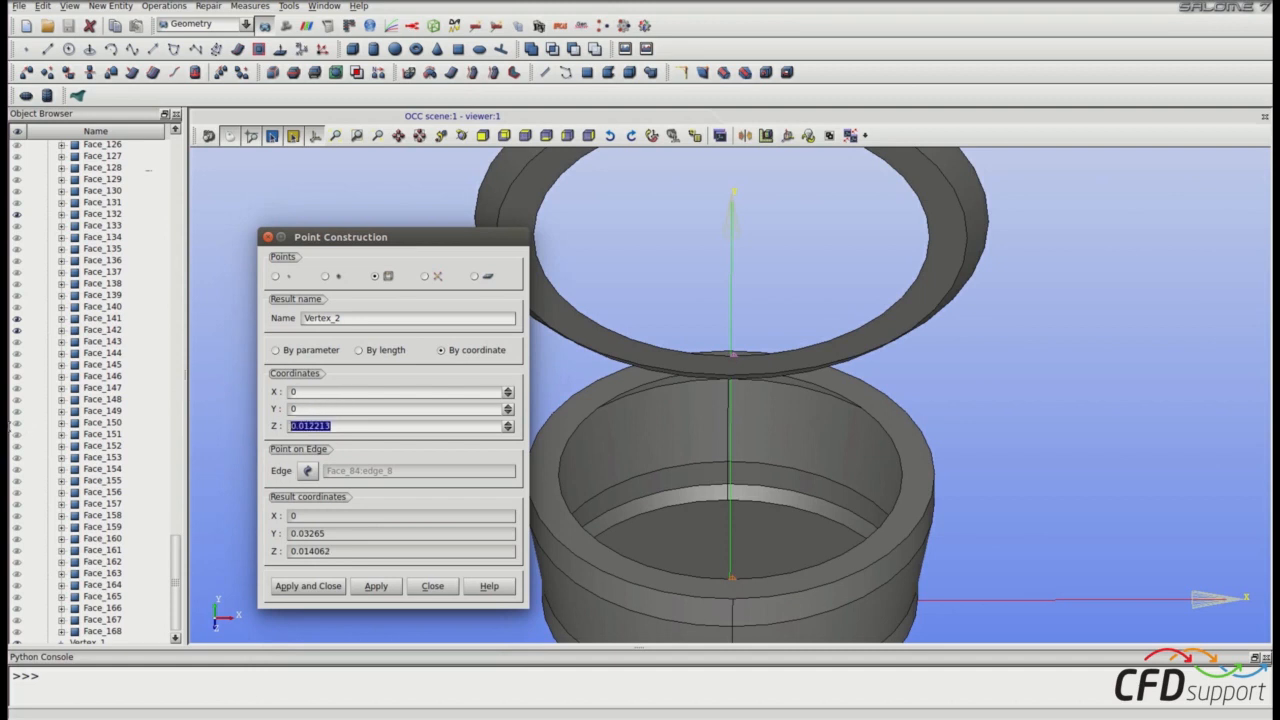
pyautogui.write('1')
pyautogui.click(318, 585)
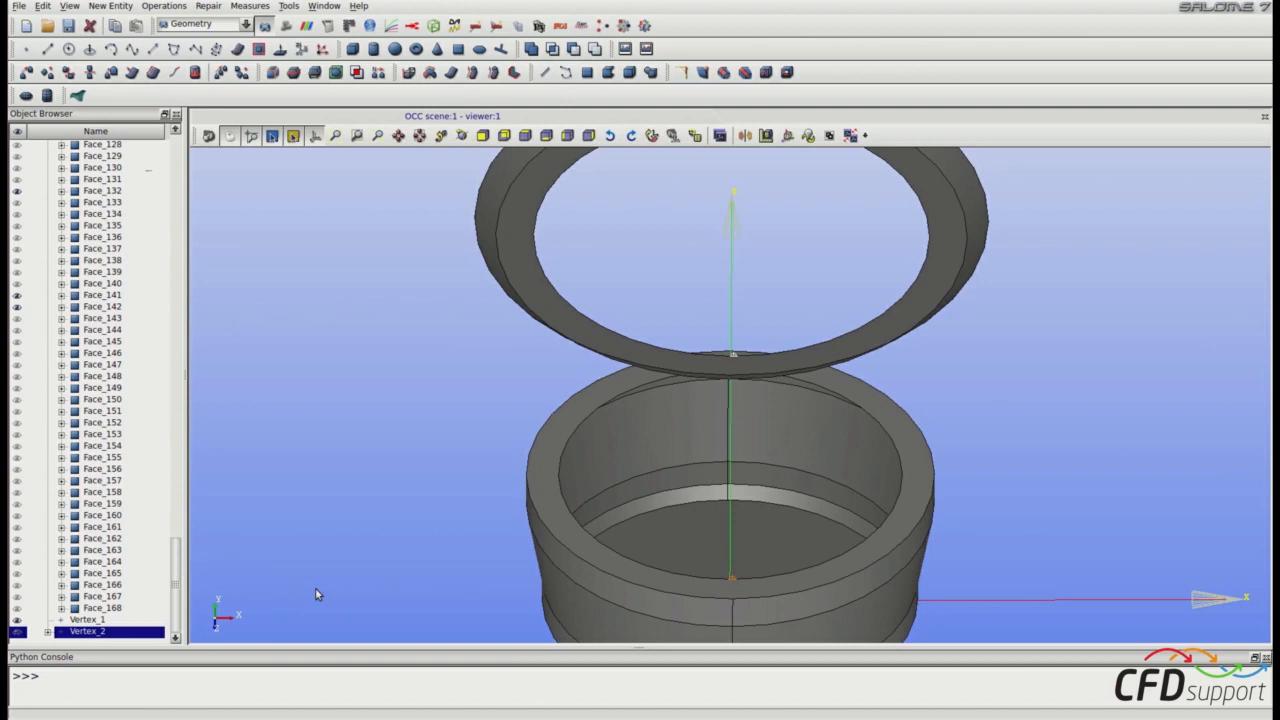
# Step: Create a straight line from the point on the bonnet ring to the point on the plug's rim
pyautogui.click(100, 8)
pyautogui.moveTo(112, 22)
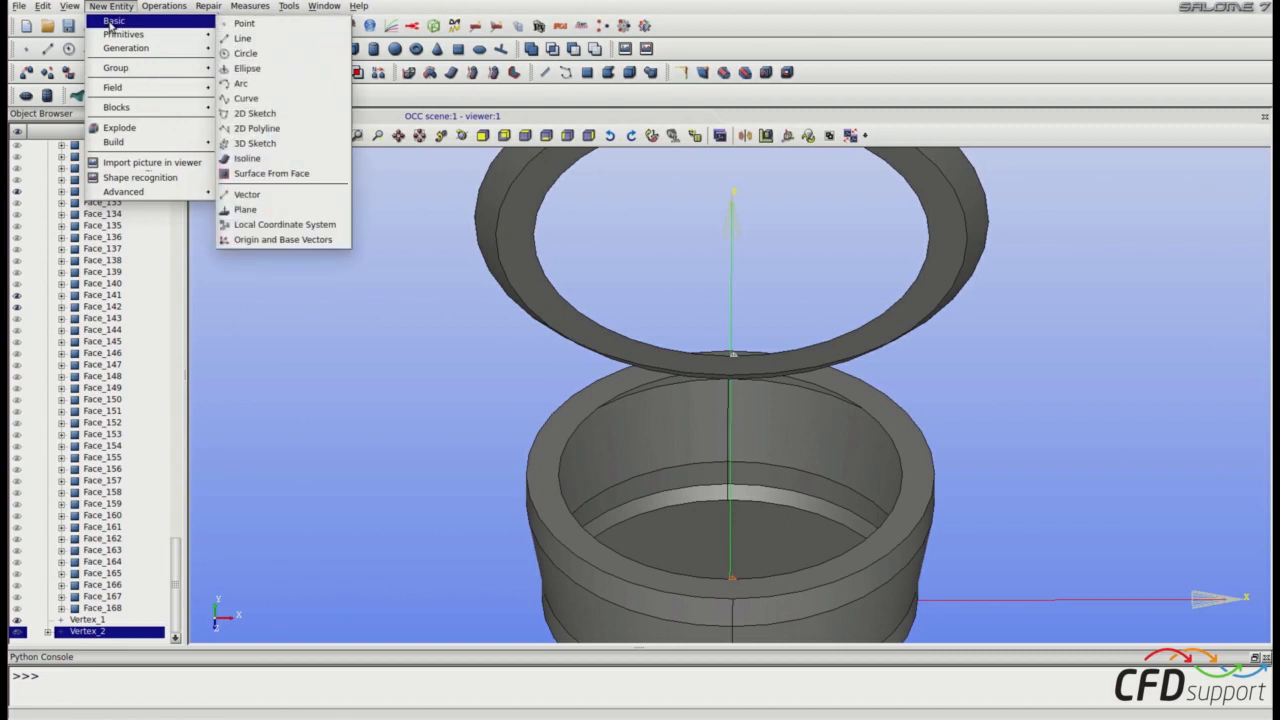
pyautogui.click(240, 38)
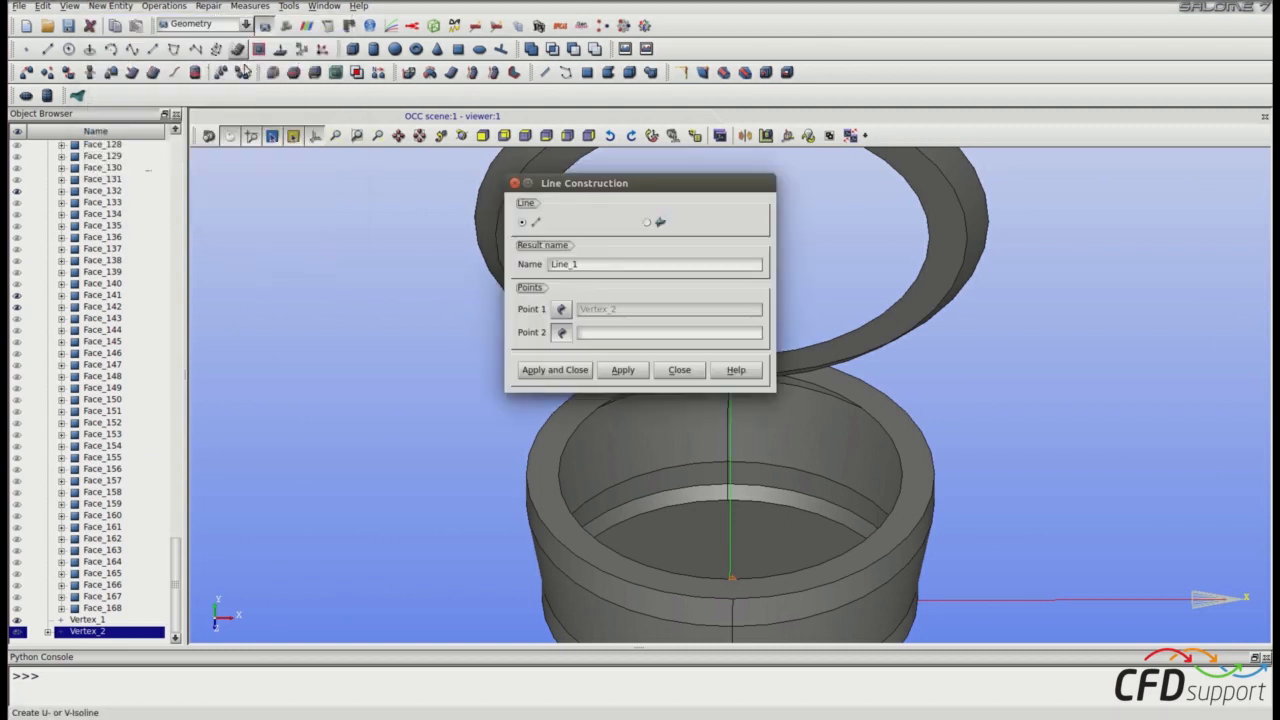
pyautogui.moveTo(612, 185); pyautogui.dragTo(305, 277)
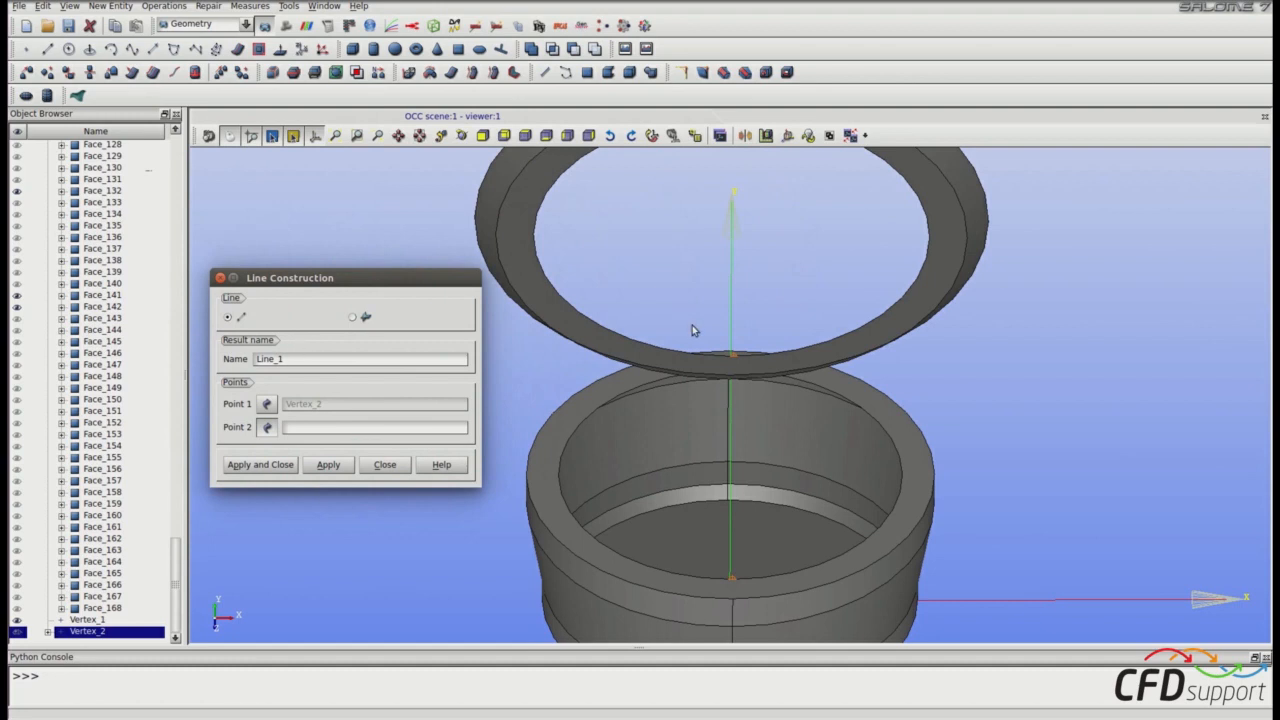
pyautogui.click(733, 356)
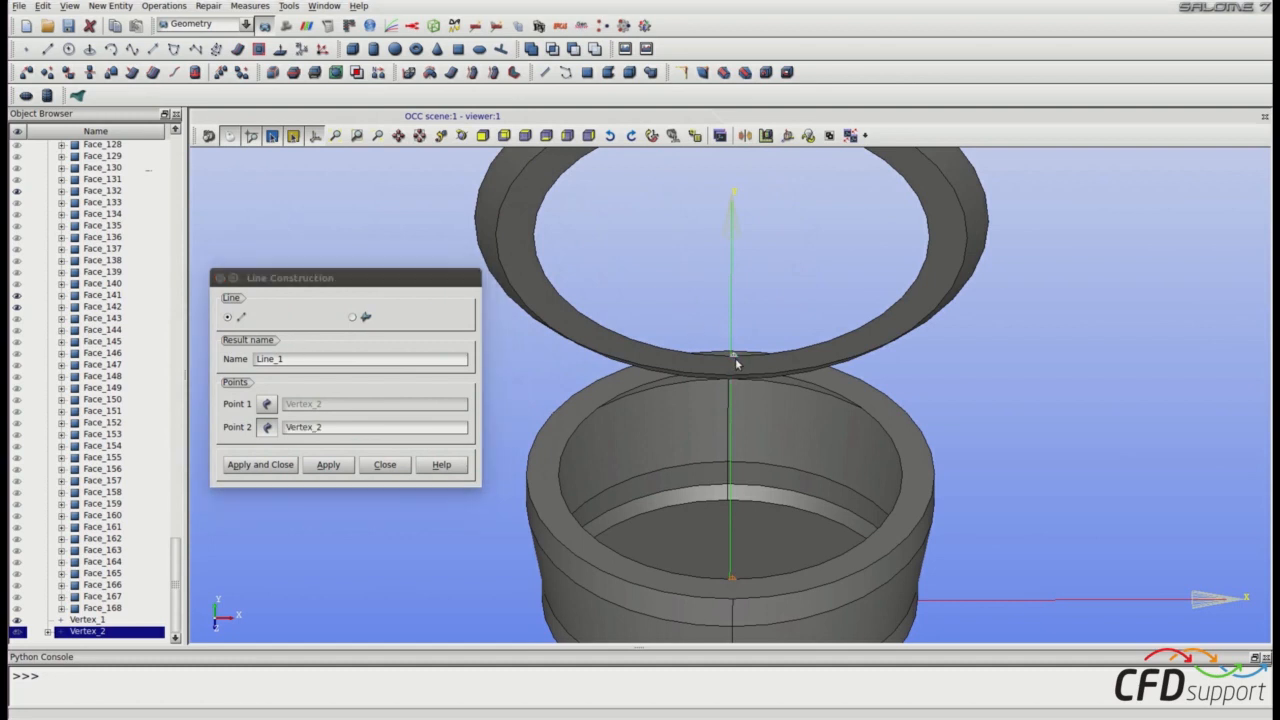
pyautogui.click(731, 578)
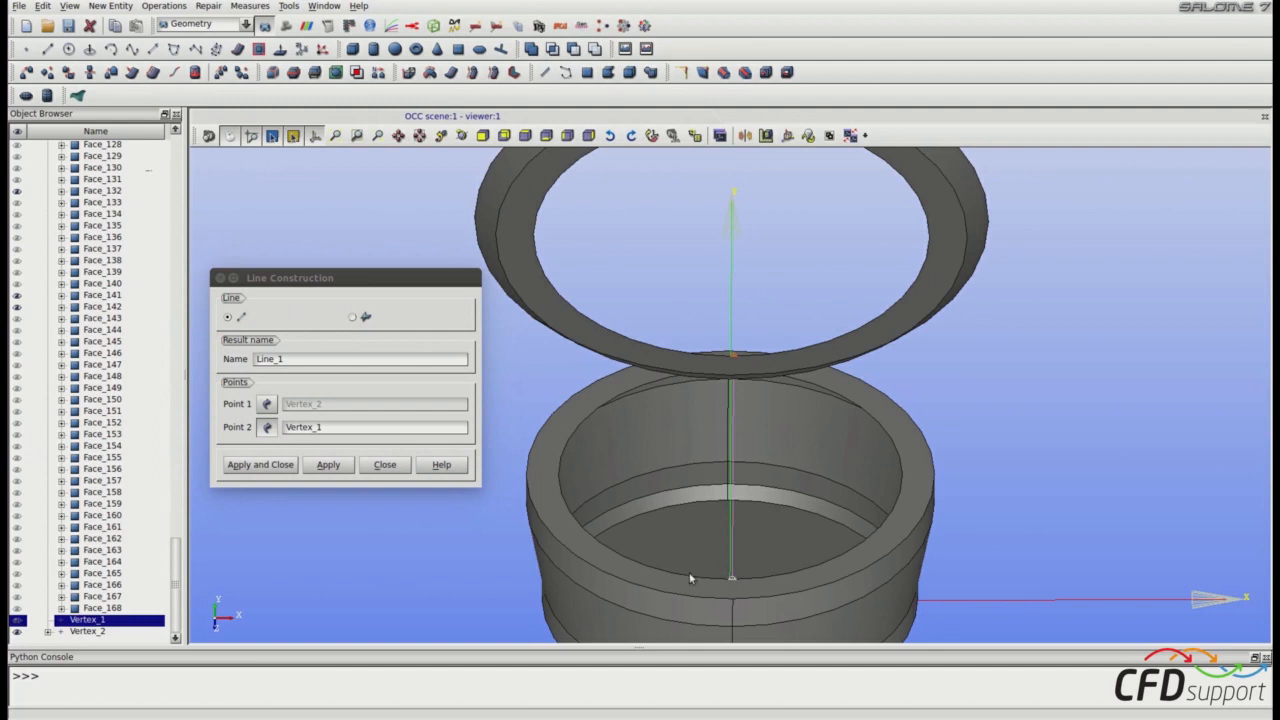
pyautogui.click(327, 468)
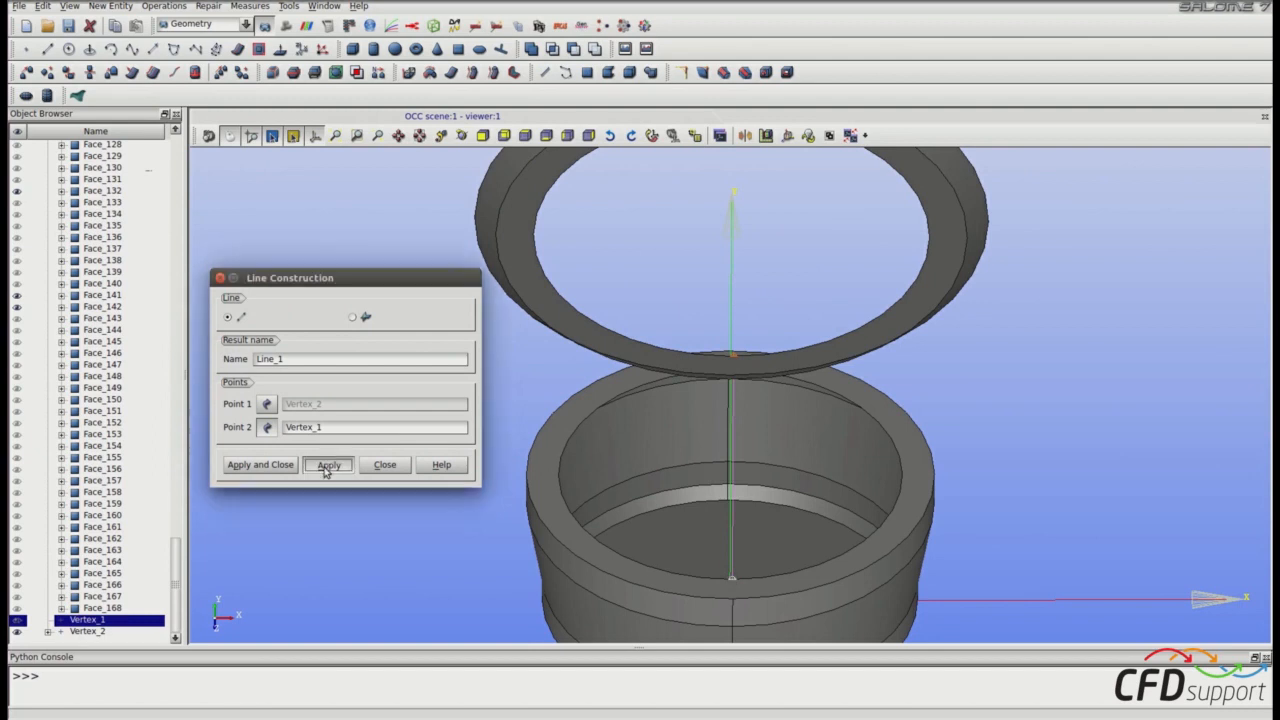
pyautogui.click(383, 465)
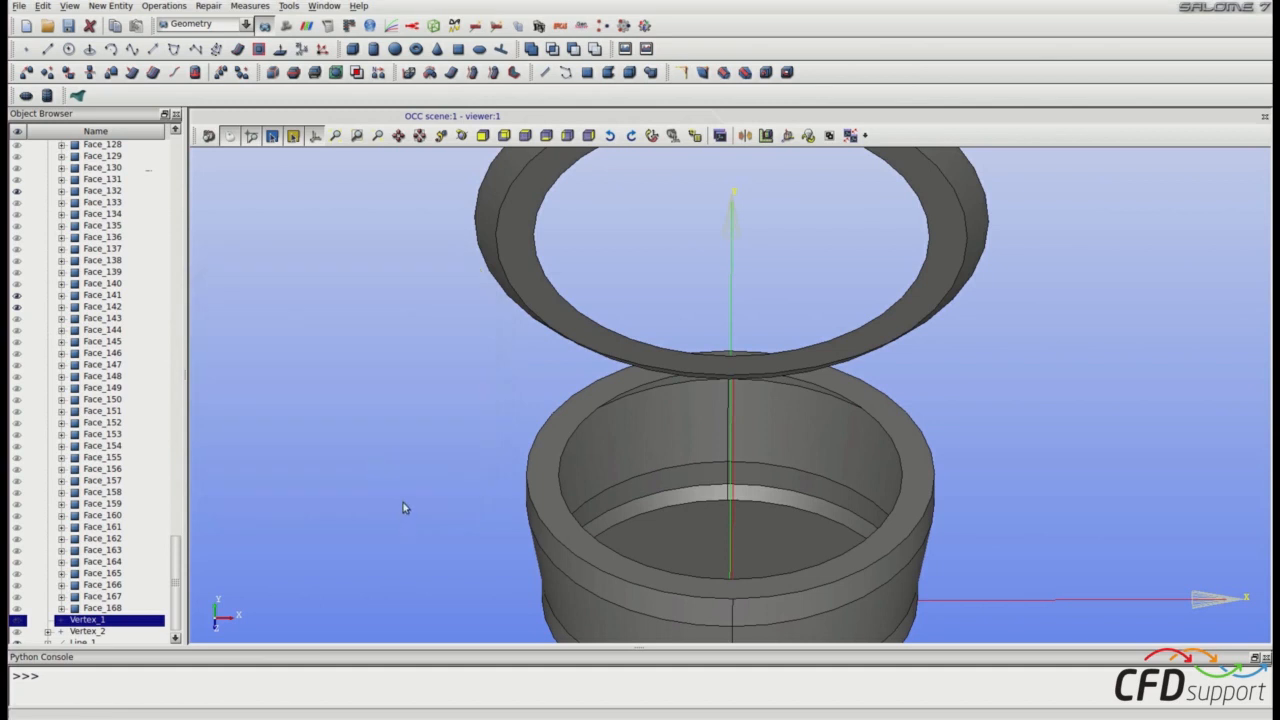
# Step: Revolve the connecting line 360° about the OY axis to close the gap between bonnet ring and plug
pyautogui.click(522, 138)
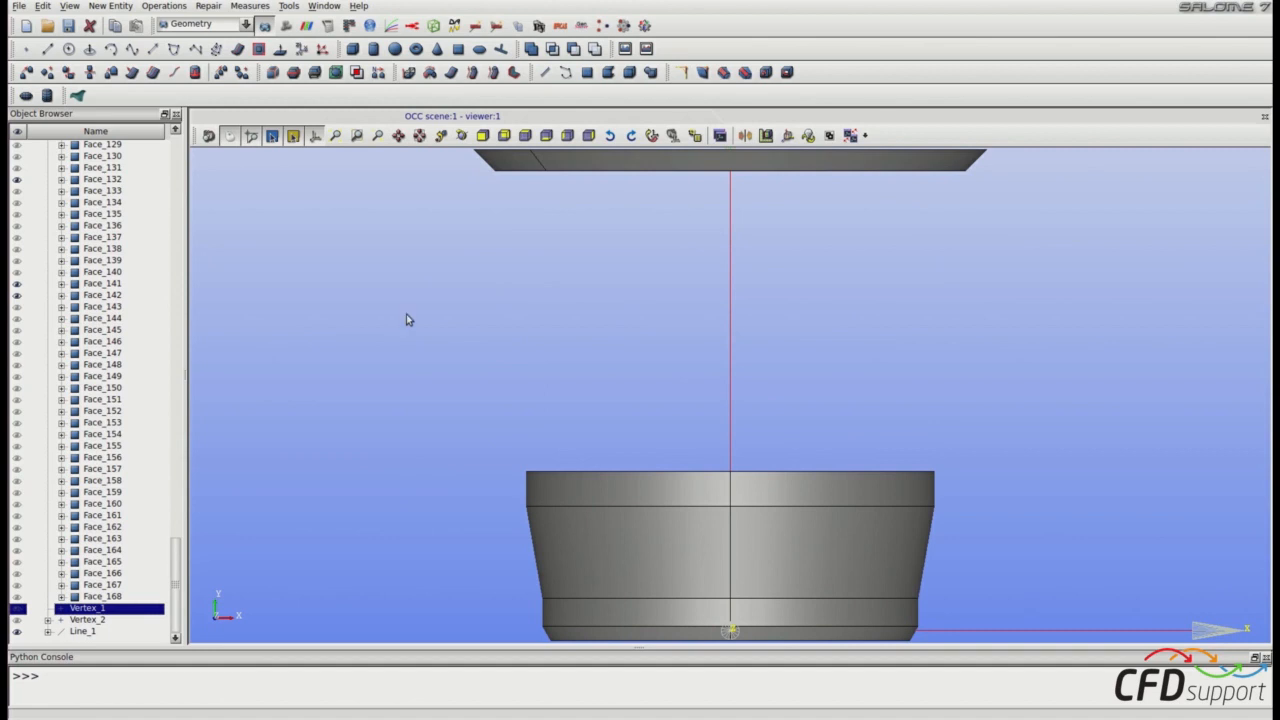
pyautogui.click(111, 6)
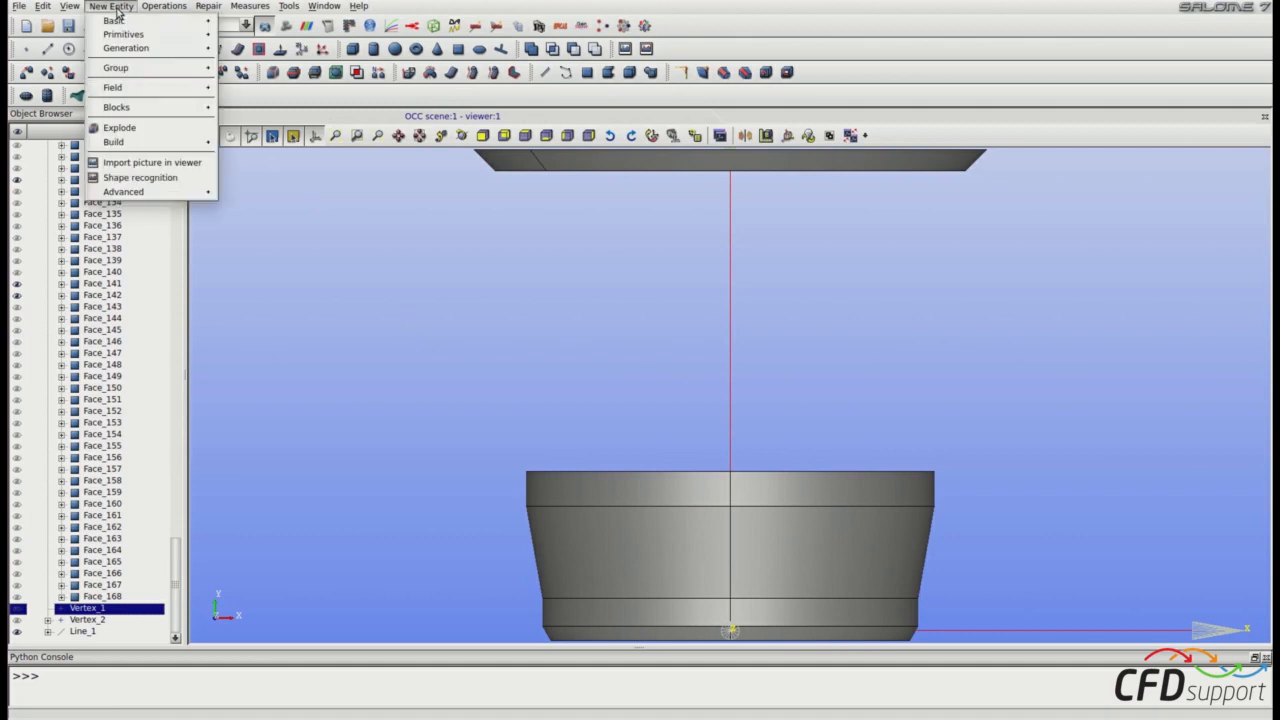
pyautogui.moveTo(167, 49)
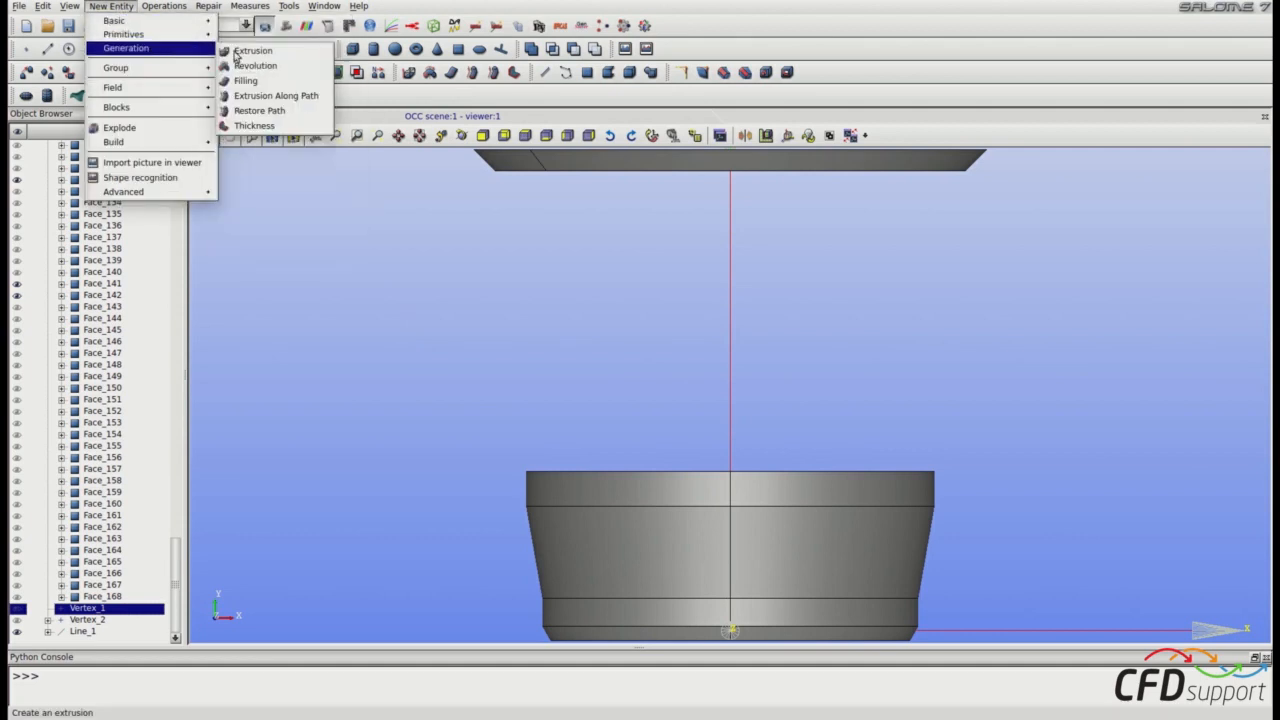
pyautogui.click(304, 70)
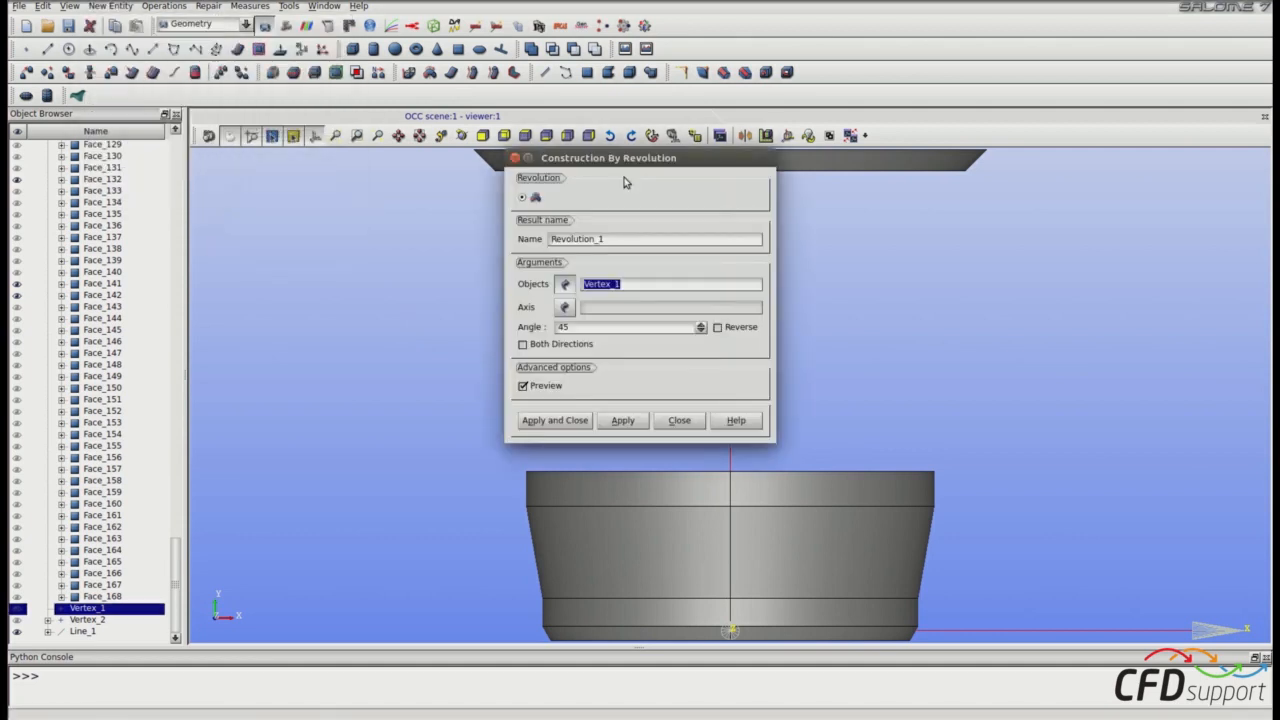
pyautogui.moveTo(651, 172); pyautogui.dragTo(368, 224)
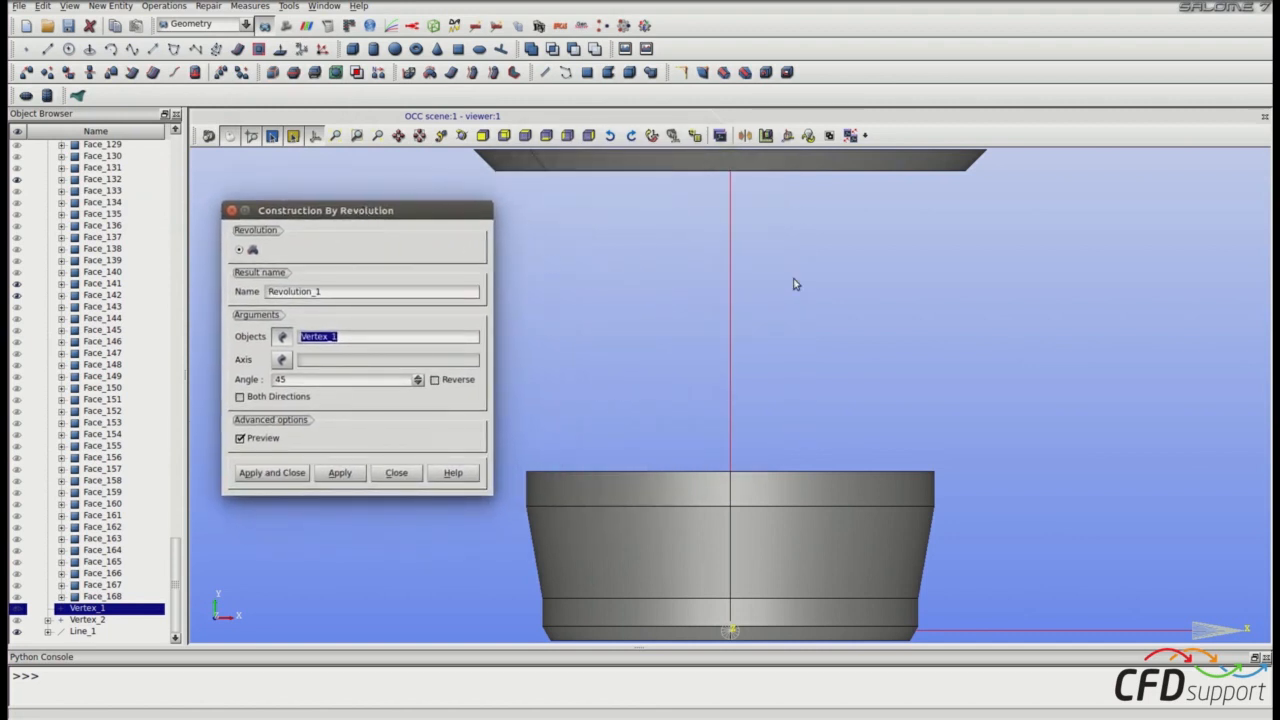
pyautogui.click(729, 291)
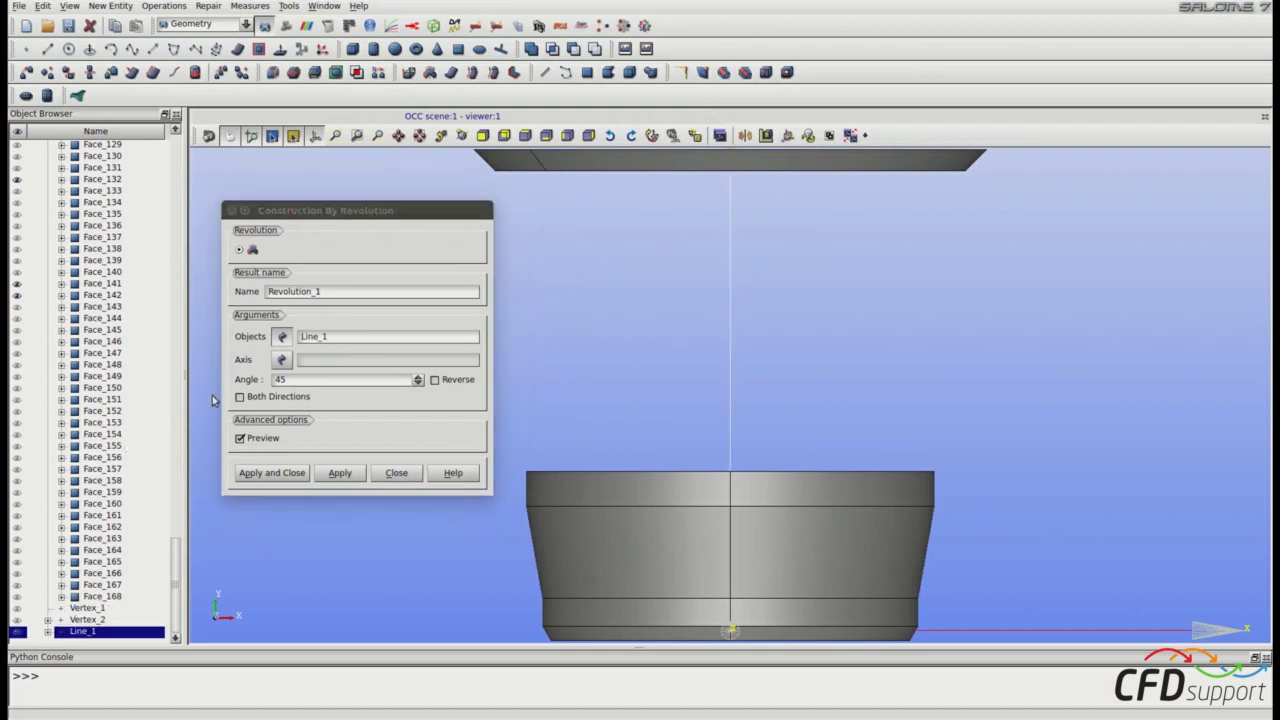
pyautogui.click(281, 361)
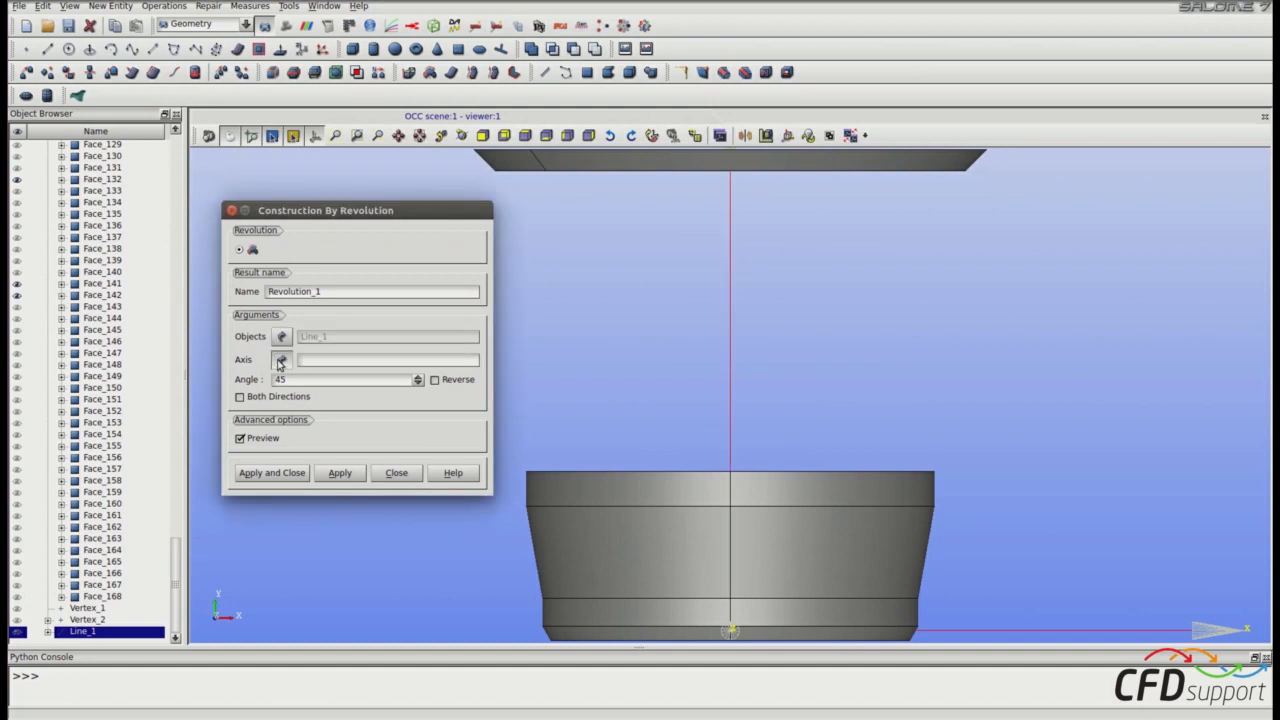
pyautogui.moveTo(180, 572); pyautogui.dragTo(166, 168)
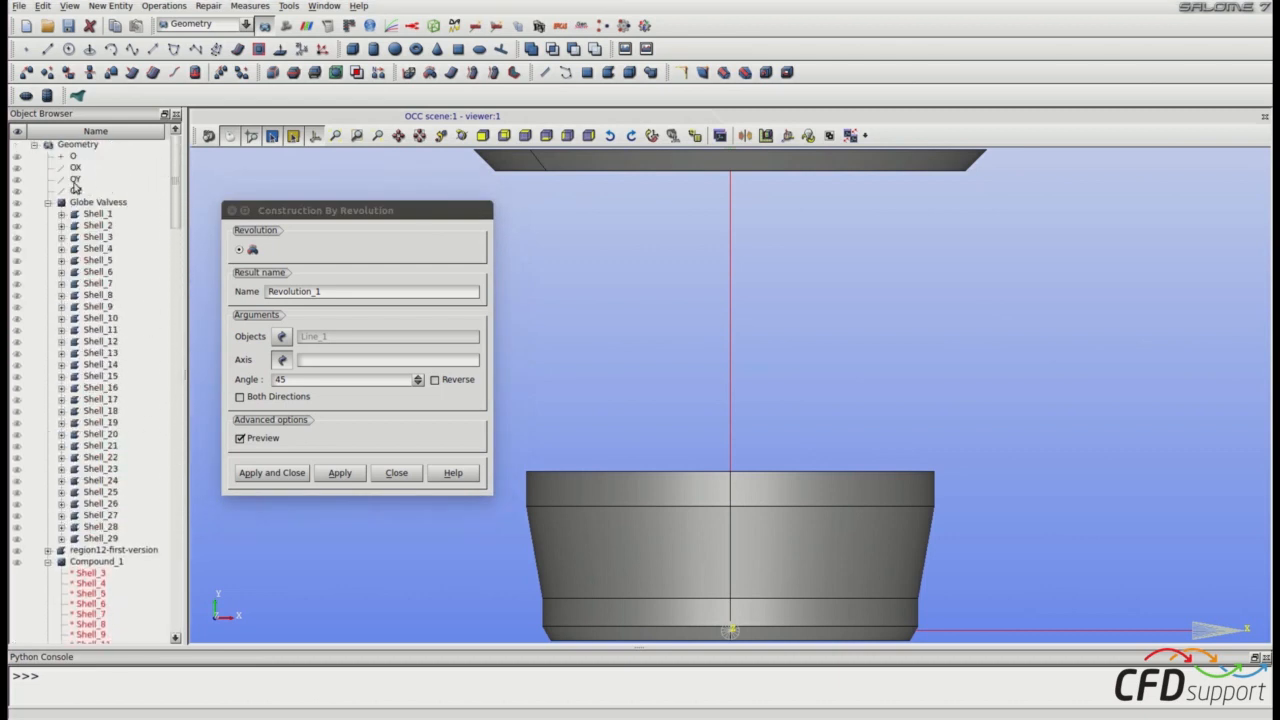
pyautogui.click(76, 181)
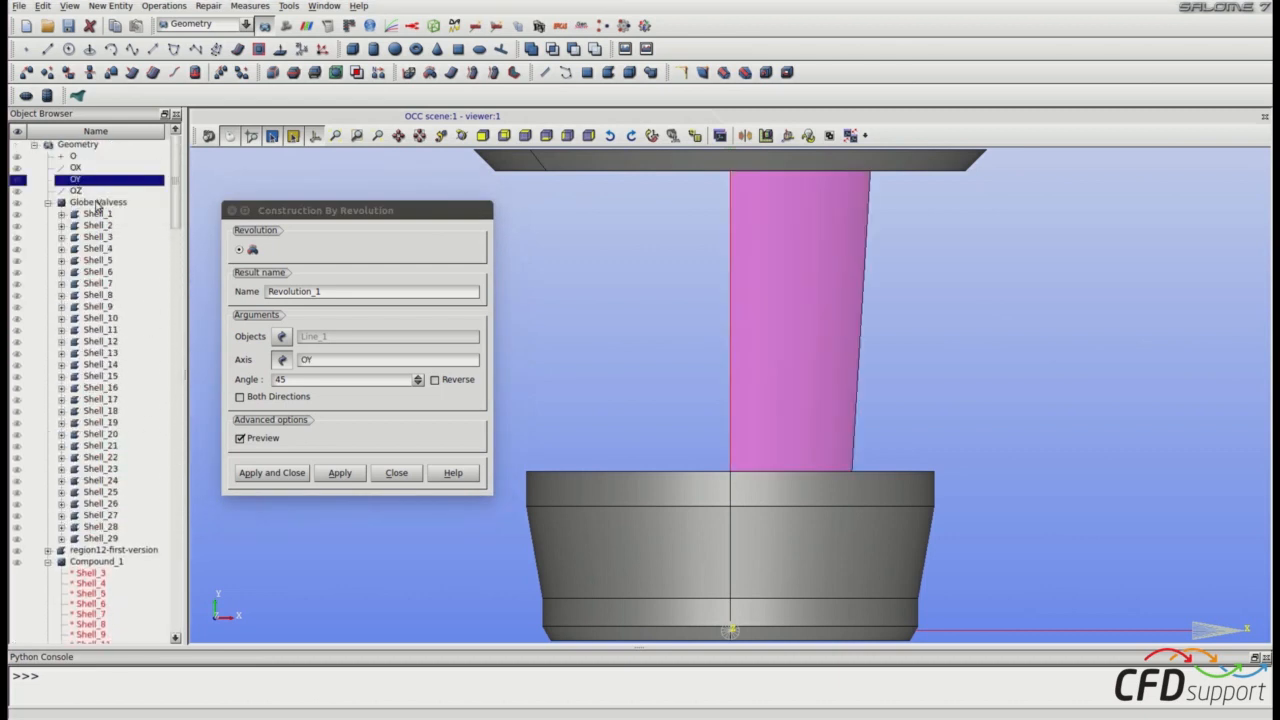
pyautogui.doubleClick(300, 378)
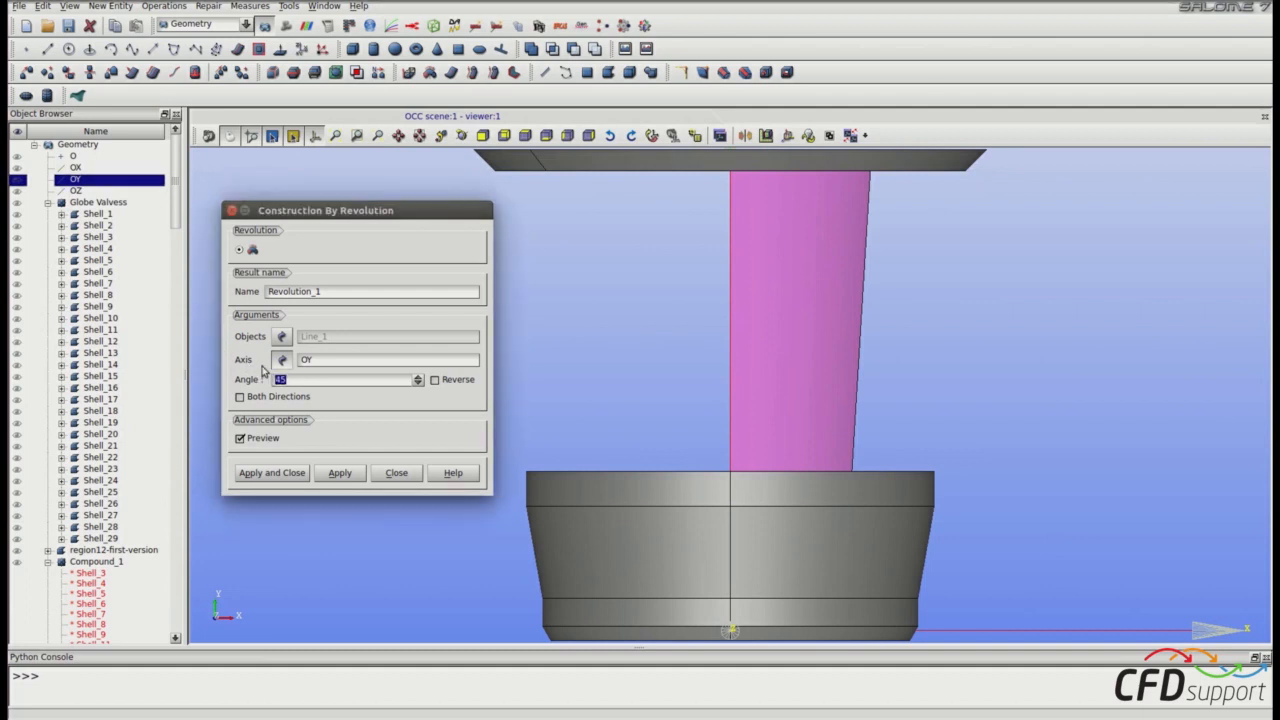
pyautogui.write('360')
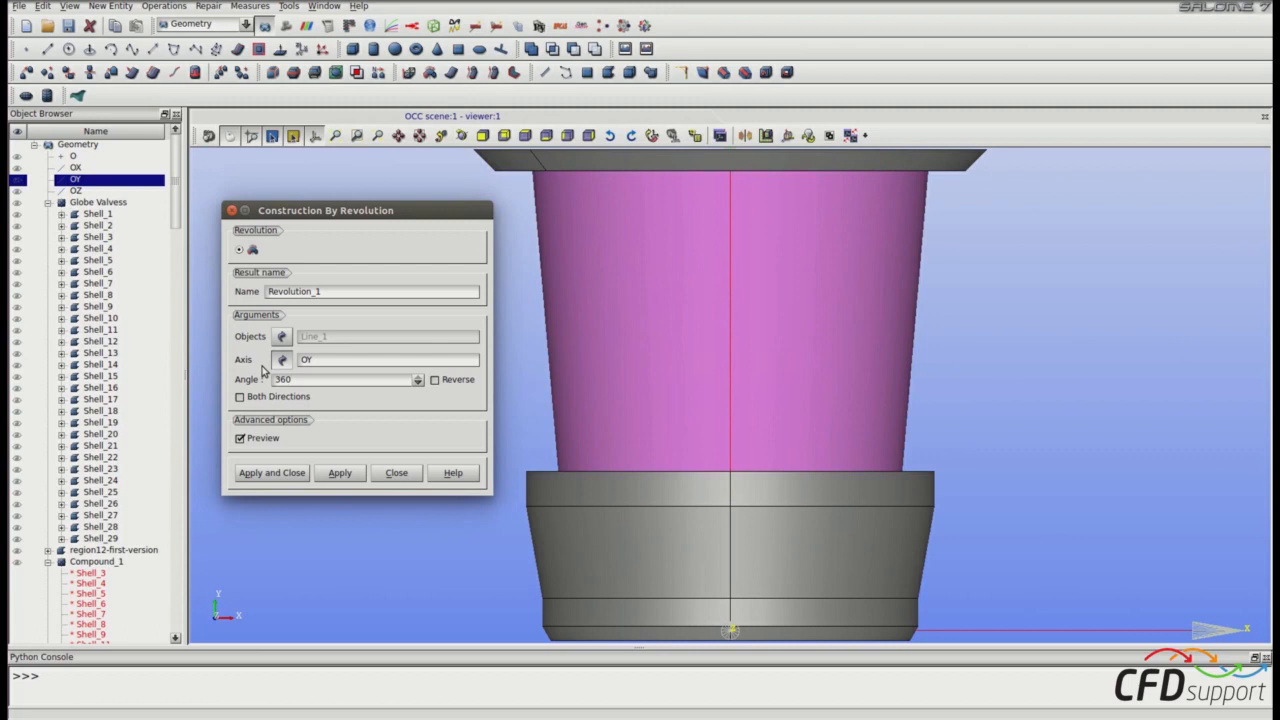
pyautogui.click(272, 472)
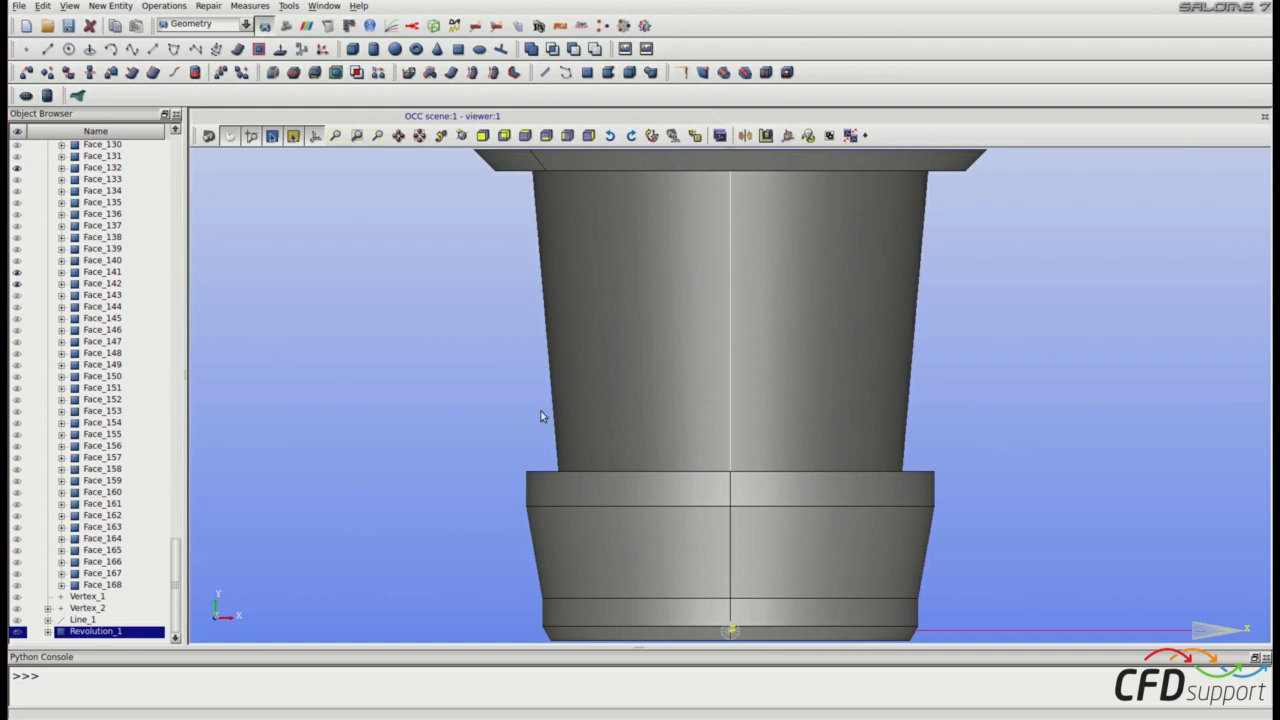
# Step: Build a shell named region3-closed from all the displayed plug, bonnet ring and revolved surfaces
pyautogui.scroll(-2, 545, 417)
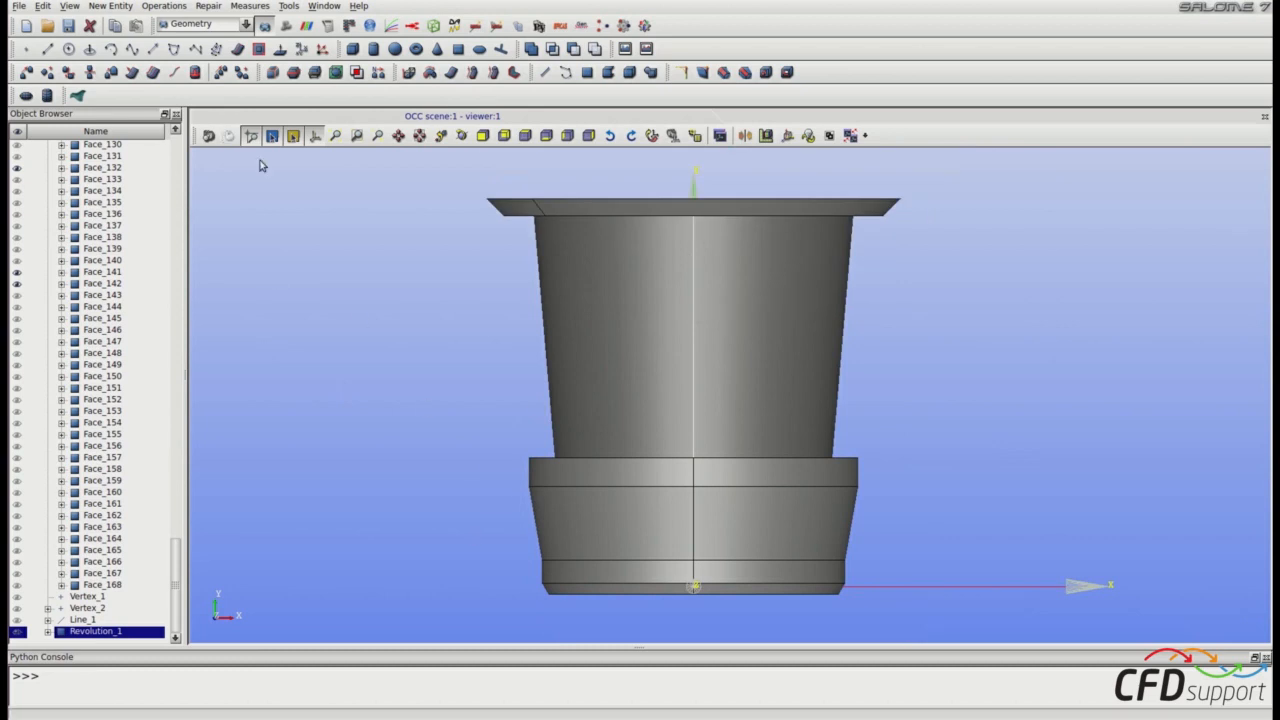
pyautogui.moveTo(384, 168); pyautogui.dragTo(1030, 623)
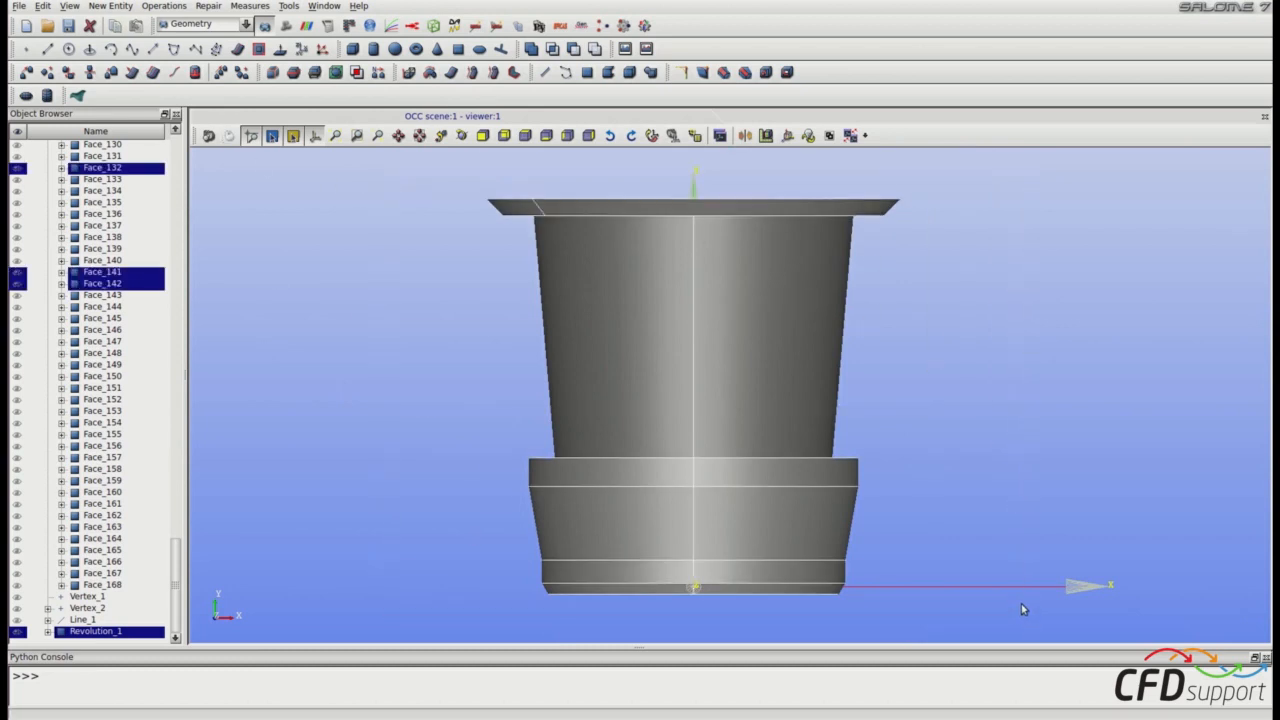
pyautogui.click(110, 5)
pyautogui.moveTo(160, 142)
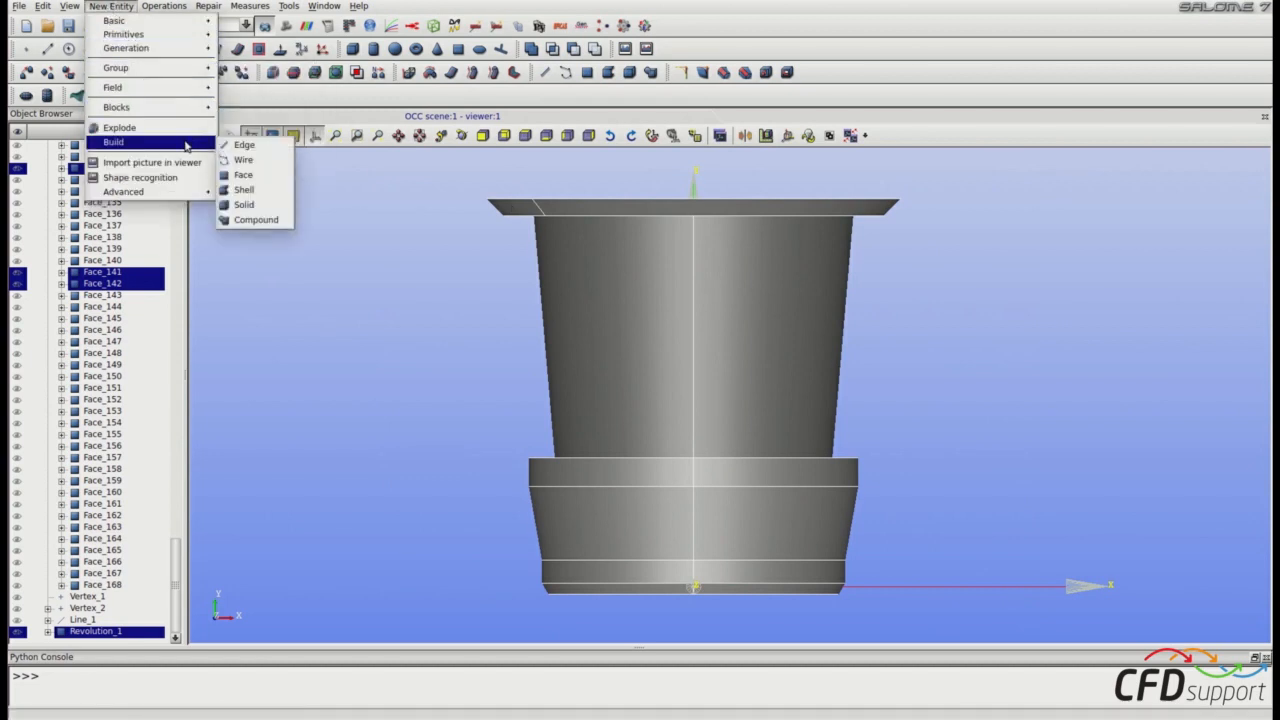
pyautogui.click(245, 190)
pyautogui.moveTo(597, 272); pyautogui.dragTo(493, 266)
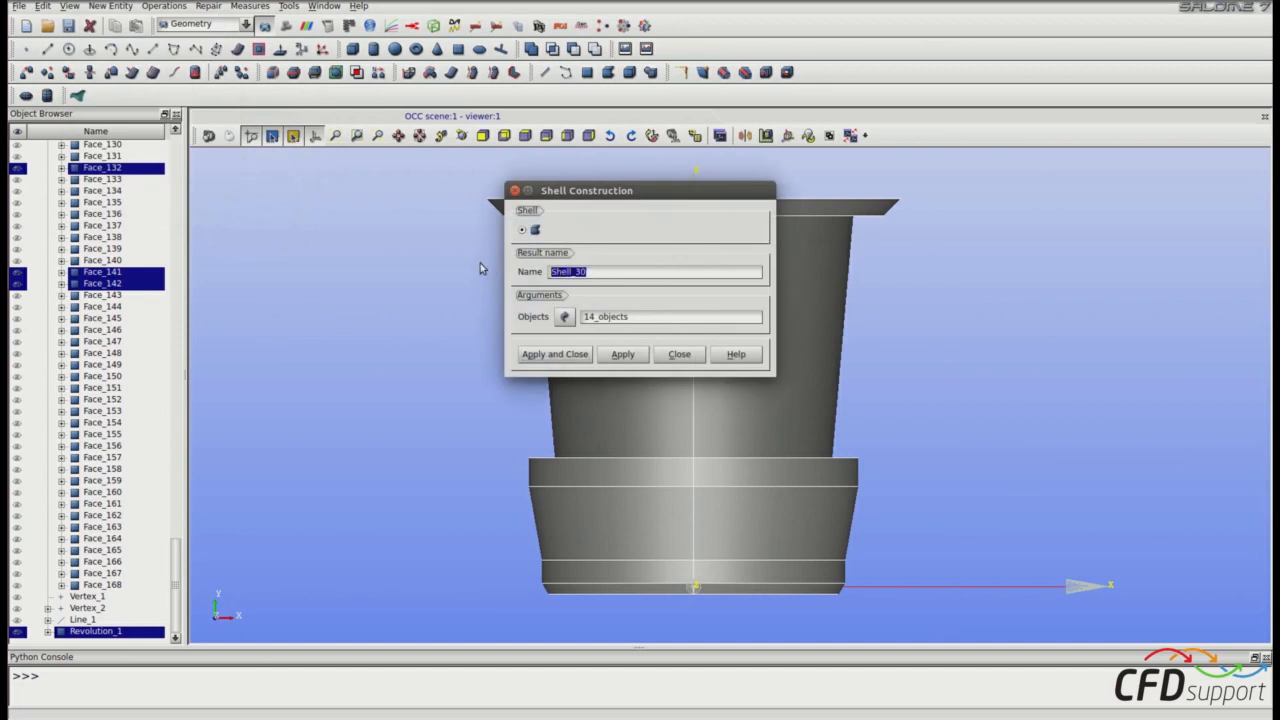
pyautogui.write('region3-closed')
pyautogui.click(531, 354)
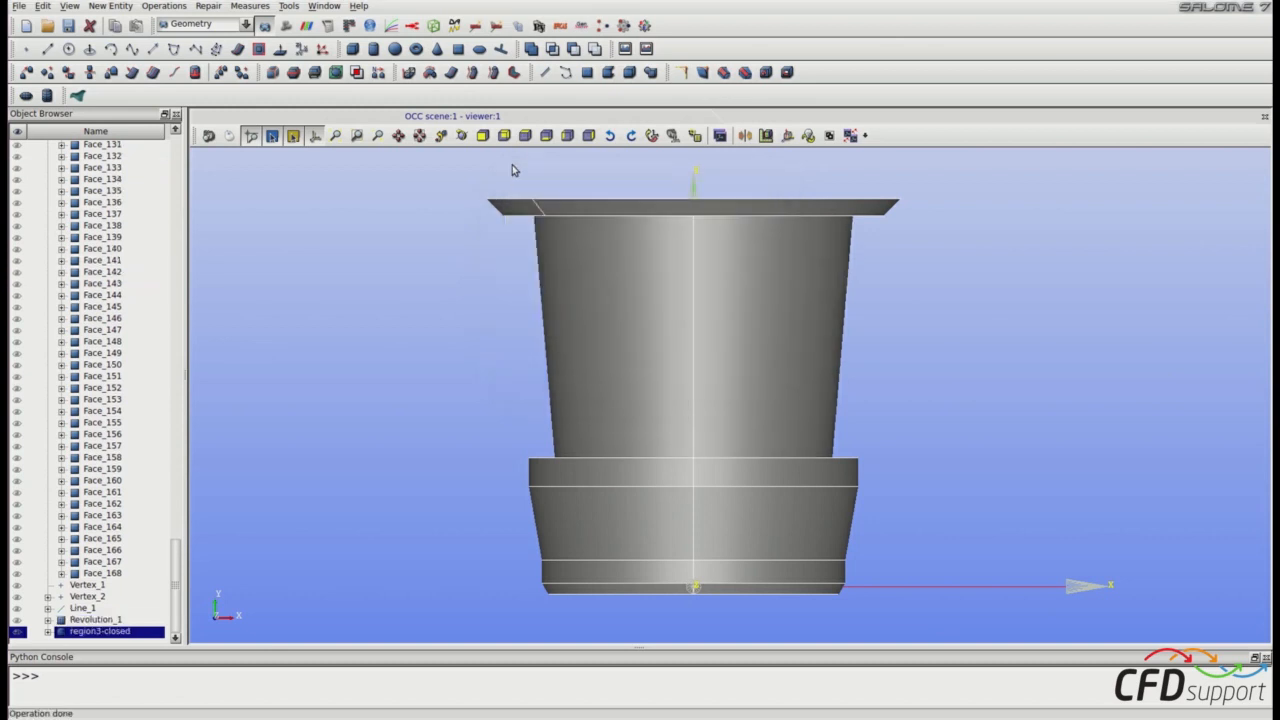
# Step: Save the study as part2 in the valve folder
pyautogui.click(525, 136)
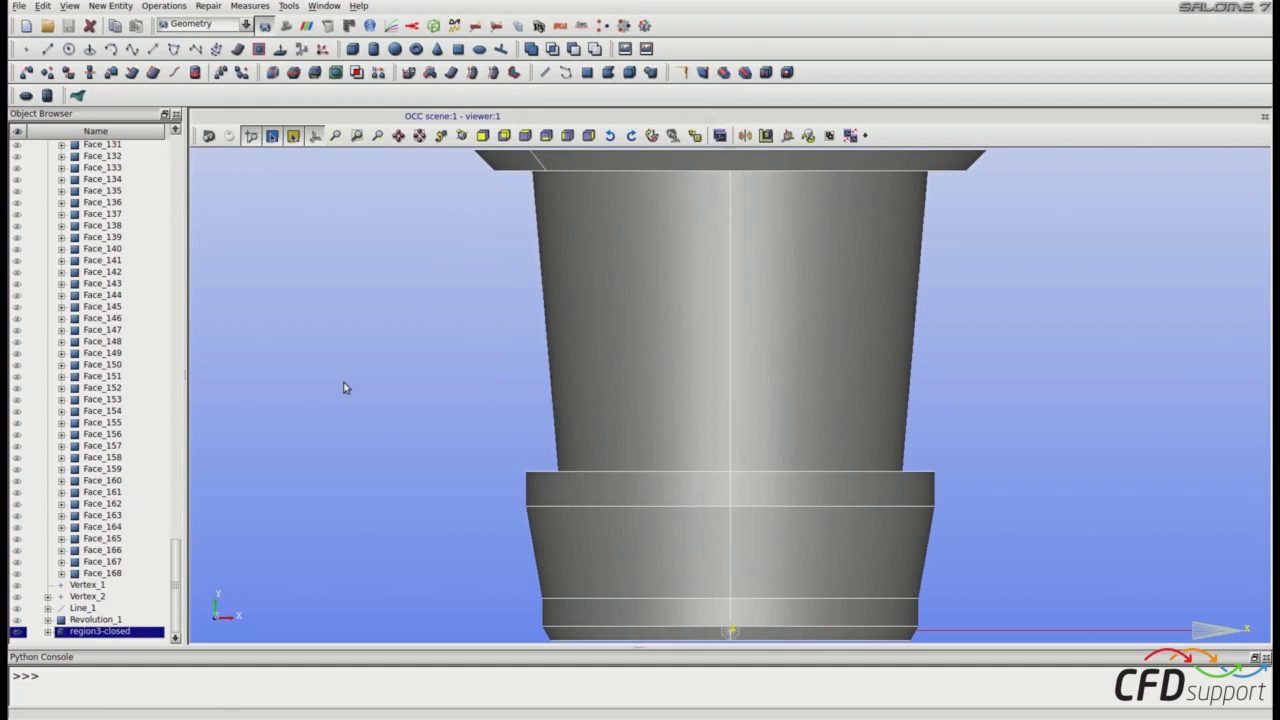
pyautogui.hotkey('ctrl', 's')
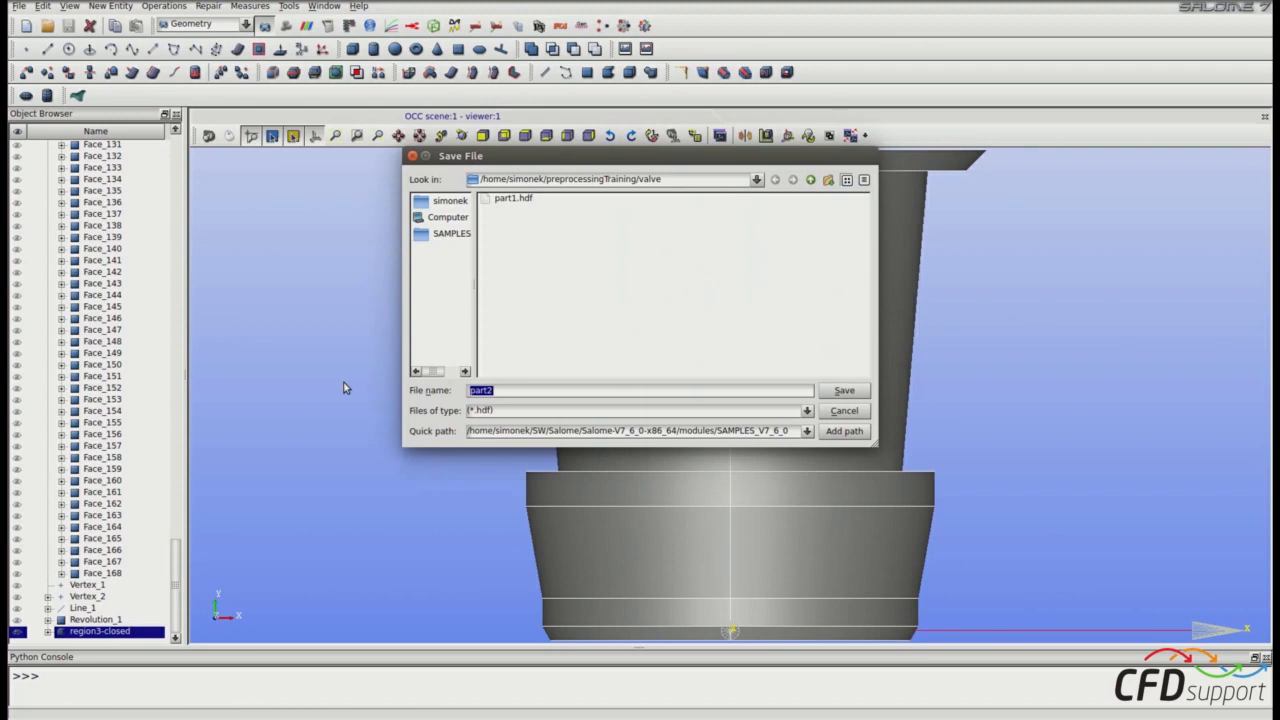
pyautogui.click(587, 390)
pyautogui.click(840, 392)
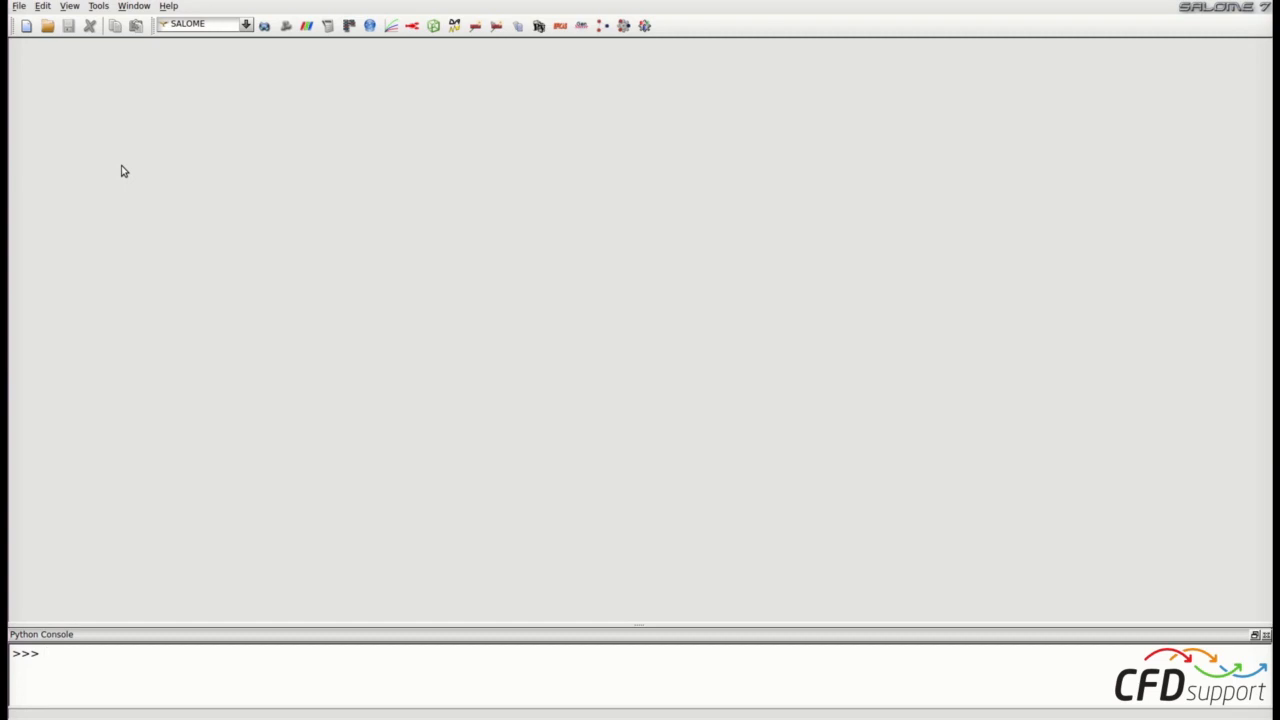
# Step: Open the part2.hdf study, activate the Geometry module and expand the list of geometry objects
pyautogui.click(19, 8)
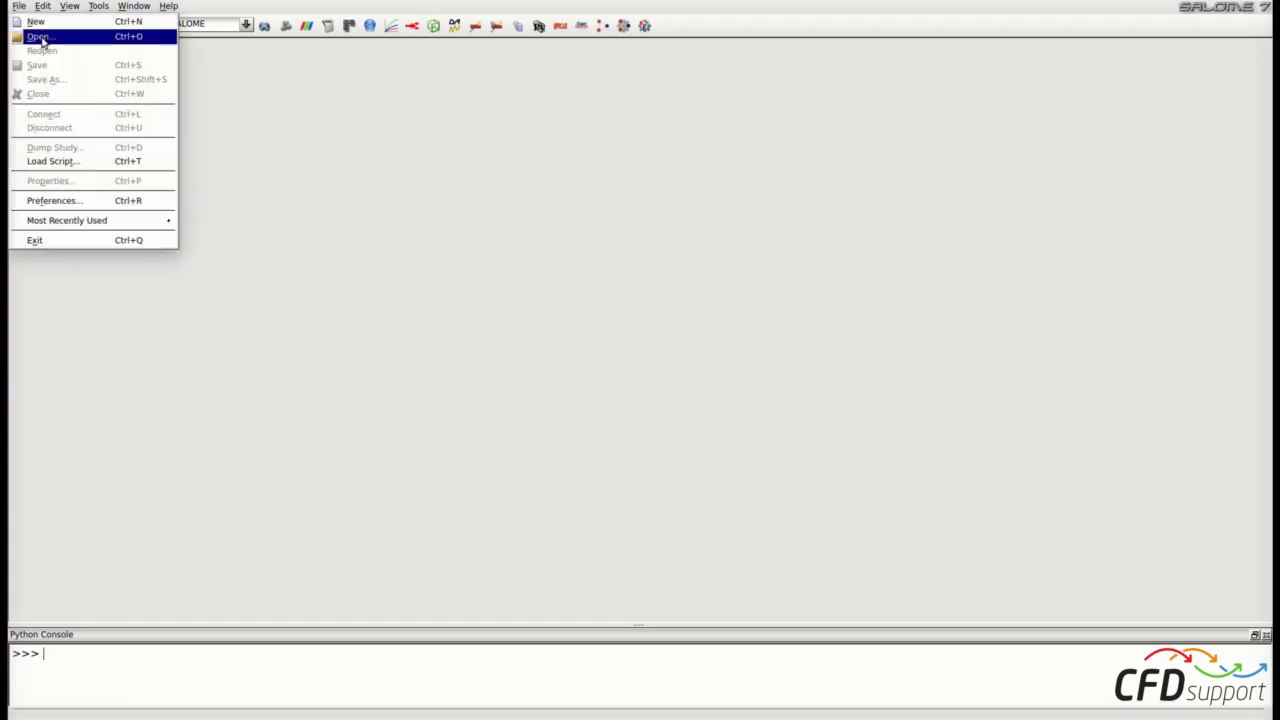
pyautogui.click(41, 37)
pyautogui.click(512, 210)
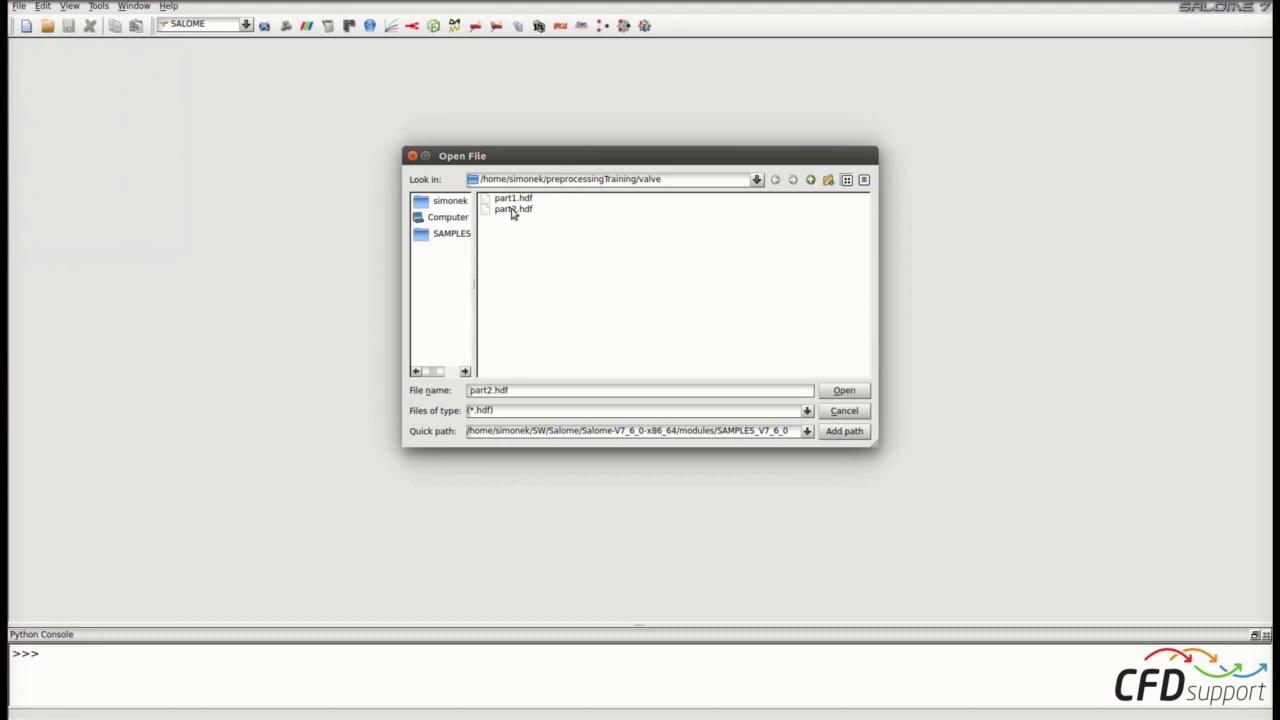
pyautogui.click(839, 391)
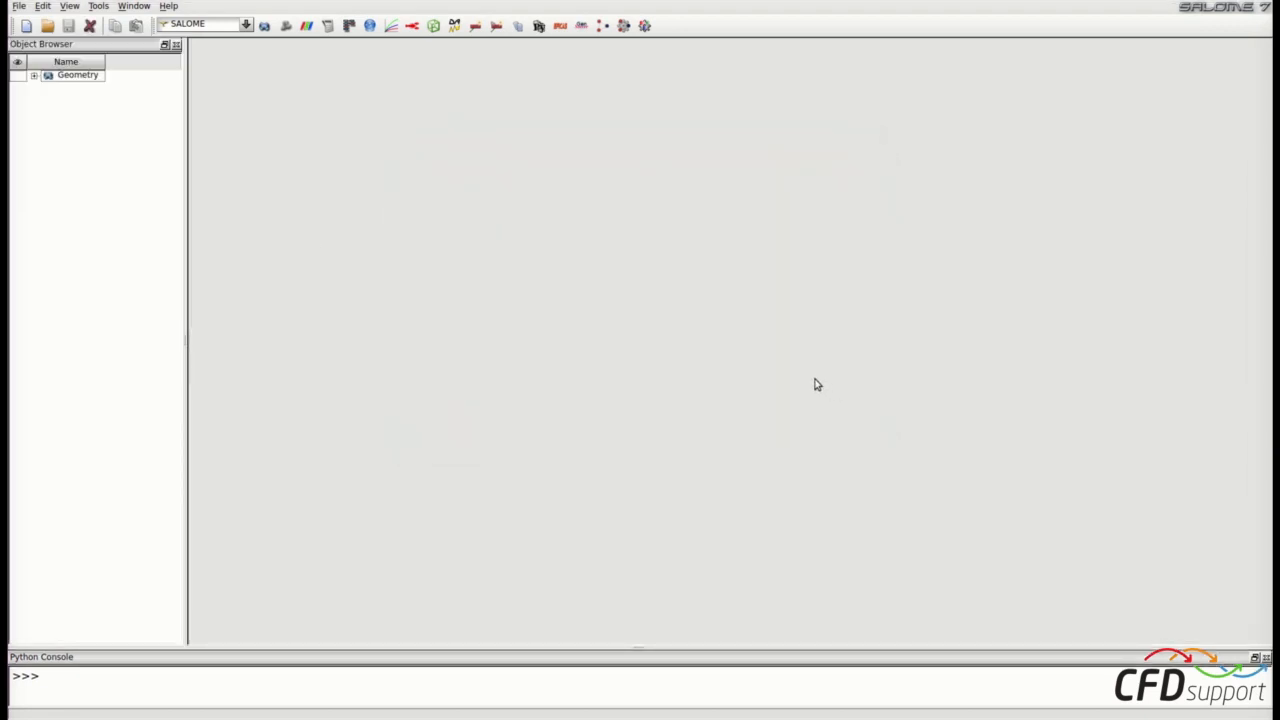
pyautogui.click(266, 28)
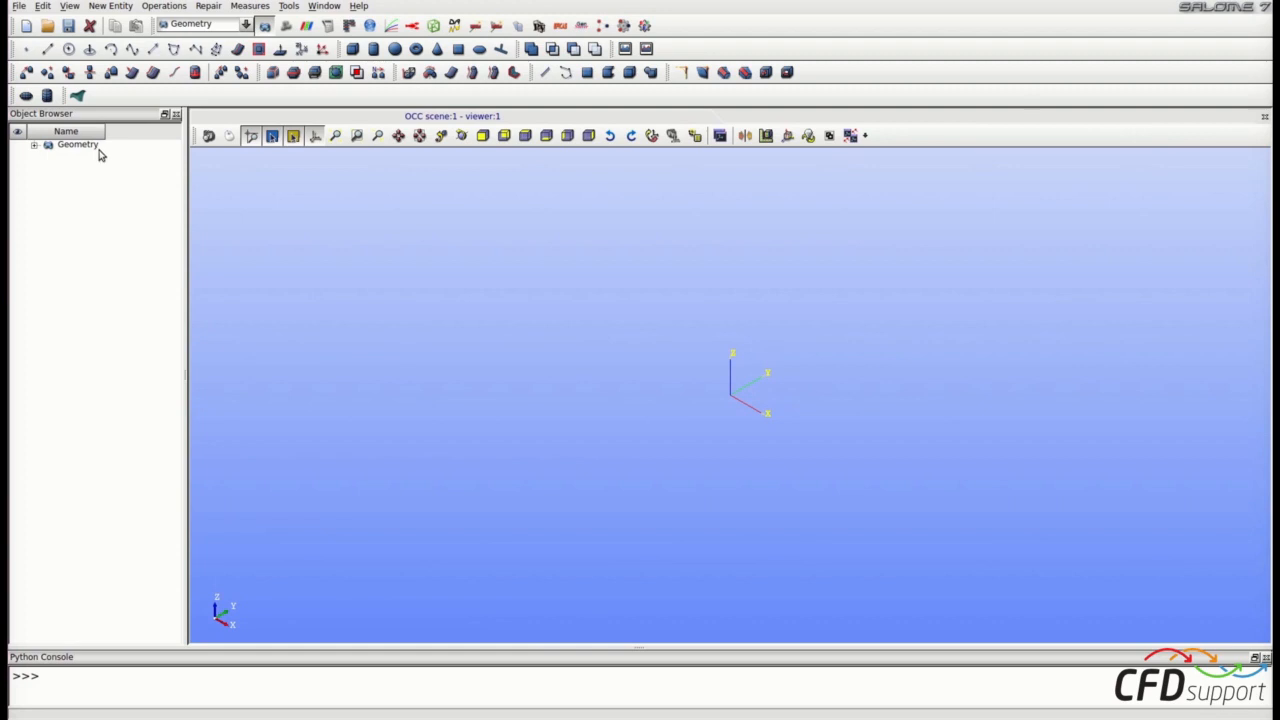
pyautogui.click(34, 145)
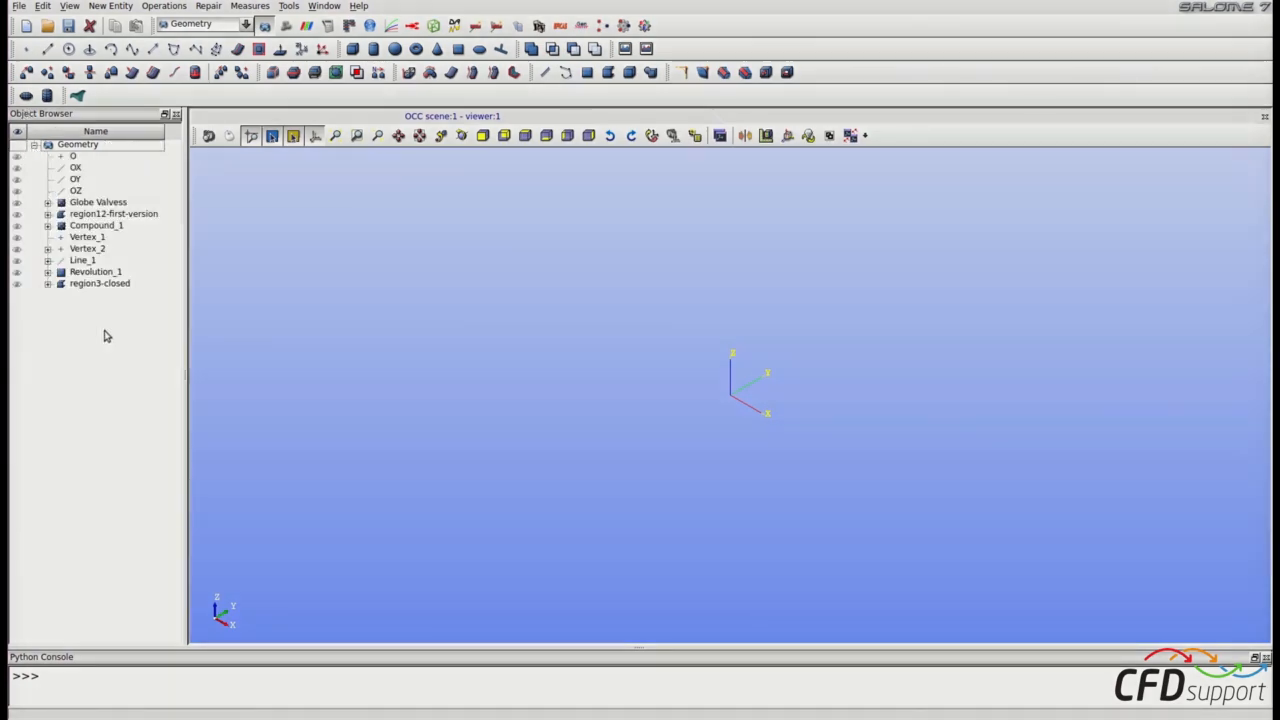
# Step: Display region12-first-version and region3-closed together and examine from an angle where the two shells meet
pyautogui.click(17, 219)
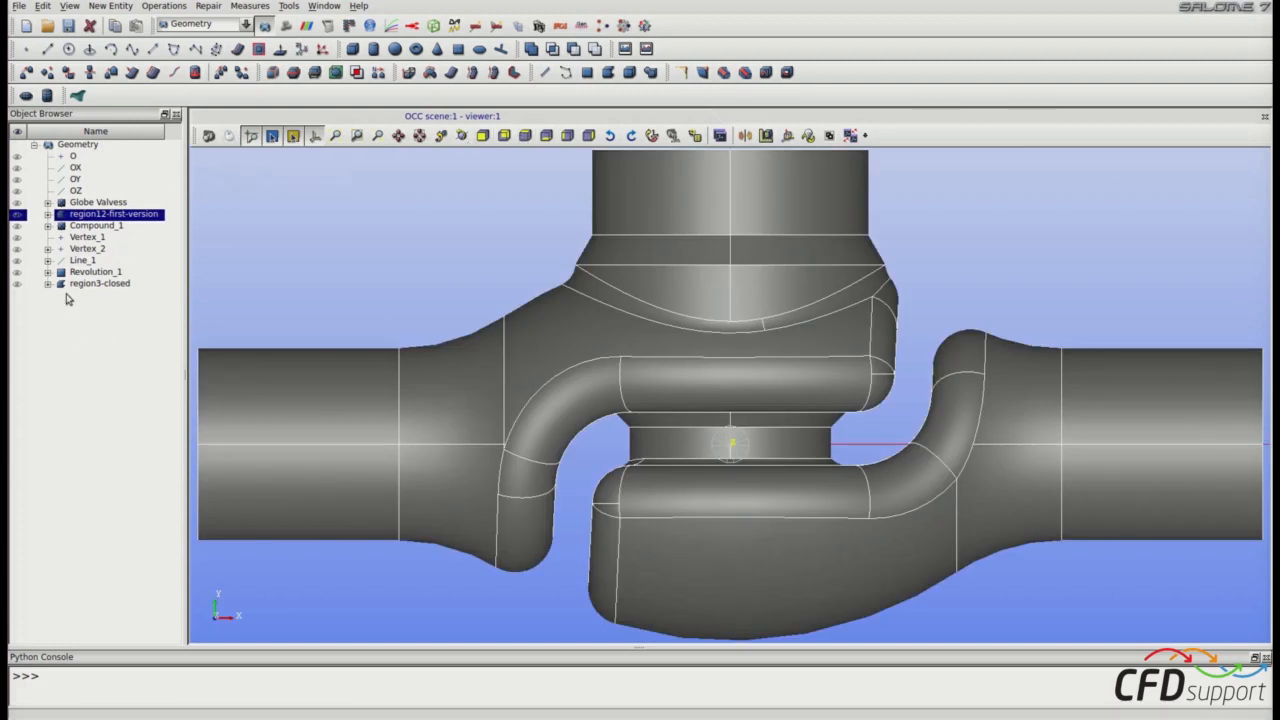
pyautogui.click(17, 284)
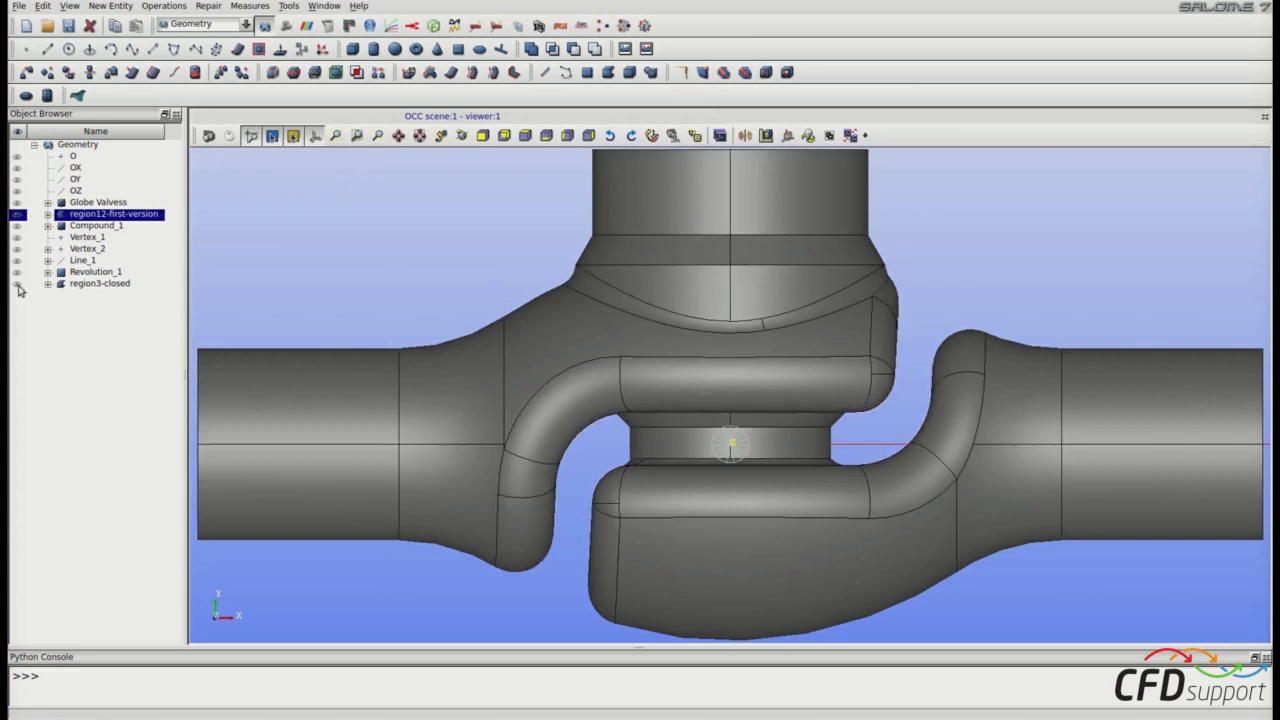
pyautogui.click(18, 285)
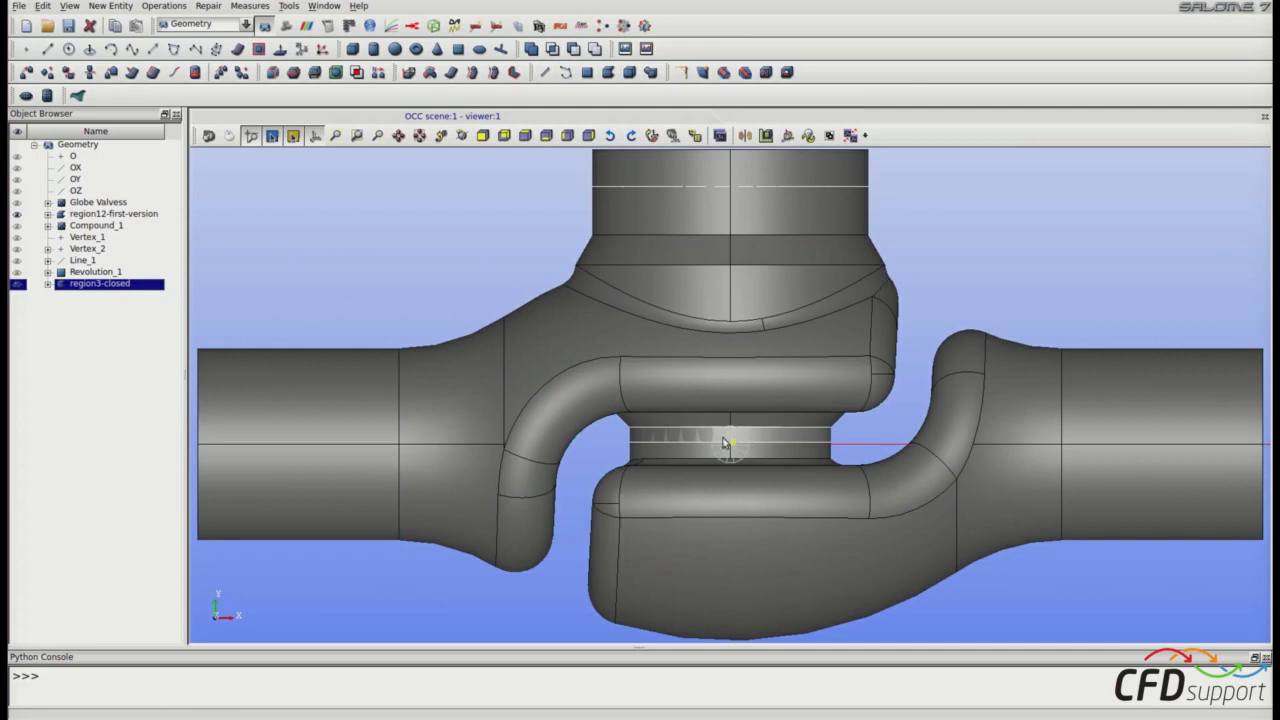
pyautogui.click(229, 136)
pyautogui.moveTo(543, 209); pyautogui.dragTo(693, 324)
pyautogui.scroll(-3, 743, 241)
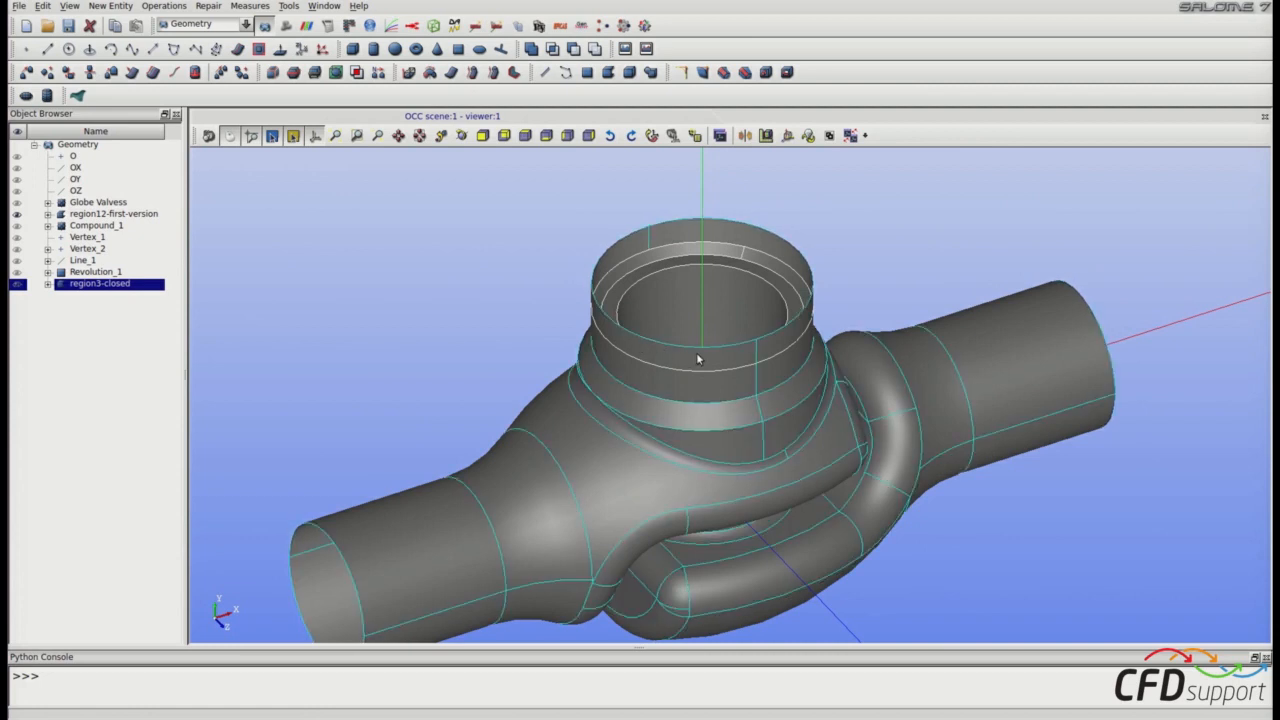
pyautogui.click(527, 136)
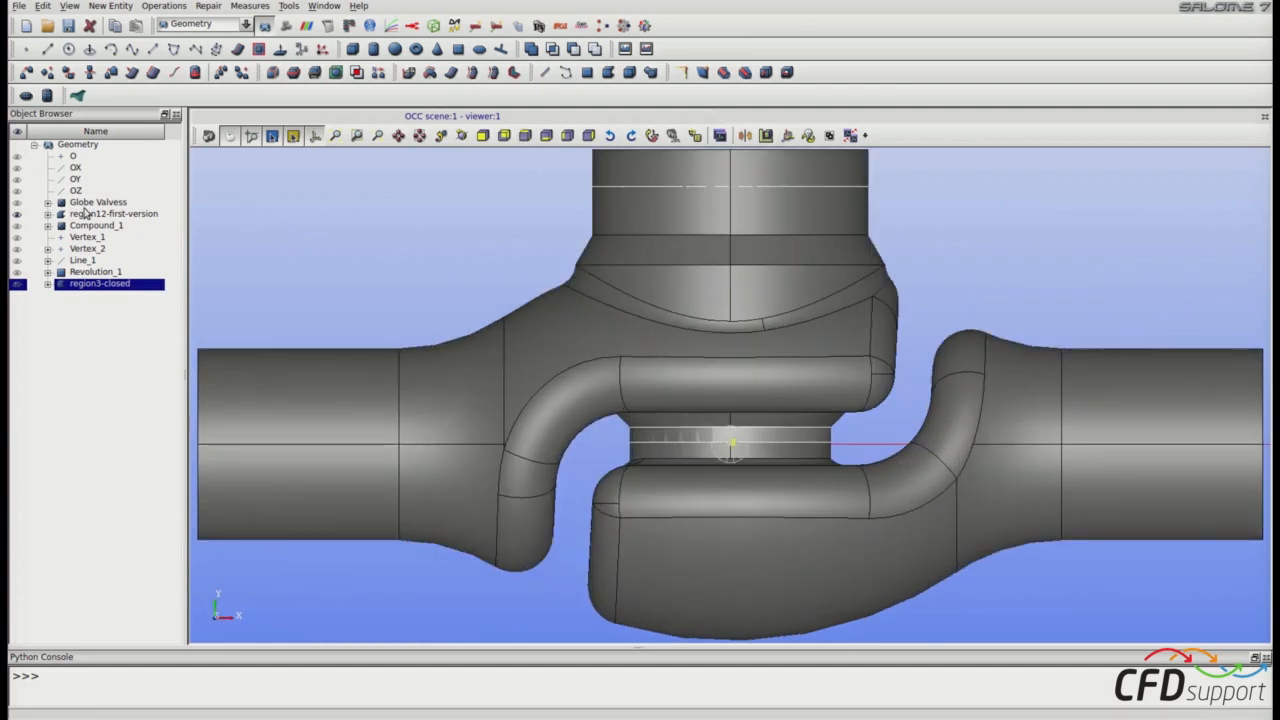
# Step: Hide the region12-first-version shell and show all of its individual faces instead
pyautogui.click(19, 215)
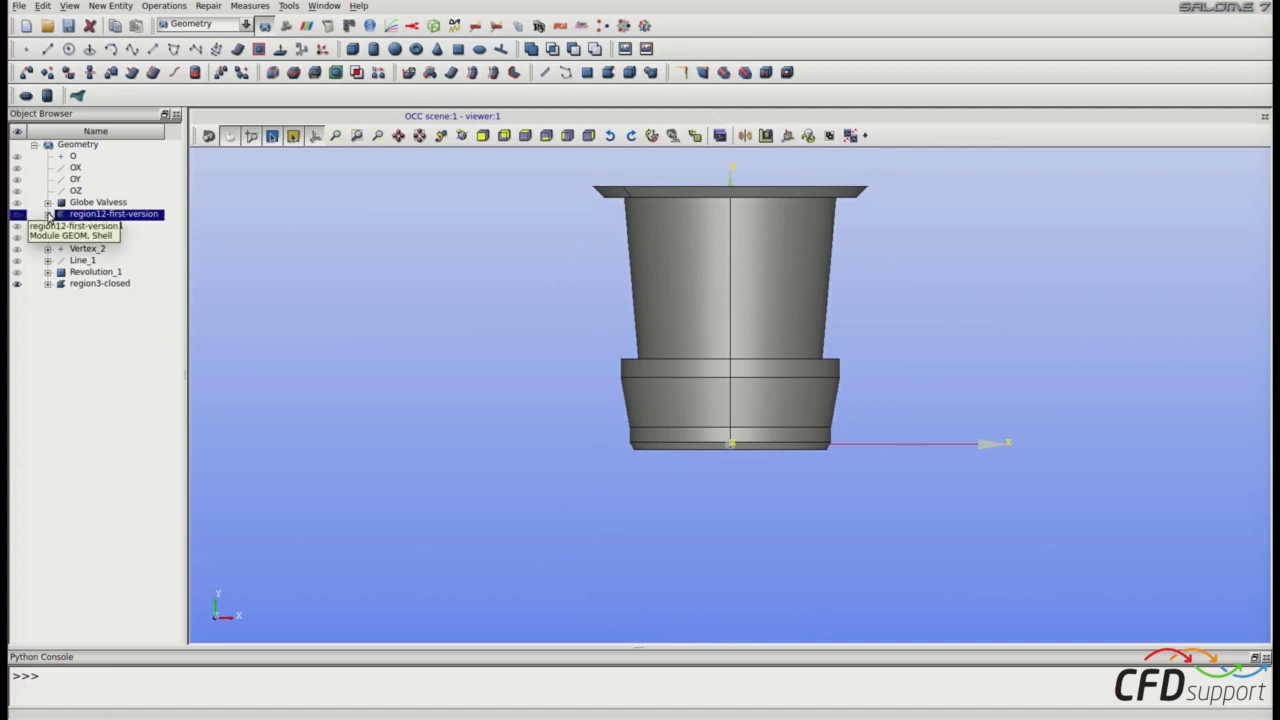
pyautogui.click(47, 214)
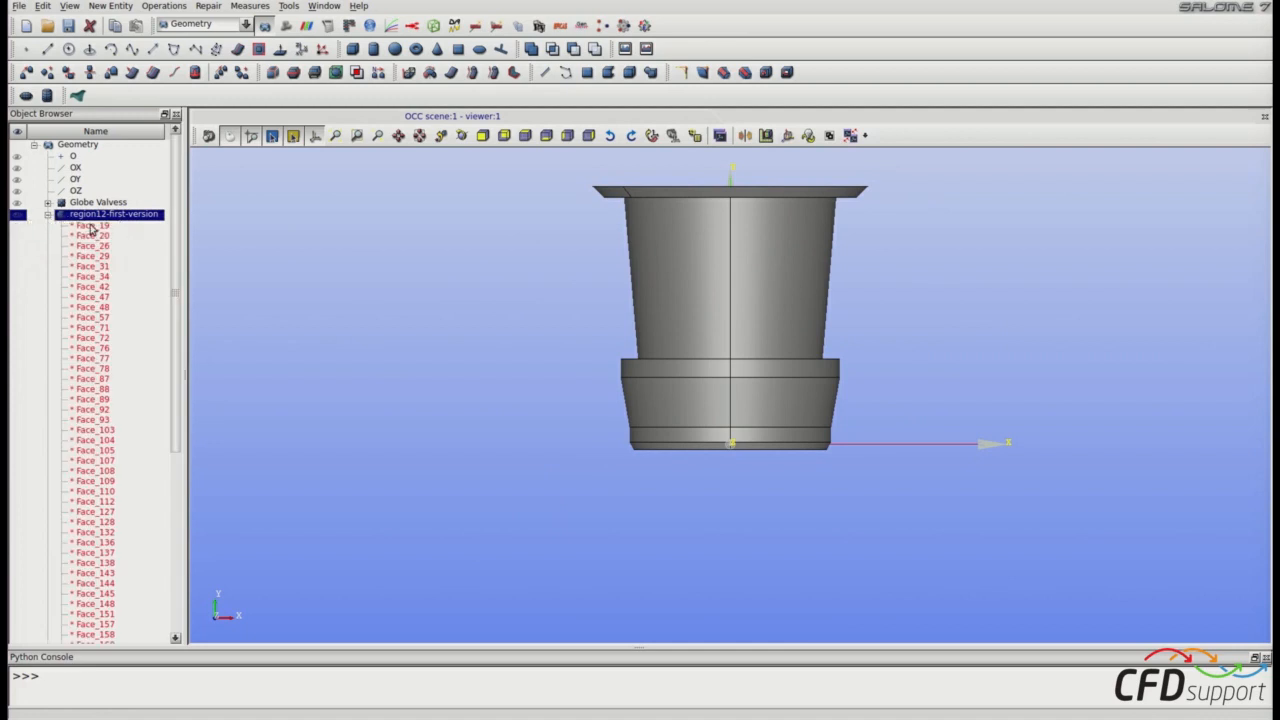
pyautogui.moveTo(104, 229); pyautogui.dragTo(110, 564)
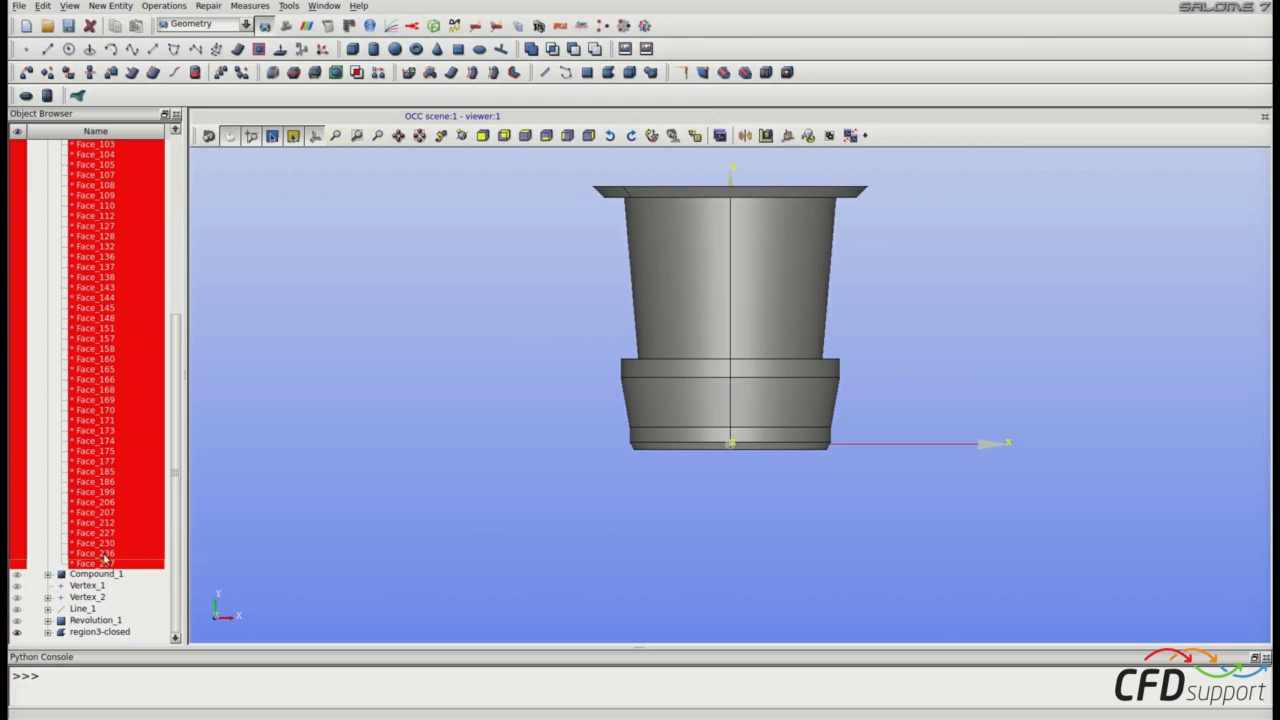
pyautogui.rightClick(92, 466)
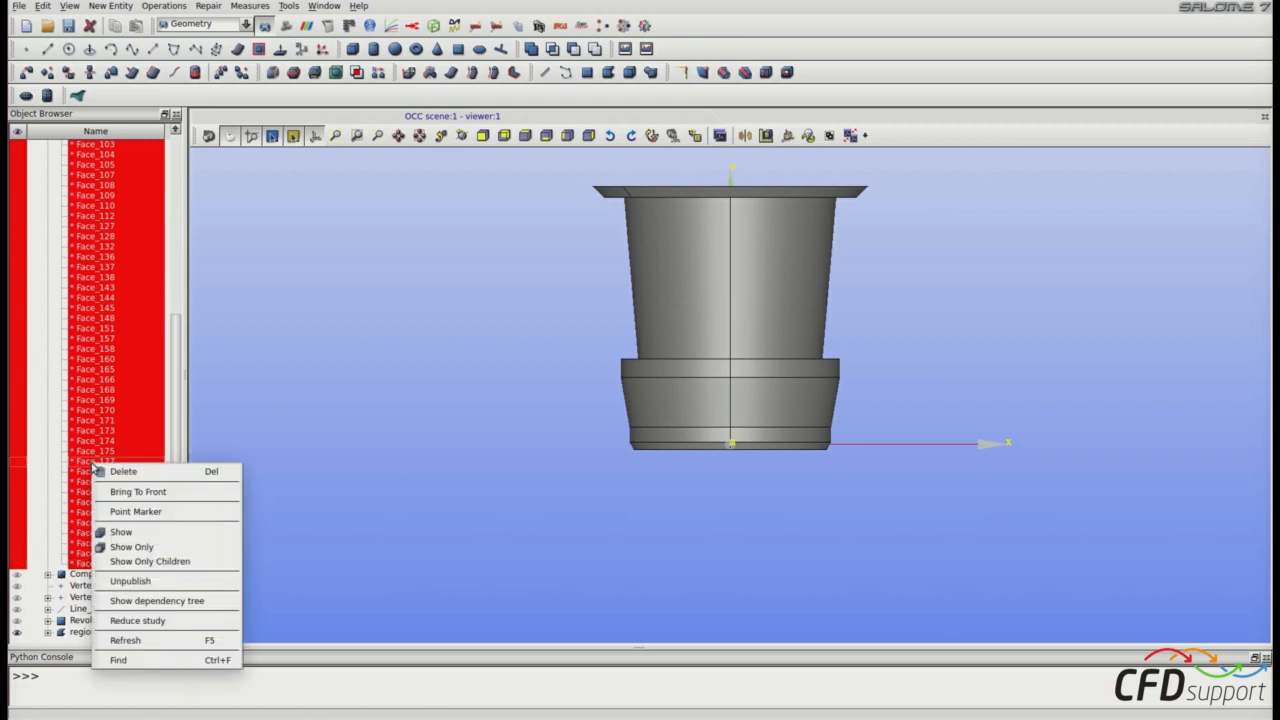
pyautogui.click(120, 532)
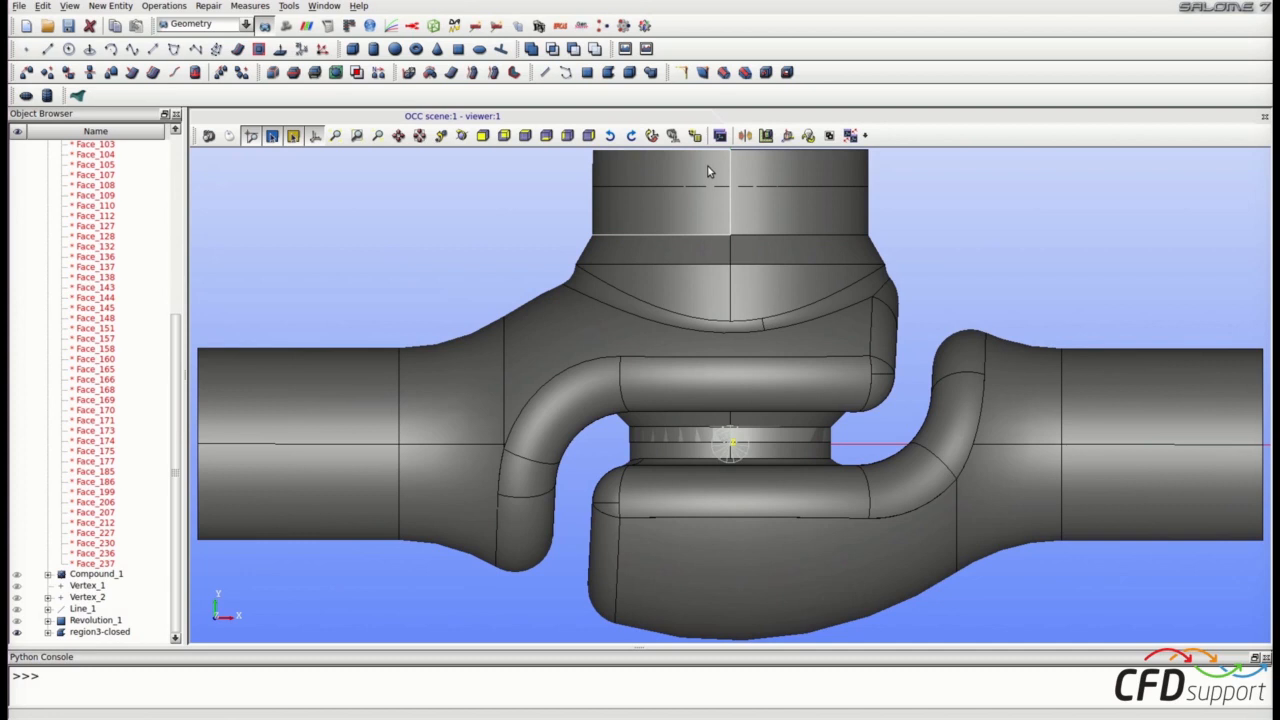
# Step: Cut both halves of the cylindrical bonnet neck, Face_110 and Face_158, with region3-closed as the tool object
pyautogui.click(153, 9)
pyautogui.moveTo(183, 21)
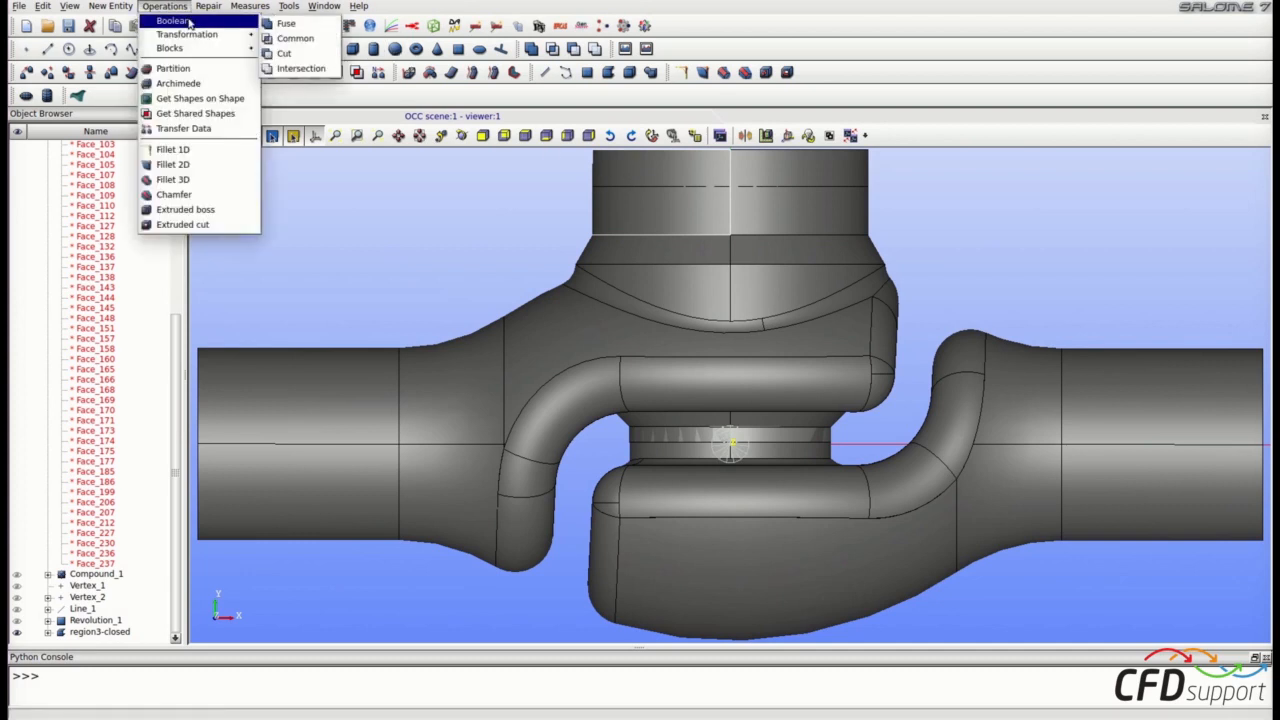
pyautogui.click(285, 54)
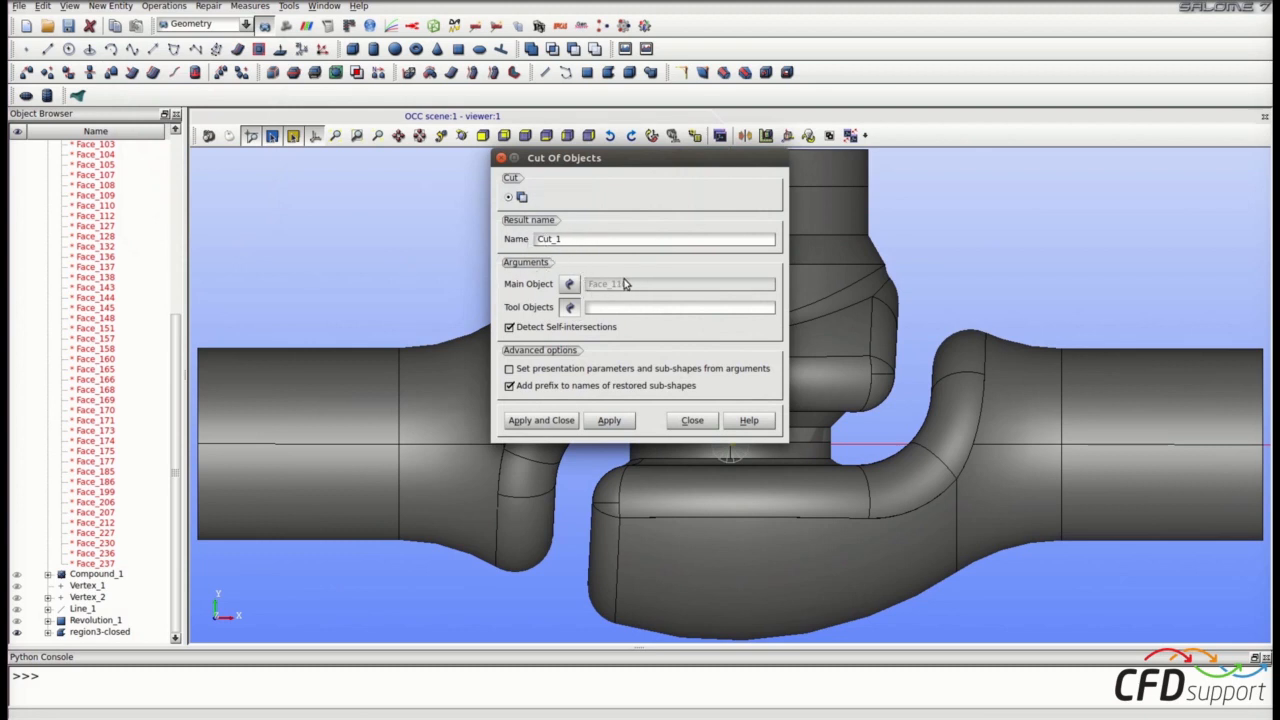
pyautogui.moveTo(650, 158); pyautogui.dragTo(397, 181)
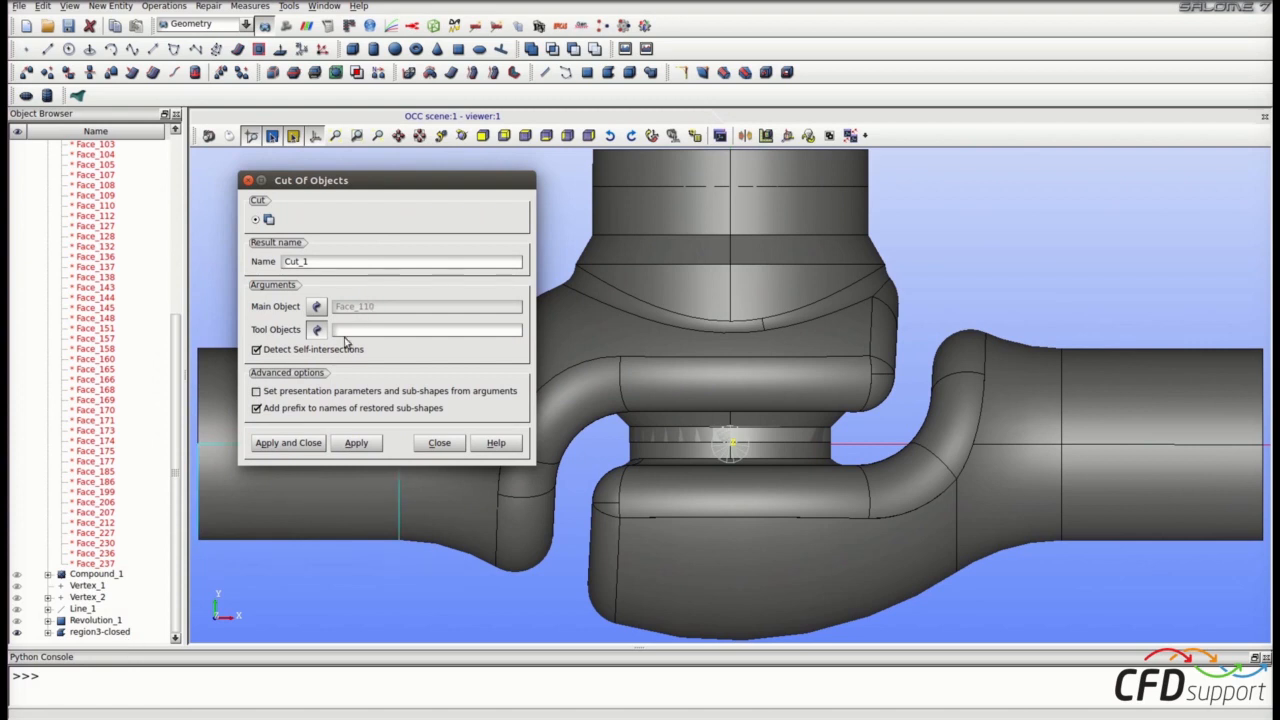
pyautogui.click(101, 632)
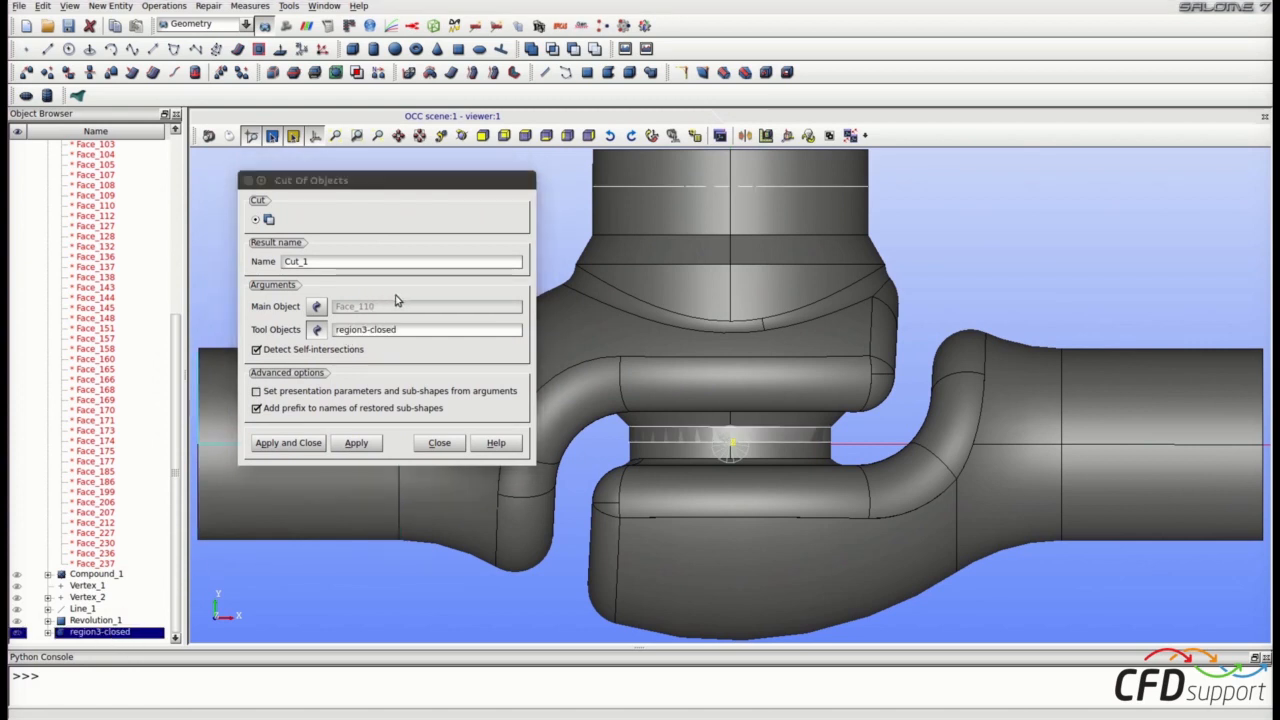
pyautogui.click(355, 442)
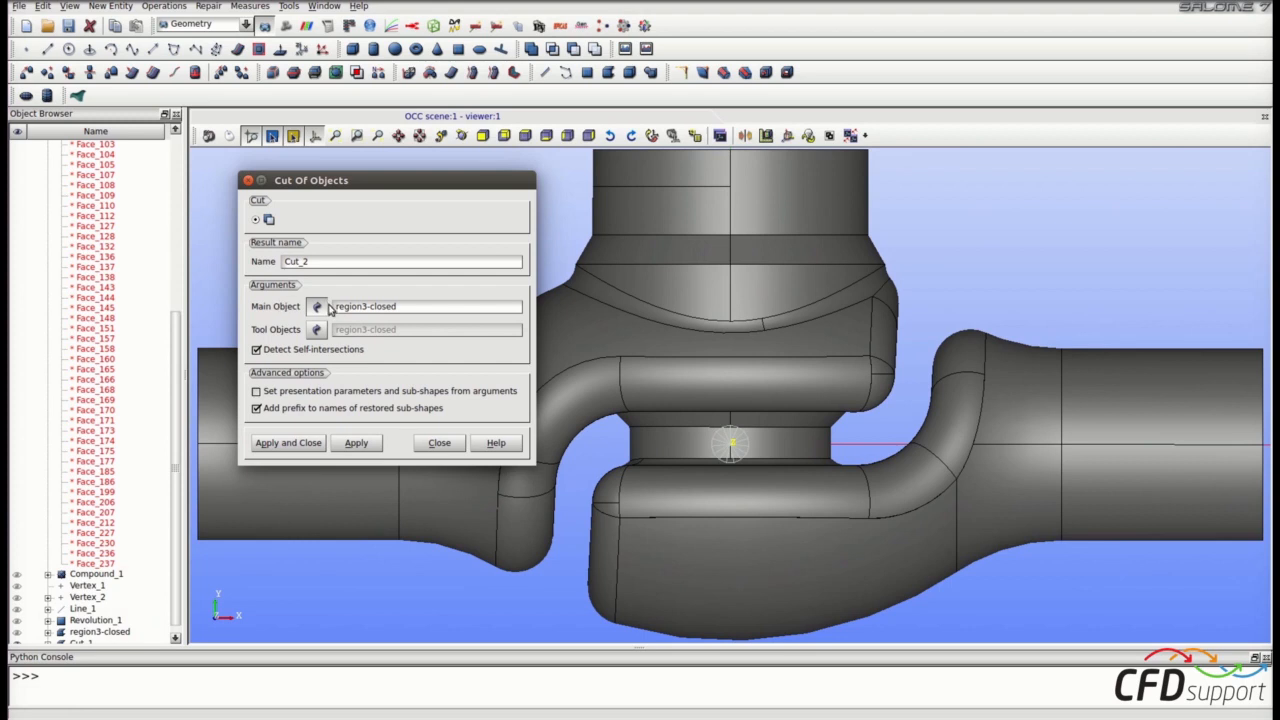
pyautogui.click(769, 161)
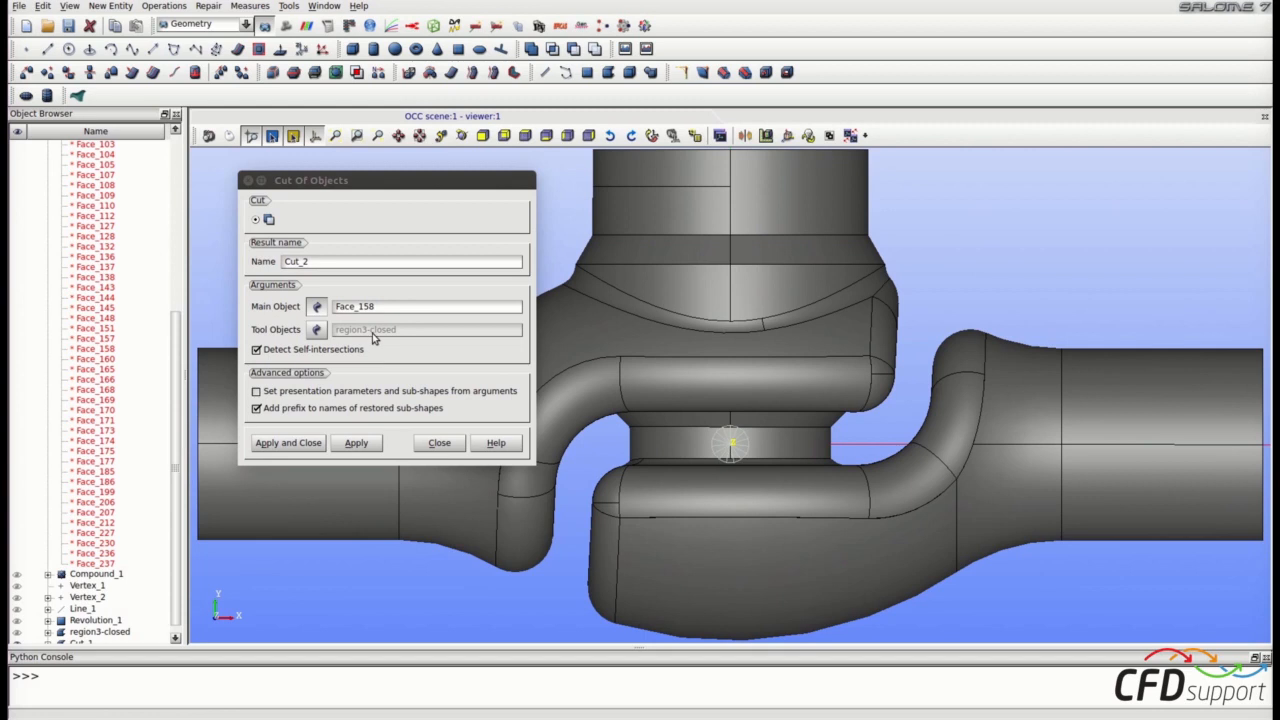
pyautogui.click(298, 442)
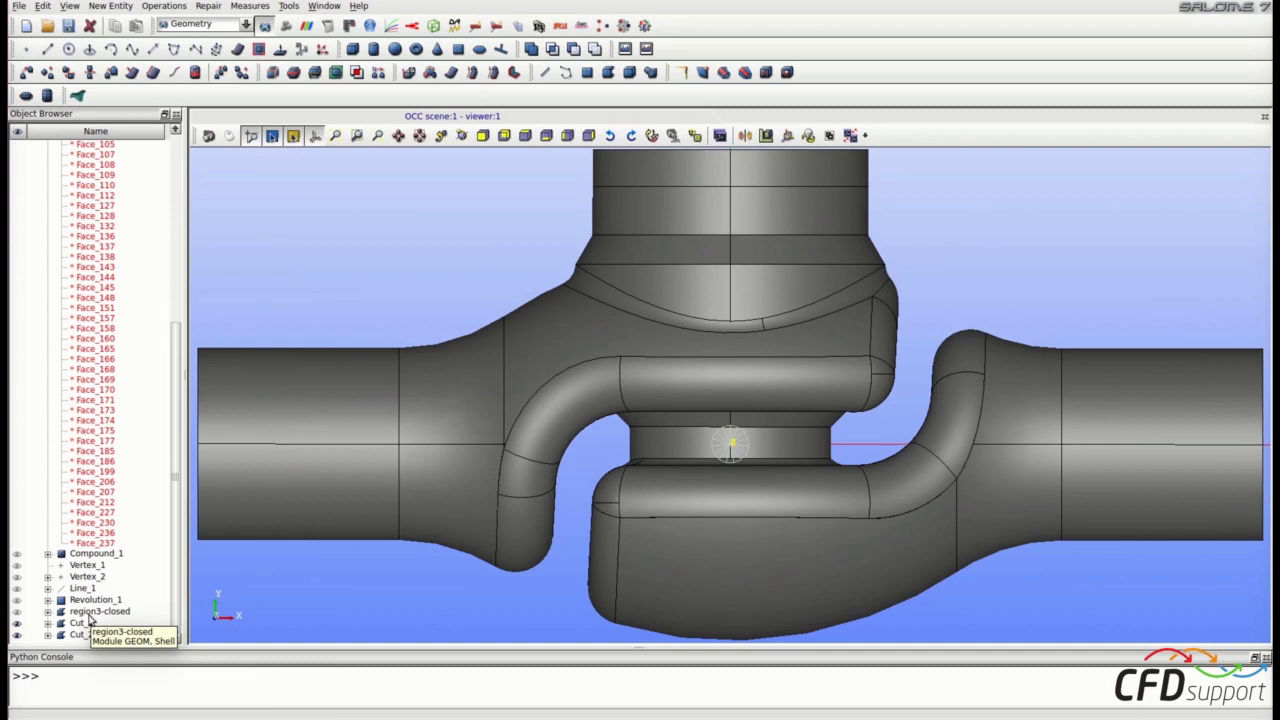
# Step: Cut both halves of the cylindrical seat ring, Face_109 and Face_145, with region3-closed as the tool object
pyautogui.click(694, 446)
pyautogui.click(160, 6)
pyautogui.moveTo(213, 22)
pyautogui.click(284, 53)
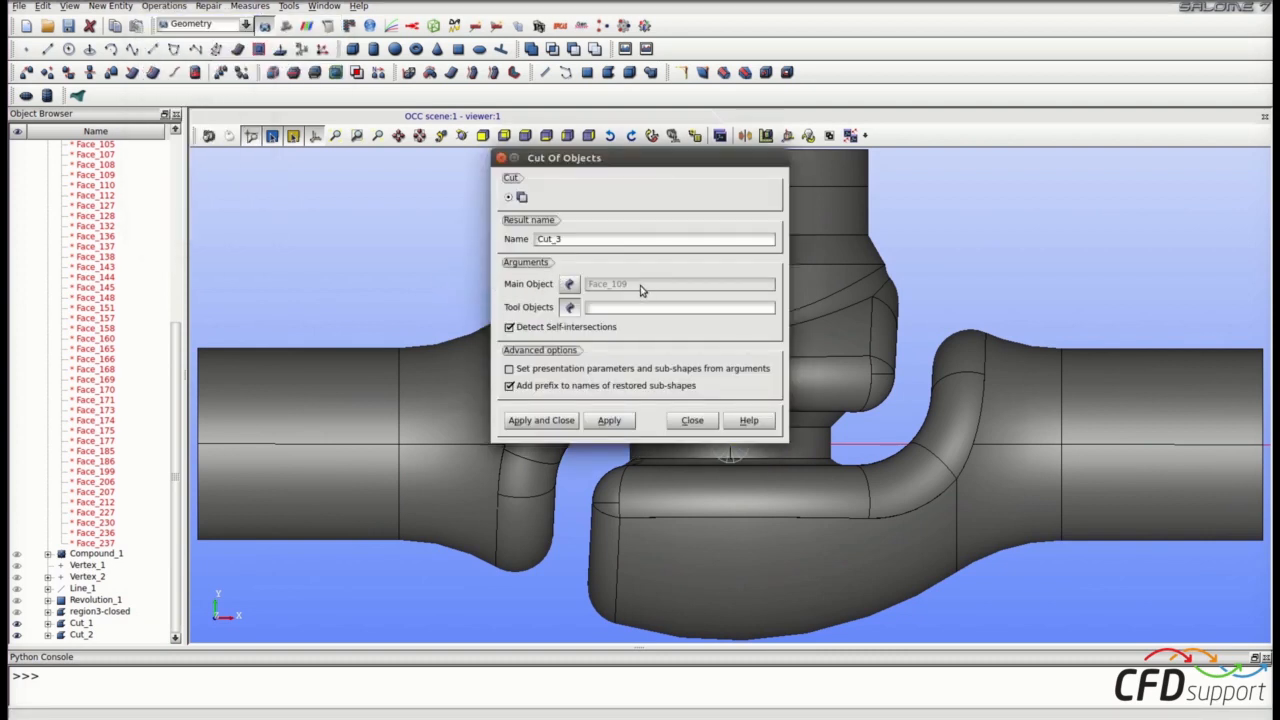
pyautogui.moveTo(700, 158); pyautogui.dragTo(360, 134)
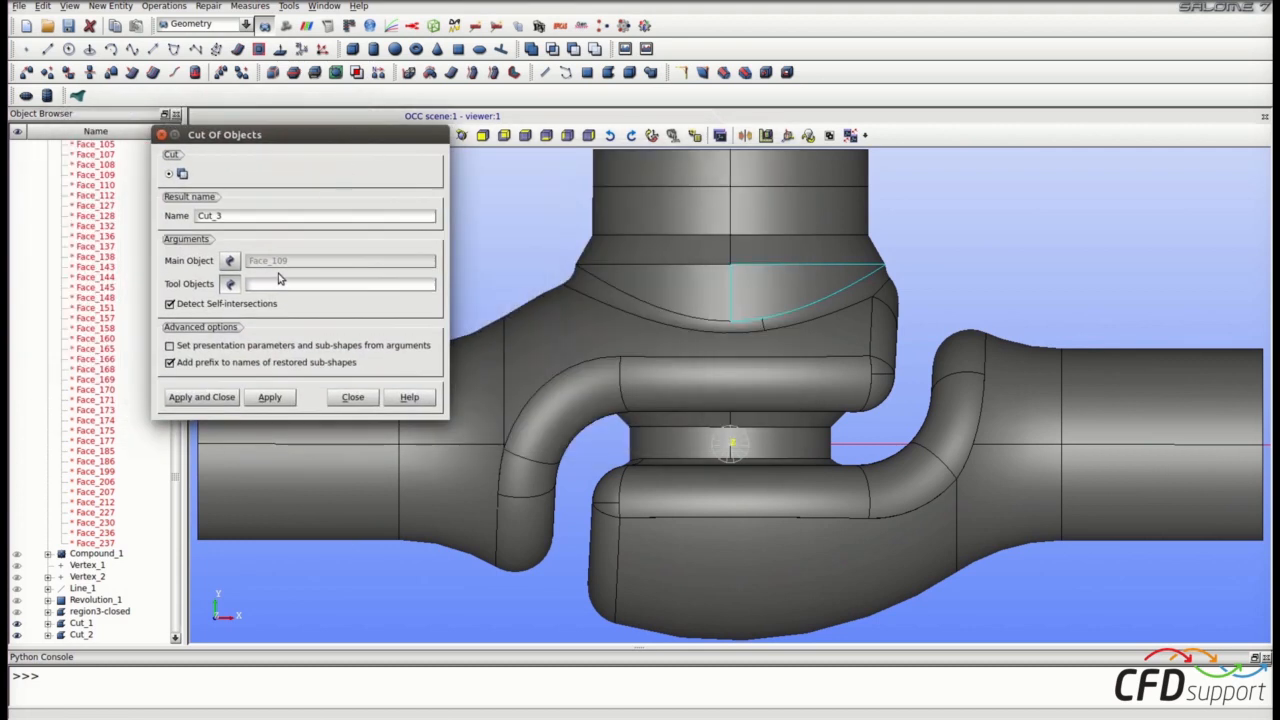
pyautogui.click(104, 612)
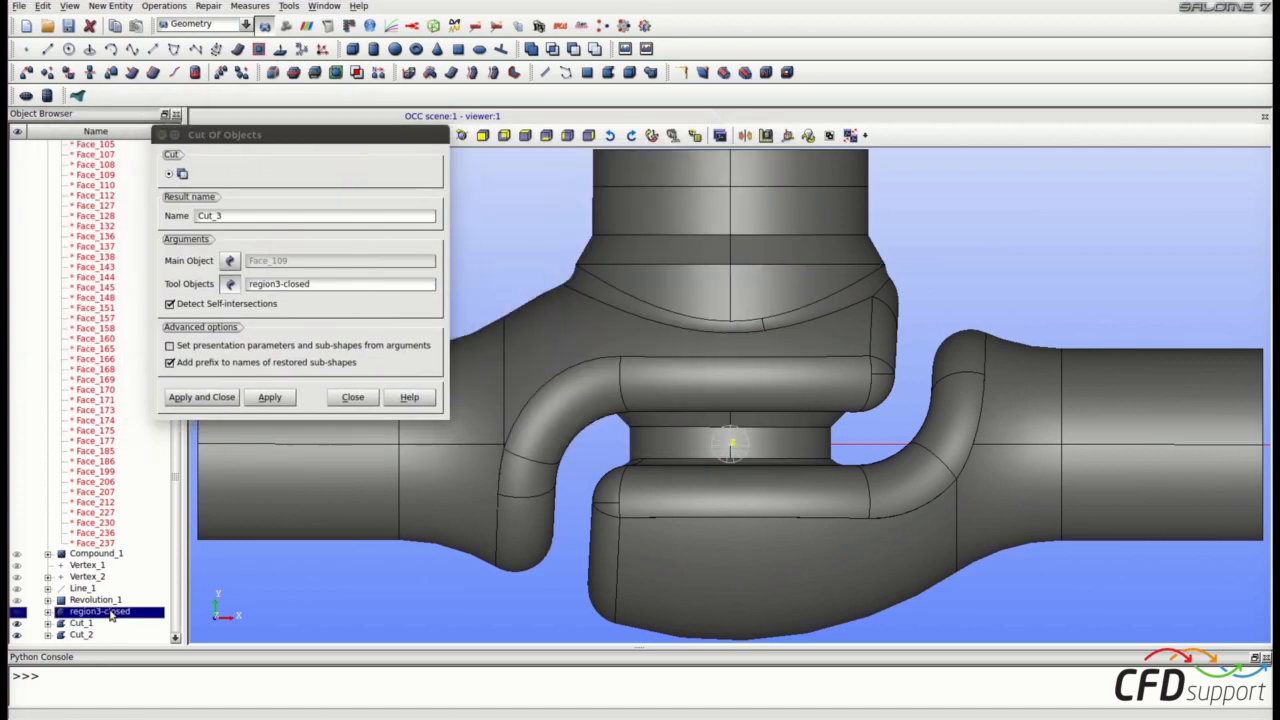
pyautogui.click(270, 398)
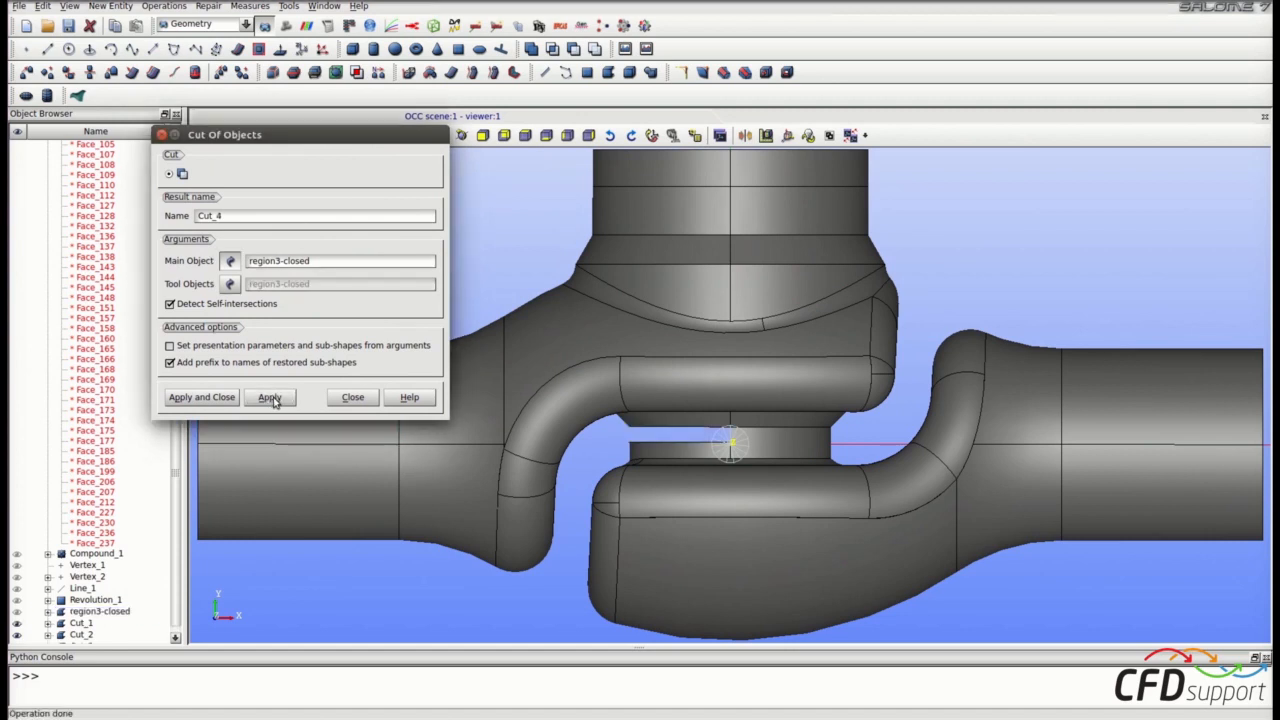
pyautogui.click(782, 444)
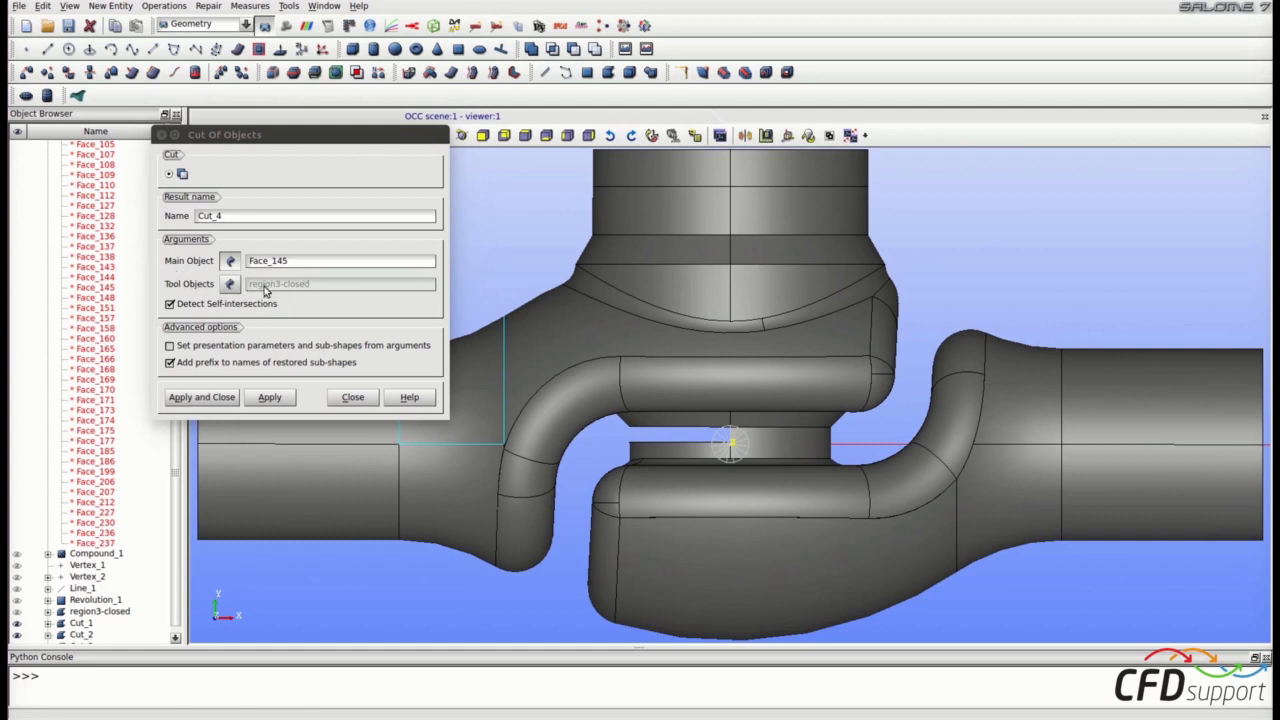
pyautogui.click(224, 400)
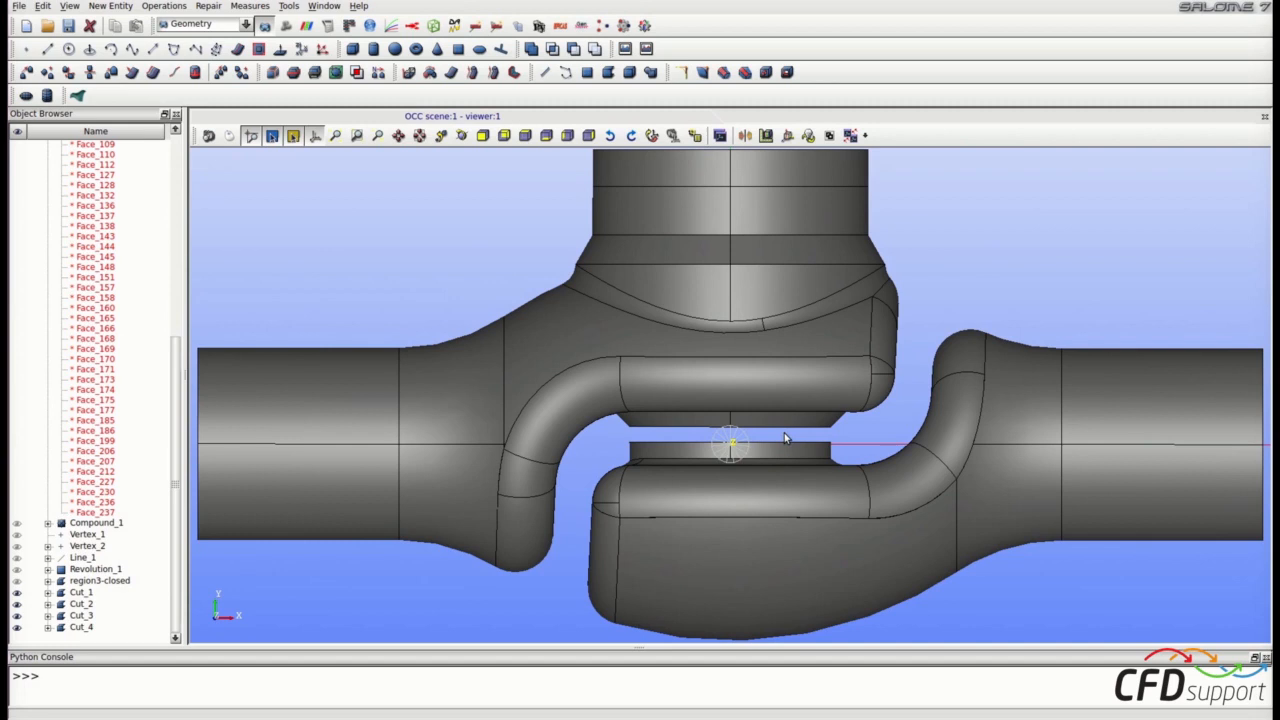
# Step: Expand region3-closed and show its Face_2 and Face_123 in the gap between the cut seat ring parts
pyautogui.click(48, 581)
pyautogui.scroll(-5, 150, 500)
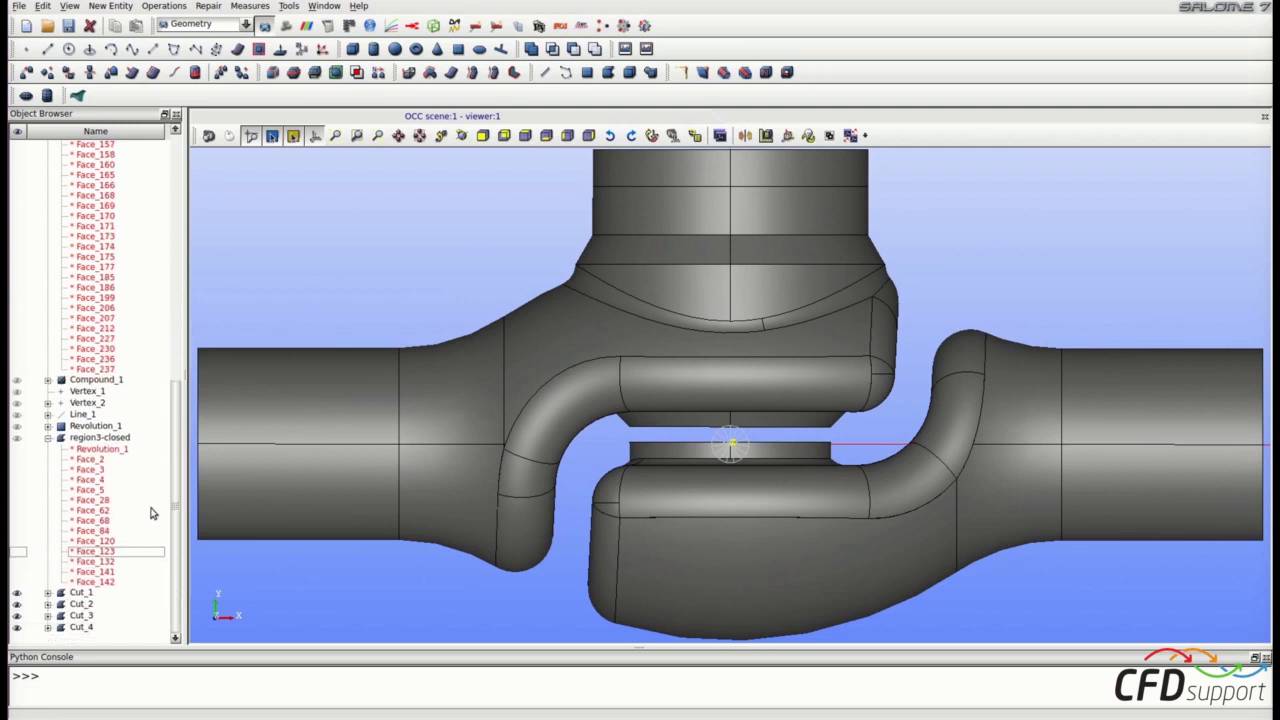
pyautogui.click(97, 461)
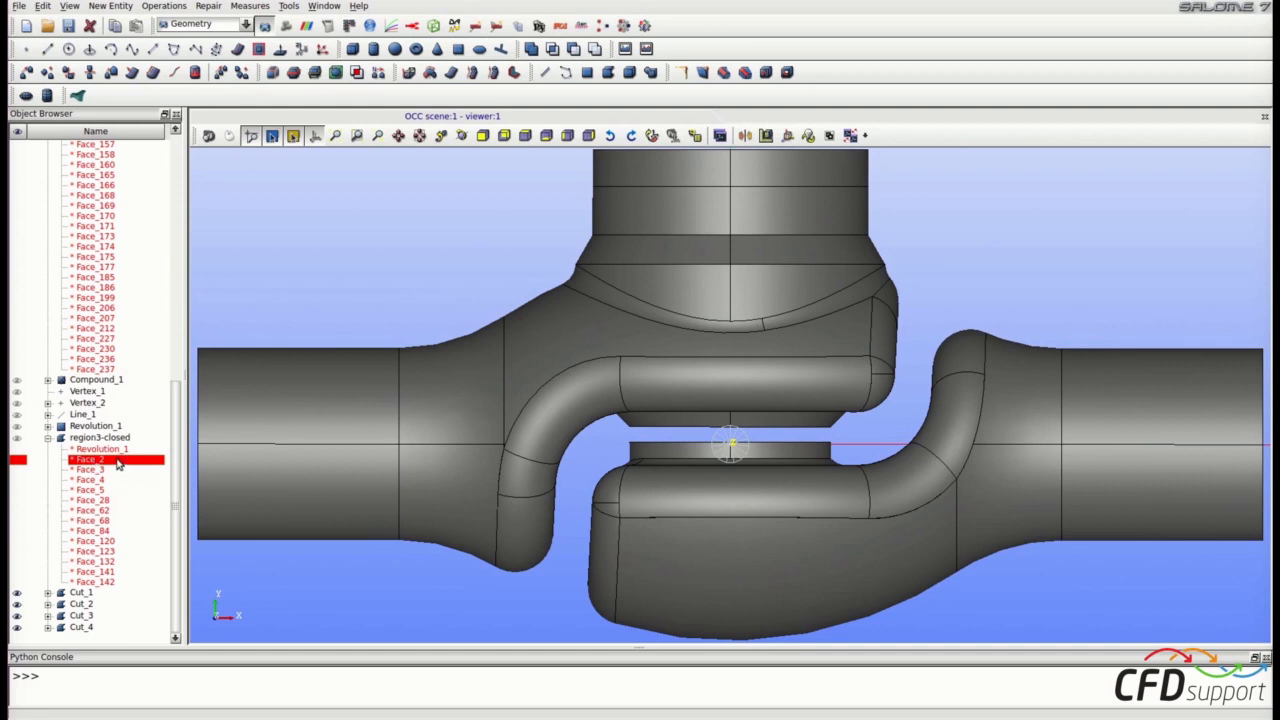
pyautogui.rightClick(118, 464)
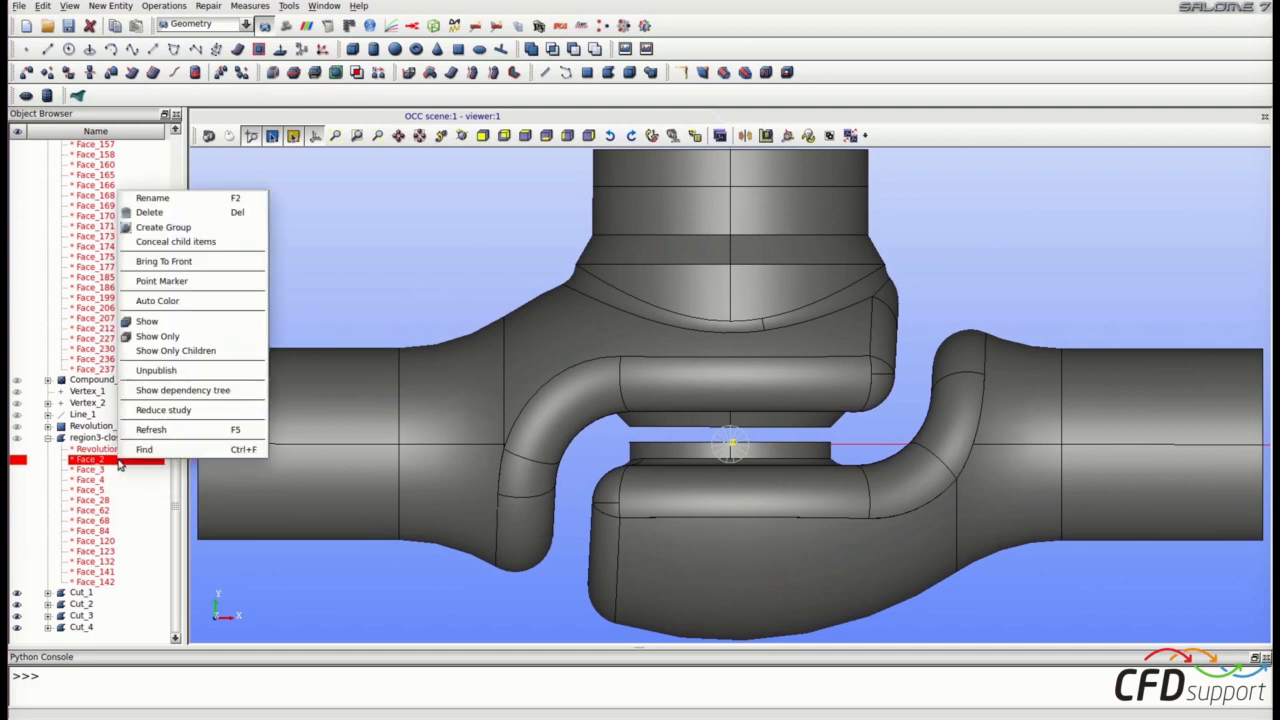
pyautogui.click(147, 323)
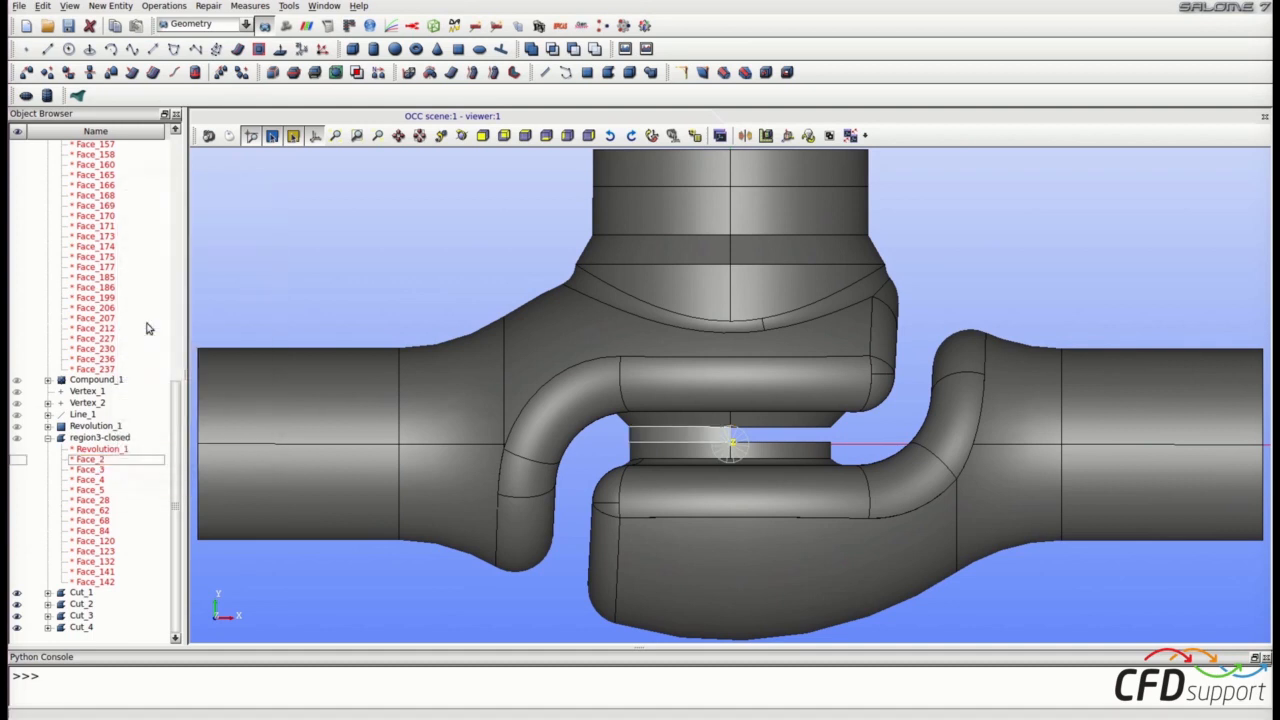
pyautogui.click(86, 553)
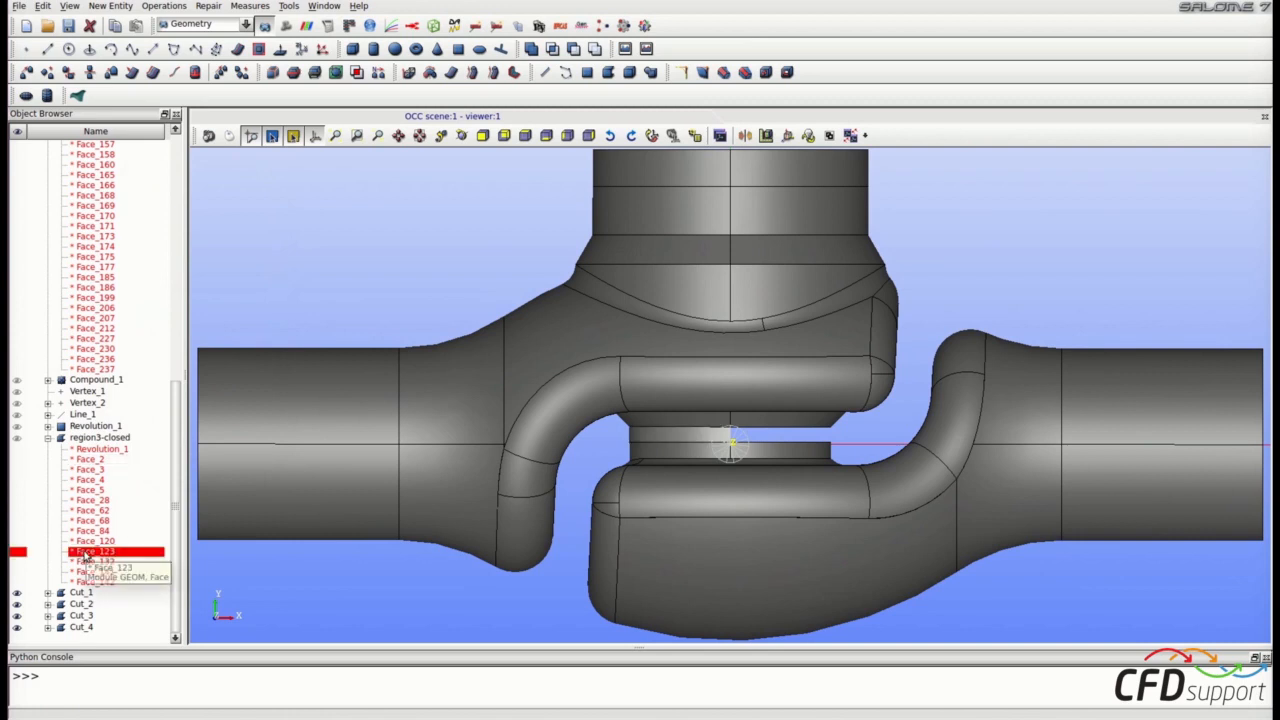
pyautogui.rightClick(86, 556)
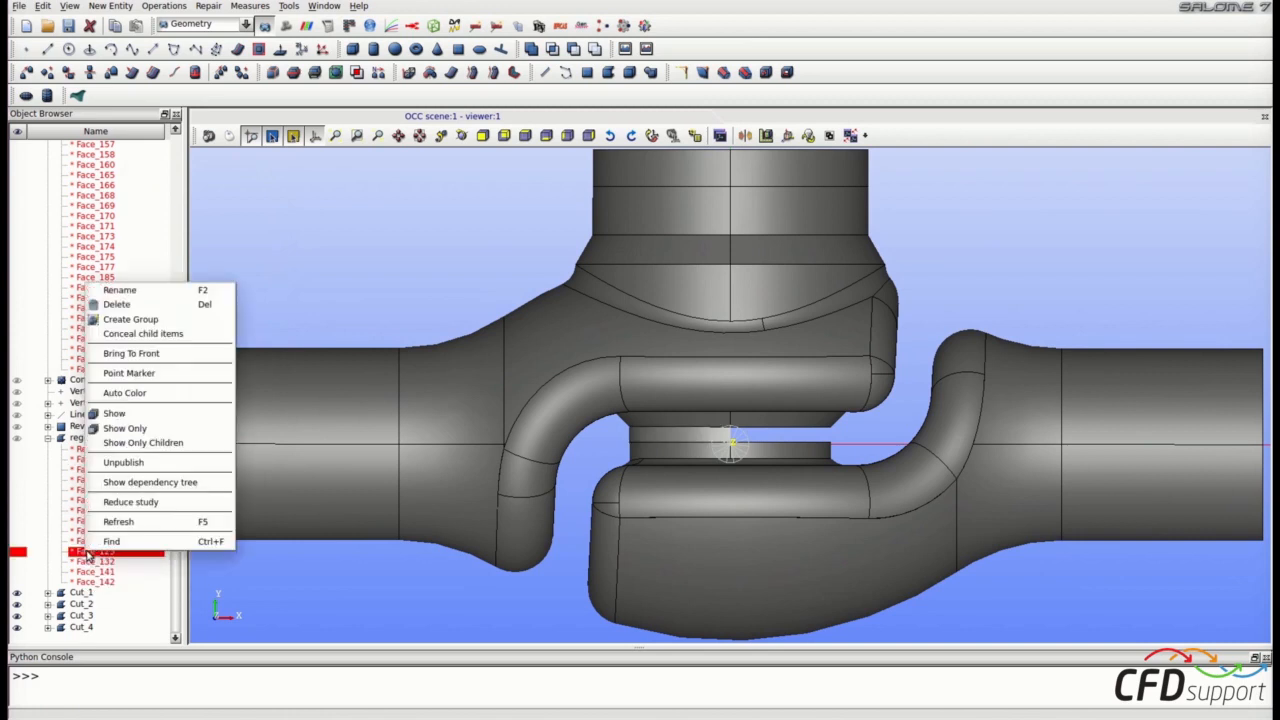
pyautogui.click(114, 413)
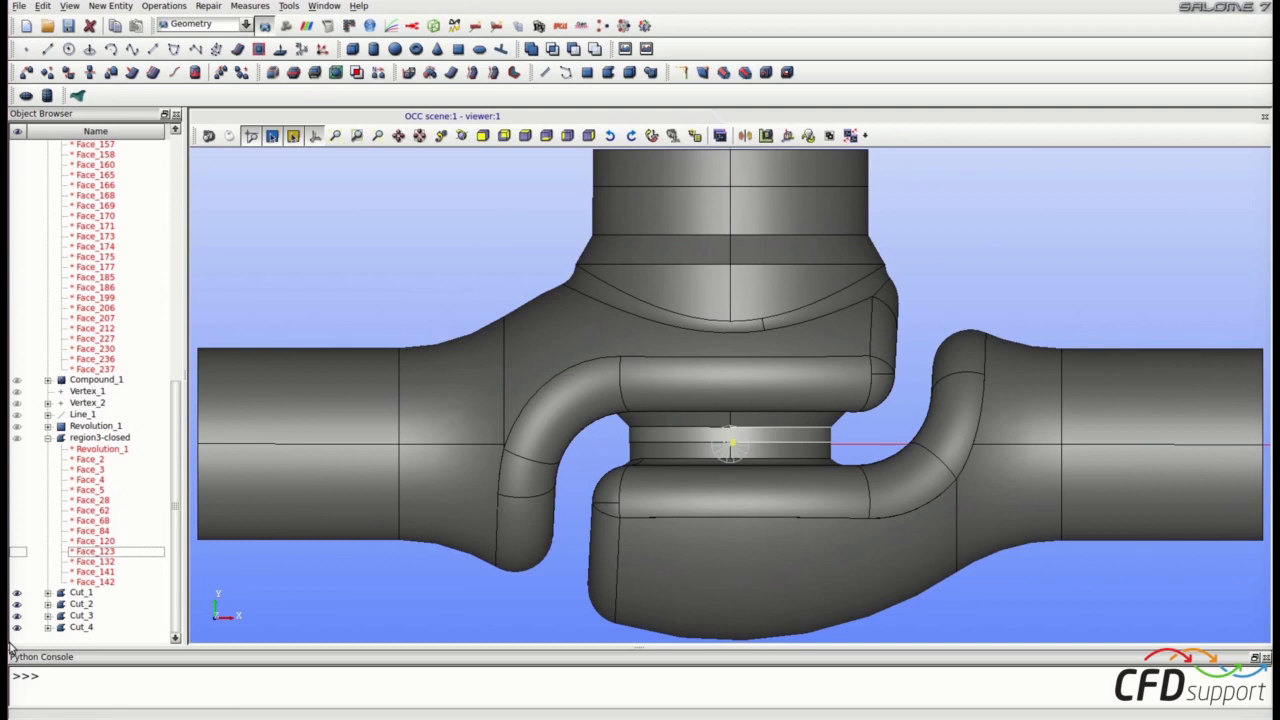
# Step: Explode Cut_1 and Cut_2 into sub-shapes of type Face
pyautogui.click(82, 594)
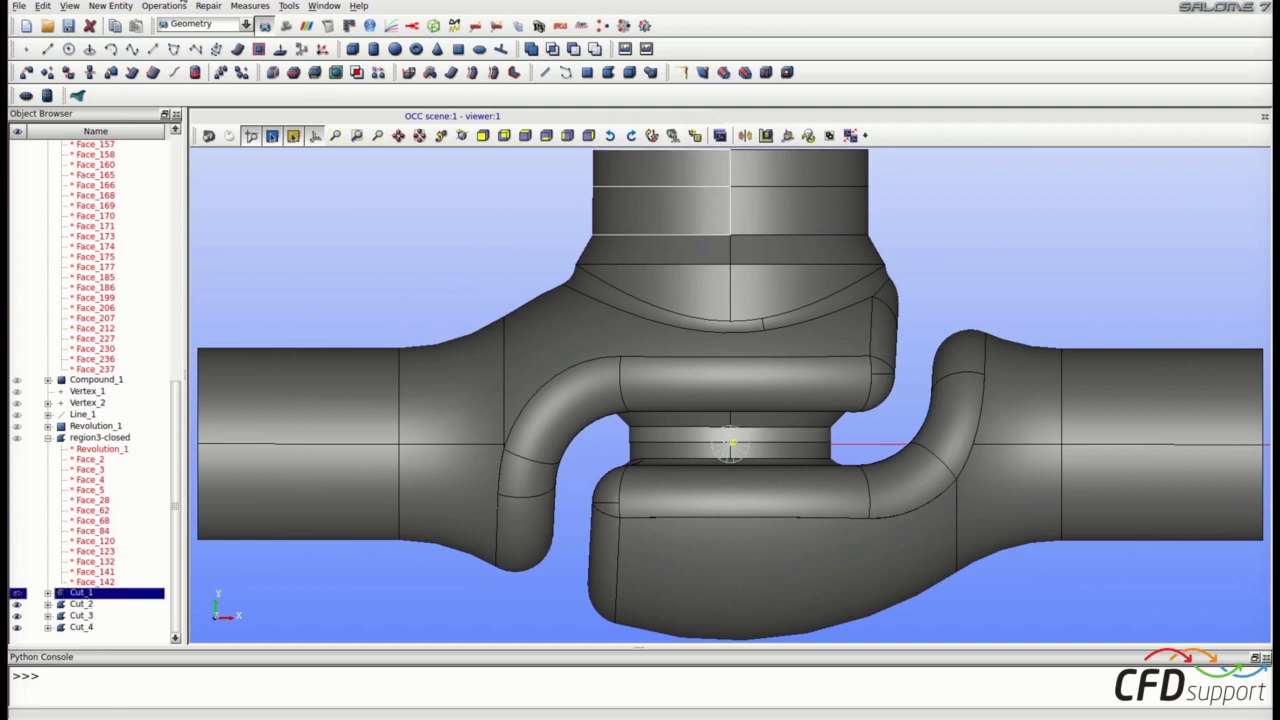
pyautogui.click(118, 7)
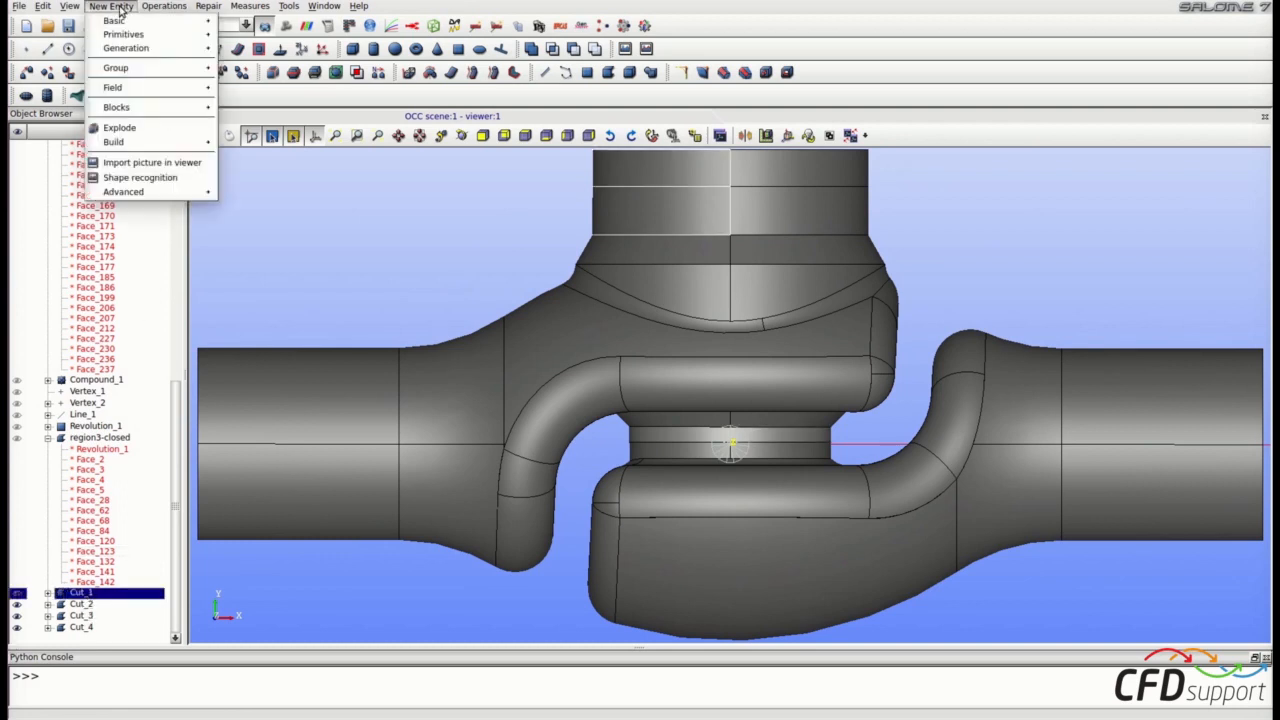
pyautogui.click(140, 129)
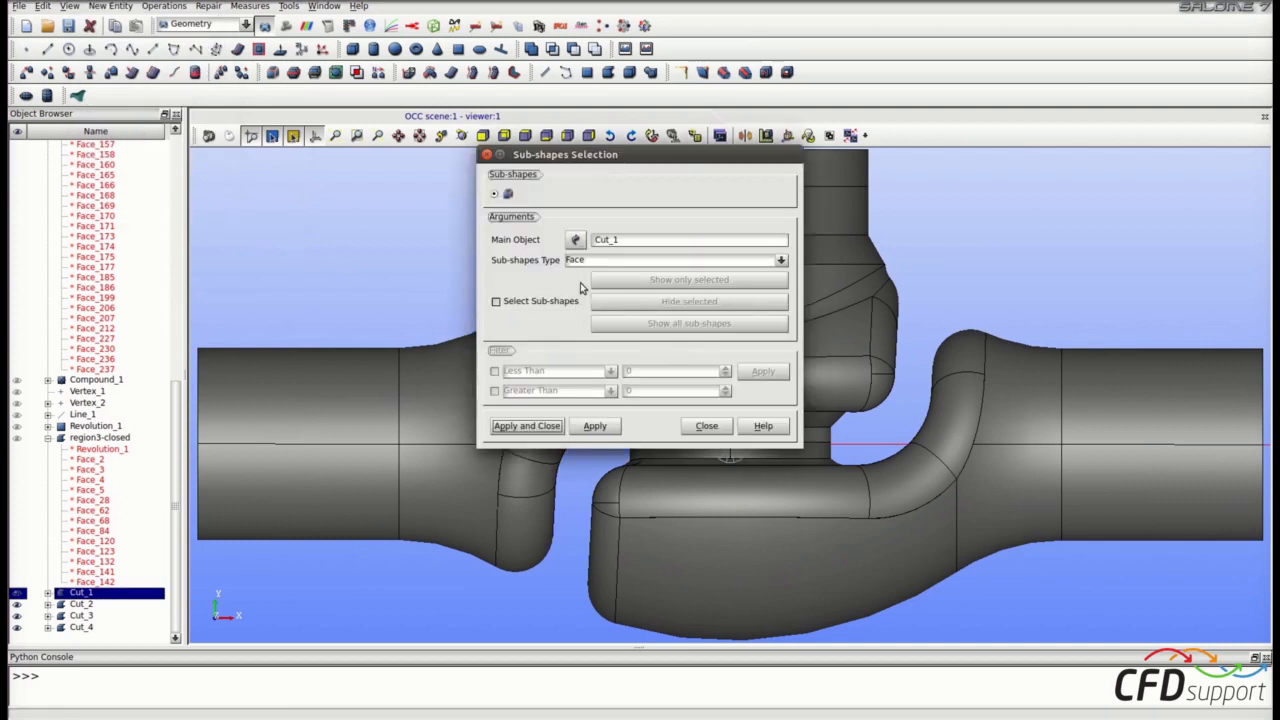
pyautogui.click(535, 428)
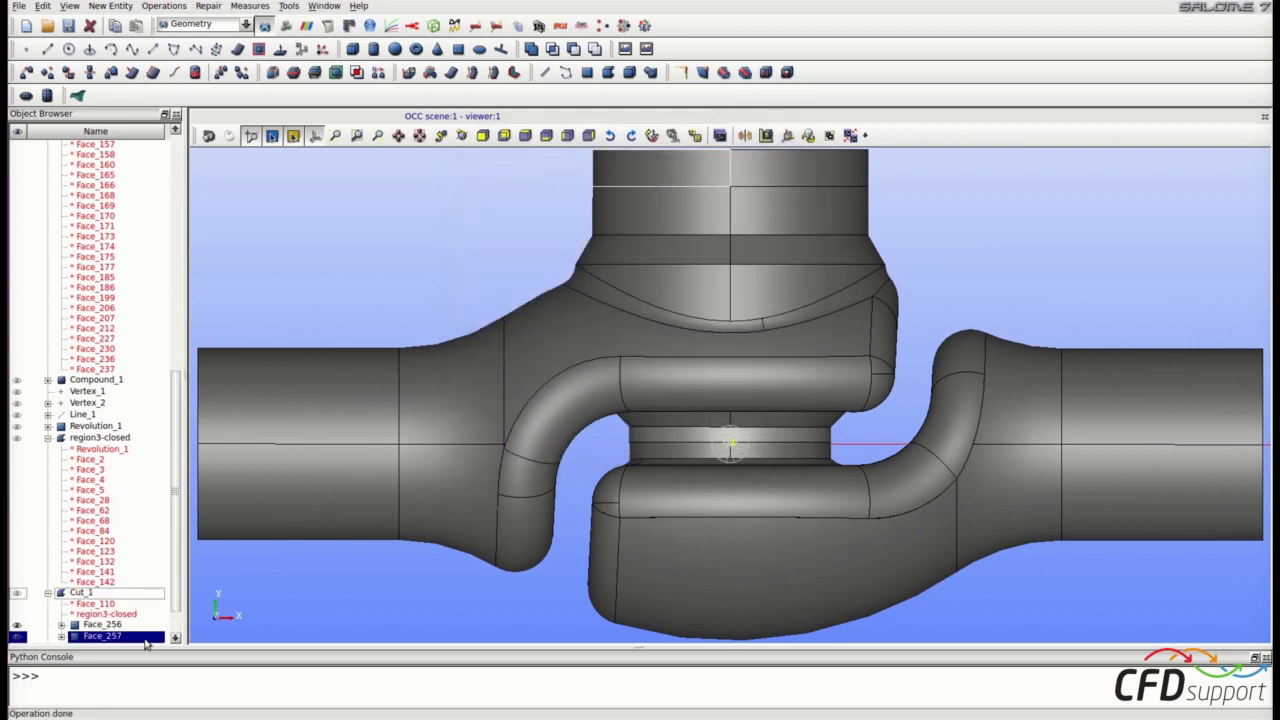
pyautogui.click(81, 607)
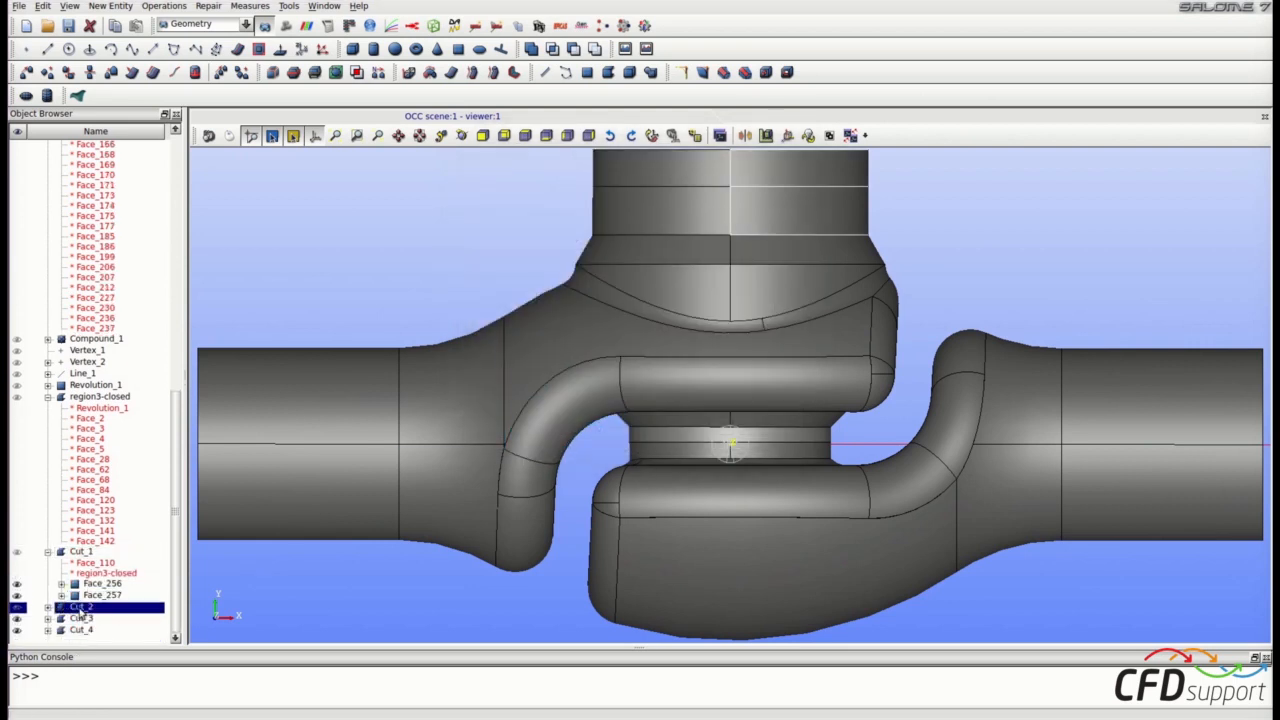
pyautogui.click(105, 6)
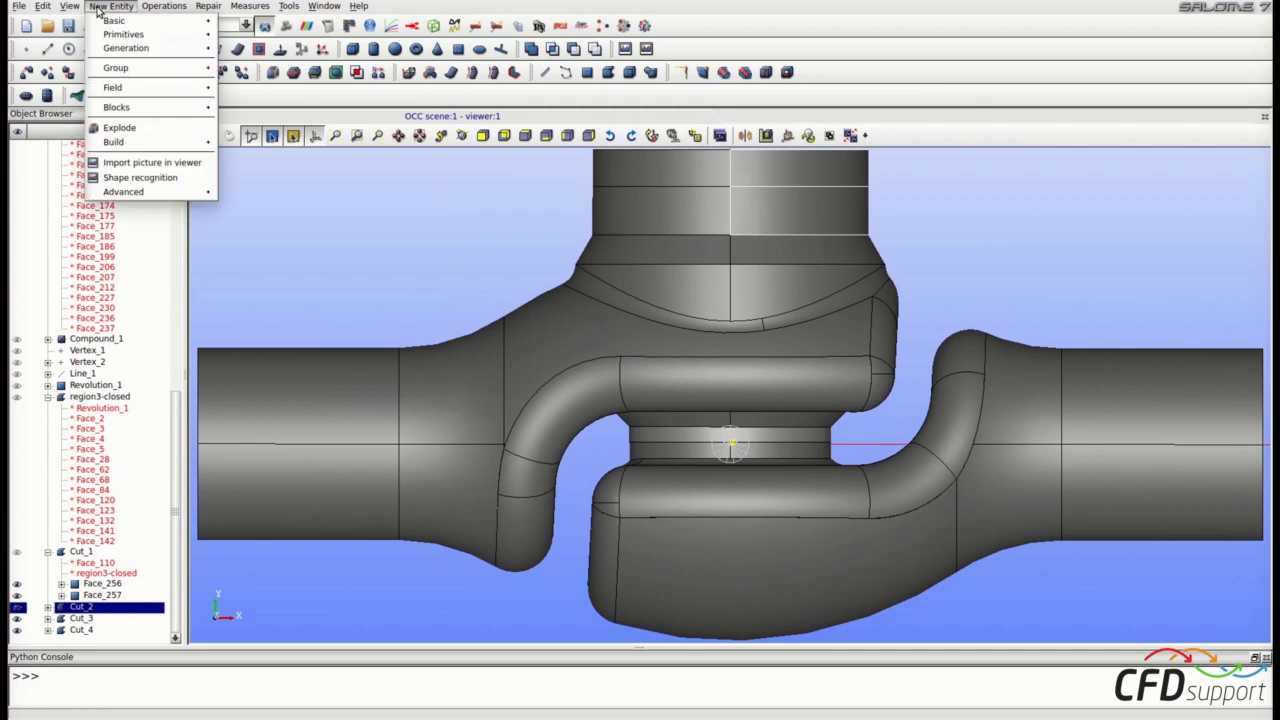
pyautogui.click(119, 128)
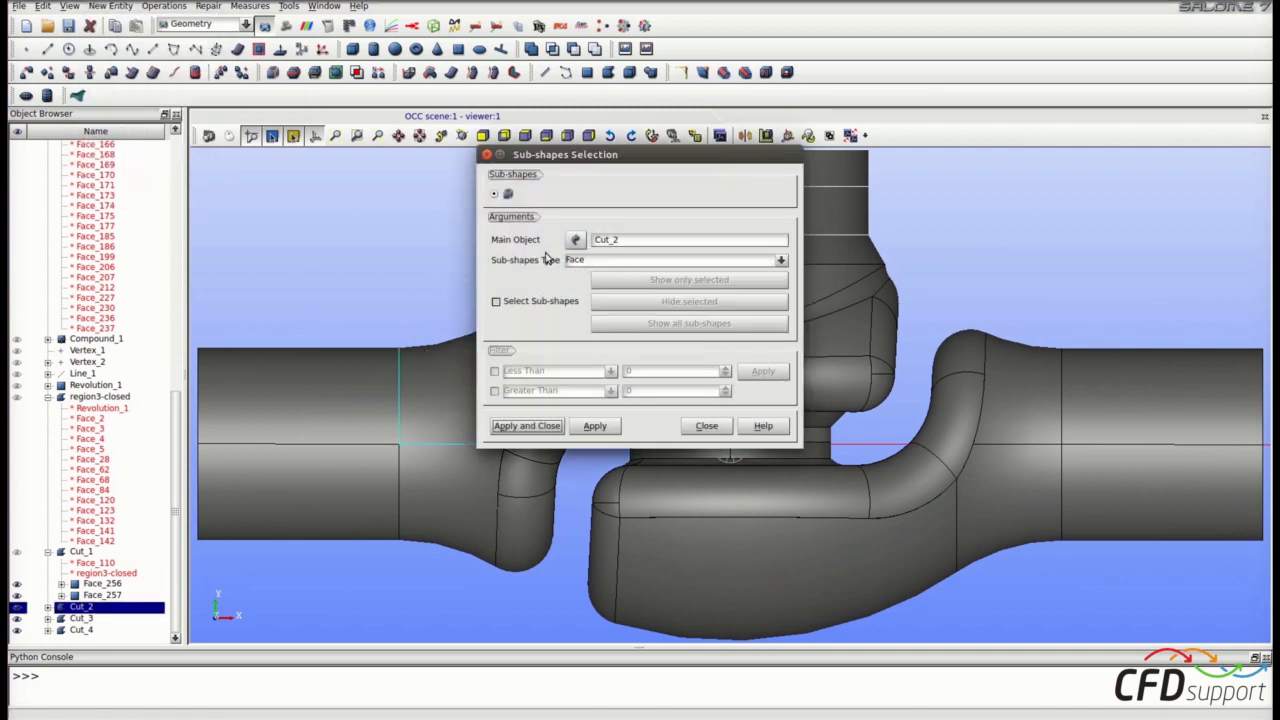
pyautogui.click(538, 426)
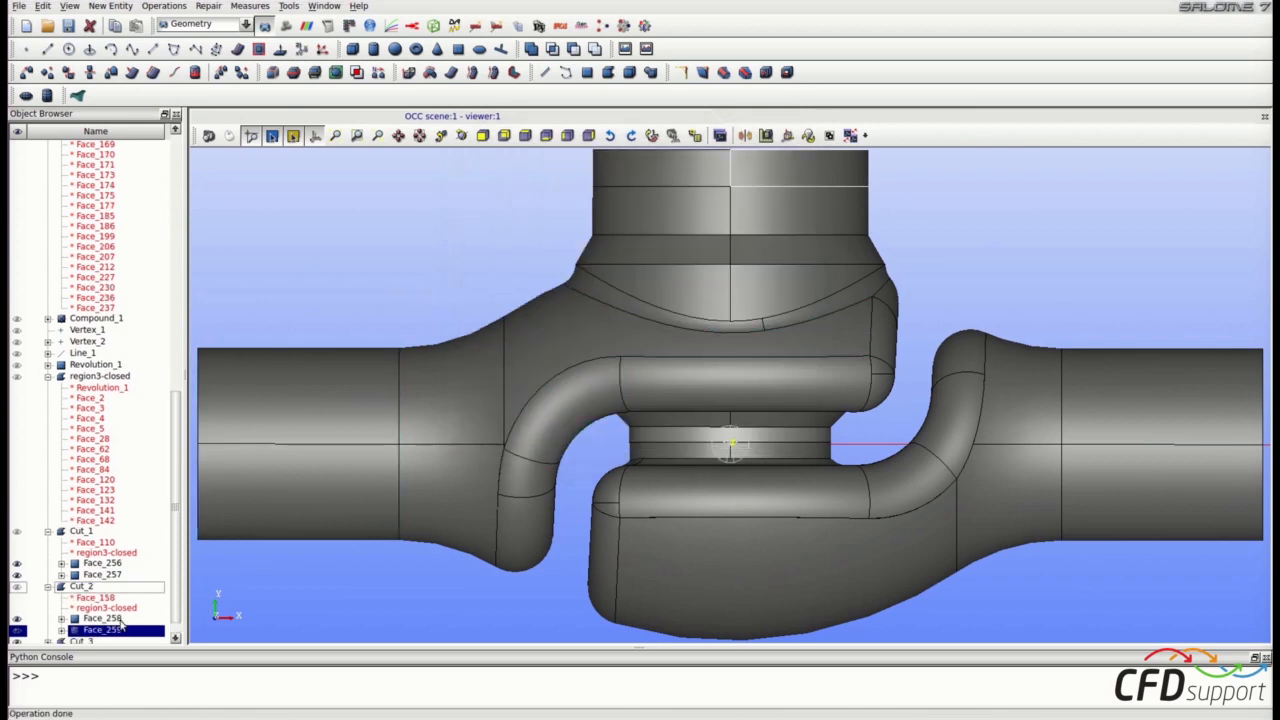
# Step: Hide the upper pieces of the split bonnet neck, Face_257 and Face_259
pyautogui.click(503, 207)
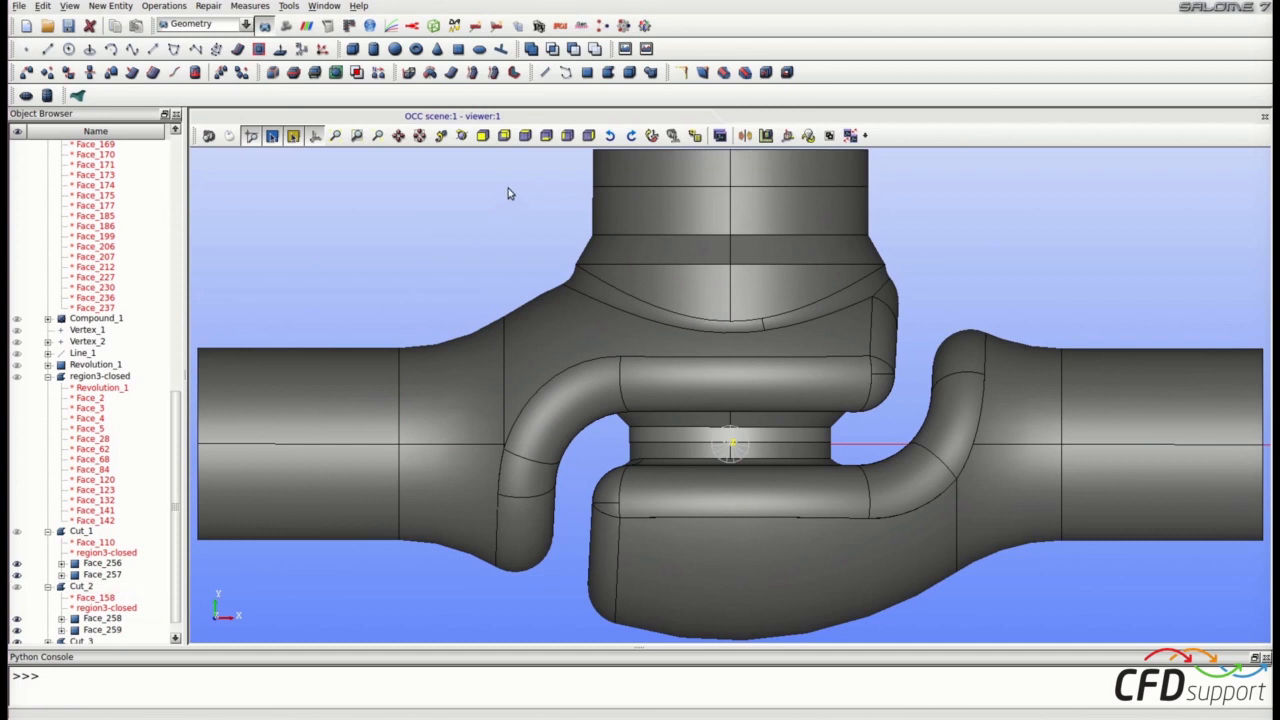
pyautogui.click(658, 172)
pyautogui.keyDown('shift'); pyautogui.click(769, 180); pyautogui.keyUp('shift')
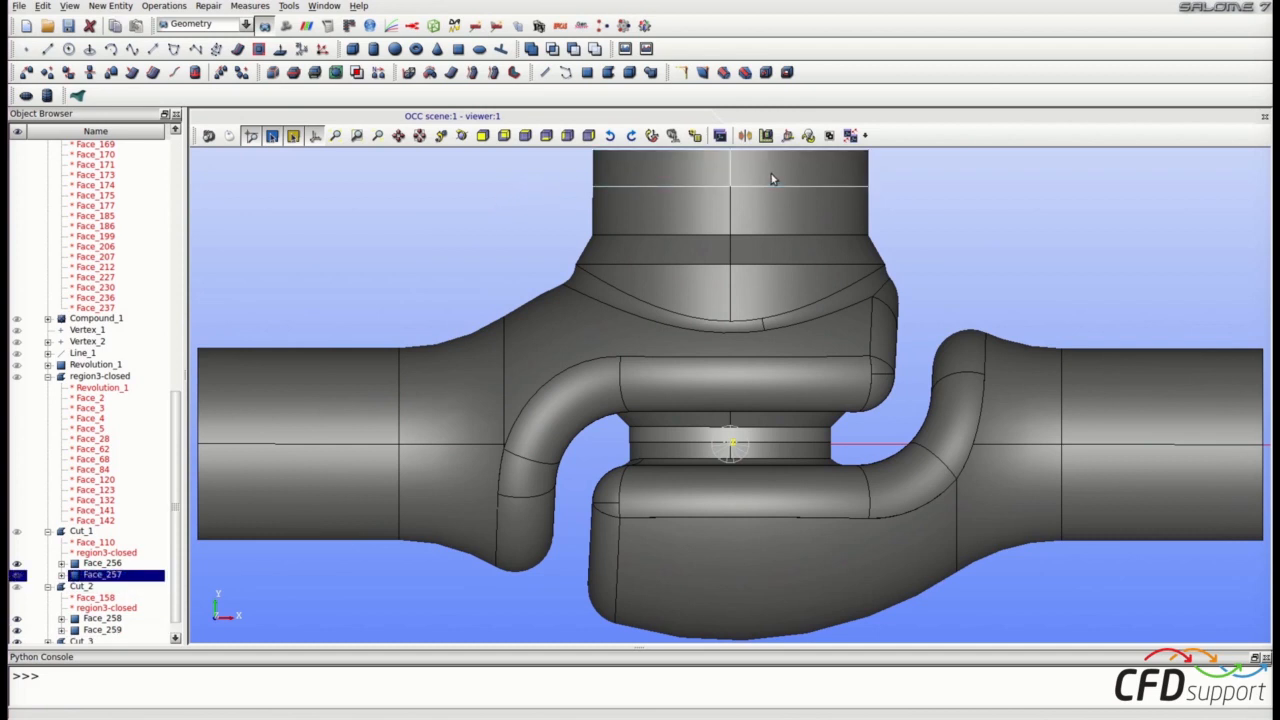
pyautogui.rightClick(510, 228)
pyautogui.click(533, 421)
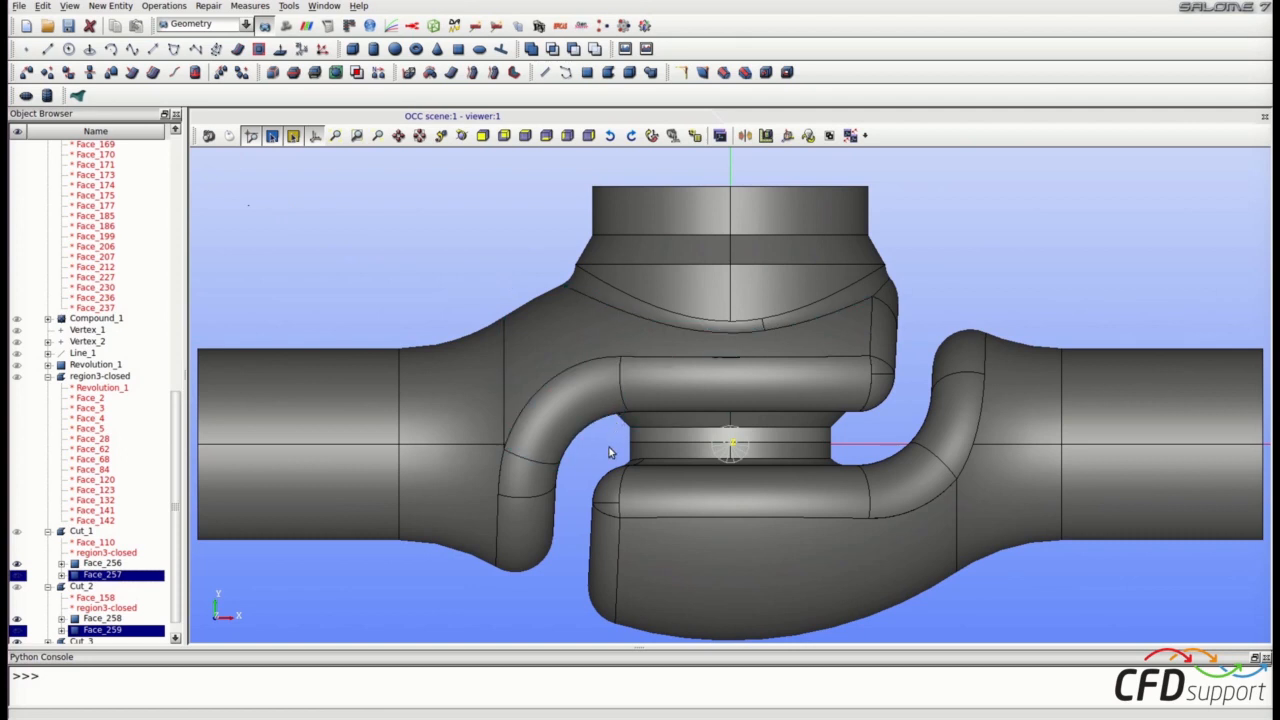
# Step: Hide the faces of the pipe at the positive X end and the adjoining faces of its curved transition
pyautogui.moveTo(910, 296); pyautogui.dragTo(1243, 561)
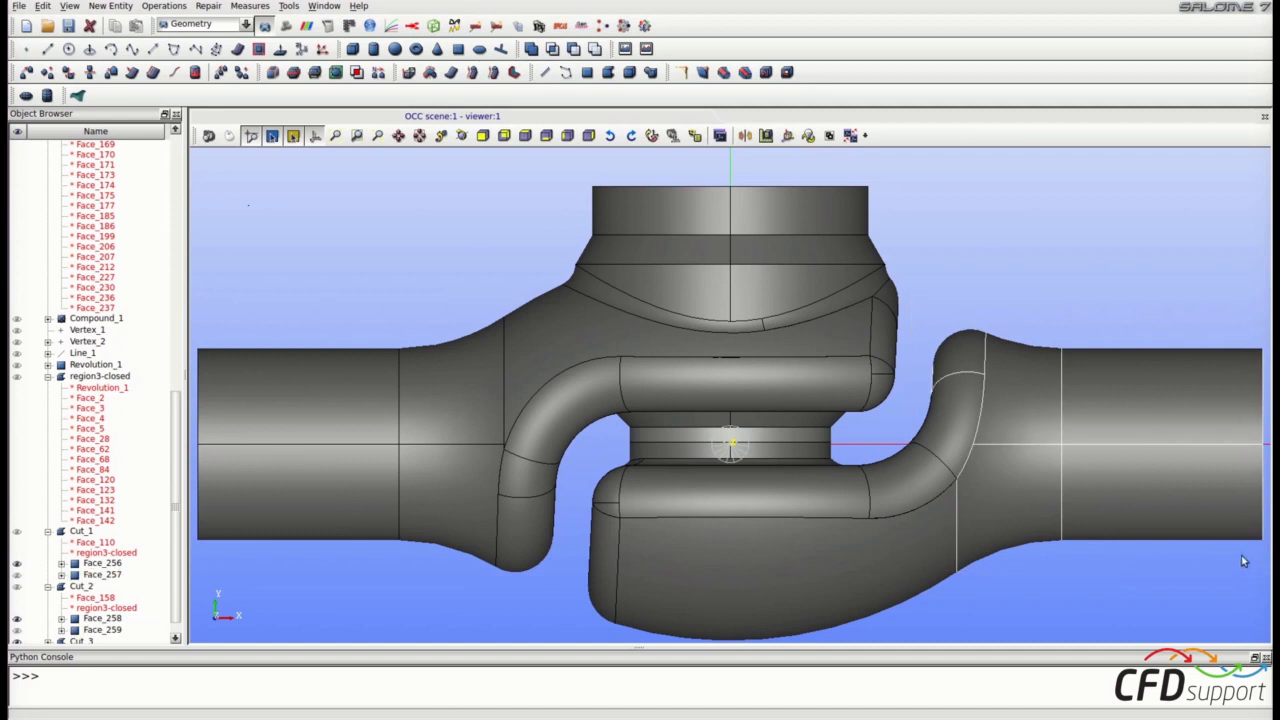
pyautogui.rightClick(1186, 550)
pyautogui.click(1150, 412)
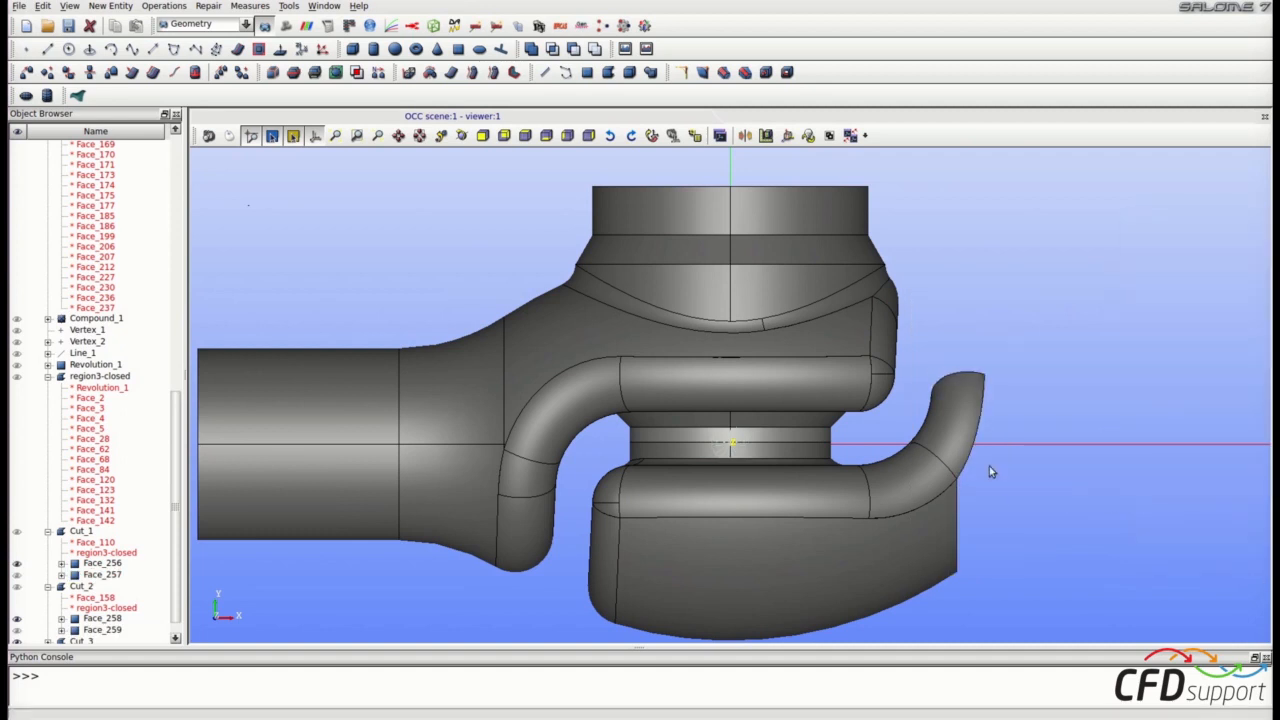
pyautogui.moveTo(908, 328); pyautogui.dragTo(1035, 617)
pyautogui.rightClick(1035, 575)
pyautogui.click(1057, 432)
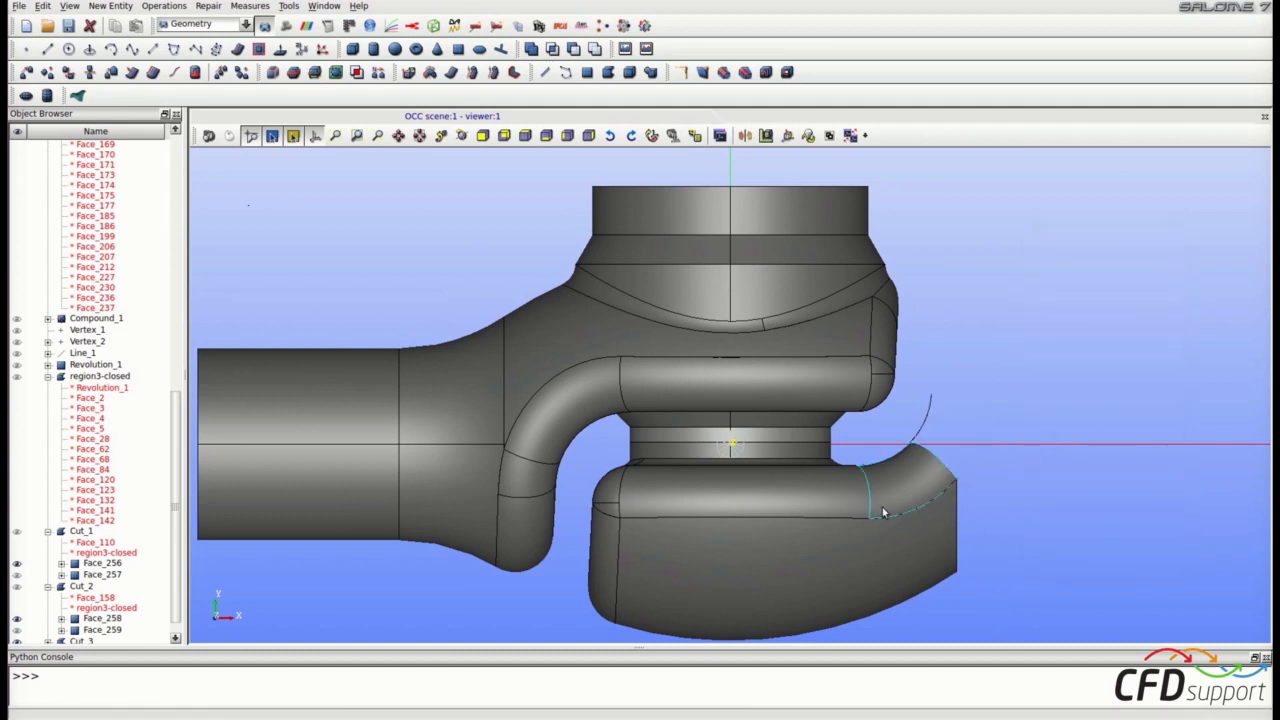
# Step: Hide the lower chamber faces, the leftover elbow faces and the seat ring halves below the plug
pyautogui.moveTo(588, 446); pyautogui.dragTo(1023, 620)
pyautogui.rightClick(1033, 537)
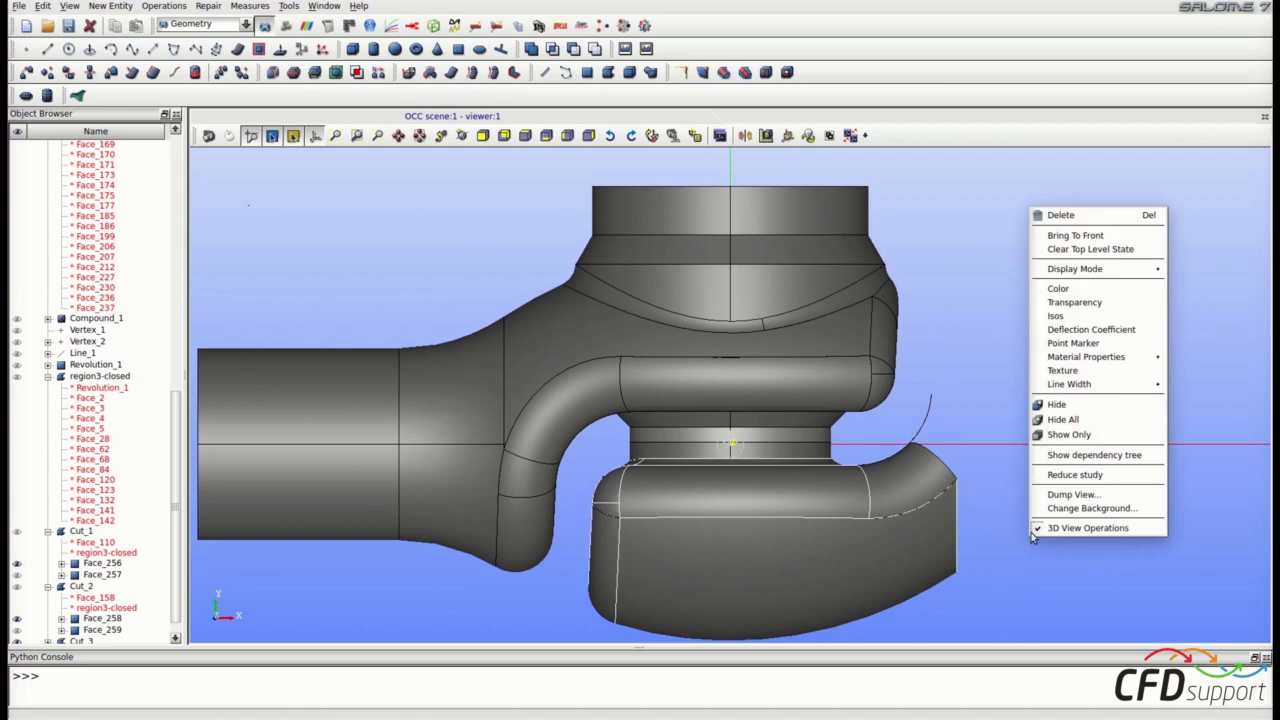
pyautogui.click(1056, 404)
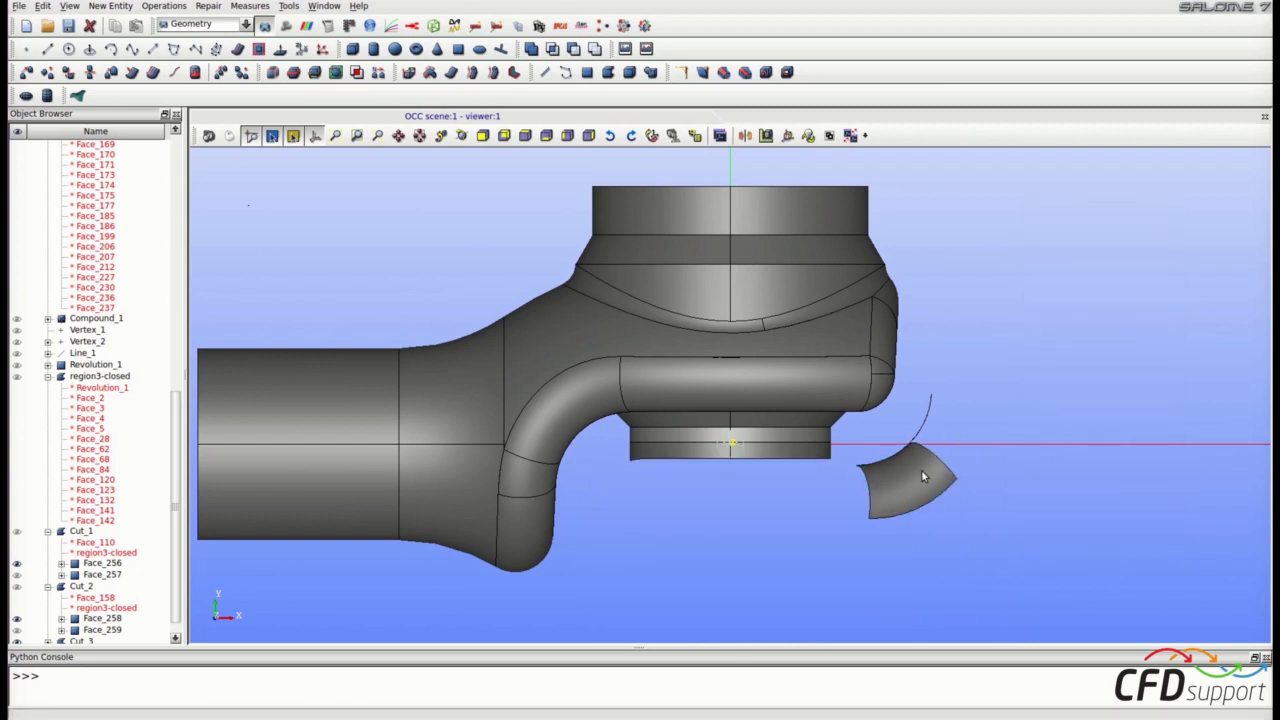
pyautogui.rightClick(950, 408)
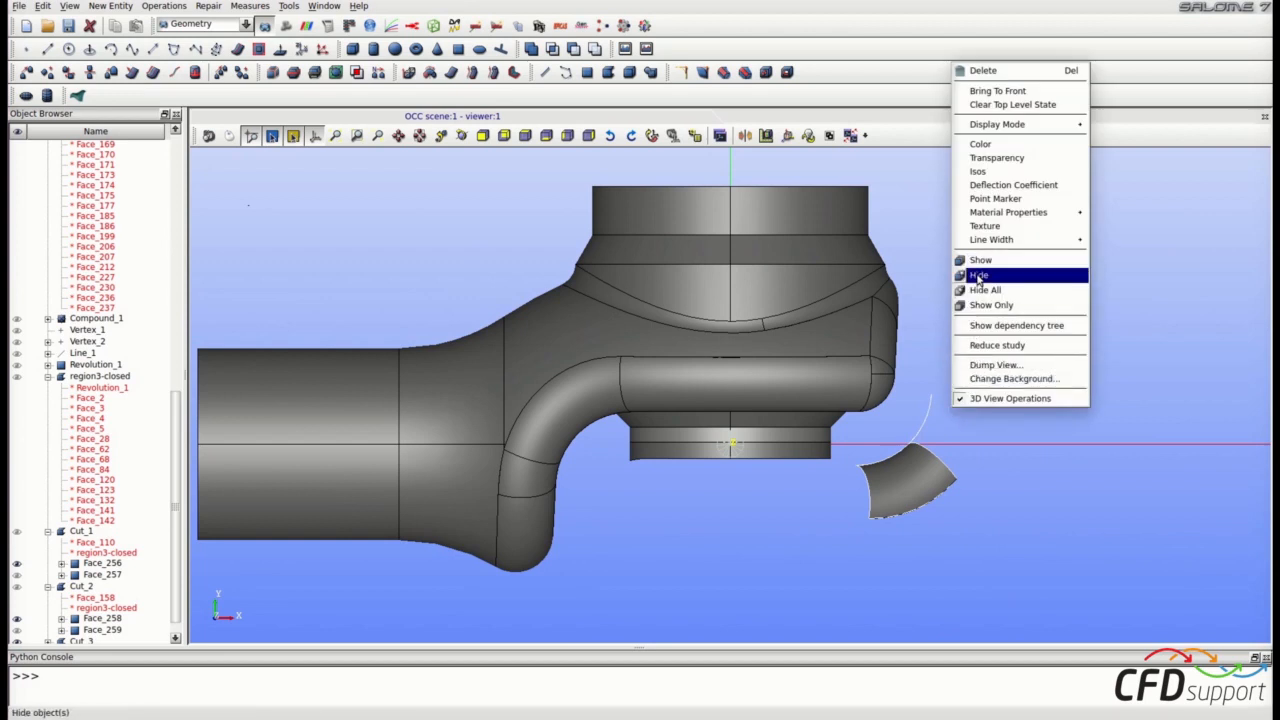
pyautogui.click(978, 277)
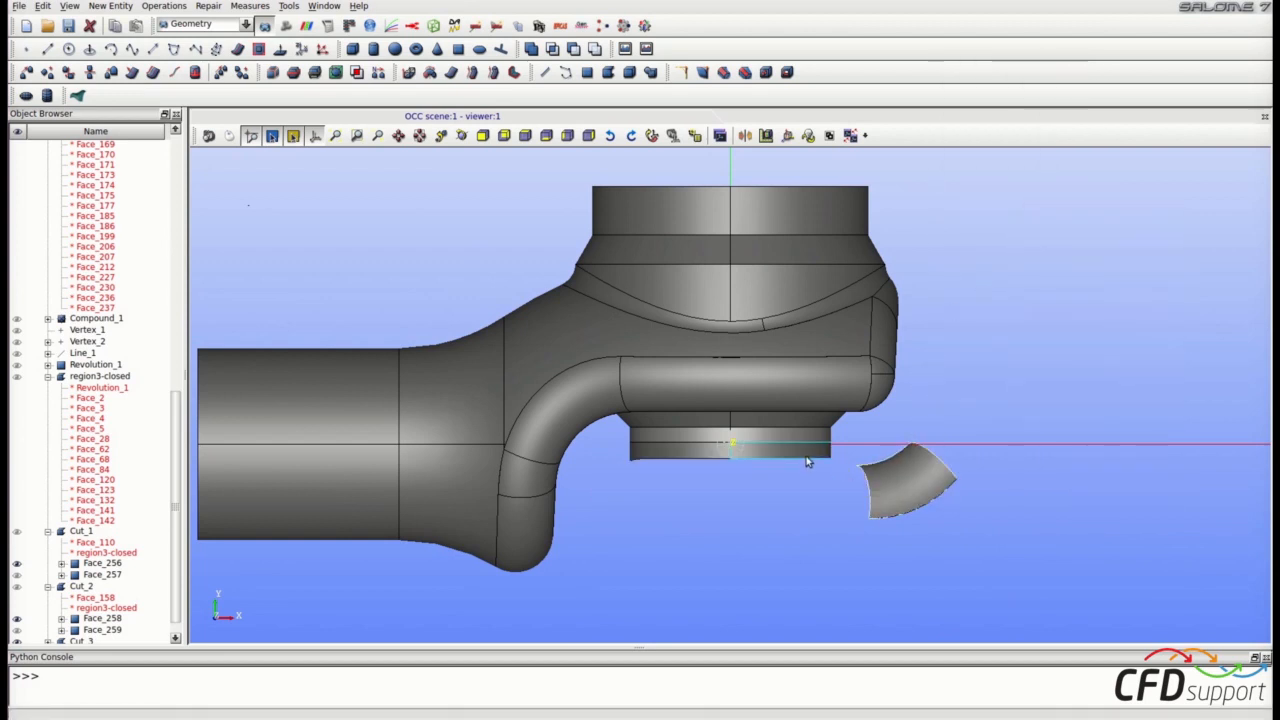
pyautogui.click(706, 456)
pyautogui.rightClick(718, 484)
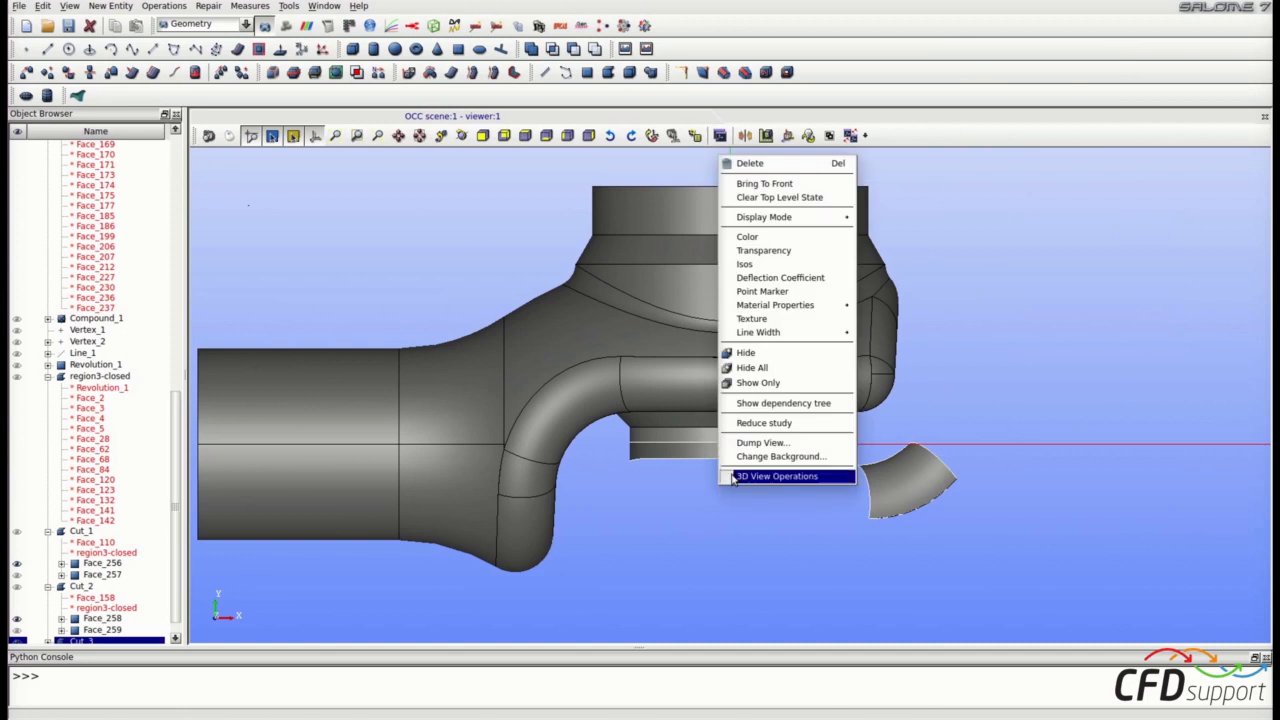
pyautogui.click(746, 353)
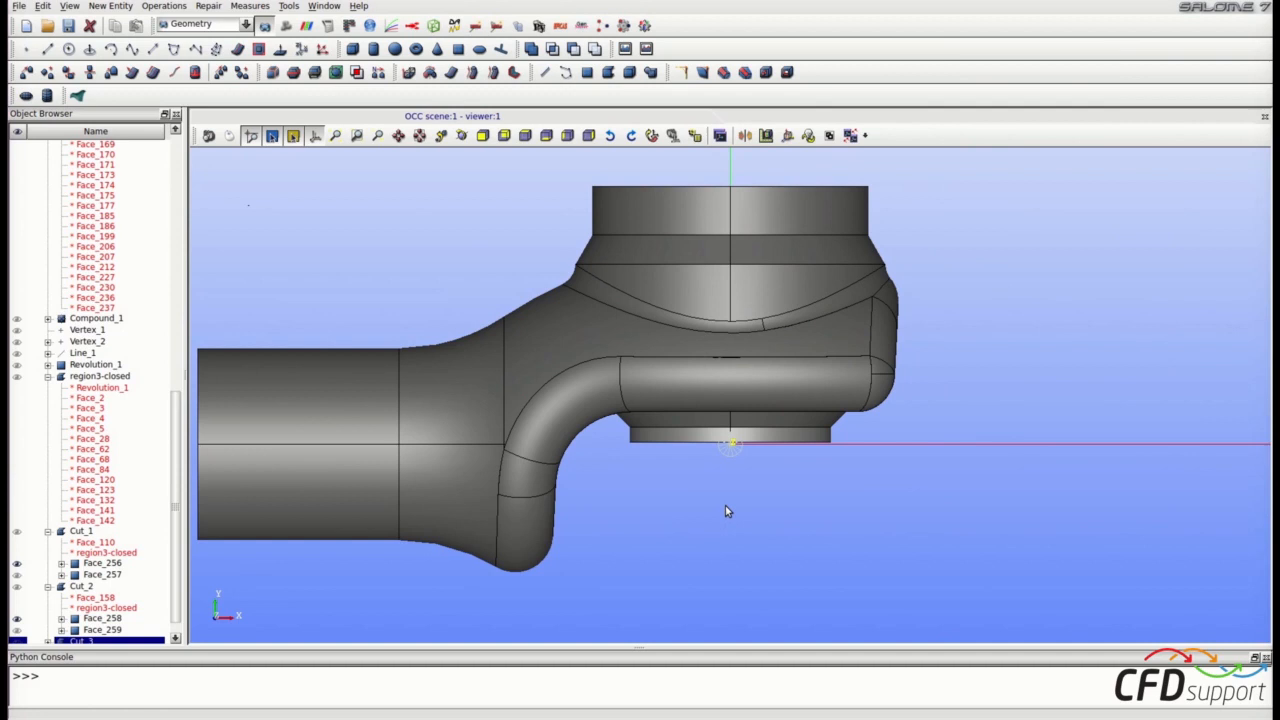
# Step: Build a shell named region1 from all the displayed faces of the upper valve body
pyautogui.moveTo(923, 167); pyautogui.dragTo(192, 558)
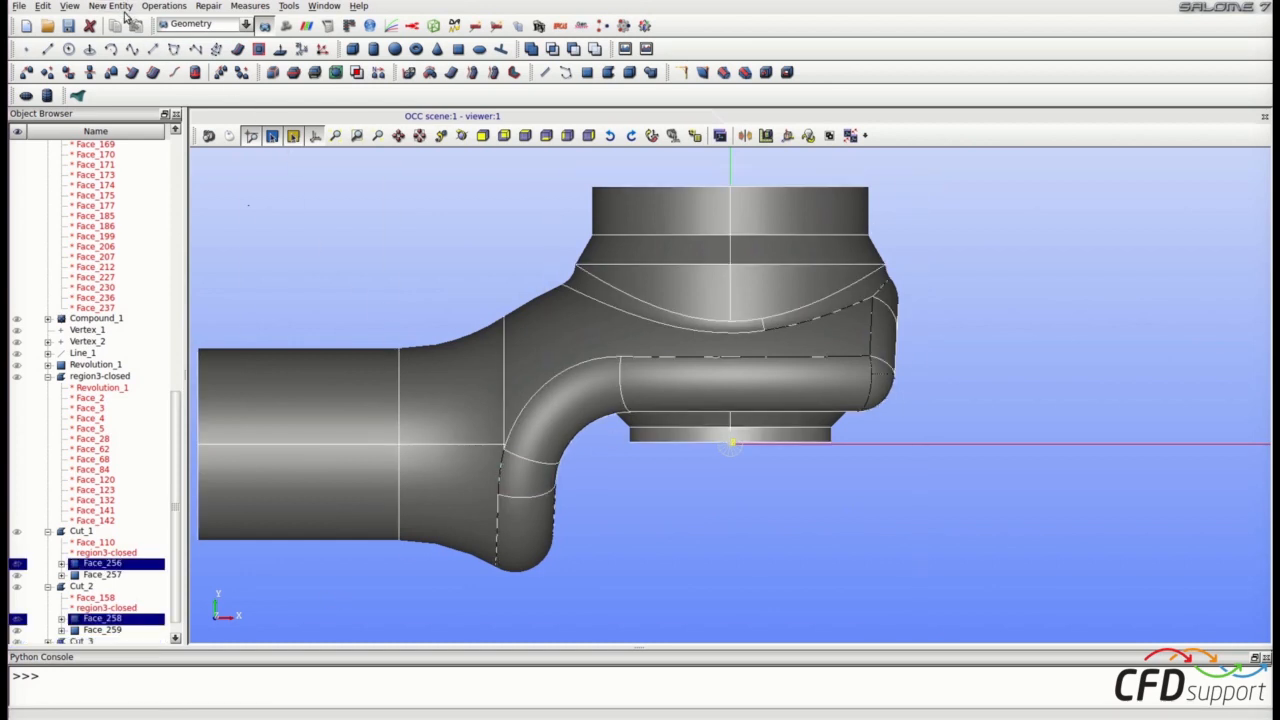
pyautogui.click(128, 6)
pyautogui.moveTo(179, 147)
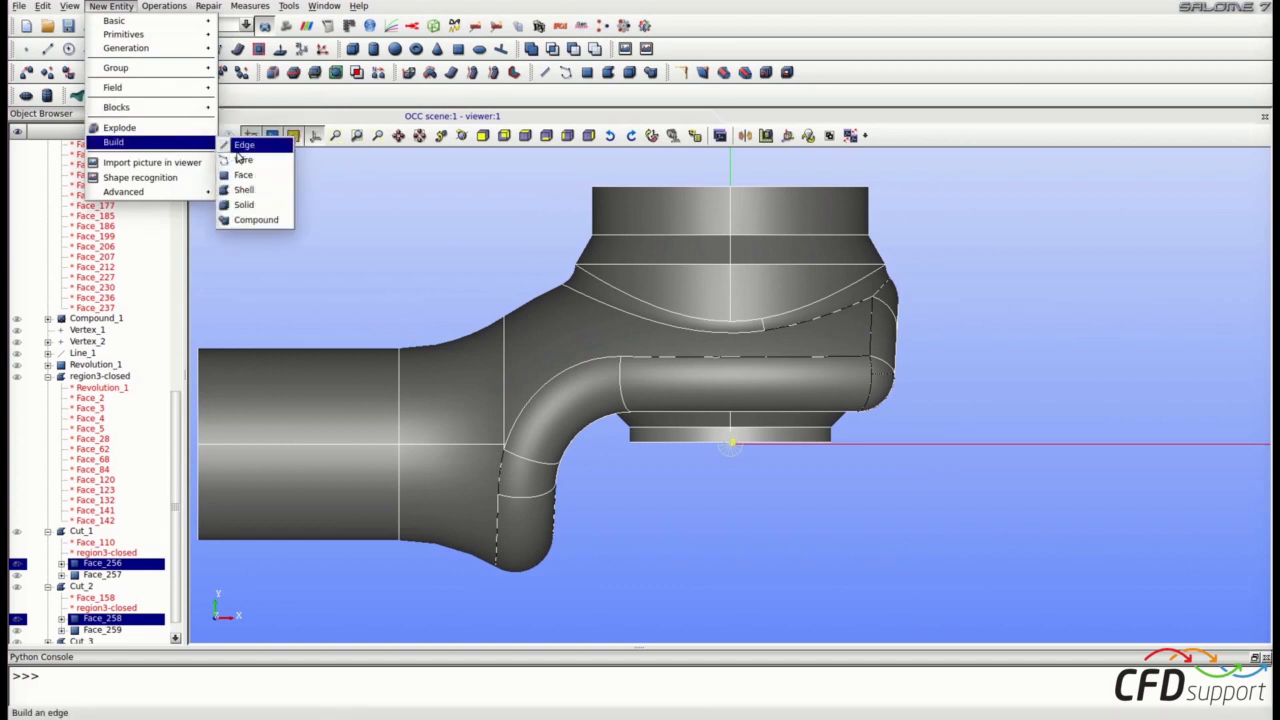
pyautogui.click(244, 190)
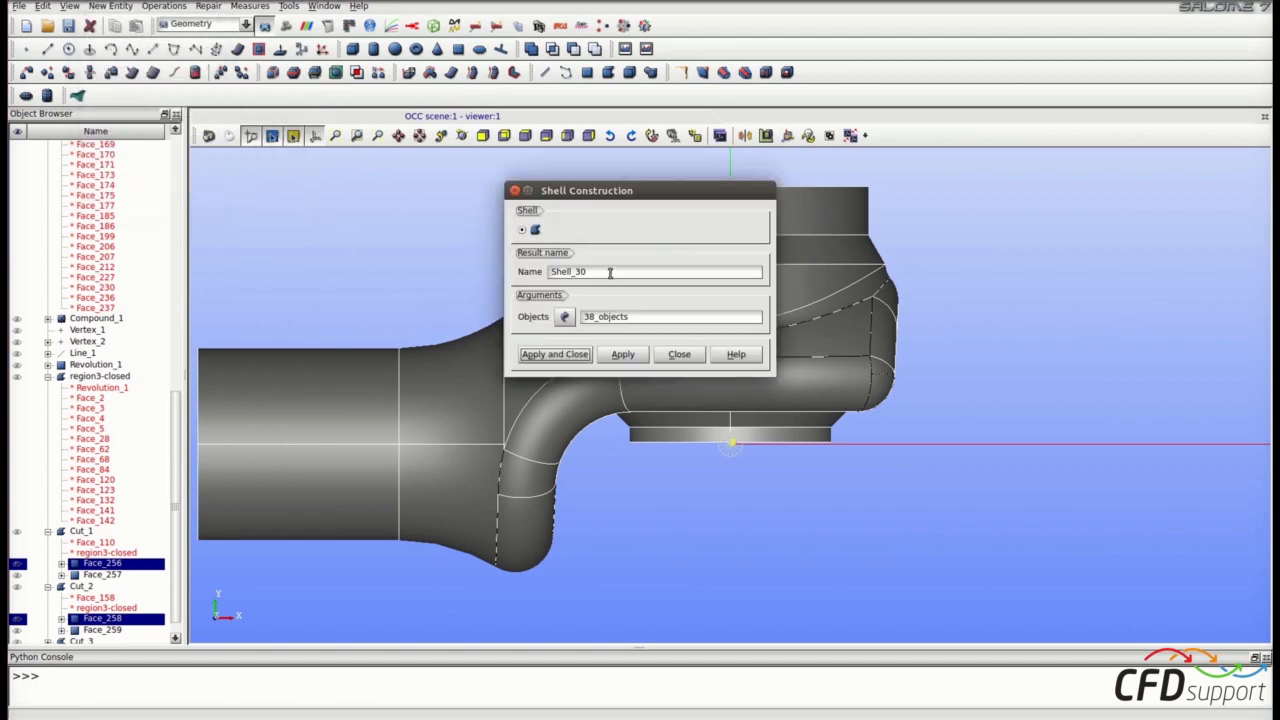
pyautogui.moveTo(606, 269); pyautogui.dragTo(503, 260)
pyautogui.write('regio')
pyautogui.click(555, 355)
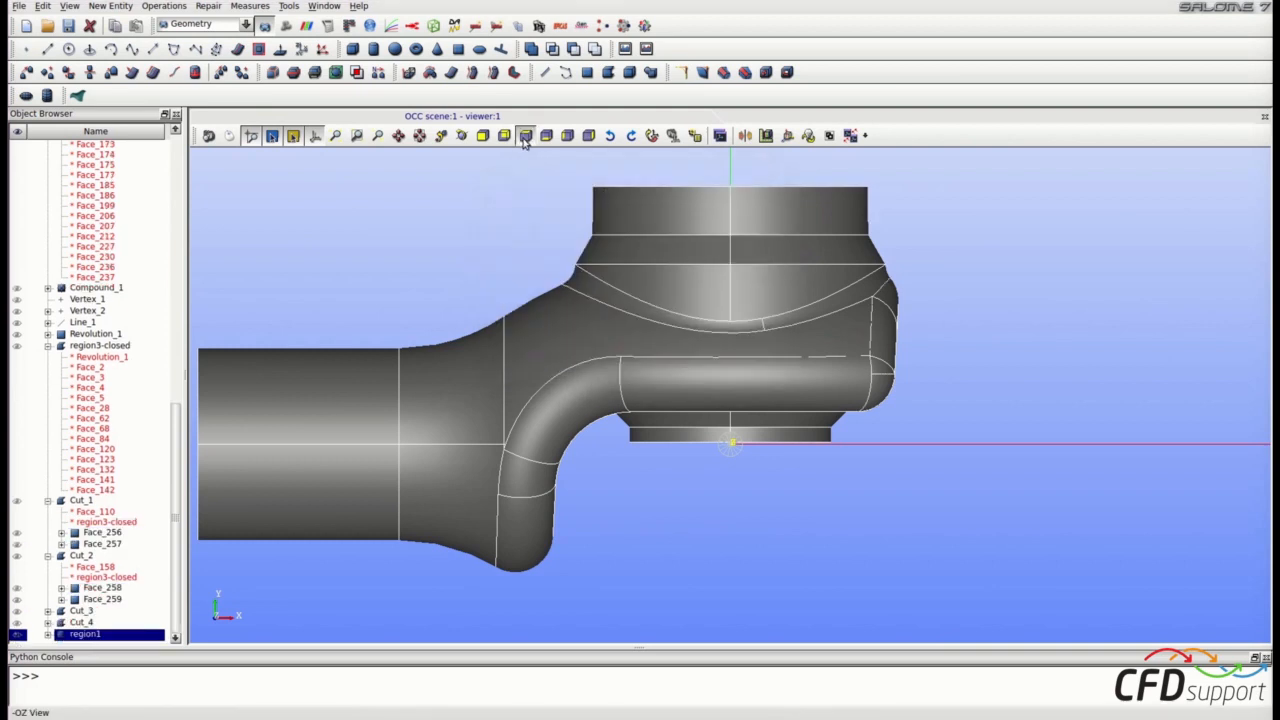
# Step: Suppress all holes of the region1 shell and name the result region1-closed
pyautogui.click(523, 137)
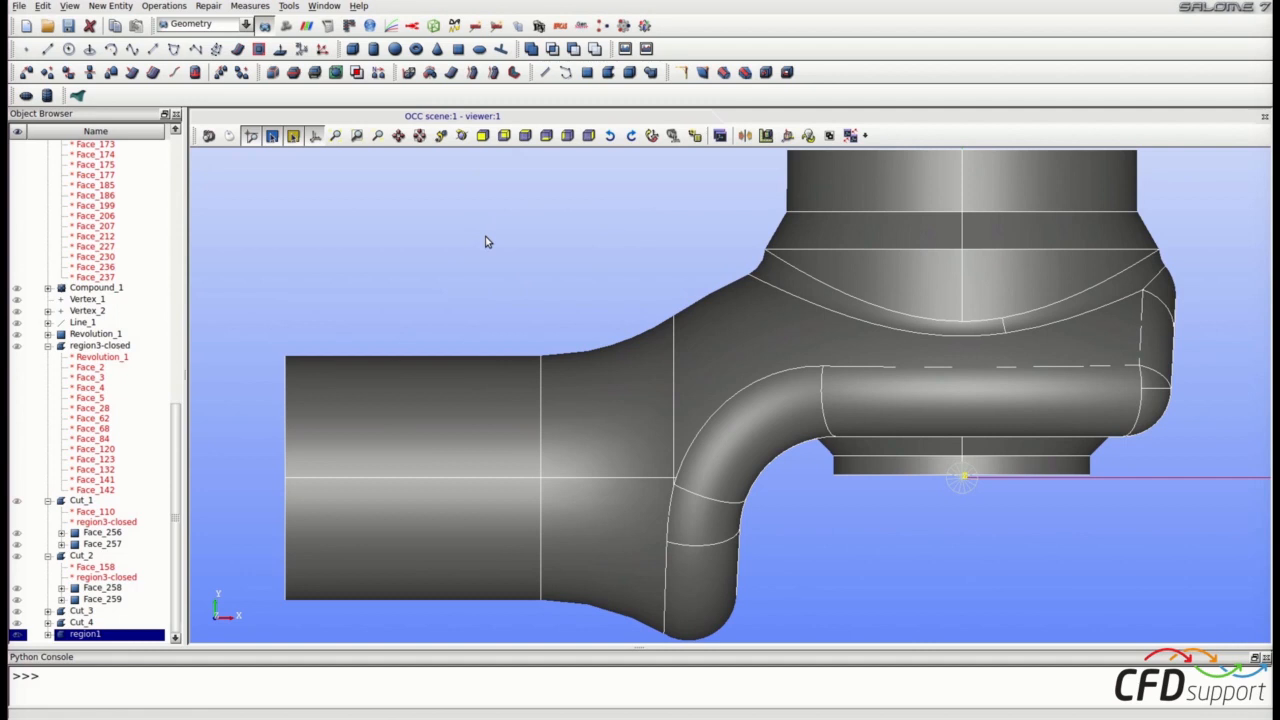
pyautogui.keyDown('ctrl'); pyautogui.moveTo(566, 250); pyautogui.dragTo(743, 472, button='right'); pyautogui.keyUp('ctrl')
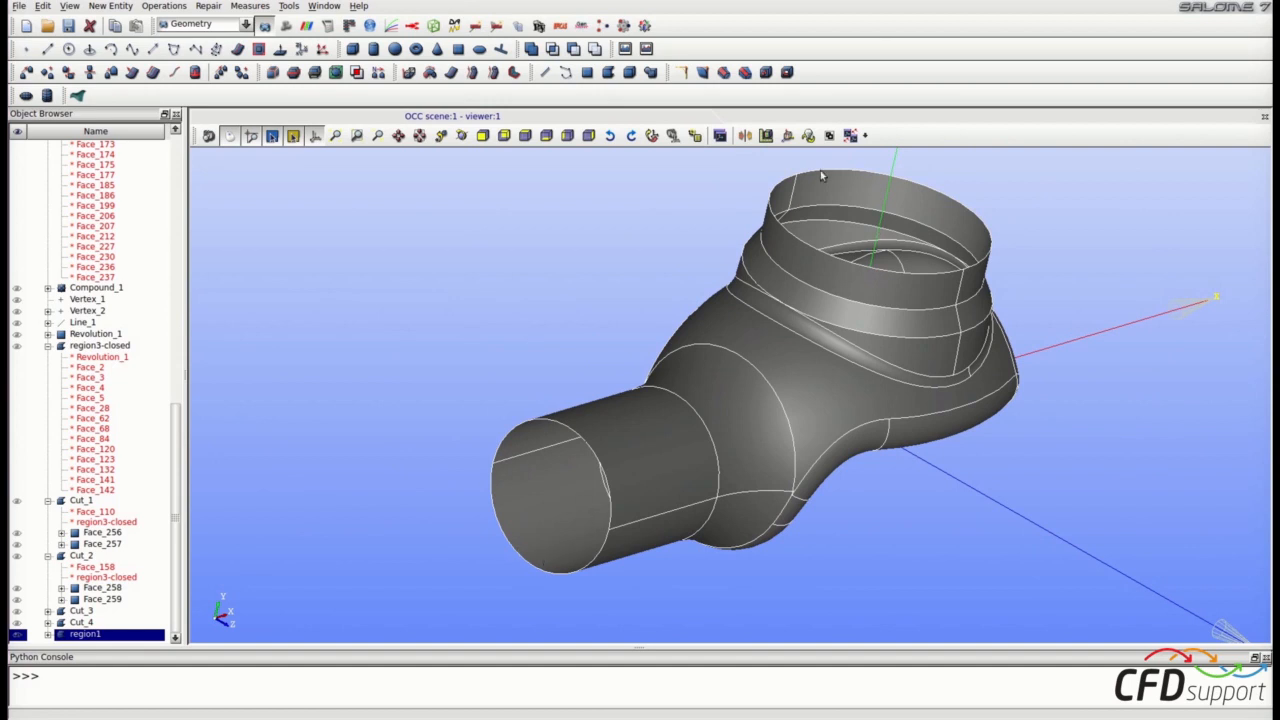
pyautogui.keyDown('ctrl'); pyautogui.moveTo(798, 204); pyautogui.dragTo(808, 361, button='right'); pyautogui.keyUp('ctrl')
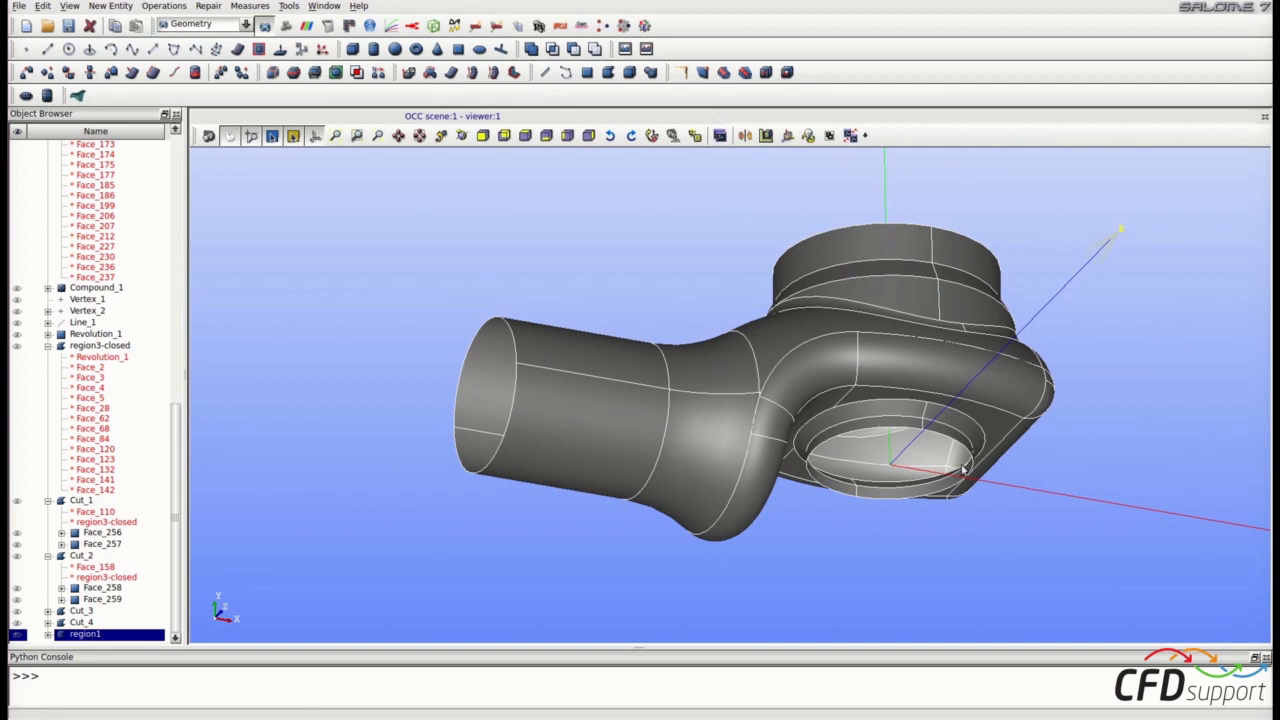
pyautogui.keyDown('ctrl'); pyautogui.moveTo(803, 358); pyautogui.dragTo(761, 462, button='right'); pyautogui.keyUp('ctrl')
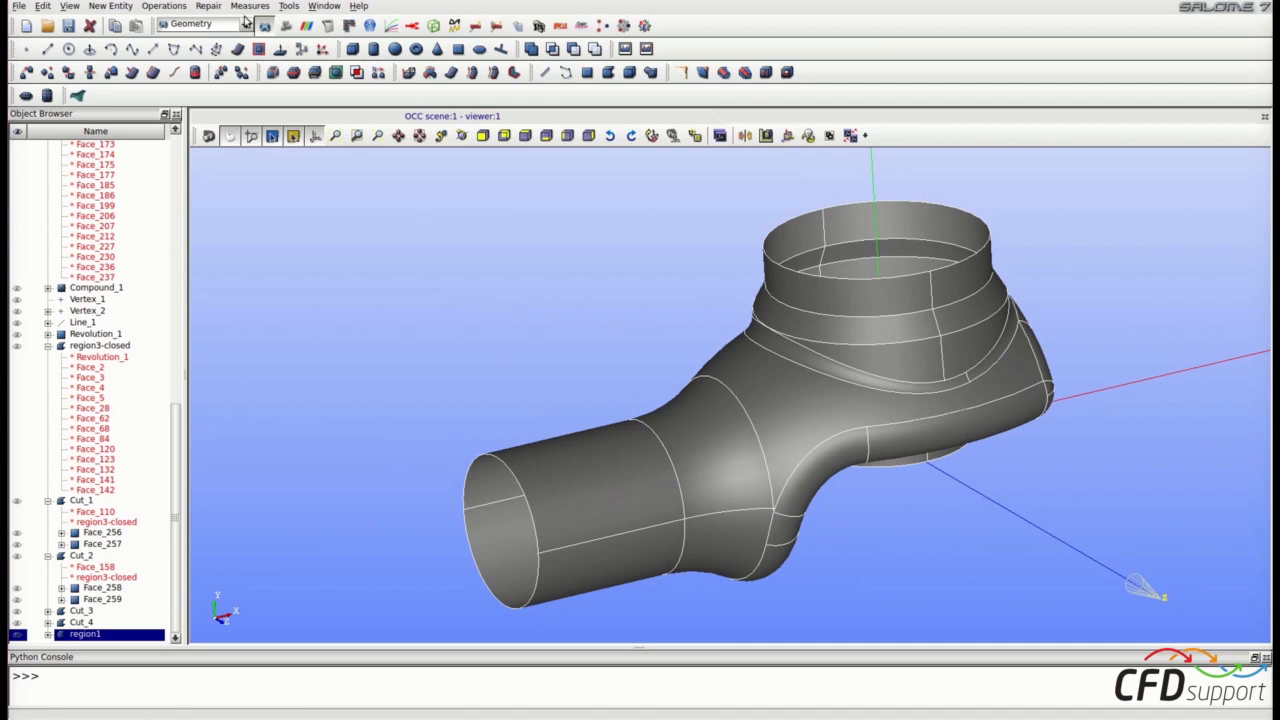
pyautogui.click(198, 7)
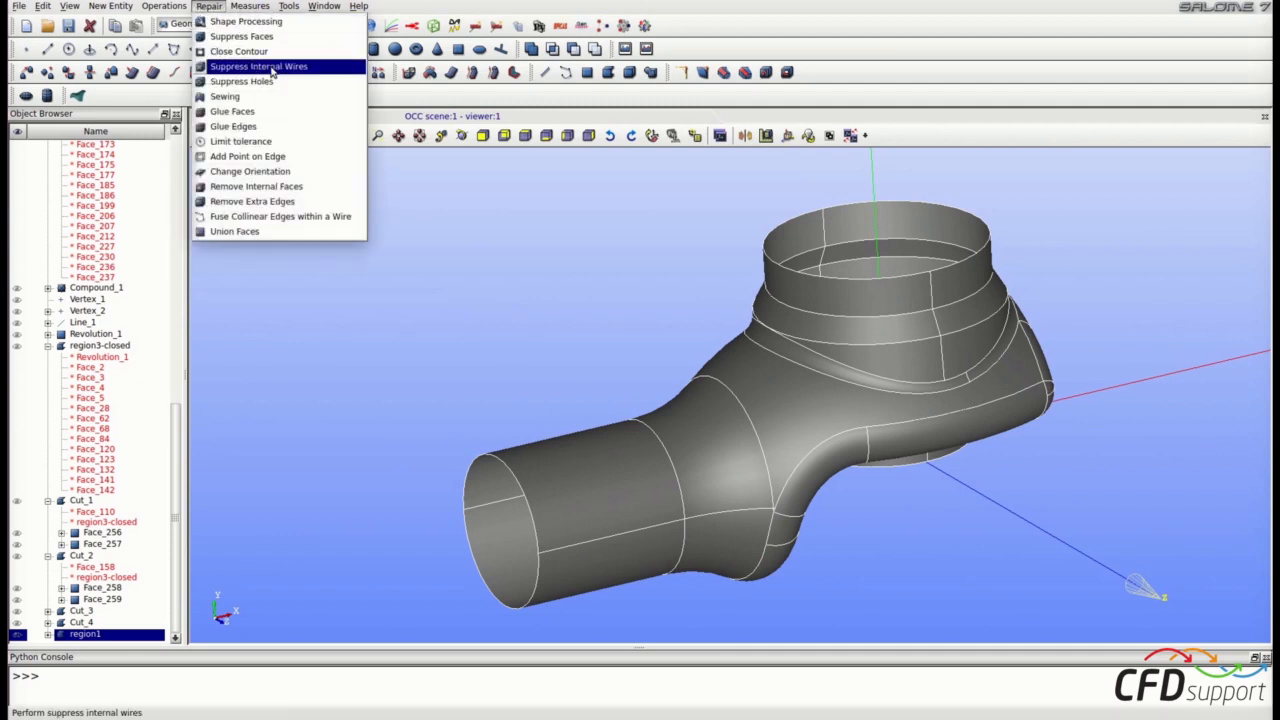
pyautogui.click(320, 84)
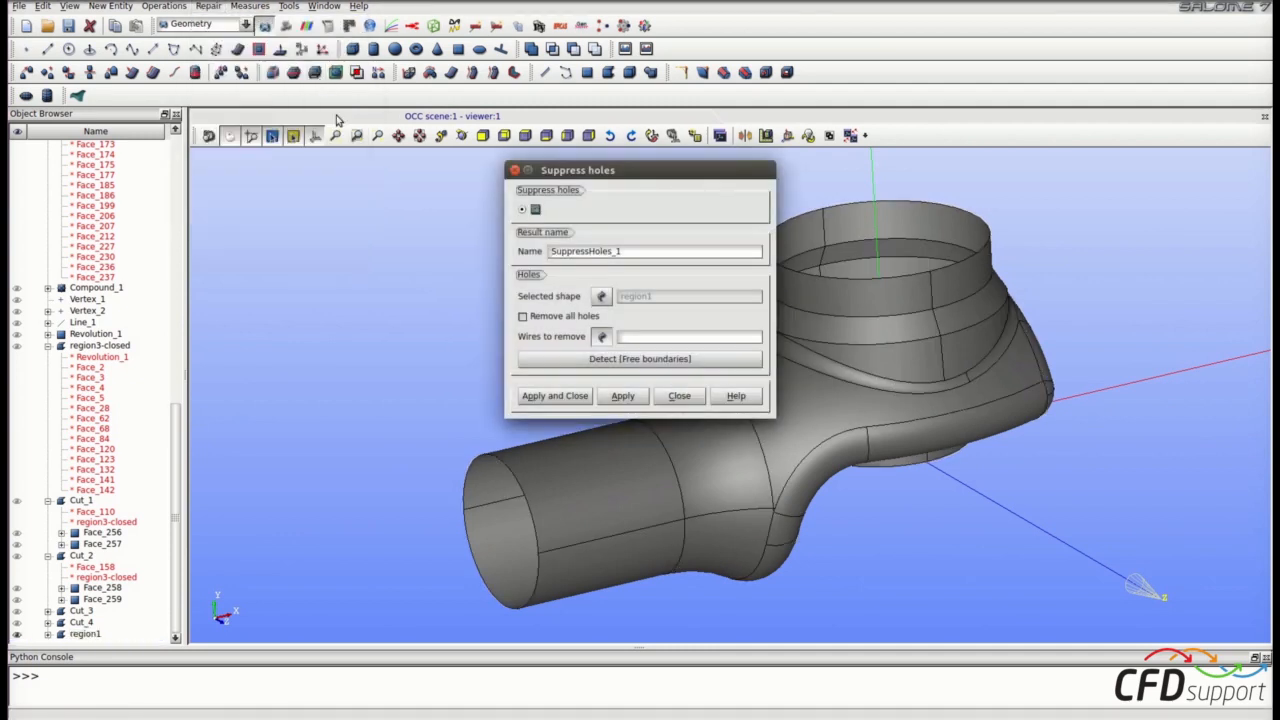
pyautogui.moveTo(621, 254); pyautogui.dragTo(483, 258)
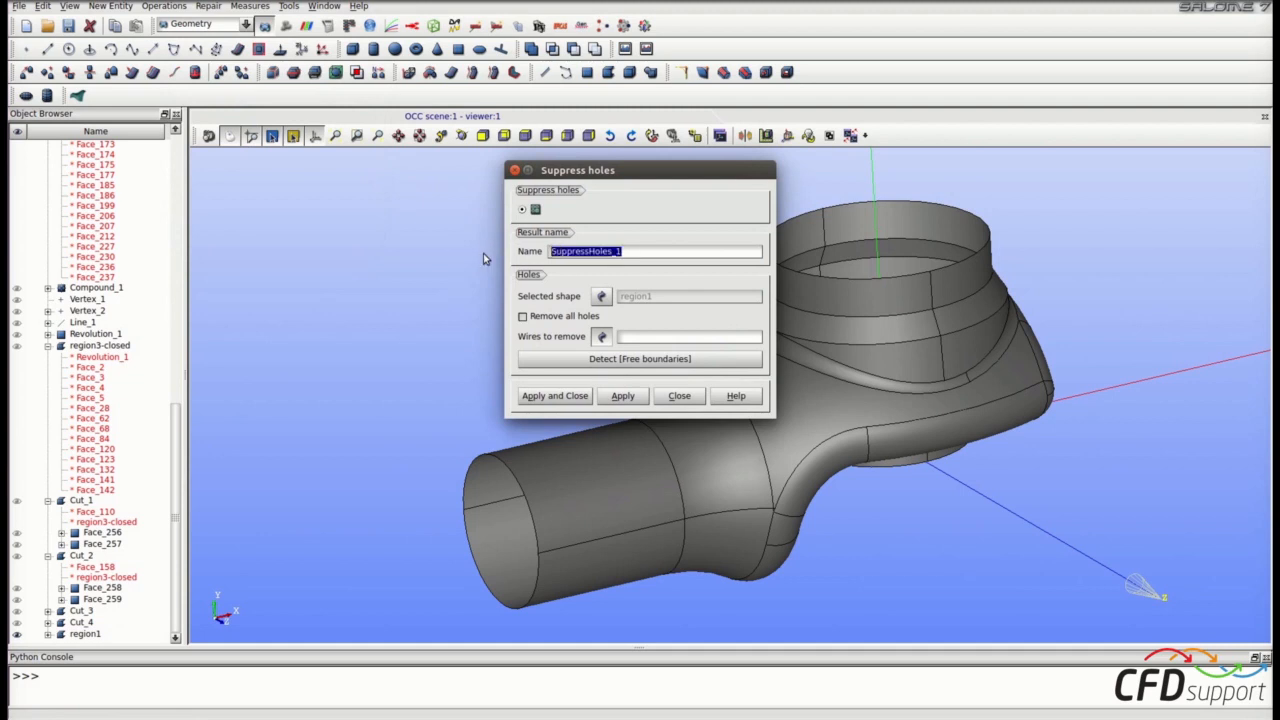
pyautogui.write('region1-closed')
pyautogui.click(522, 316)
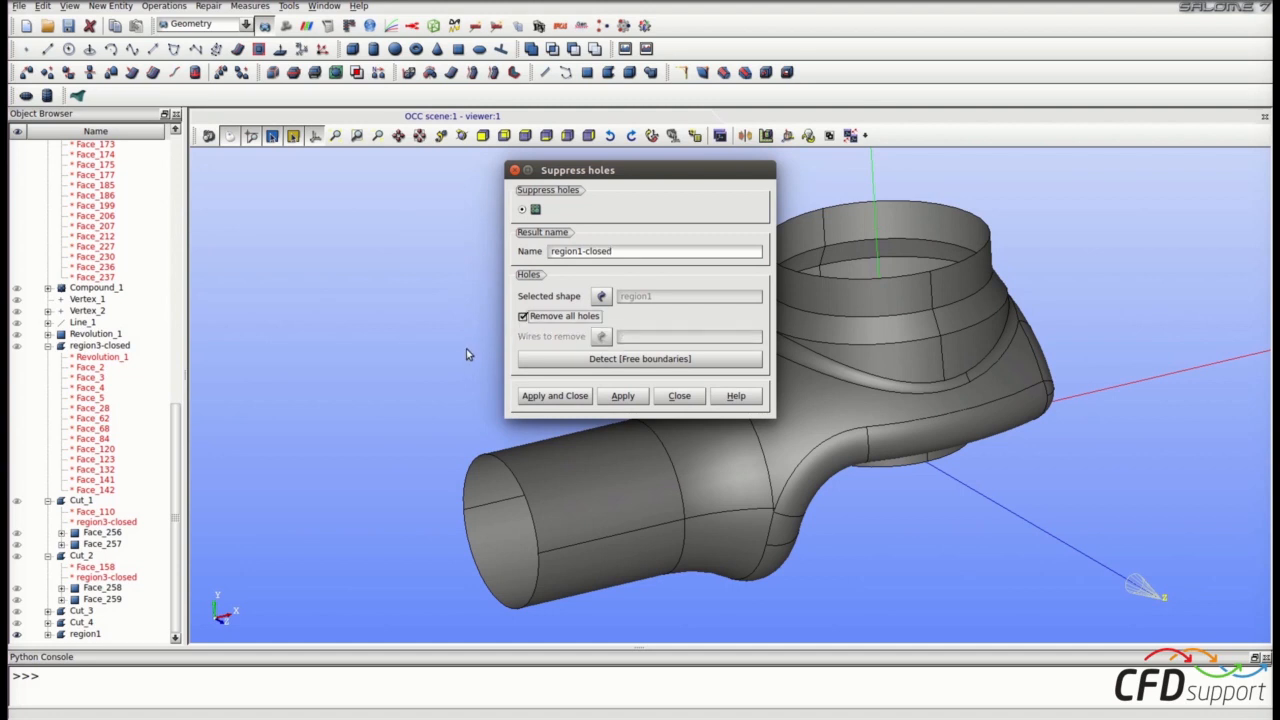
pyautogui.click(540, 398)
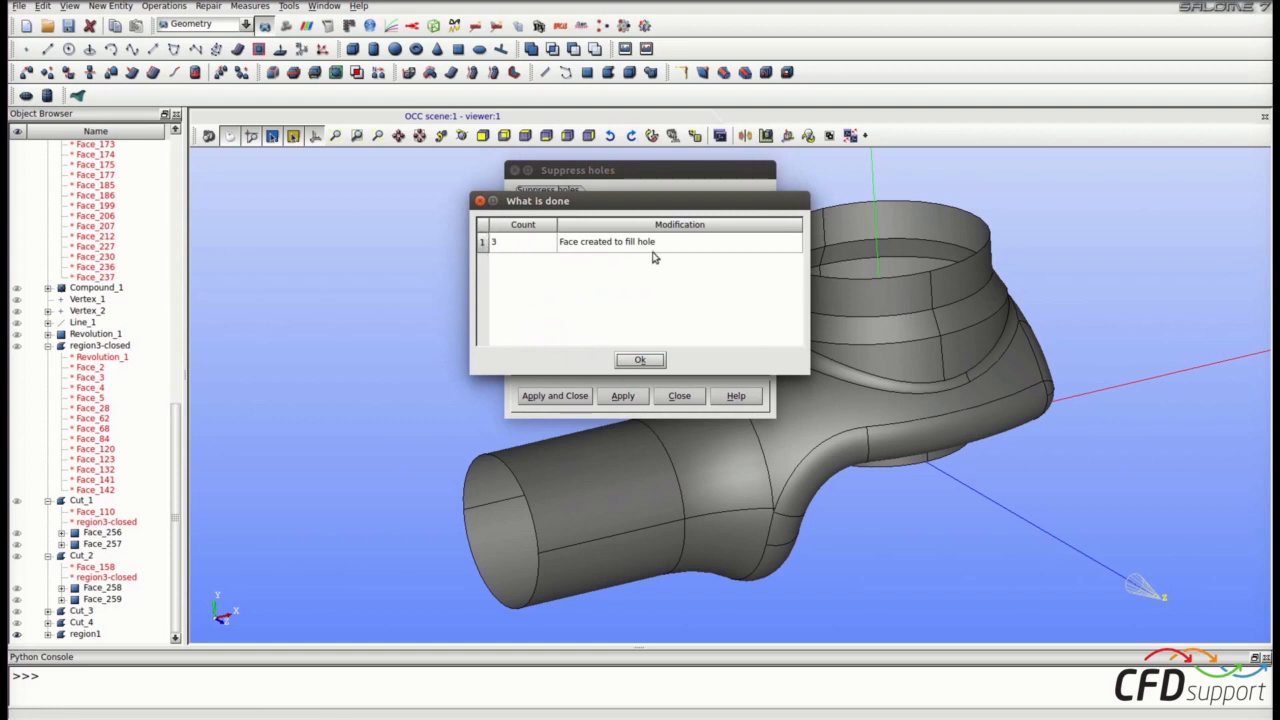
pyautogui.click(636, 360)
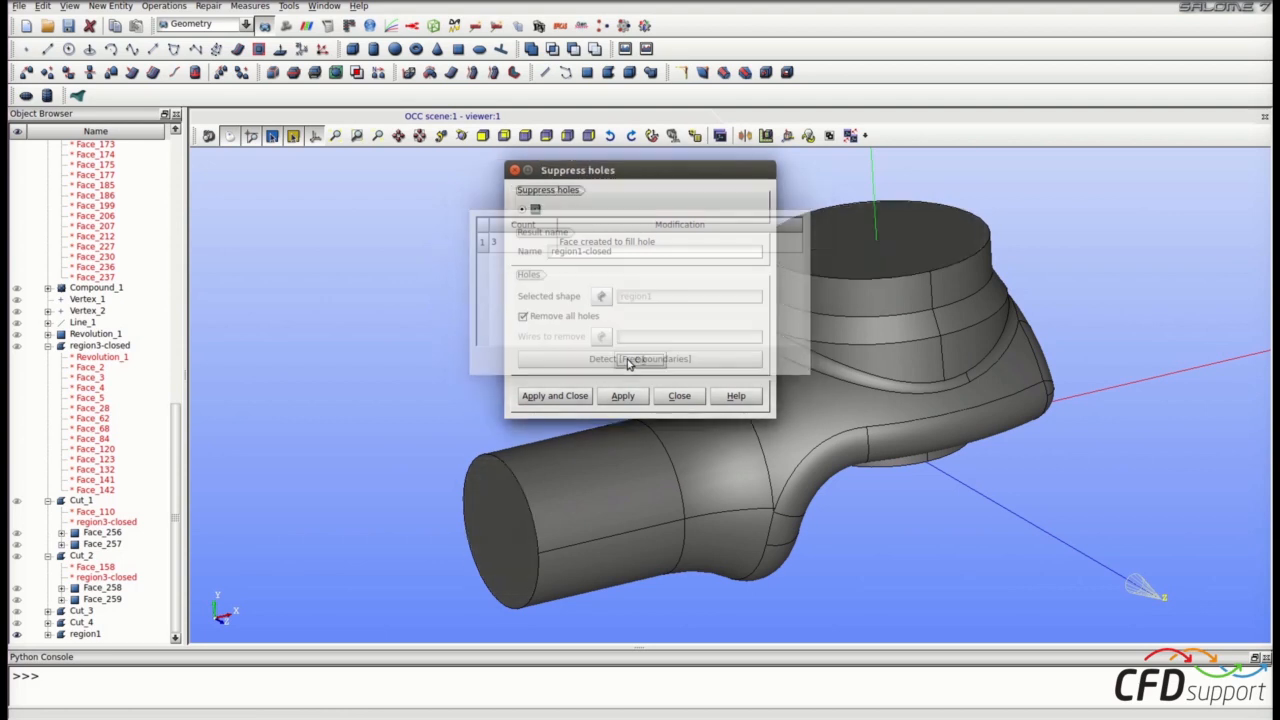
# Step: Inspect the capped openings of region1-closed and hide the shell
pyautogui.keyDown('ctrl'); pyautogui.moveTo(507, 516); pyautogui.dragTo(617, 506, button='right'); pyautogui.keyUp('ctrl')
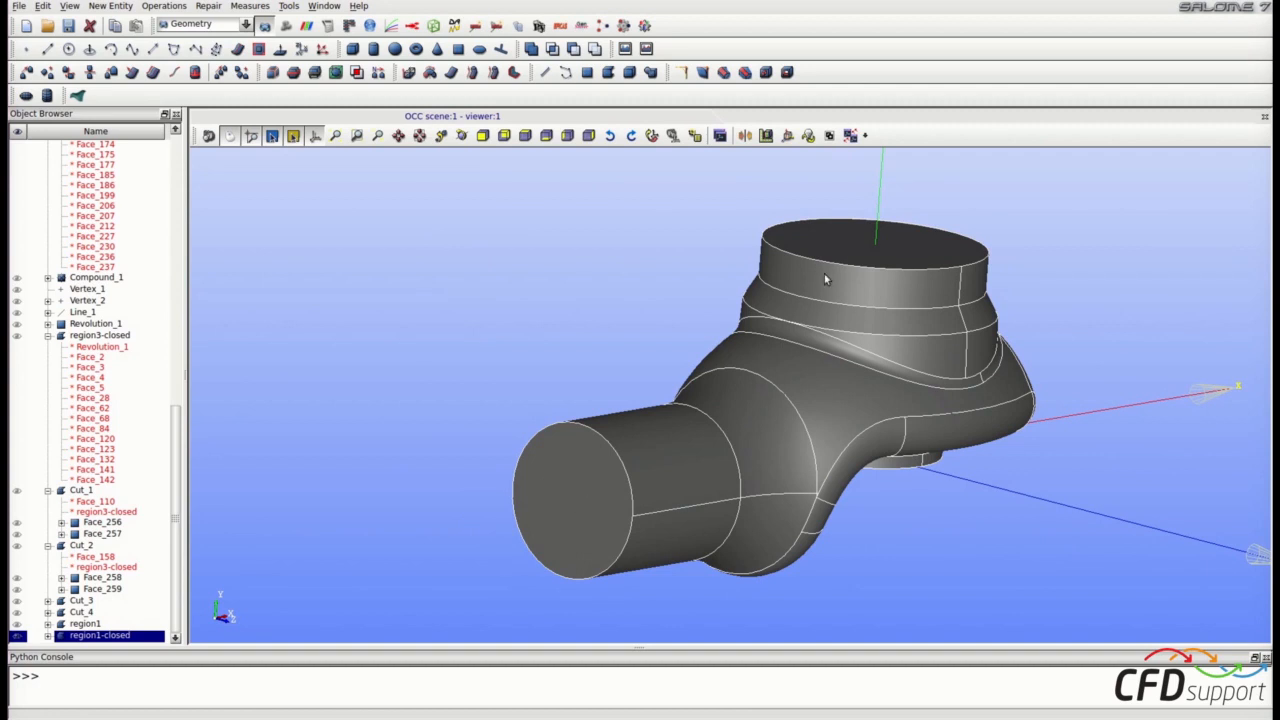
pyautogui.keyDown('ctrl'); pyautogui.moveTo(880, 424); pyautogui.dragTo(883, 513, button='right'); pyautogui.keyUp('ctrl')
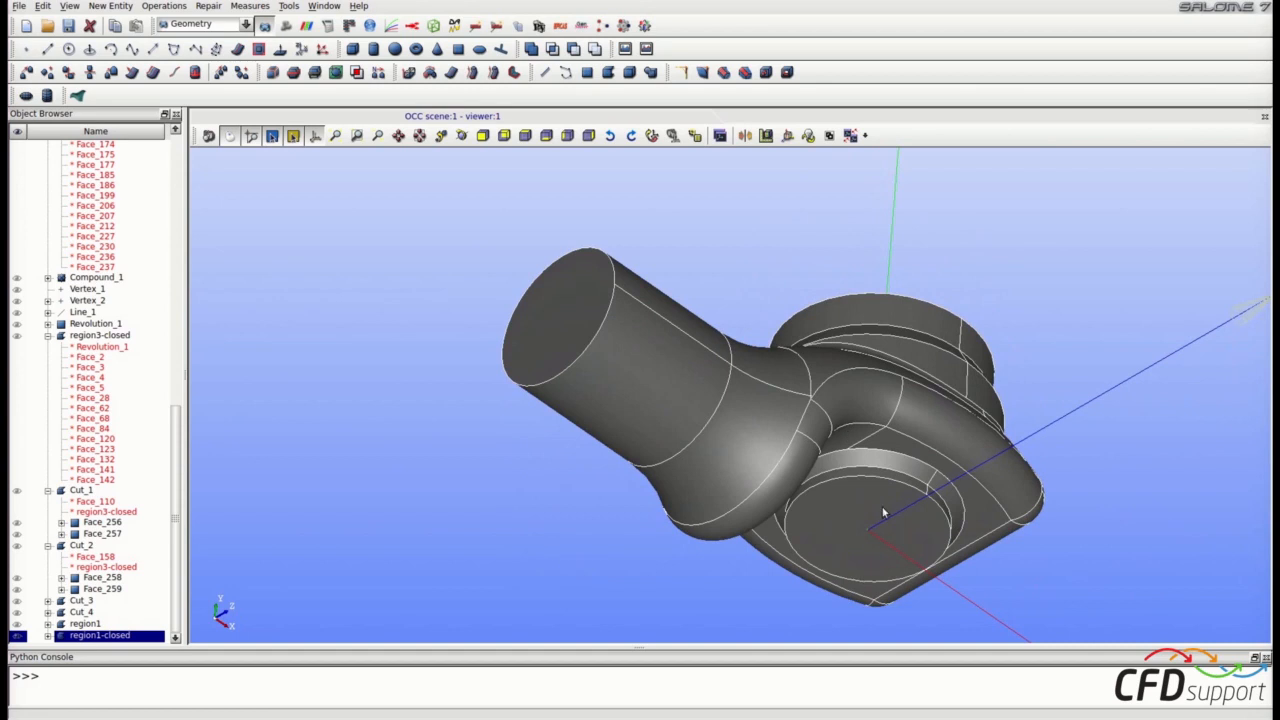
pyautogui.keyDown('ctrl'); pyautogui.moveTo(755, 410); pyautogui.dragTo(705, 543, button='right'); pyautogui.keyUp('ctrl')
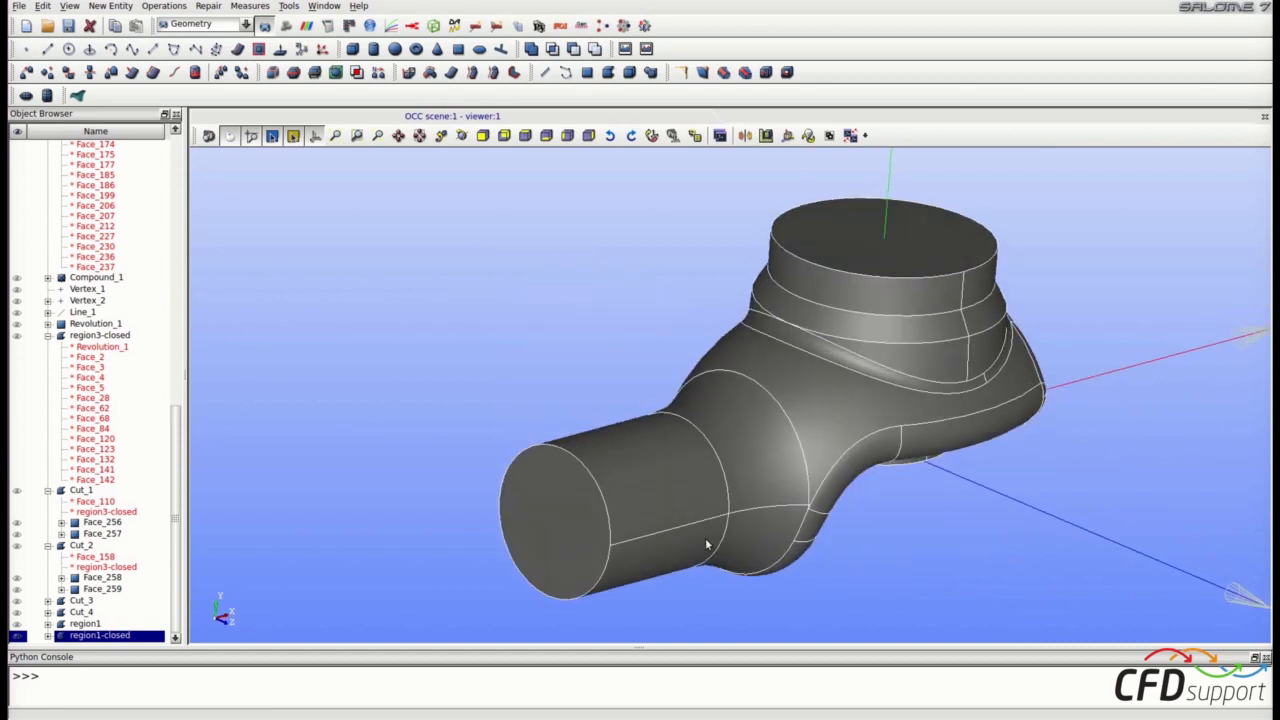
pyautogui.click(526, 135)
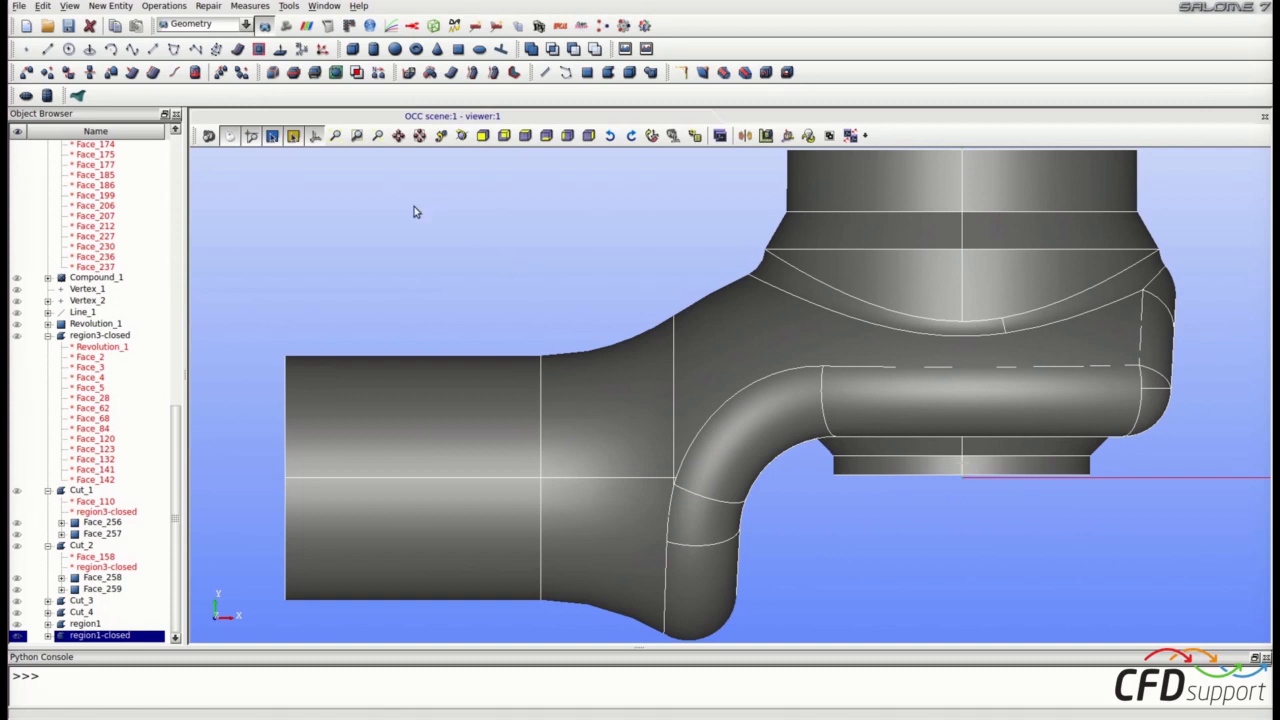
pyautogui.click(17, 636)
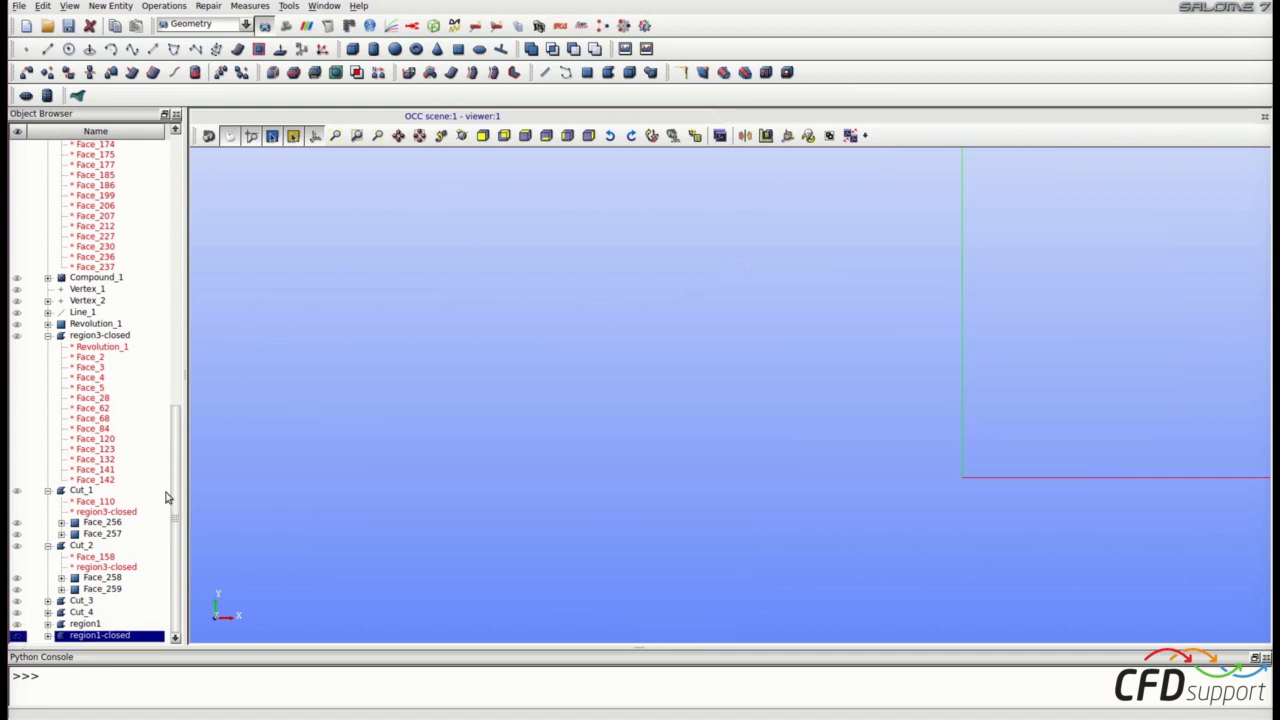
# Step: Display the faces listed under region12-first-version, from Face_19 to Face_237
pyautogui.scroll(1, 139, 490)
pyautogui.scroll(15, 139, 488)
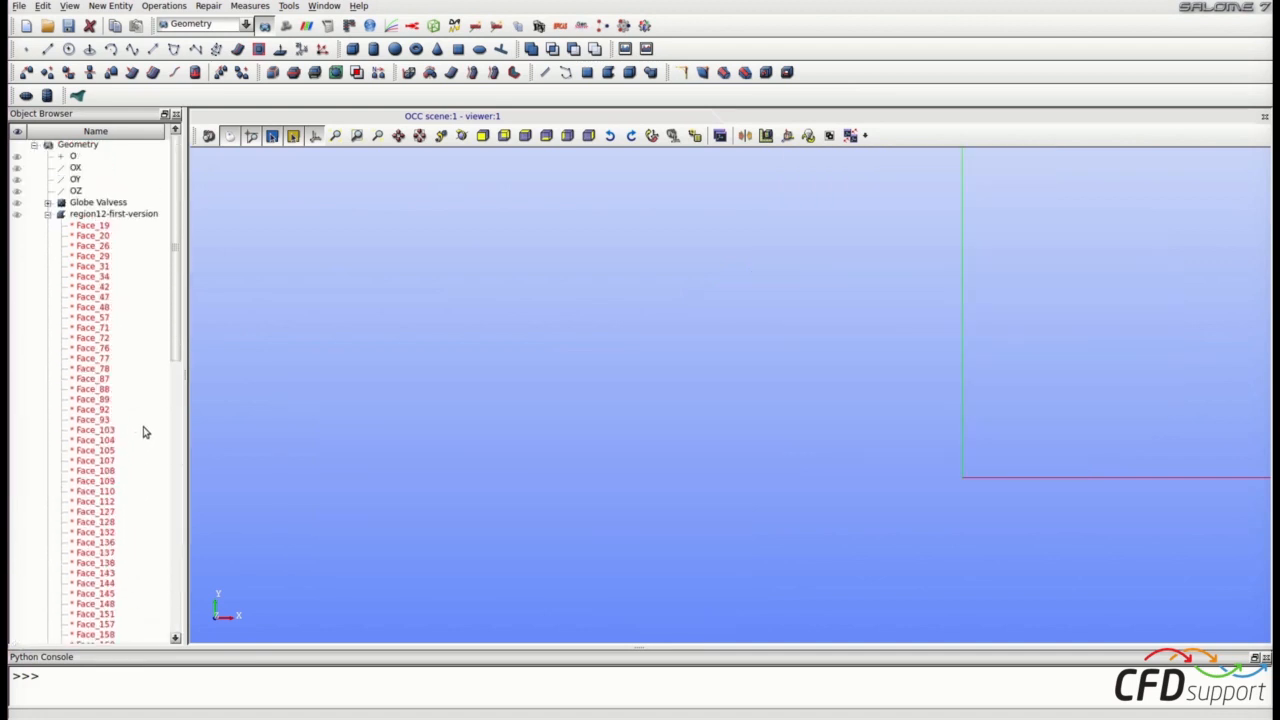
pyautogui.moveTo(95, 225); pyautogui.dragTo(127, 461)
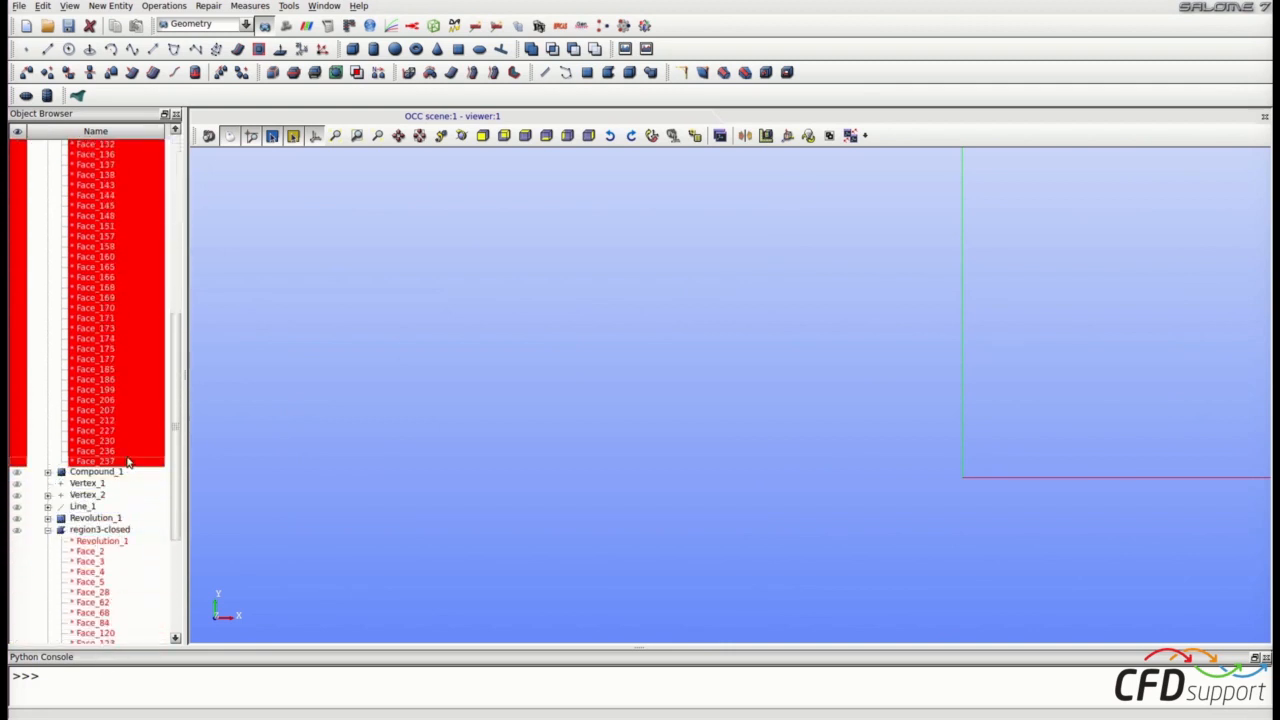
pyautogui.rightClick(134, 371)
pyautogui.click(157, 437)
pyautogui.click(525, 135)
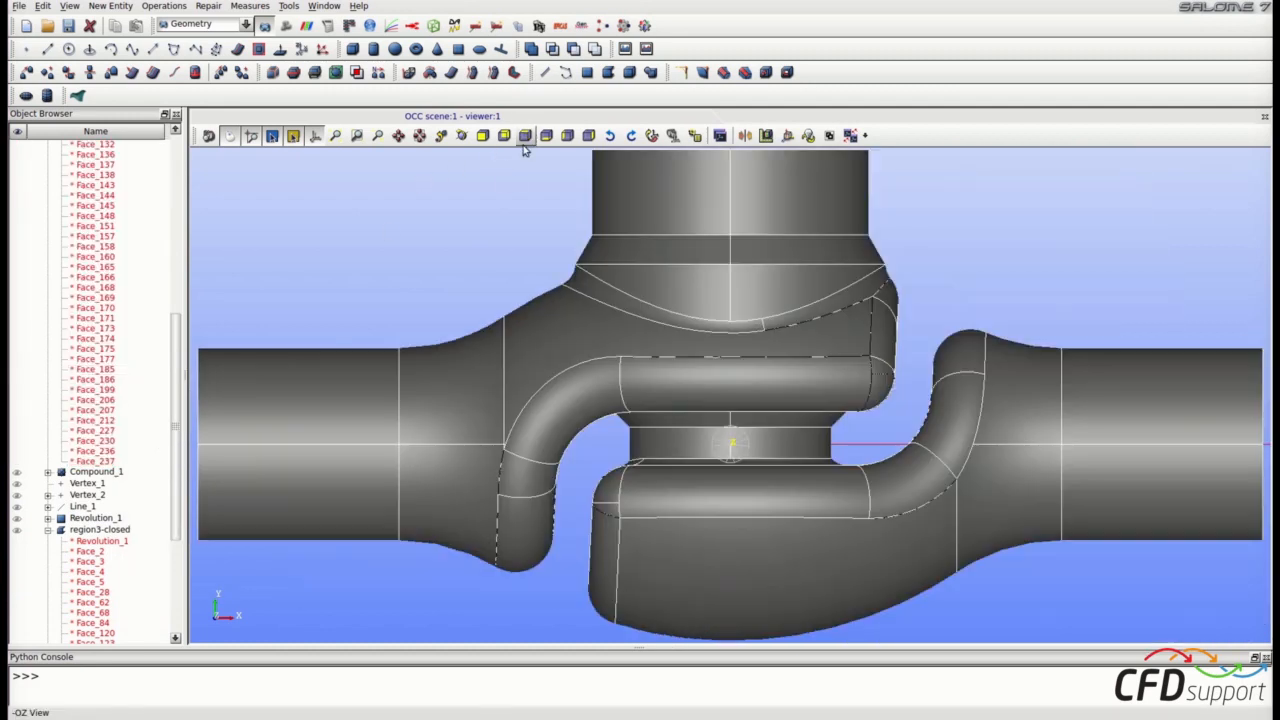
# Step: Hide the two uncut cylindrical seat faces and show Cut_3 and Cut_4 in their place
pyautogui.click(437, 203)
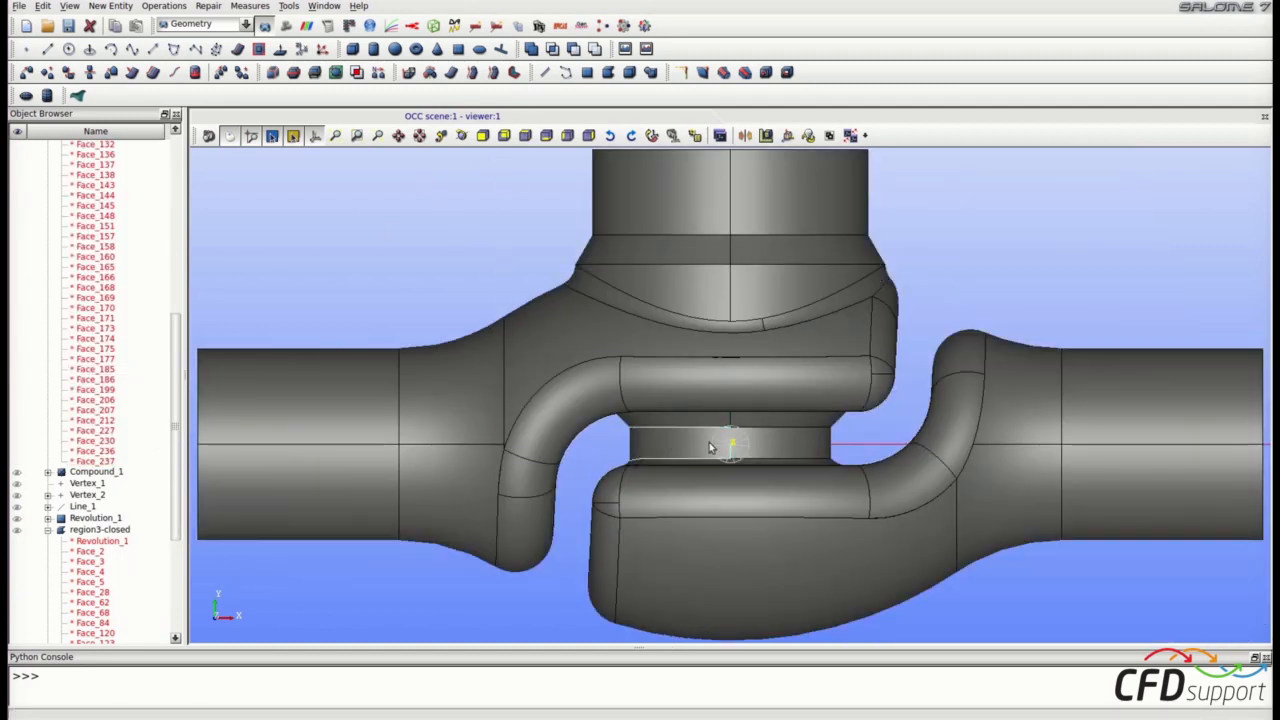
pyautogui.click(786, 446)
pyautogui.rightClick(966, 242)
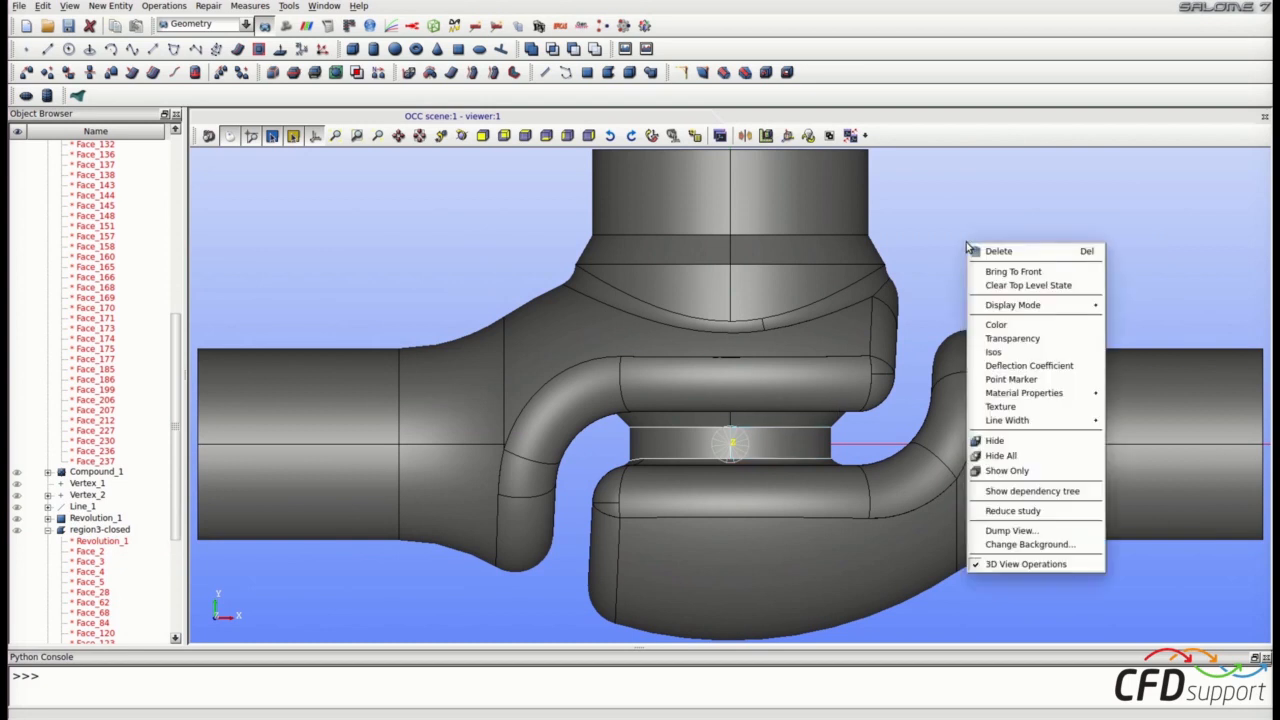
pyautogui.click(996, 440)
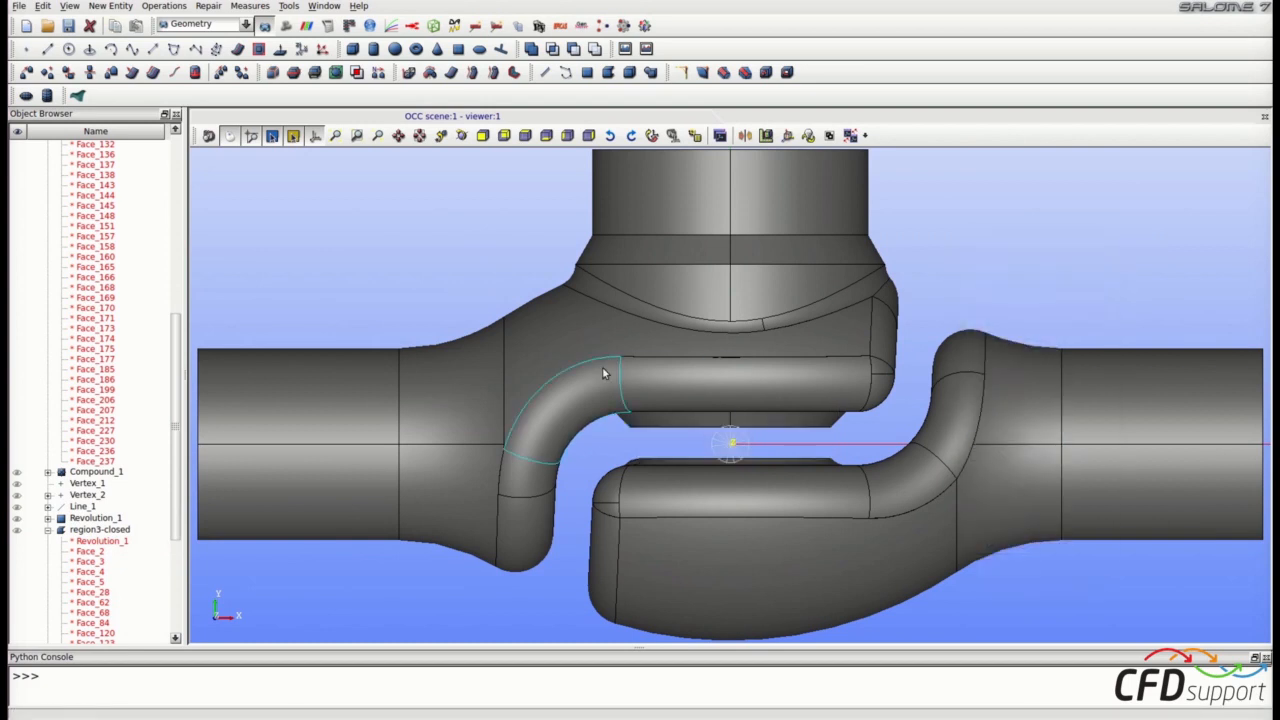
pyautogui.scroll(-6, 150, 385)
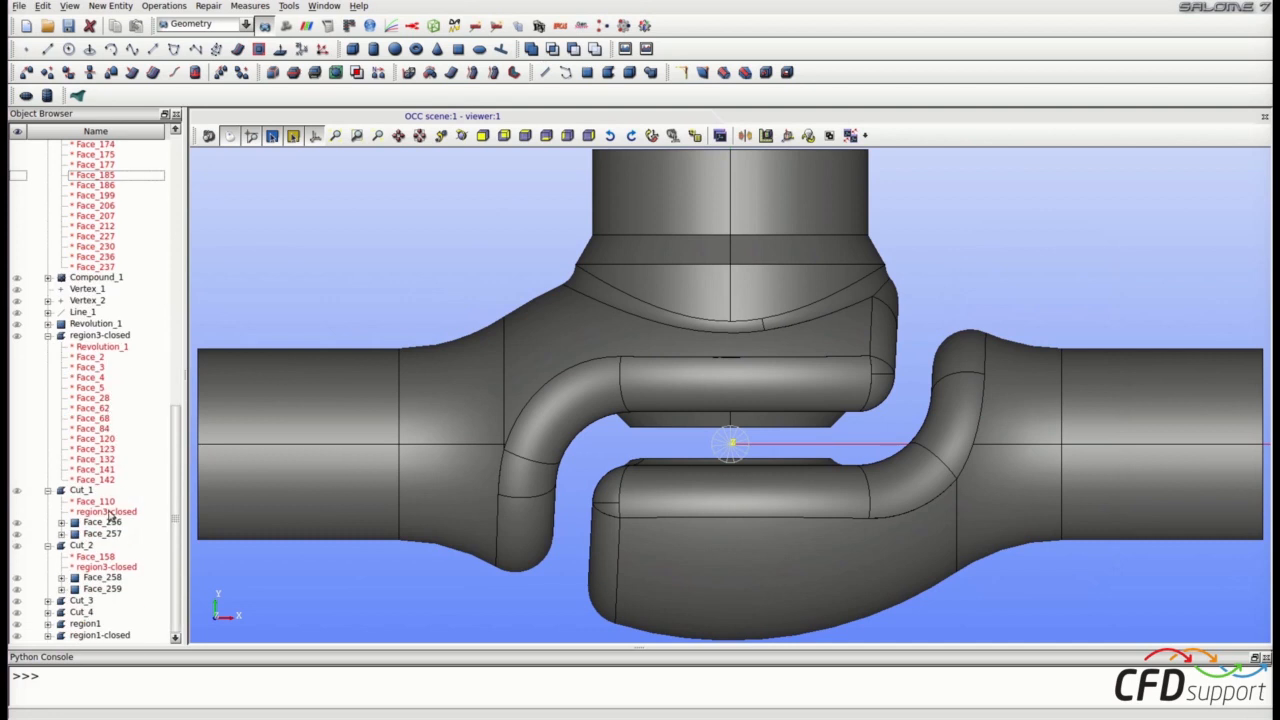
pyautogui.click(15, 612)
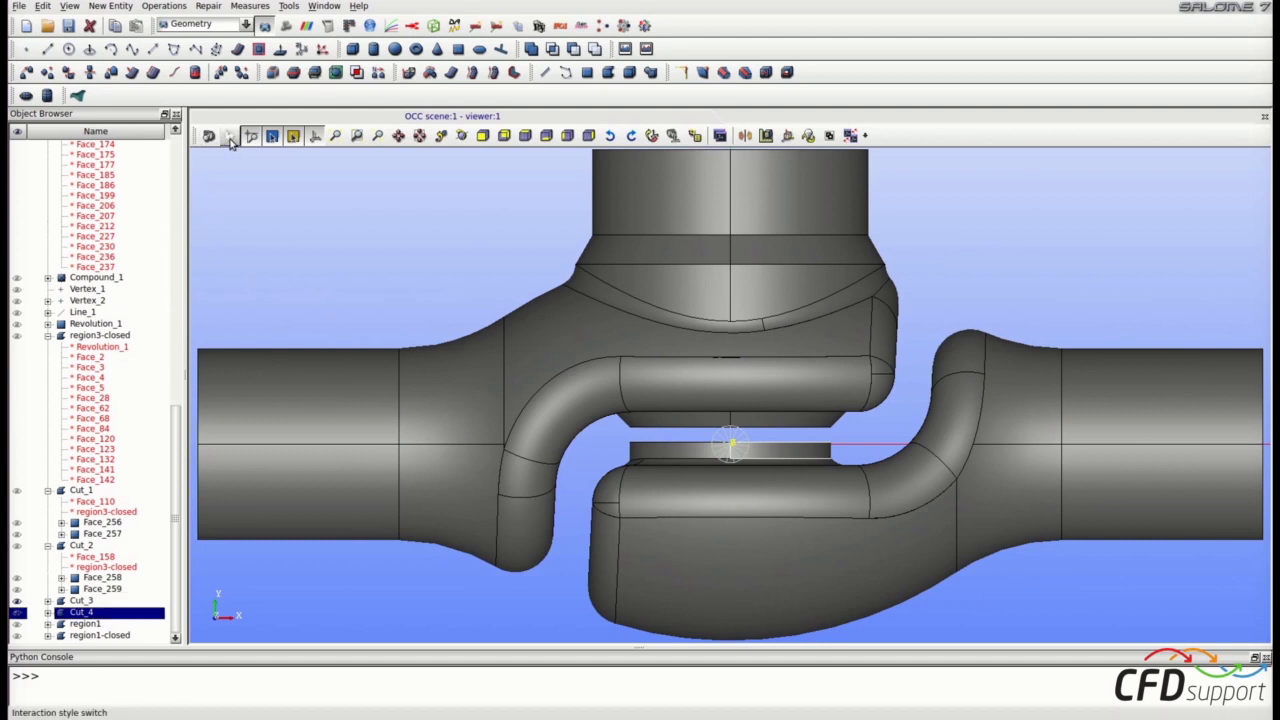
# Step: Hide the pipe faces at the negative X end, the bonnet neck and the enclosed upper chamber faces
pyautogui.moveTo(194, 154); pyautogui.dragTo(570, 614)
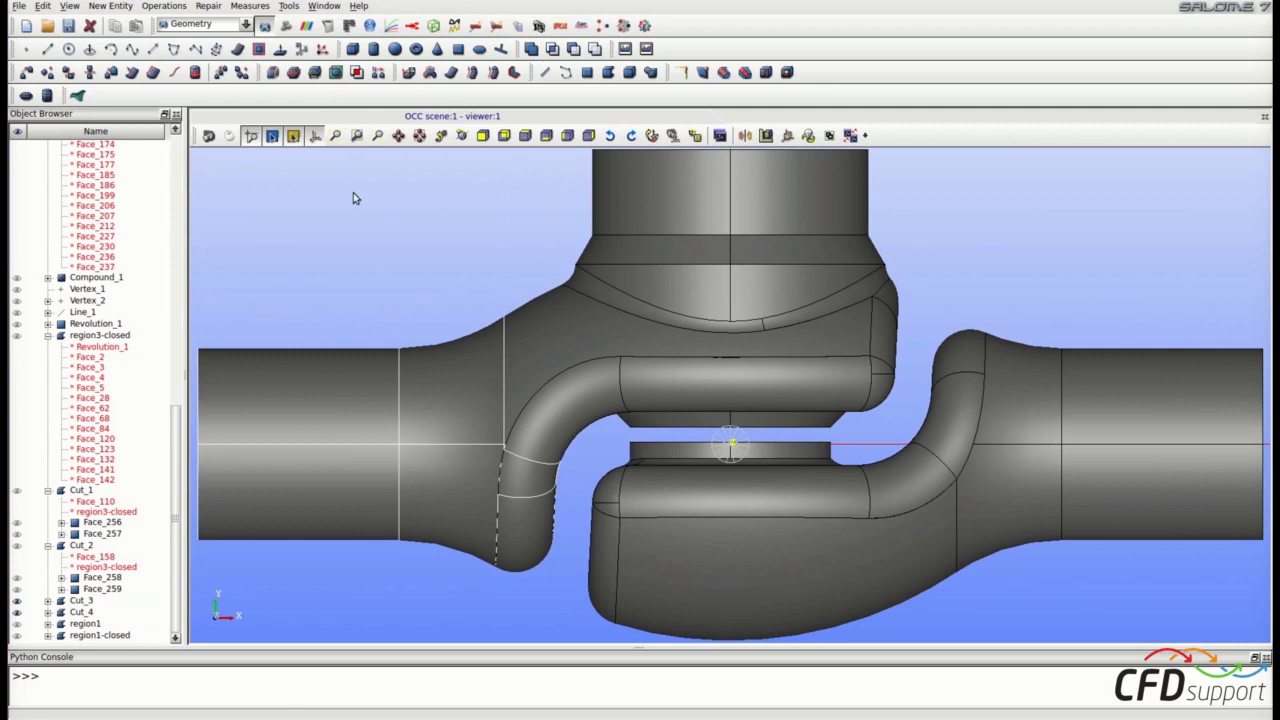
pyautogui.rightClick(359, 217)
pyautogui.click(390, 412)
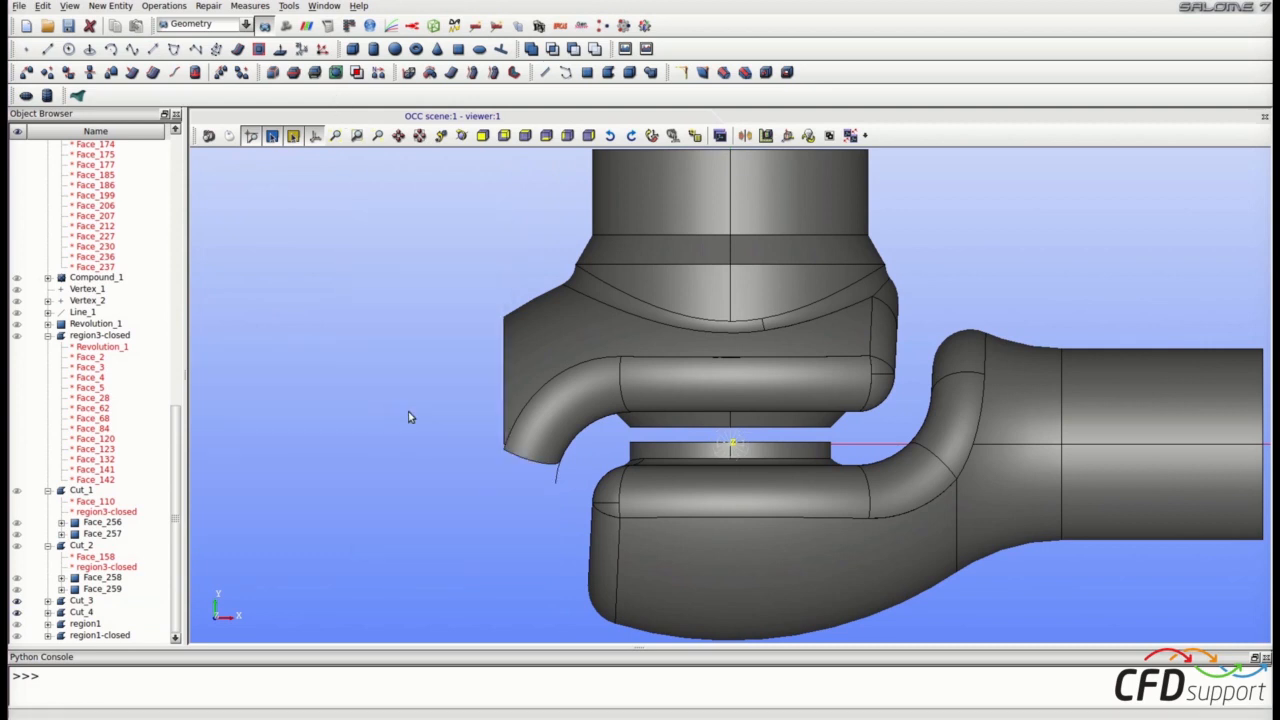
pyautogui.moveTo(452, 152); pyautogui.dragTo(911, 438)
pyautogui.rightClick(376, 349)
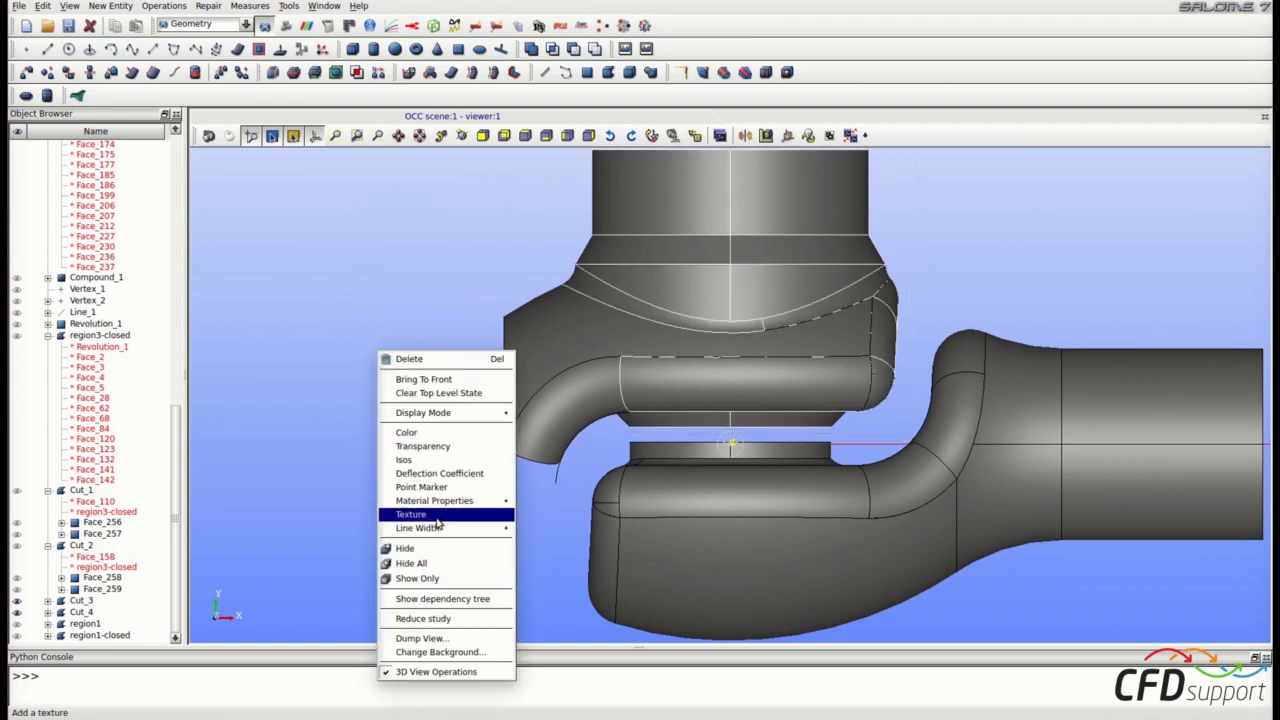
pyautogui.click(425, 549)
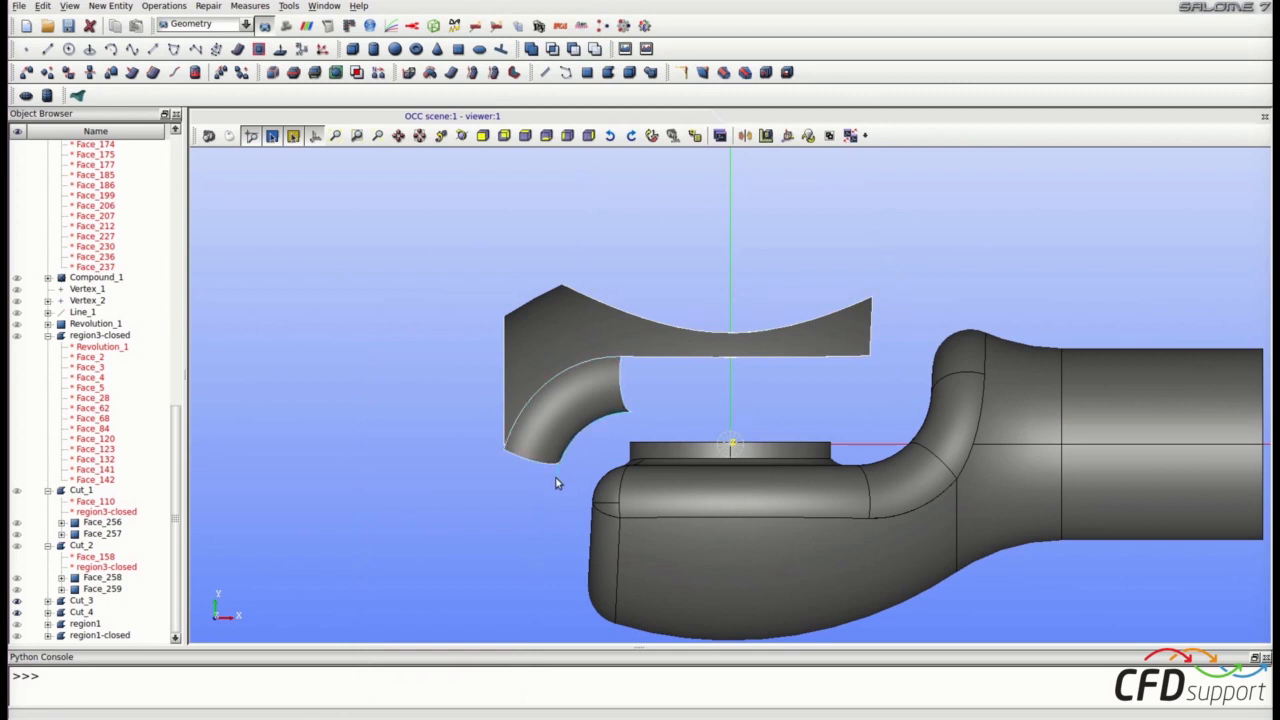
# Step: Hide the leftover side faces of the upper chamber and the remaining curved elbow faces
pyautogui.rightClick(437, 503)
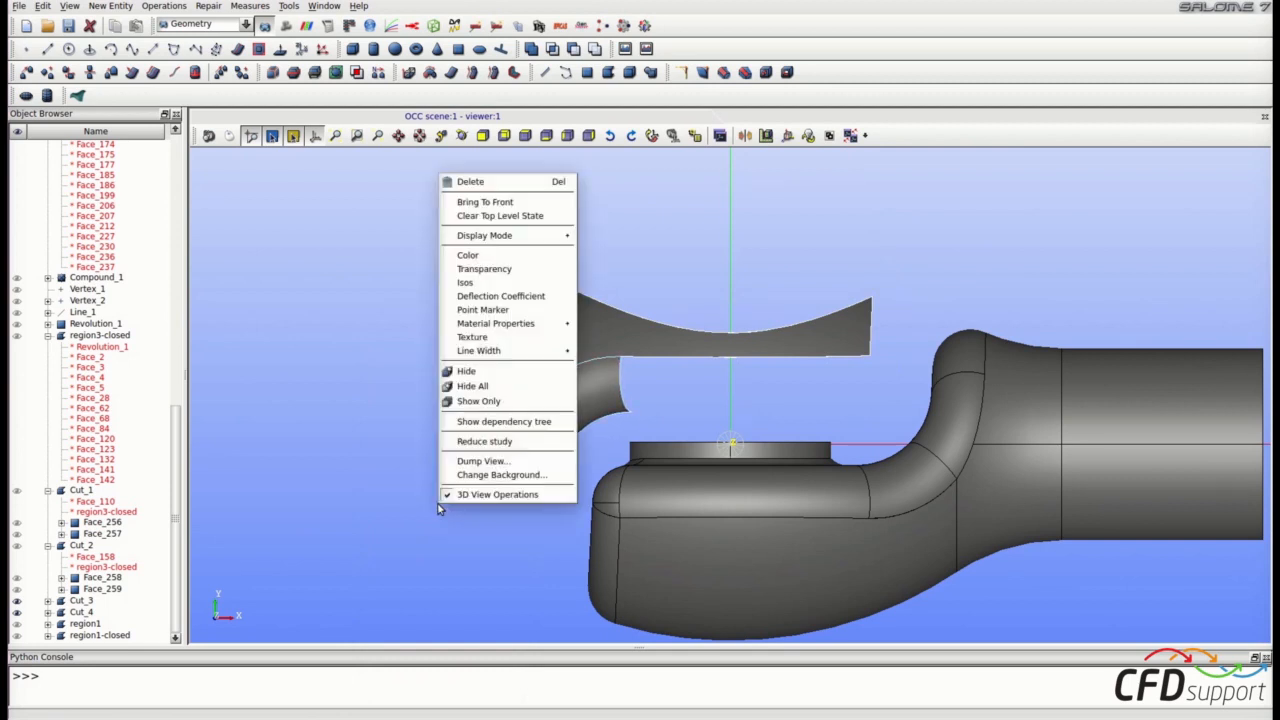
pyautogui.click(466, 375)
pyautogui.rightClick(518, 405)
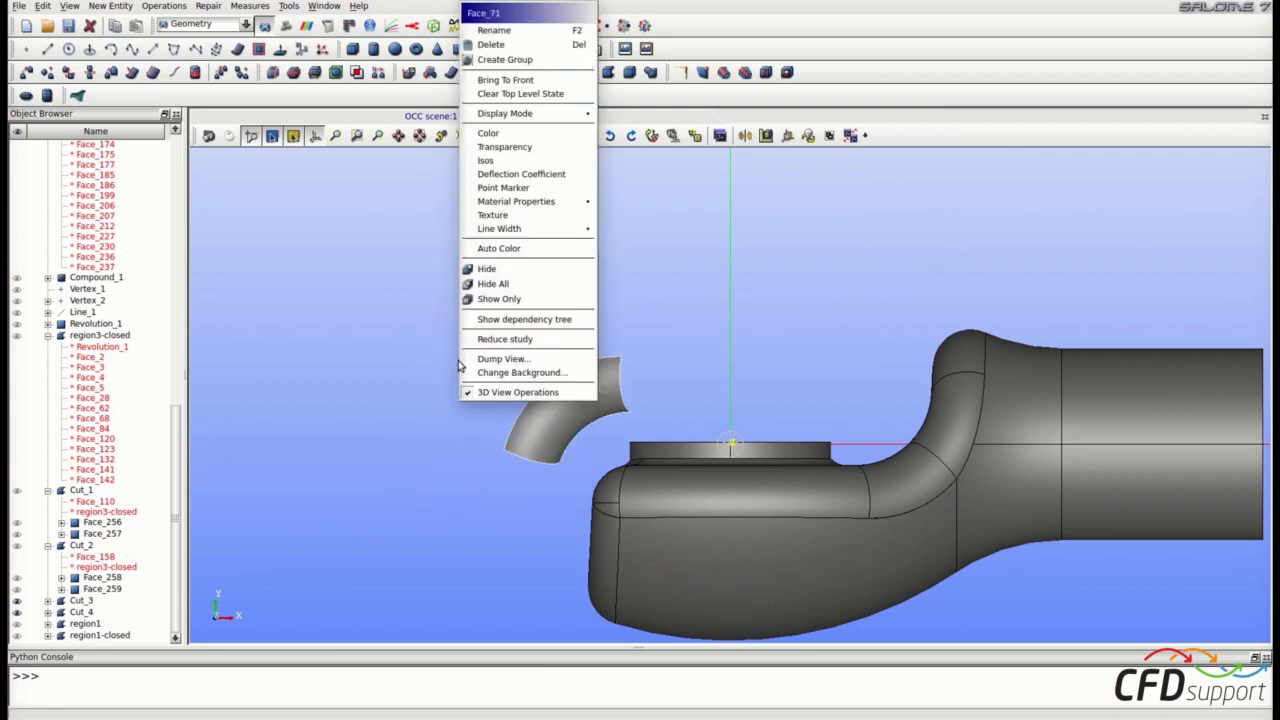
pyautogui.click(480, 267)
pyautogui.scroll(3, 383, 342)
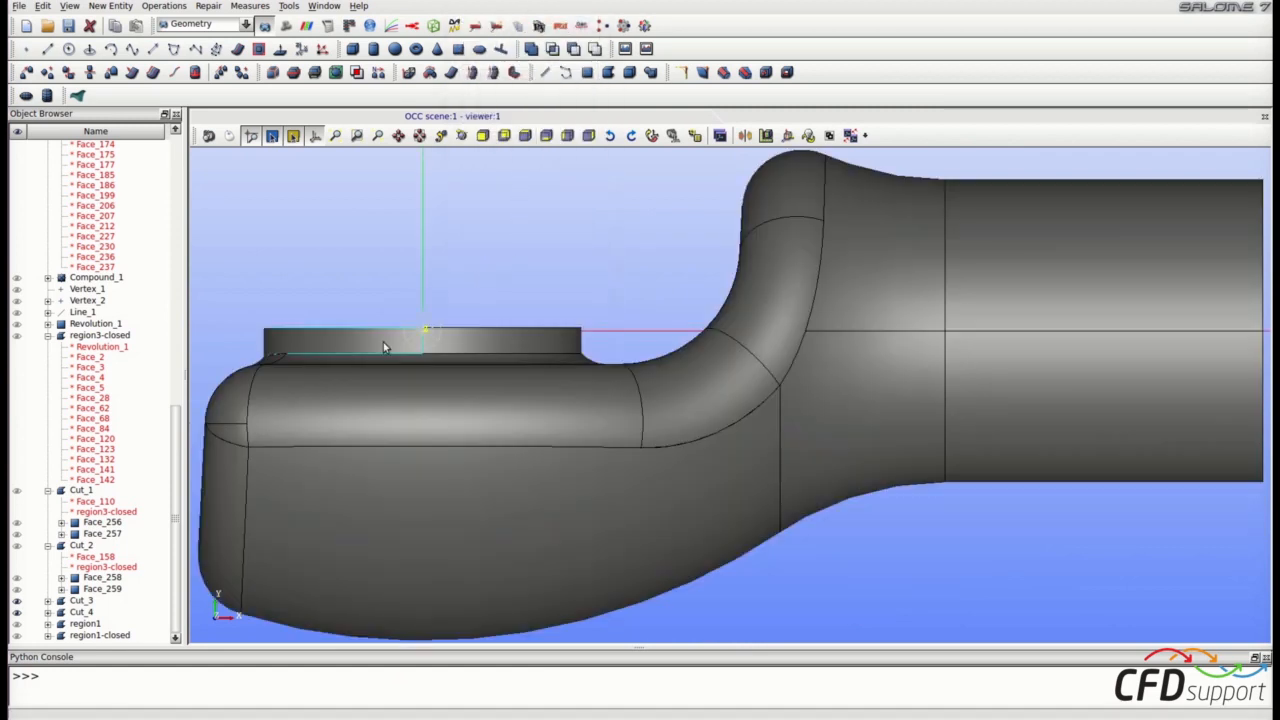
pyautogui.scroll(-1, 662, 343)
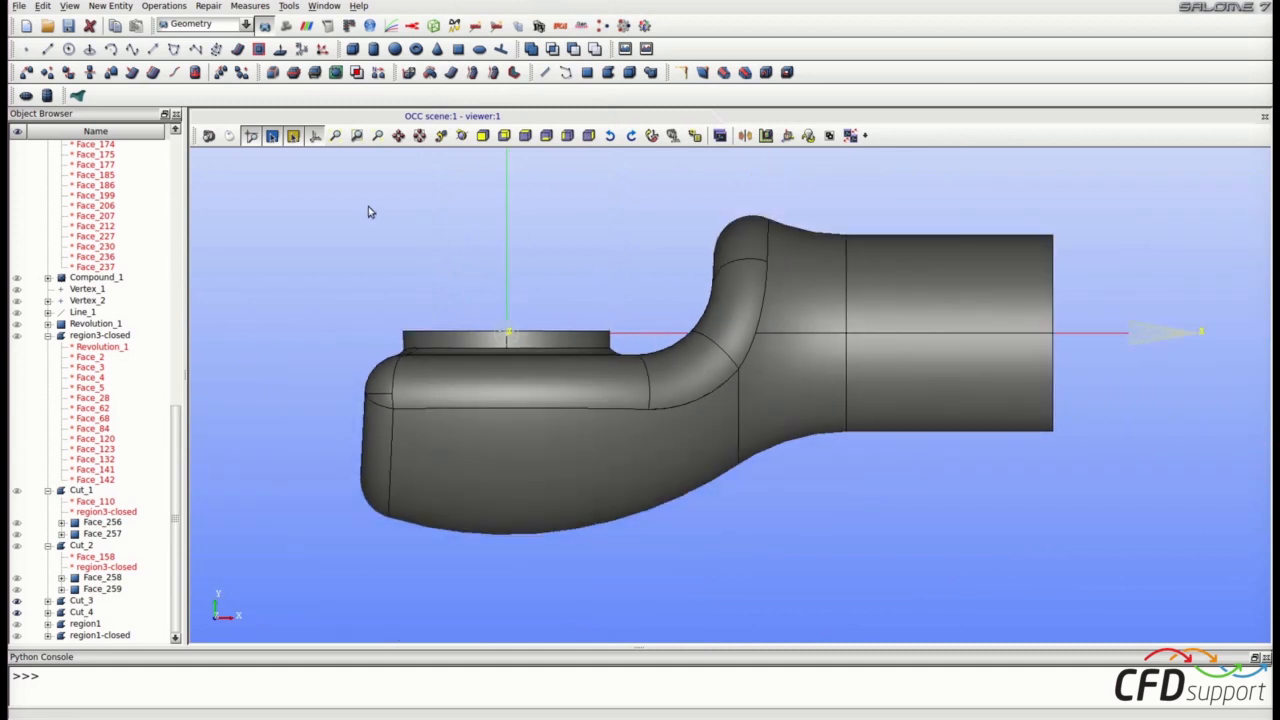
# Step: Build a shell named region2 from all the displayed faces, including Cut_3 and Cut_4
pyautogui.moveTo(276, 177); pyautogui.dragTo(1132, 597)
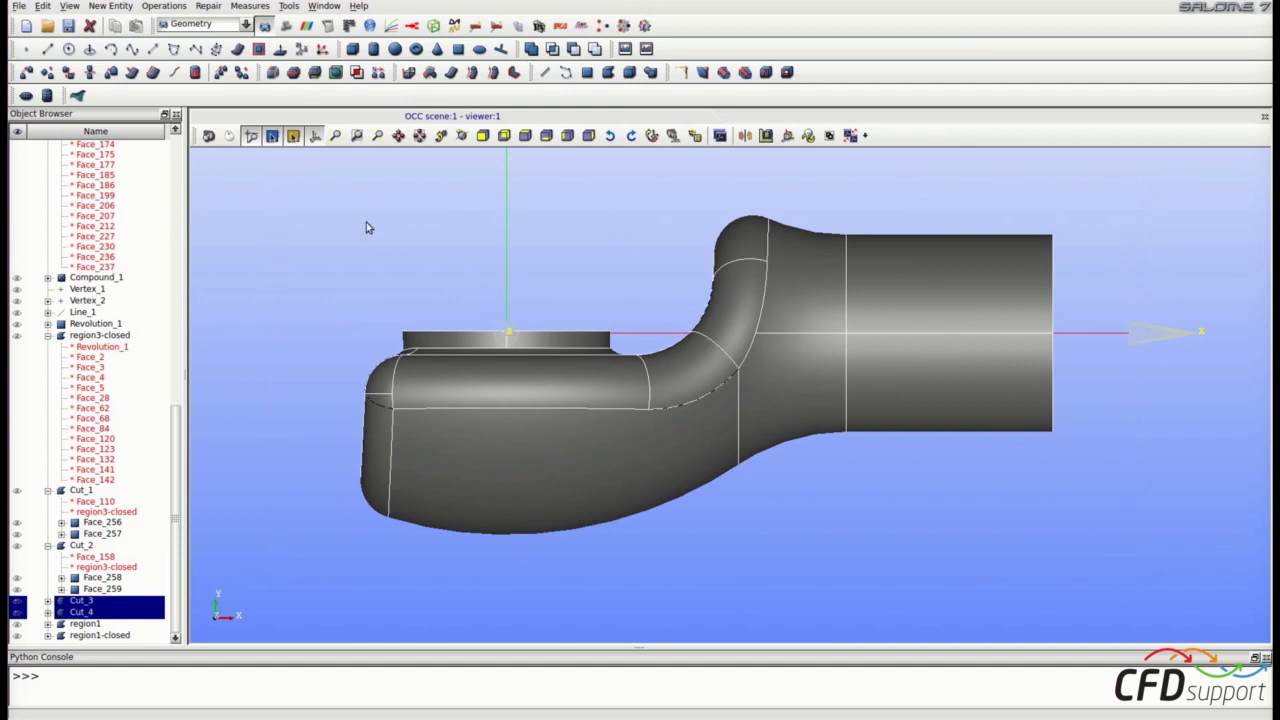
pyautogui.click(120, 6)
pyautogui.moveTo(127, 147)
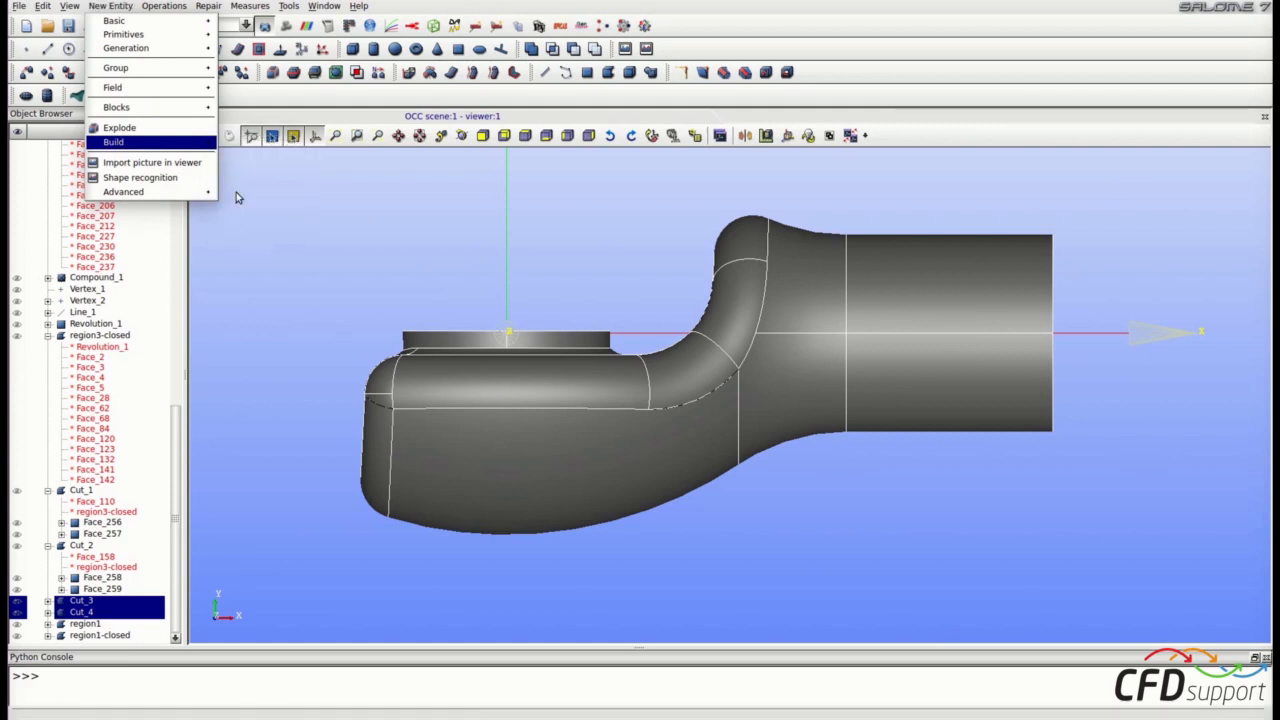
pyautogui.click(236, 192)
pyautogui.doubleClick(634, 271)
pyautogui.write('region2')
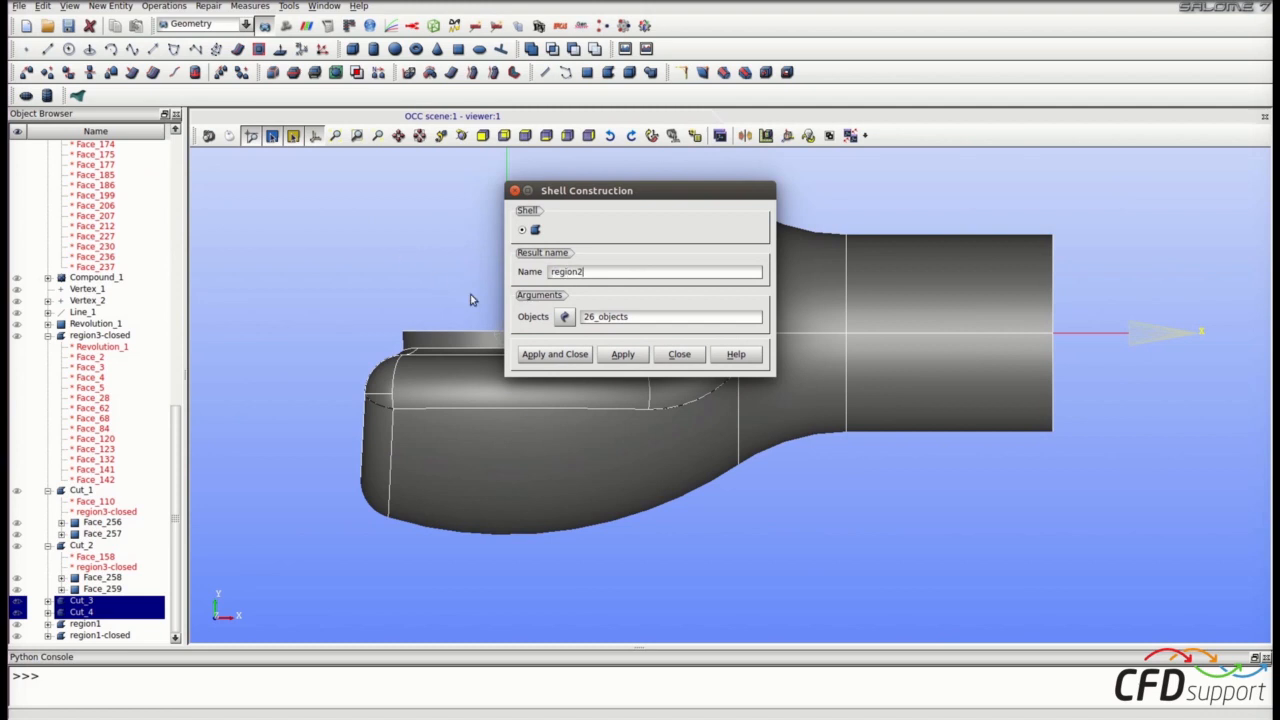
pyautogui.click(536, 358)
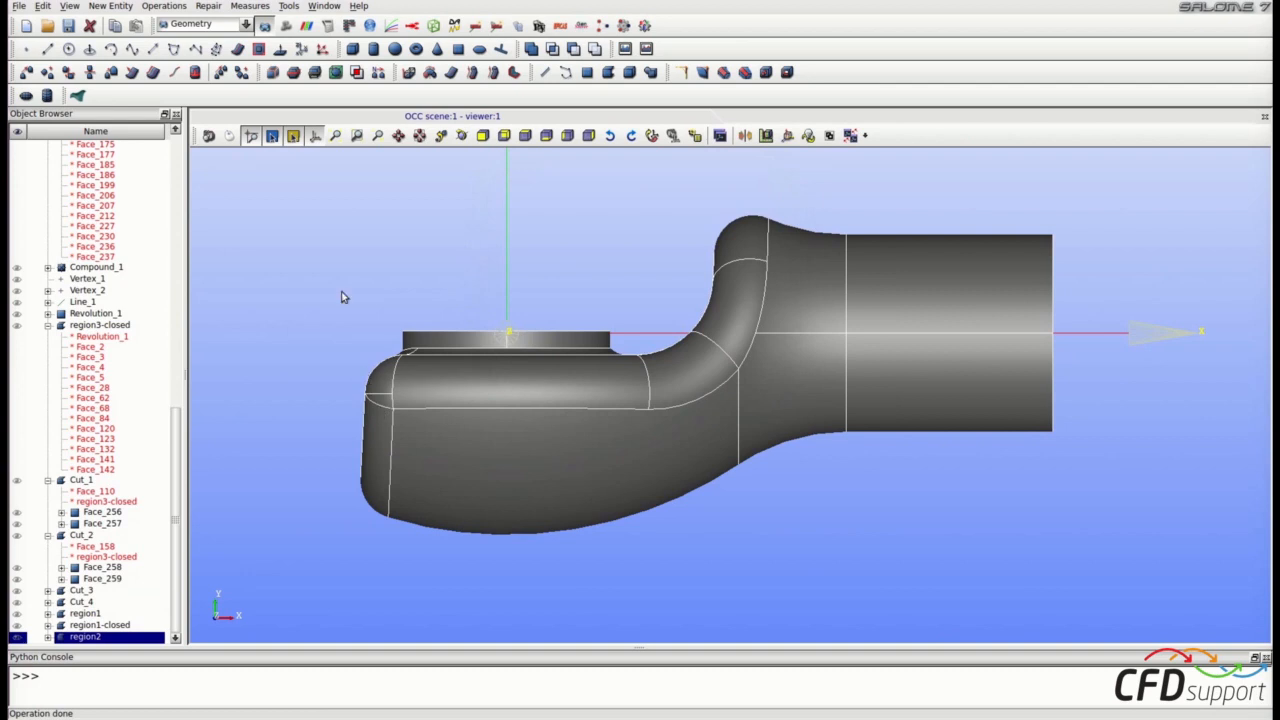
# Step: Suppress all holes of the region2 shell, naming the result region2-closed
pyautogui.keyDown('ctrl'); pyautogui.moveTo(362, 284); pyautogui.dragTo(690, 460, button='right'); pyautogui.keyUp('ctrl')
pyautogui.keyDown('ctrl'); pyautogui.moveTo(802, 450); pyautogui.dragTo(1026, 408, button='right'); pyautogui.keyUp('ctrl')
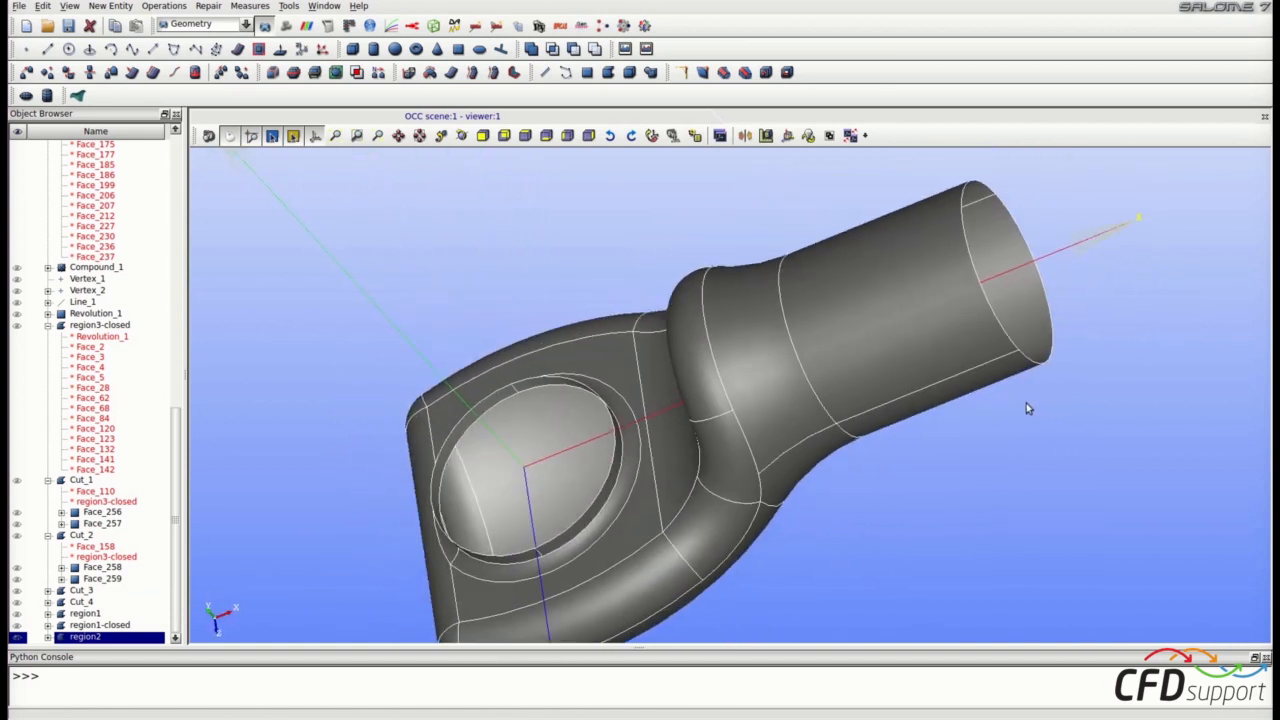
pyautogui.click(82, 638)
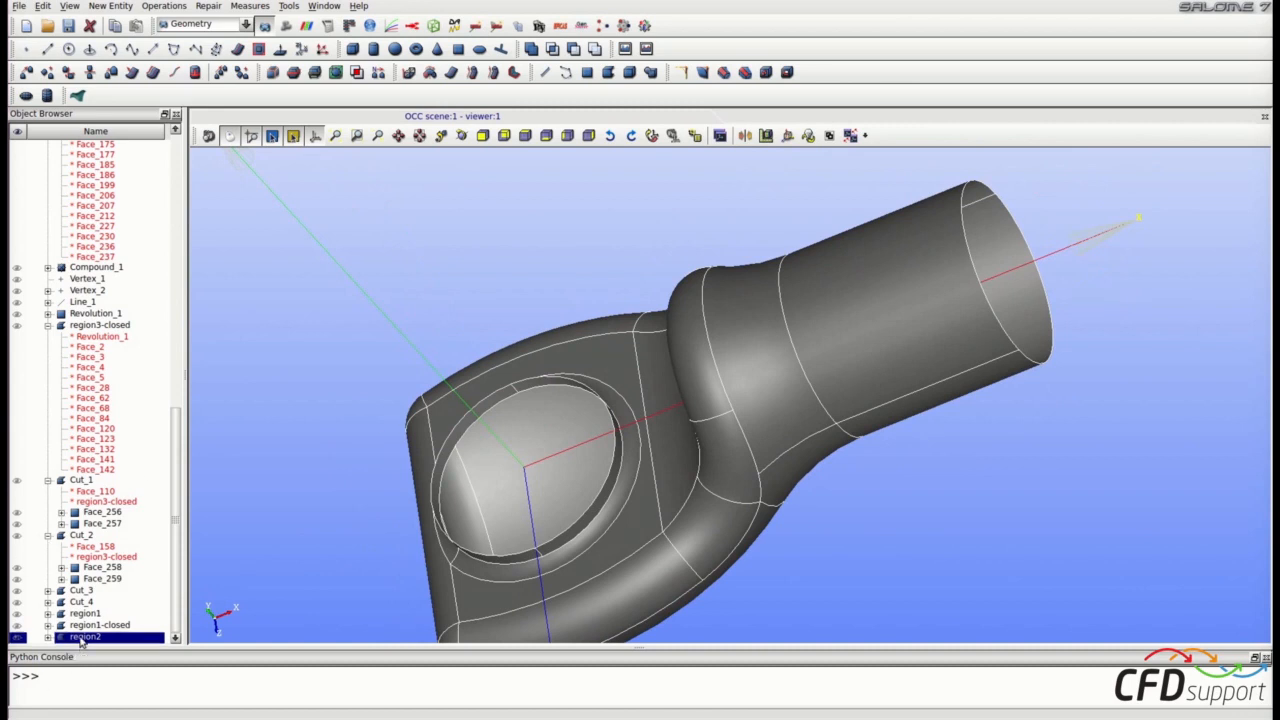
pyautogui.click(208, 6)
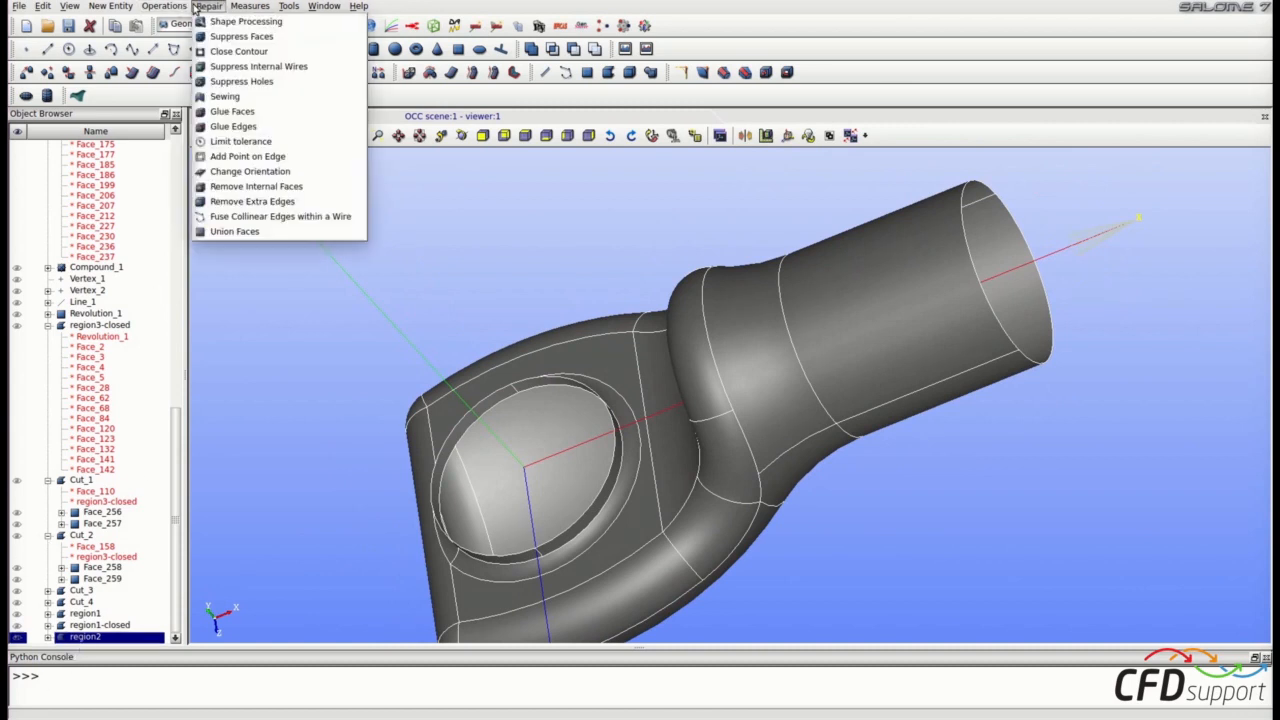
pyautogui.click(327, 82)
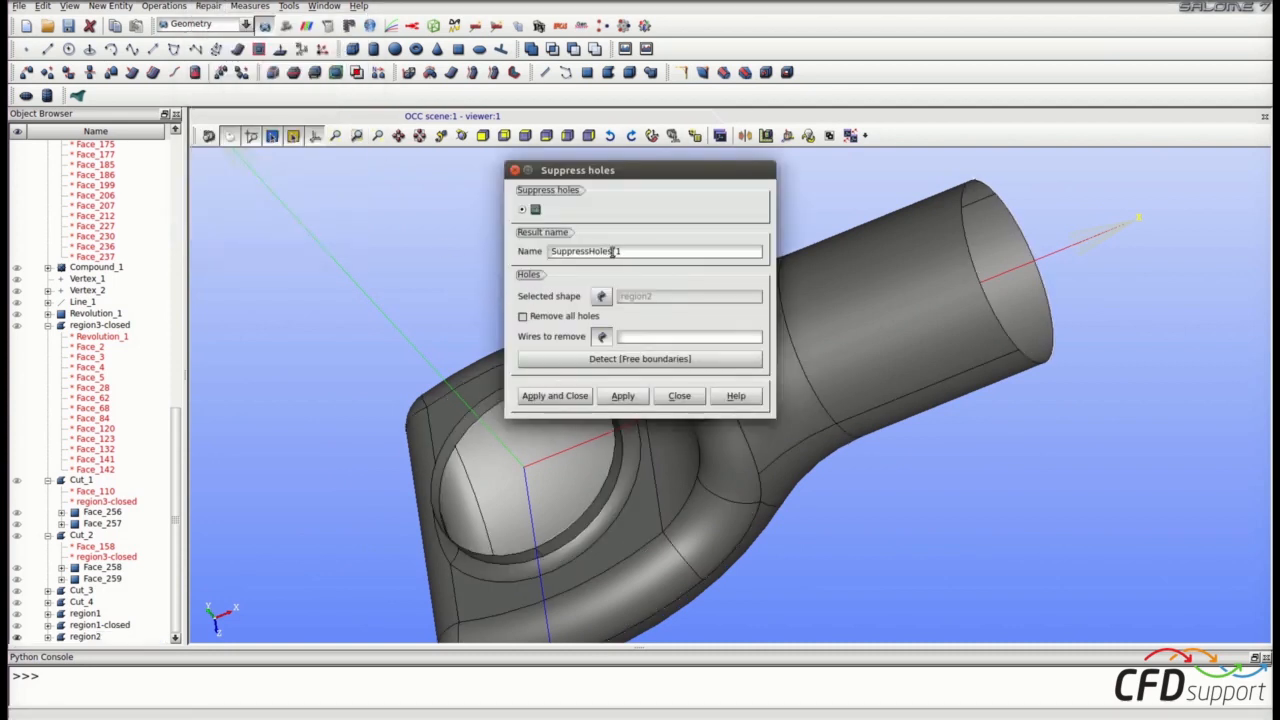
pyautogui.doubleClick(625, 251)
pyautogui.write('region2-closed')
pyautogui.click(523, 318)
pyautogui.click(548, 398)
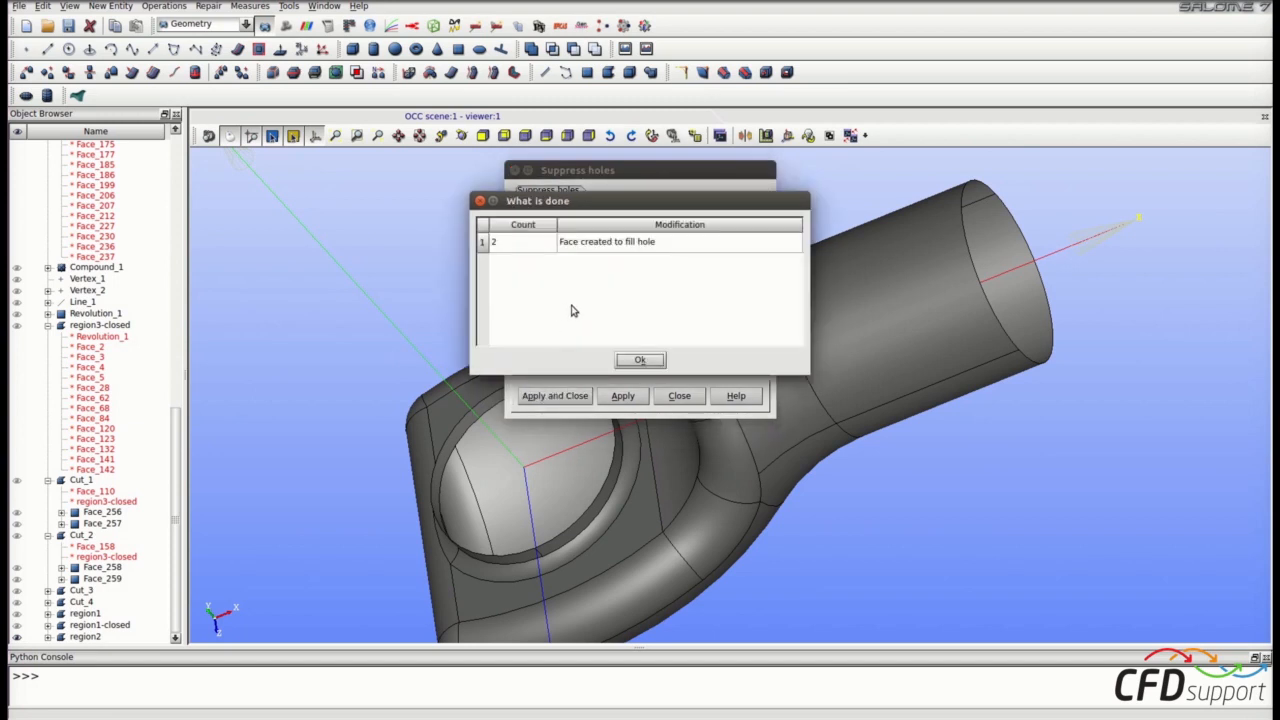
pyautogui.click(639, 361)
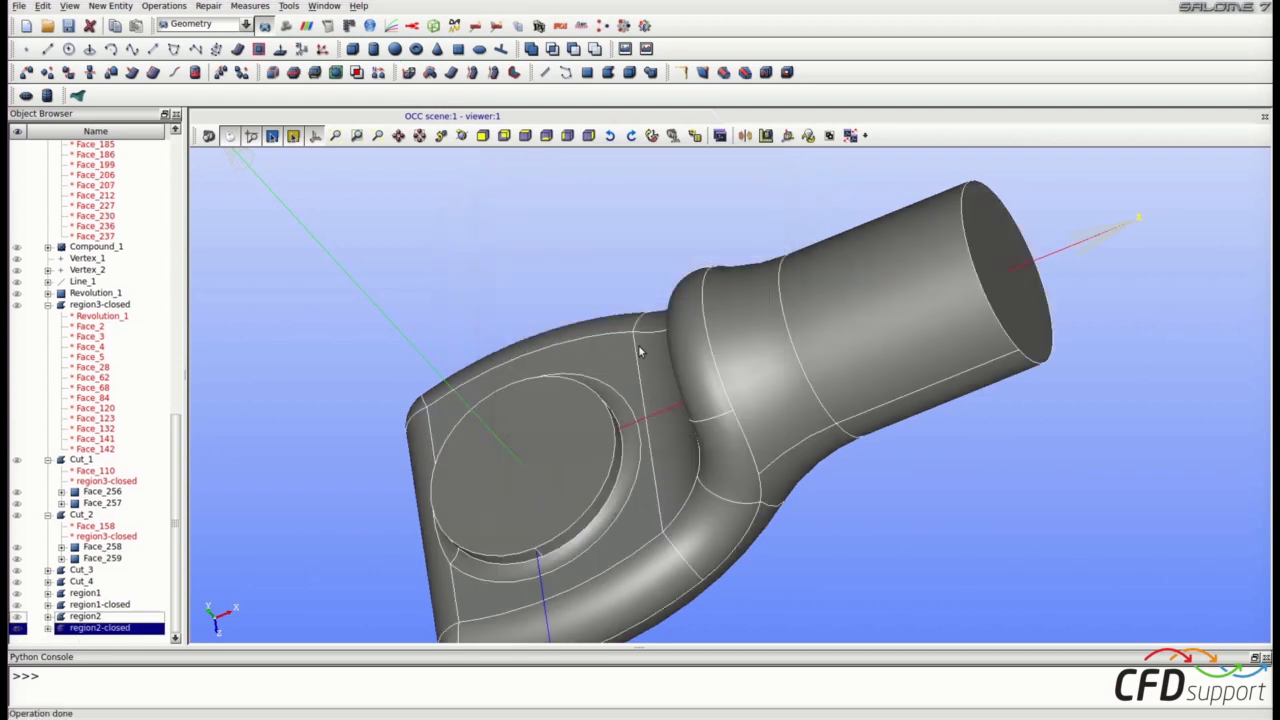
# Step: Display region1-closed together with region2-closed in the -OZ view and select the region2-closed body
pyautogui.click(525, 136)
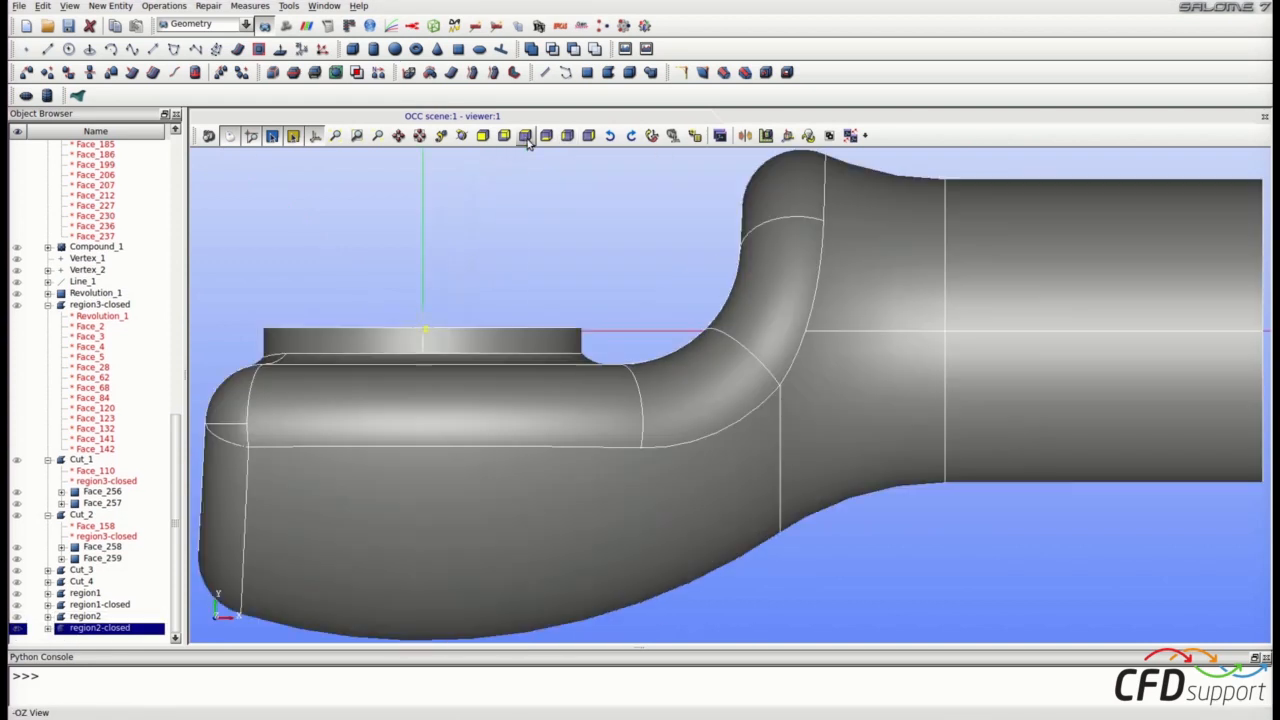
pyautogui.scroll(-5, 650, 394)
pyautogui.keyDown('ctrl'); pyautogui.moveTo(650, 394); pyautogui.dragTo(866, 430, button='middle'); pyautogui.keyUp('ctrl')
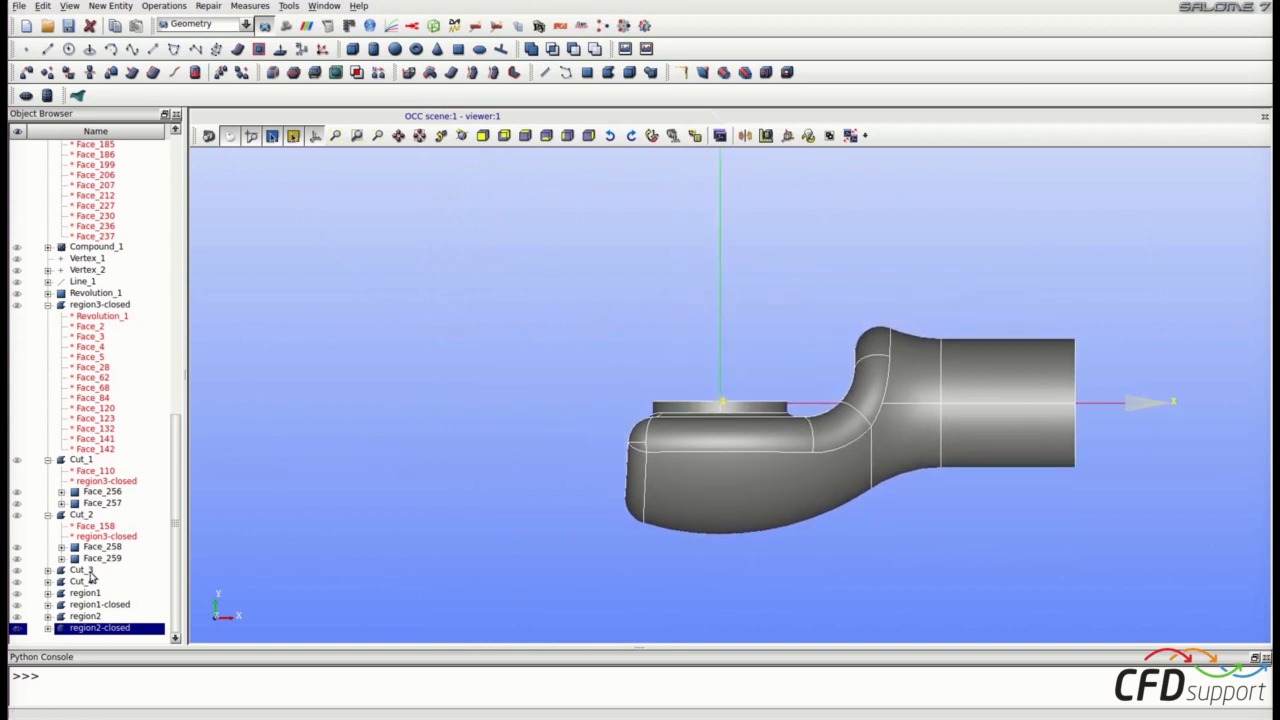
pyautogui.click(16, 605)
pyautogui.click(16, 605)
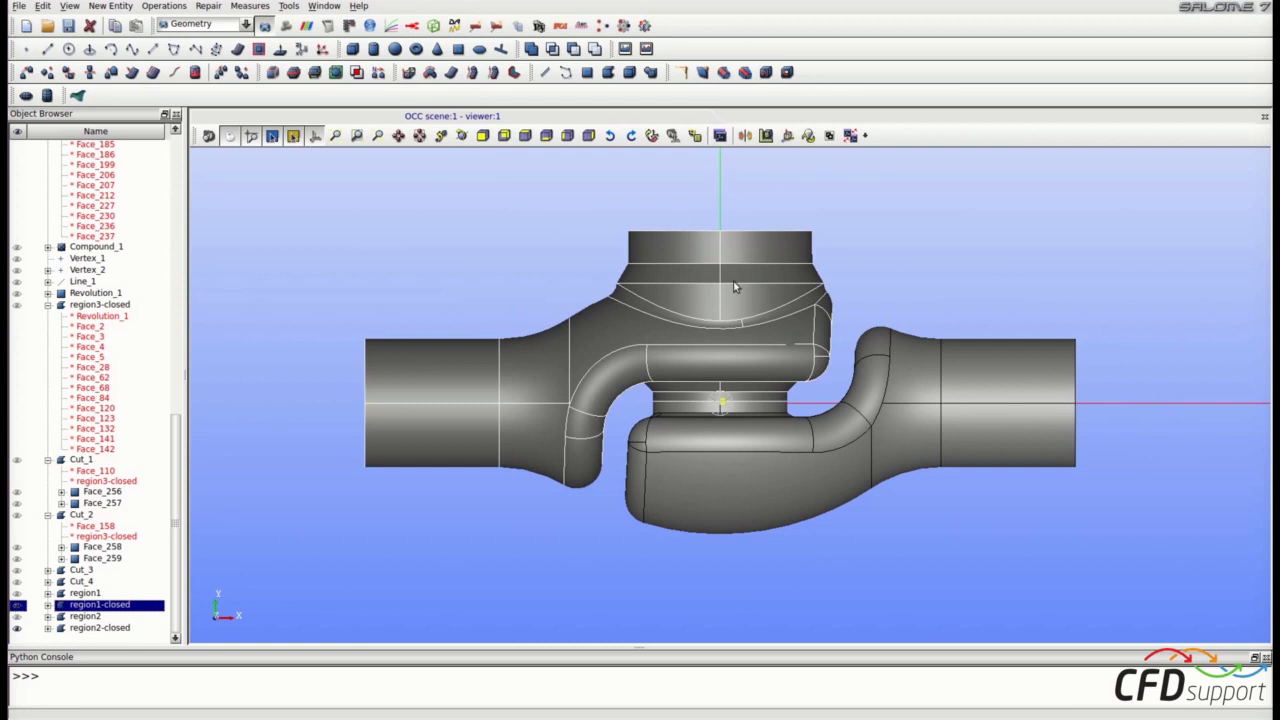
pyautogui.click(884, 418)
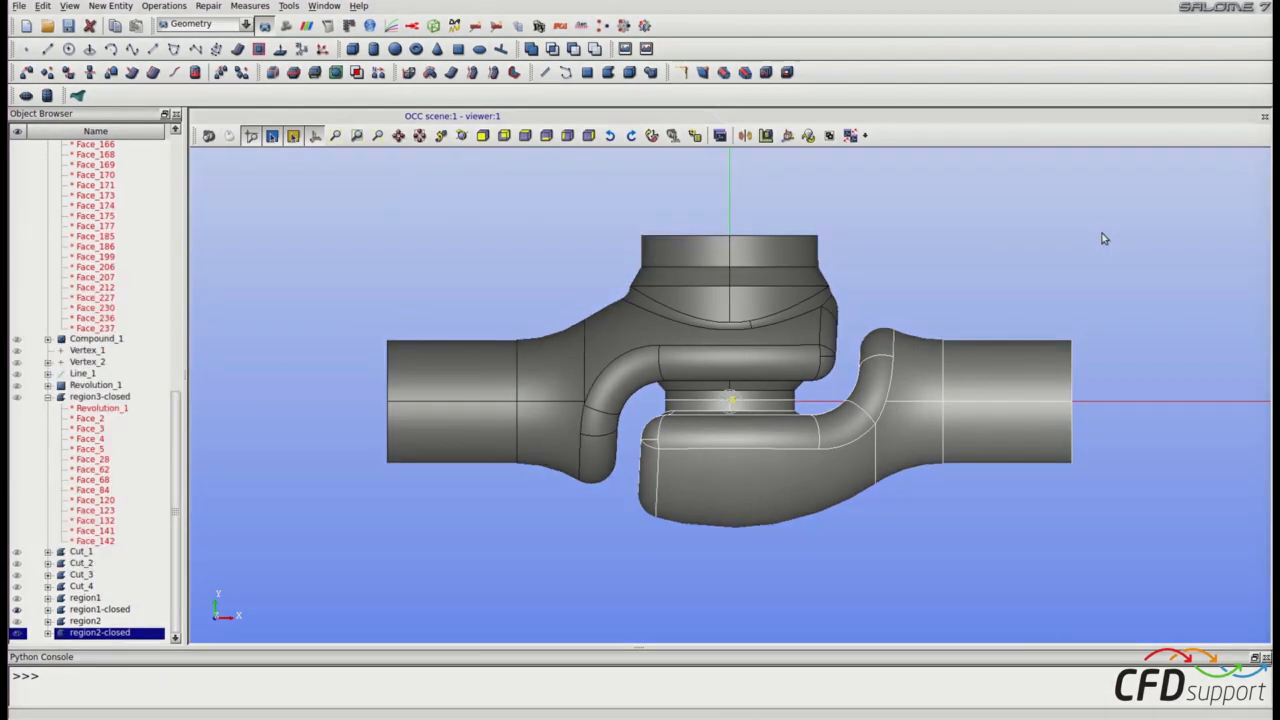
# Step: Save the study as part3 in the valve folder
pyautogui.hotkey('ctrl', 's')
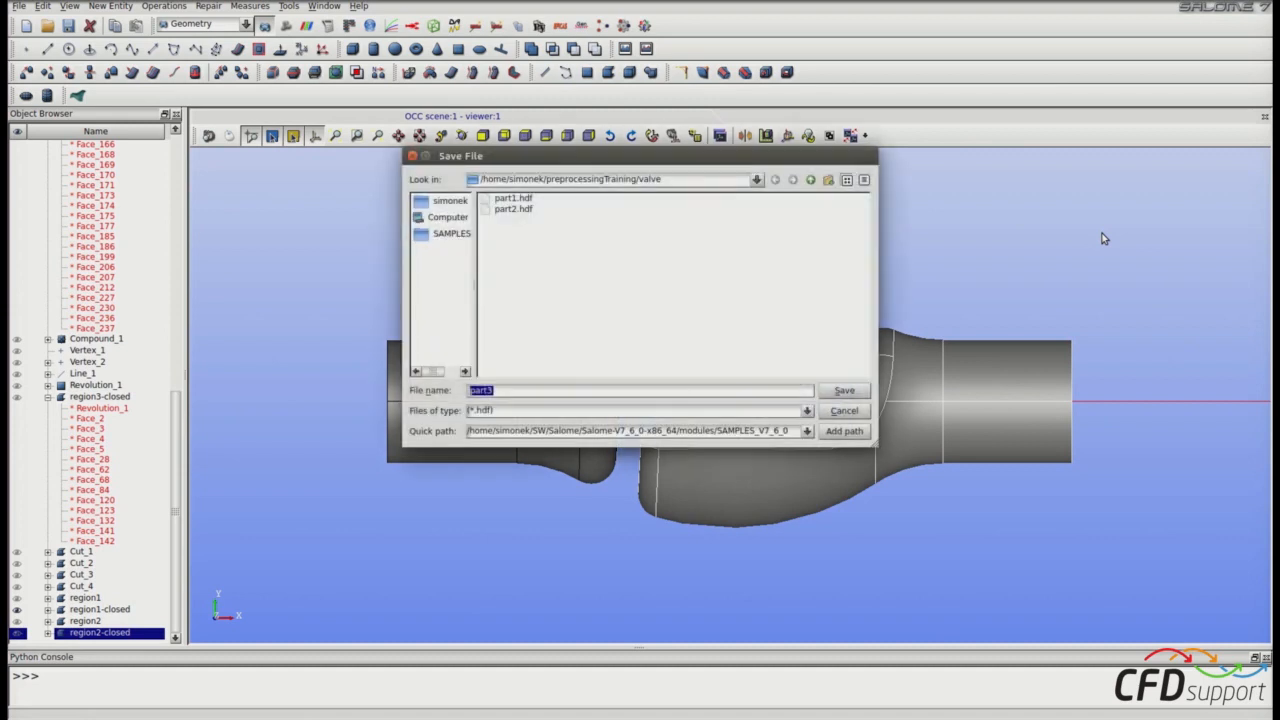
pyautogui.click(557, 390)
pyautogui.click(844, 390)
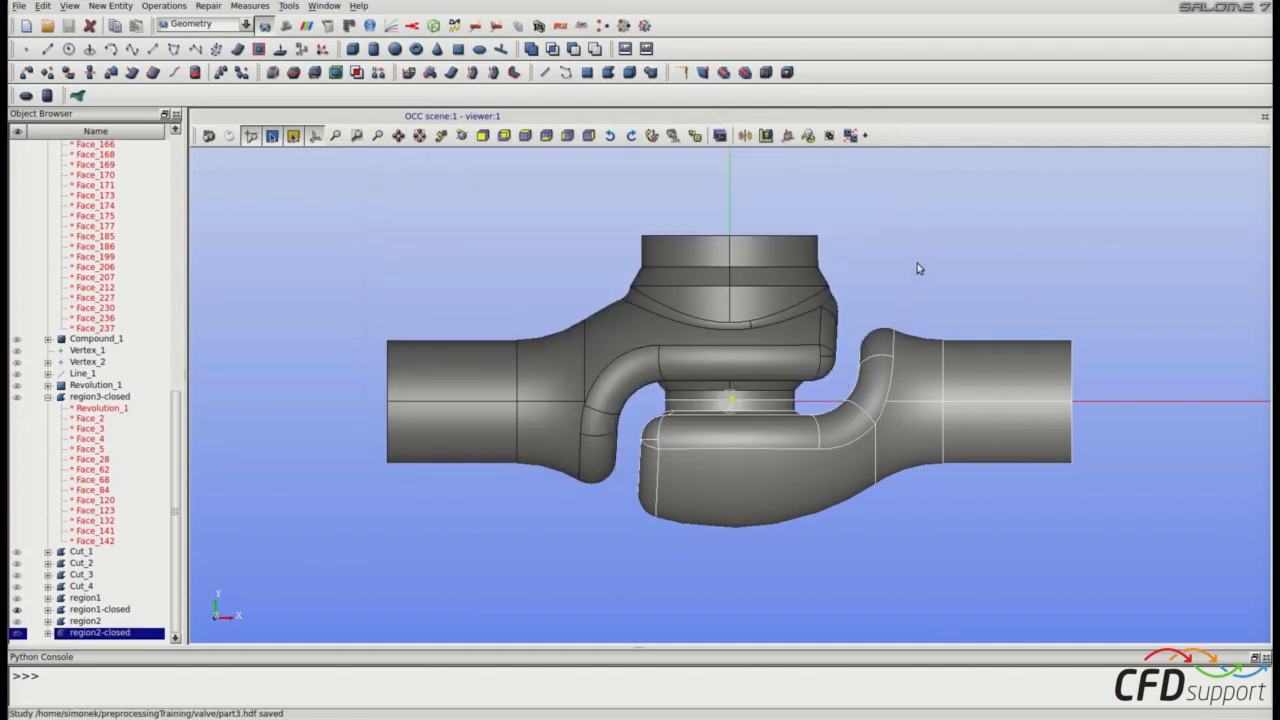
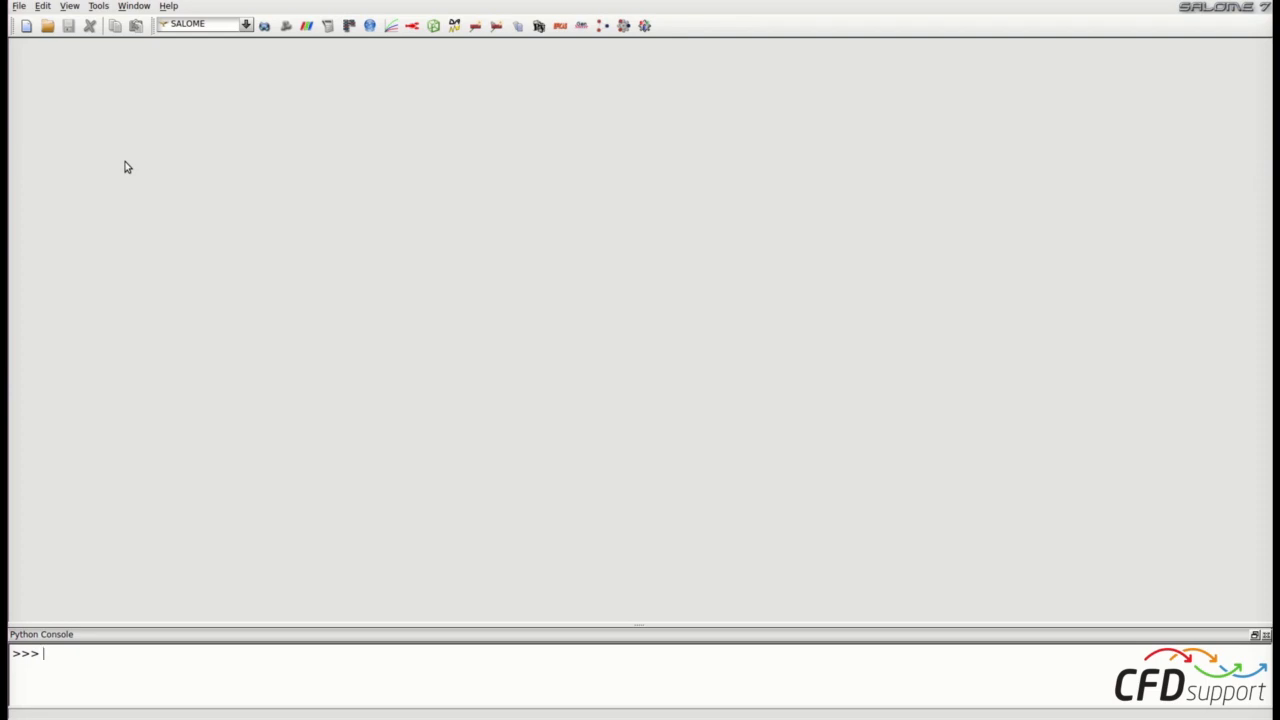
# Step: Open the saved study part3.hdf and activate the Geometry module
pyautogui.click(19, 5)
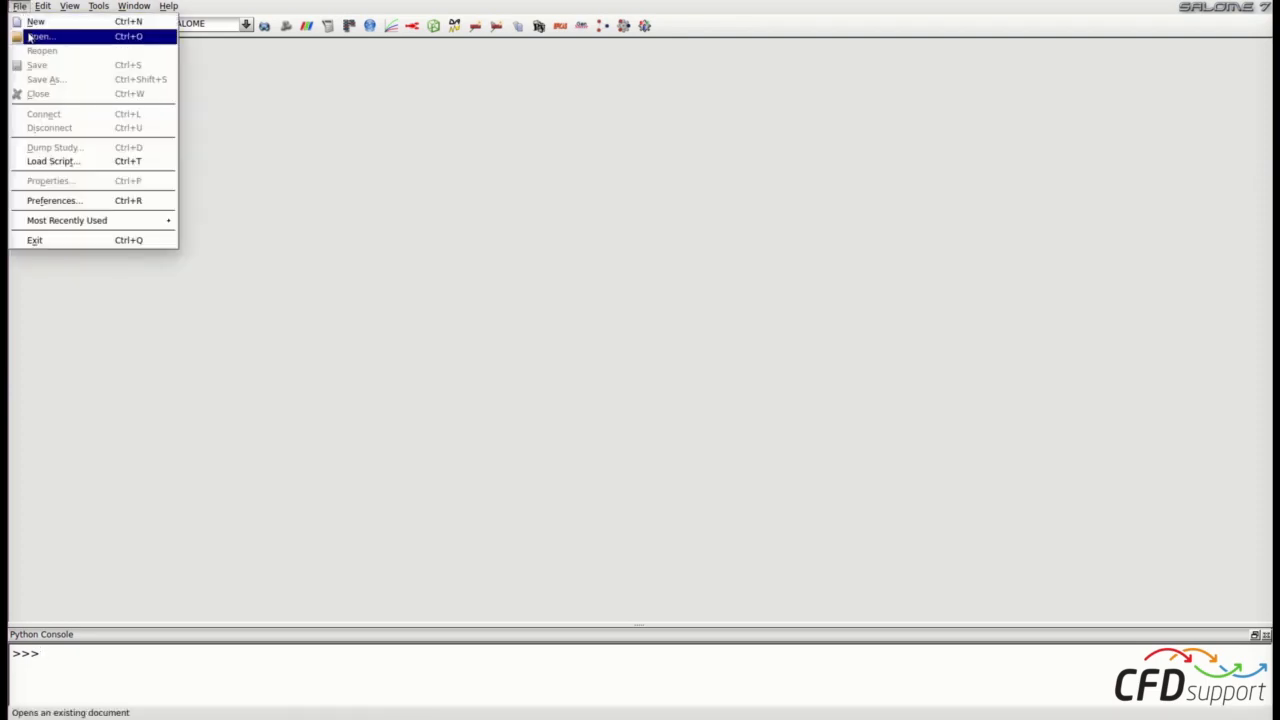
pyautogui.click(31, 35)
pyautogui.click(510, 221)
pyautogui.click(829, 391)
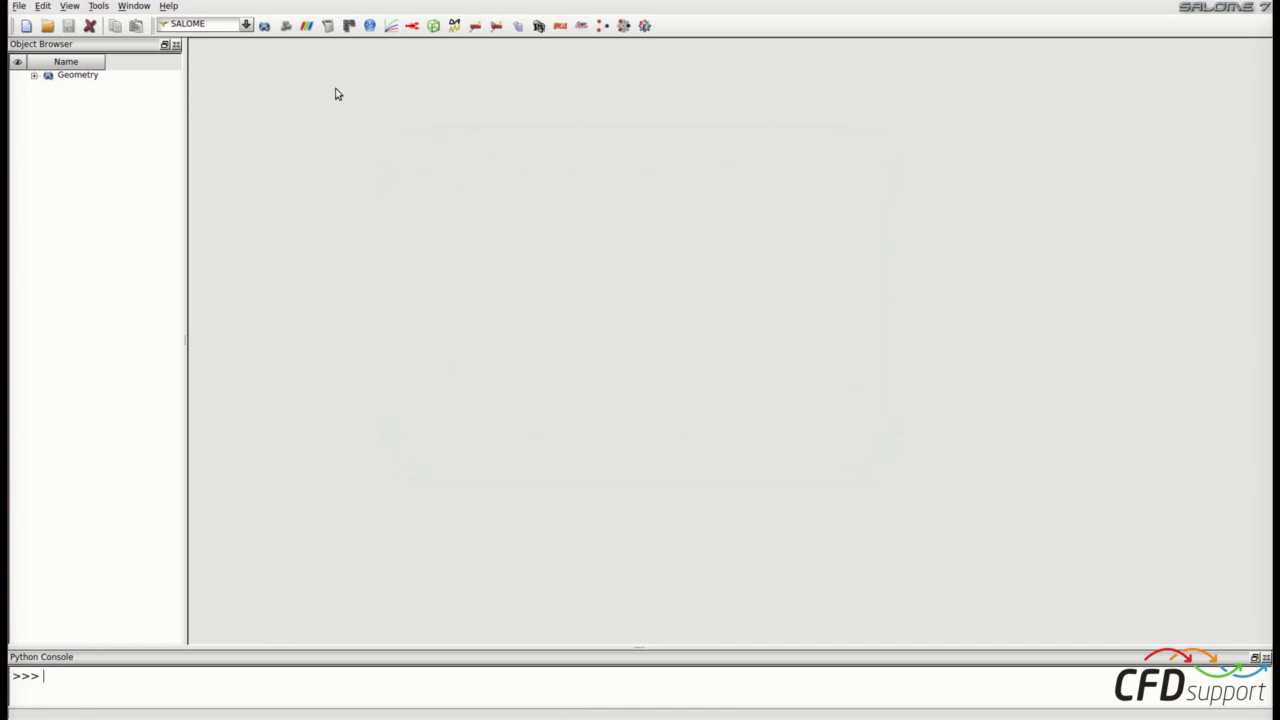
pyautogui.click(264, 25)
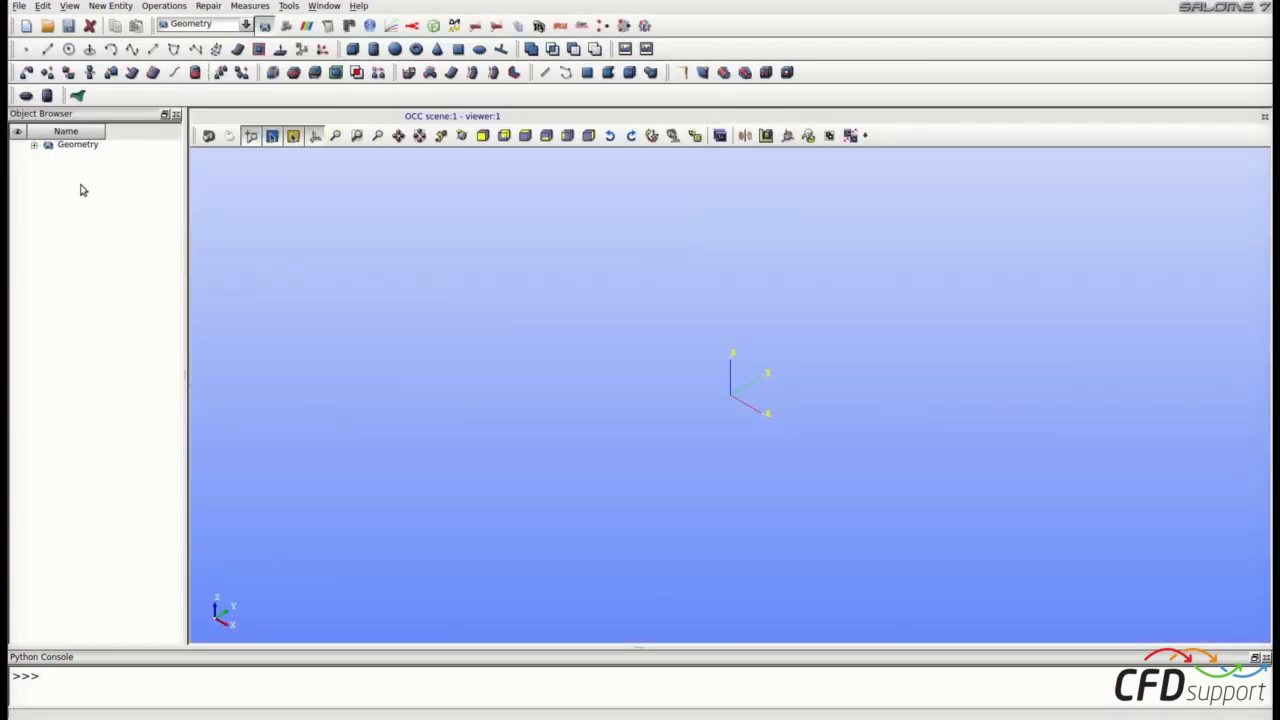
# Step: Show all the faces listed under region3-closed, from Revolution_1 to Face_142
pyautogui.click(34, 145)
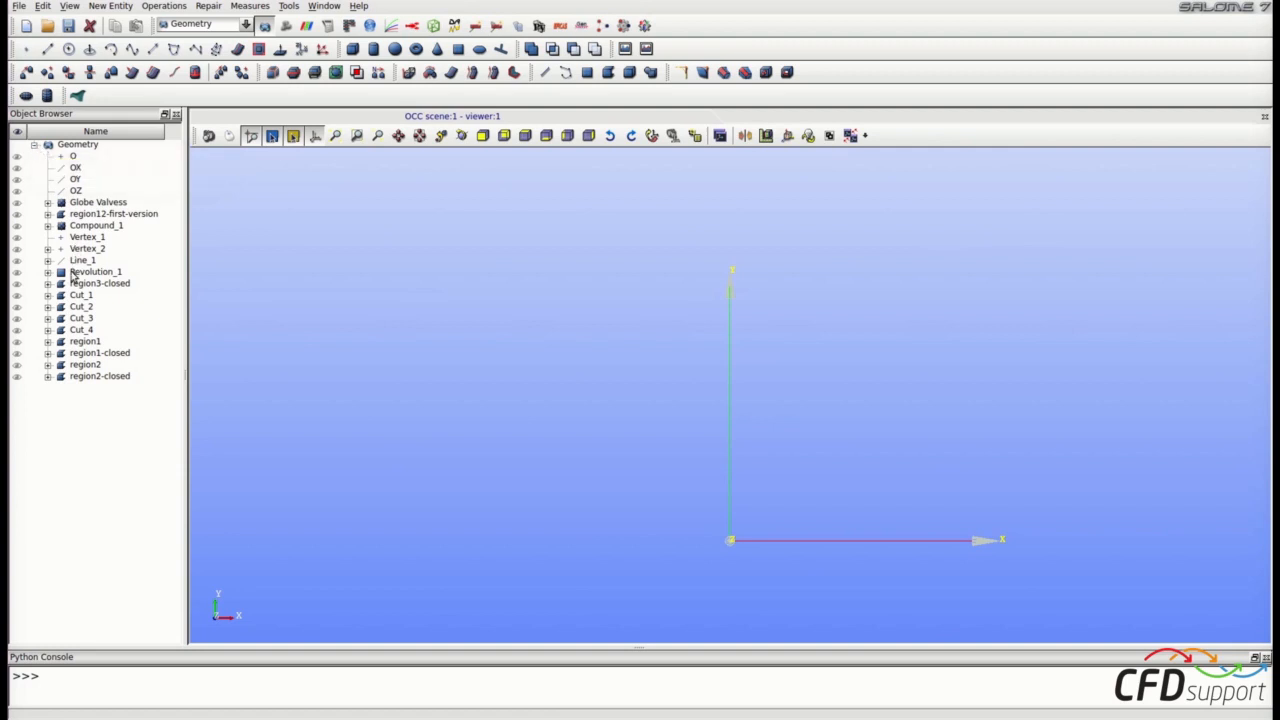
pyautogui.click(47, 284)
pyautogui.moveTo(98, 295); pyautogui.dragTo(107, 430)
pyautogui.rightClick(100, 386)
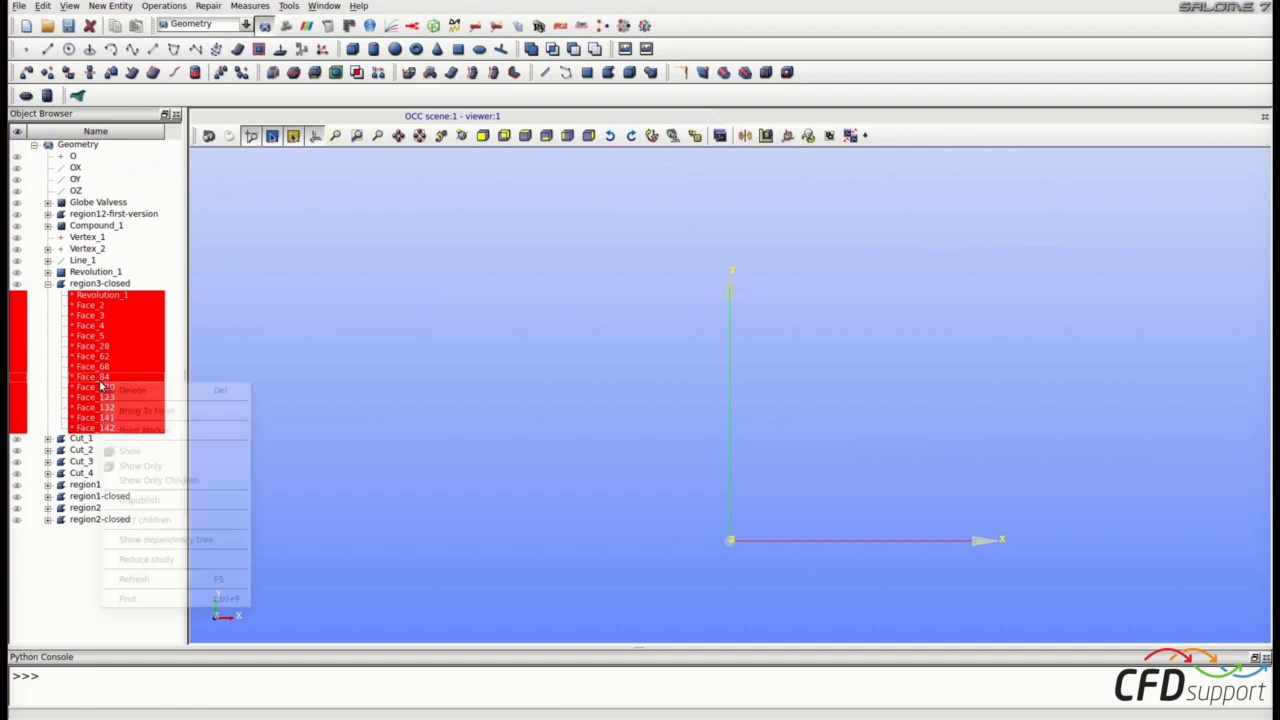
pyautogui.click(129, 450)
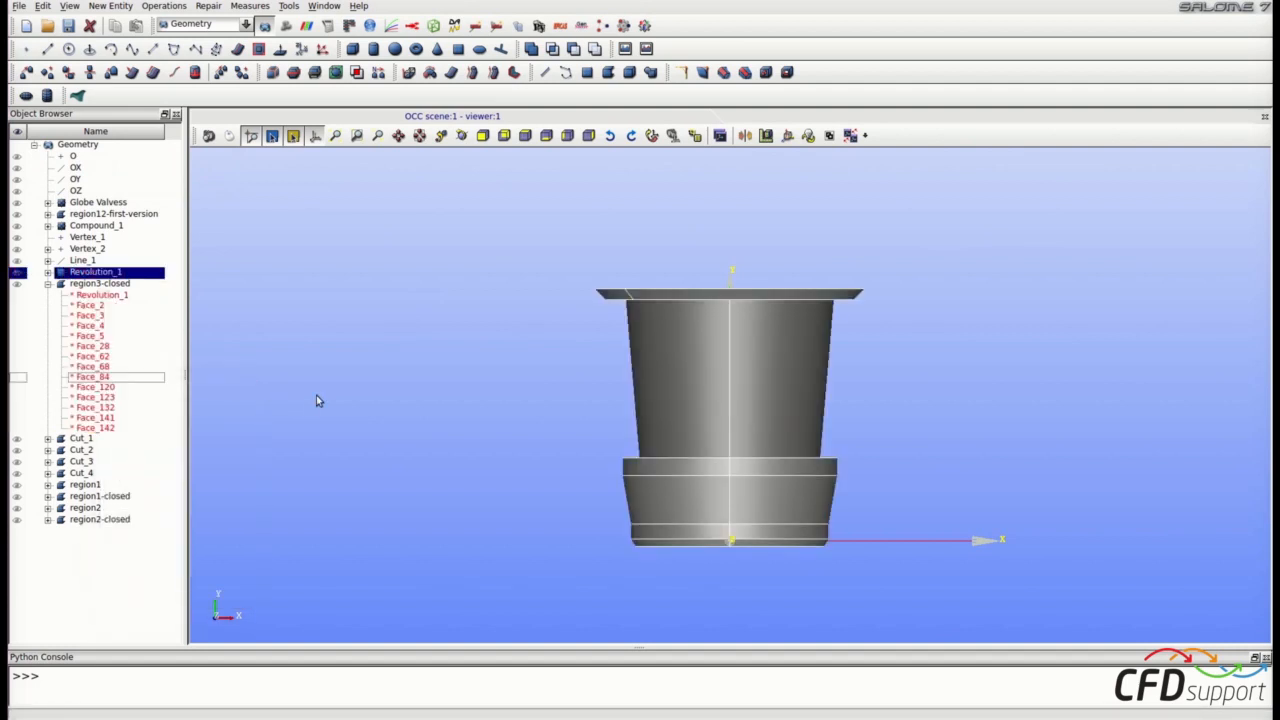
# Step: Hide the flared flange faces around the plug's upper rim
pyautogui.keyDown('ctrl'); pyautogui.moveTo(650, 395); pyautogui.dragTo(674, 477, button='right'); pyautogui.keyUp('ctrl')
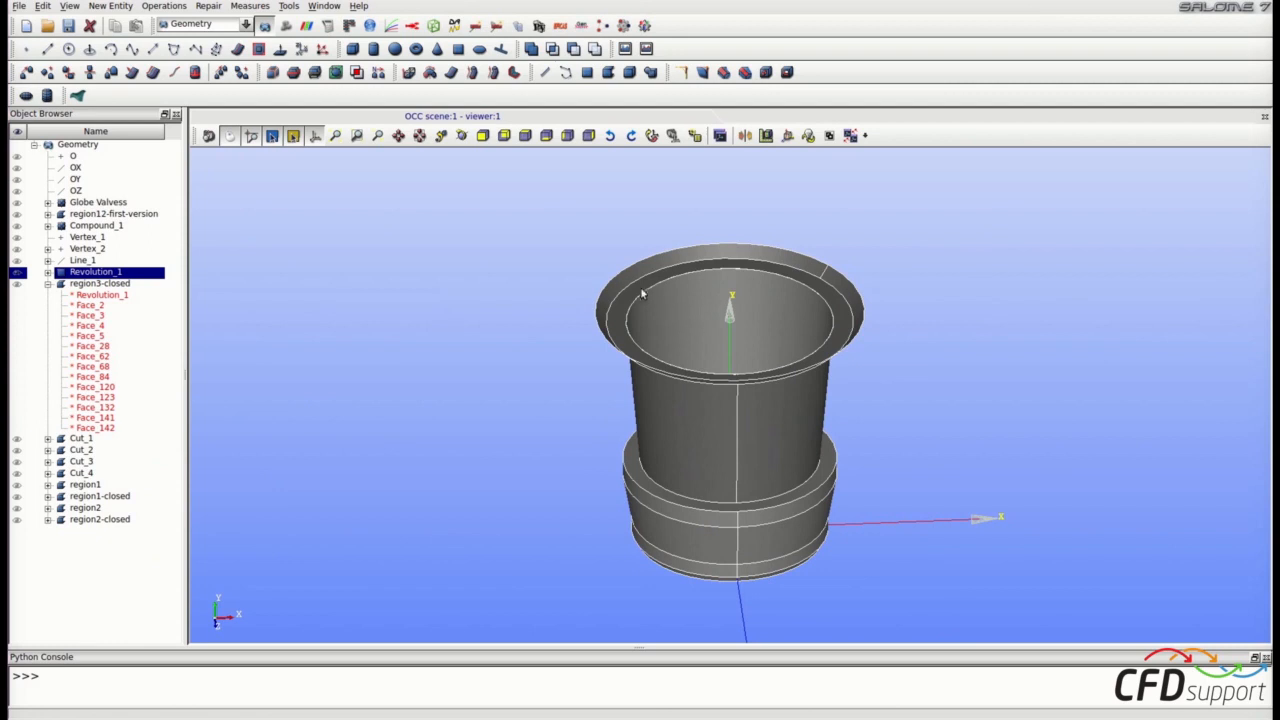
pyautogui.click(527, 305)
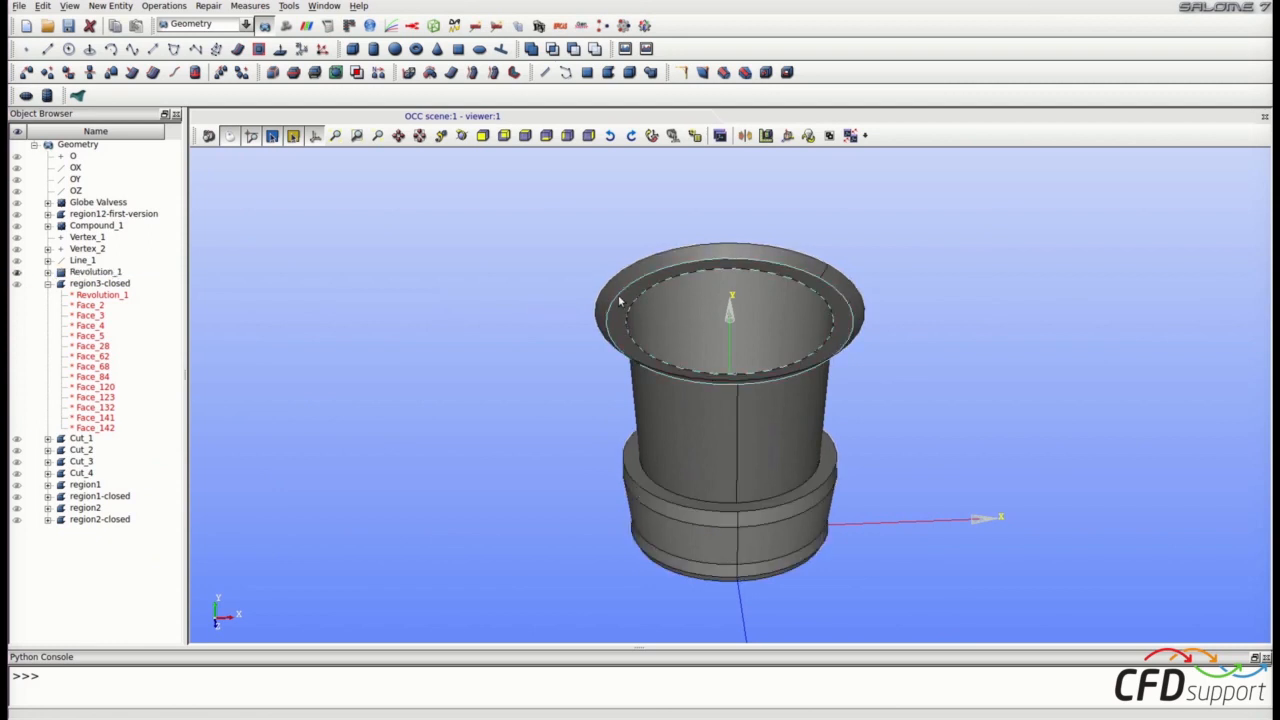
pyautogui.rightClick(877, 269)
pyautogui.click(914, 465)
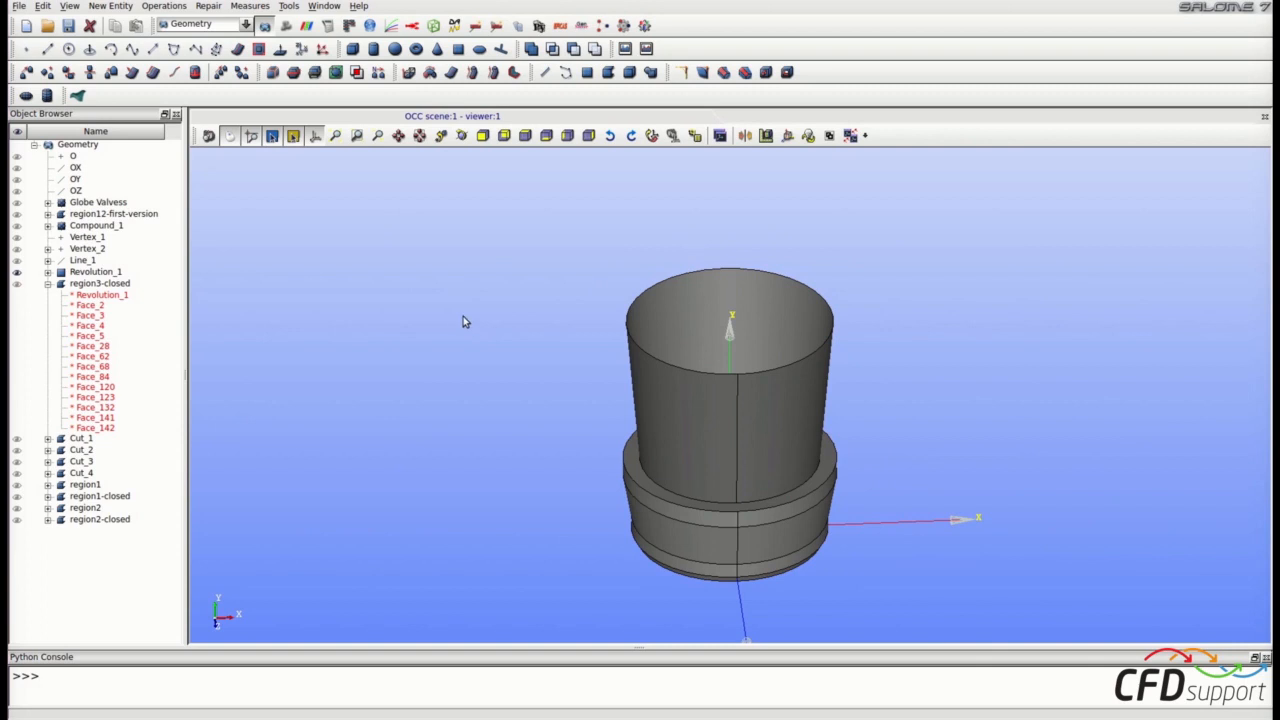
# Step: Build a shell named plug-to-move from all the remaining displayed plug faces
pyautogui.click(229, 137)
pyautogui.moveTo(366, 186); pyautogui.dragTo(1188, 578)
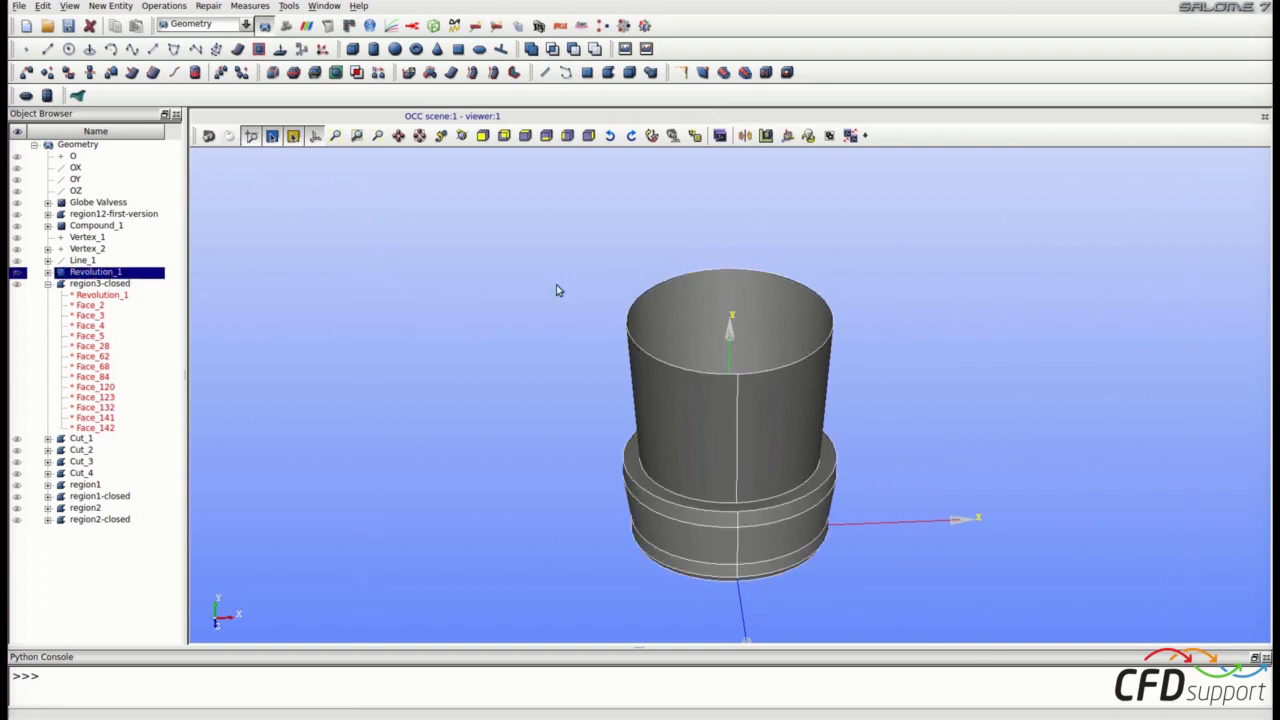
pyautogui.click(112, 7)
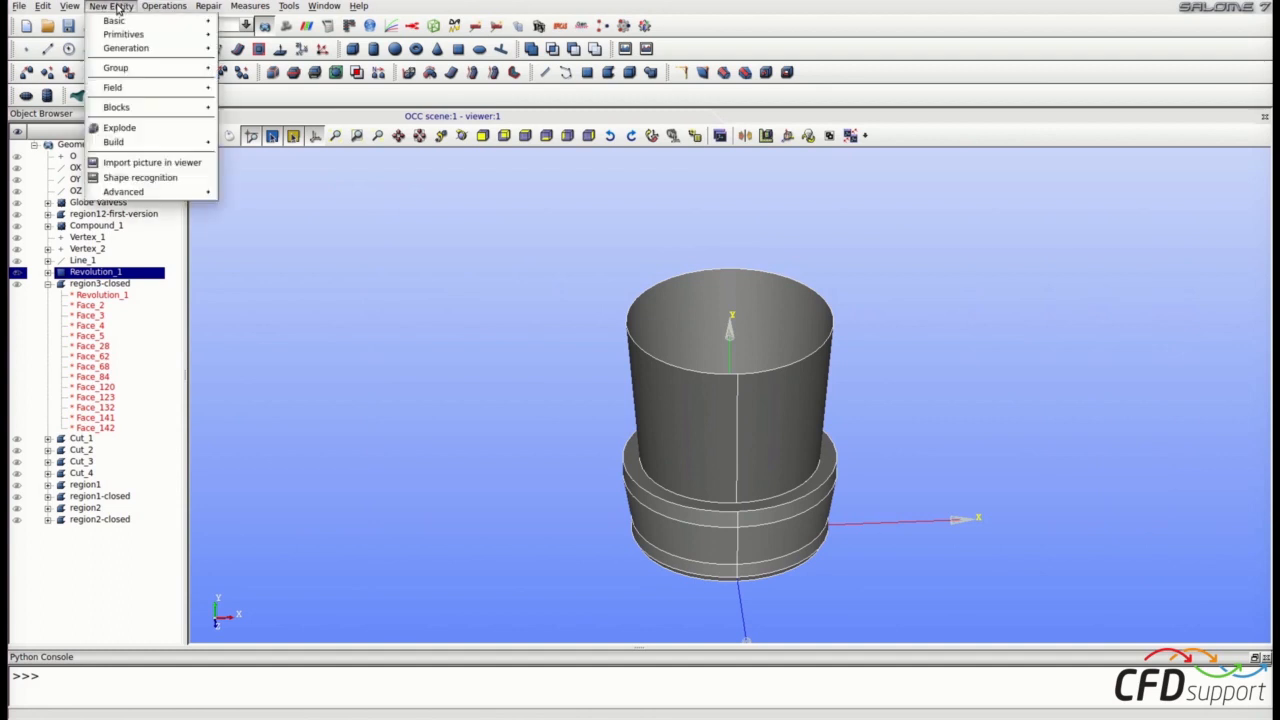
pyautogui.moveTo(190, 148)
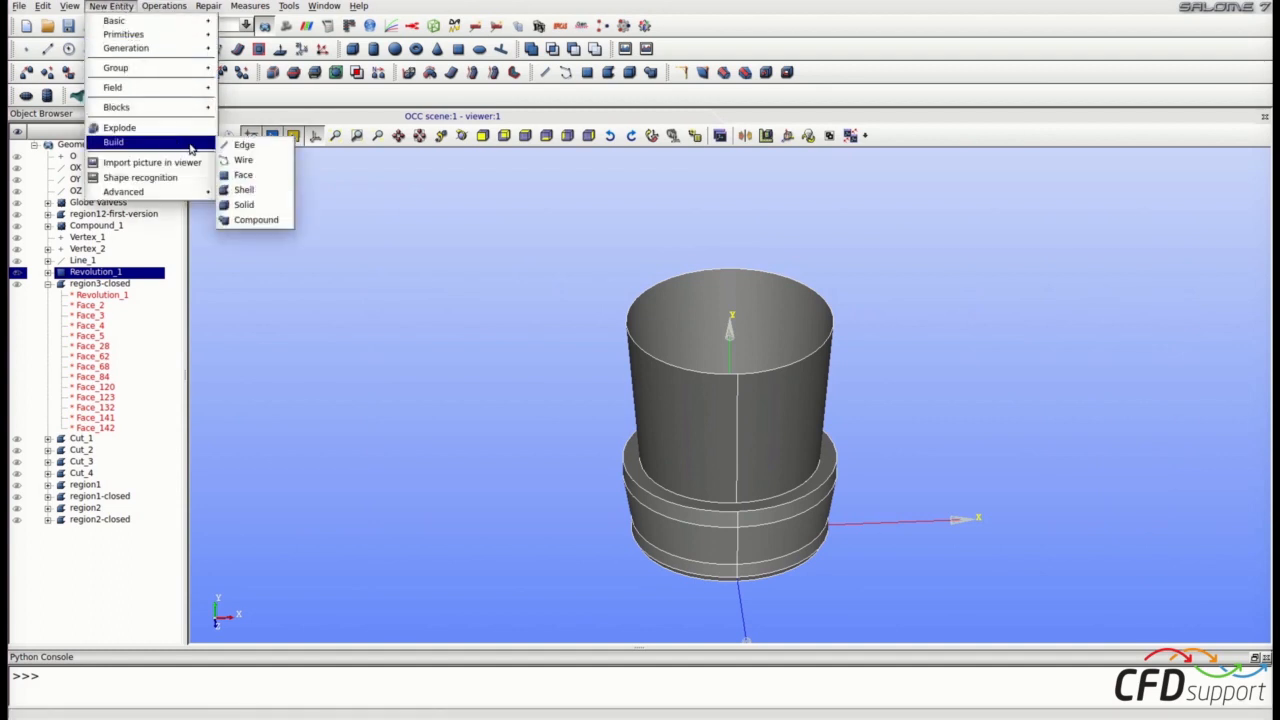
pyautogui.click(243, 189)
pyautogui.moveTo(590, 190); pyautogui.dragTo(412, 206)
pyautogui.click(427, 288)
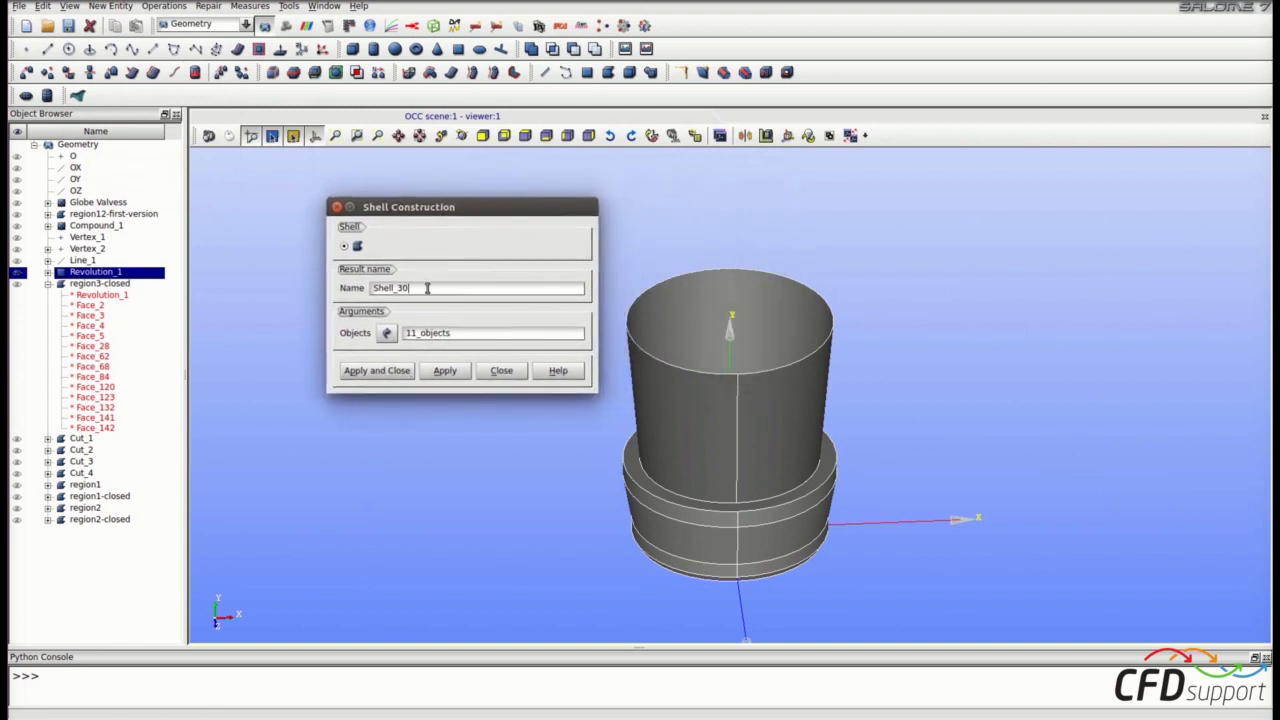
pyautogui.moveTo(427, 288); pyautogui.dragTo(326, 283)
pyautogui.write('plug-to-move')
pyautogui.click(376, 371)
# Step: Create a translated copy of plug-to-move named plug-5mm, offset 0.005 along Y
pyautogui.click(523, 137)
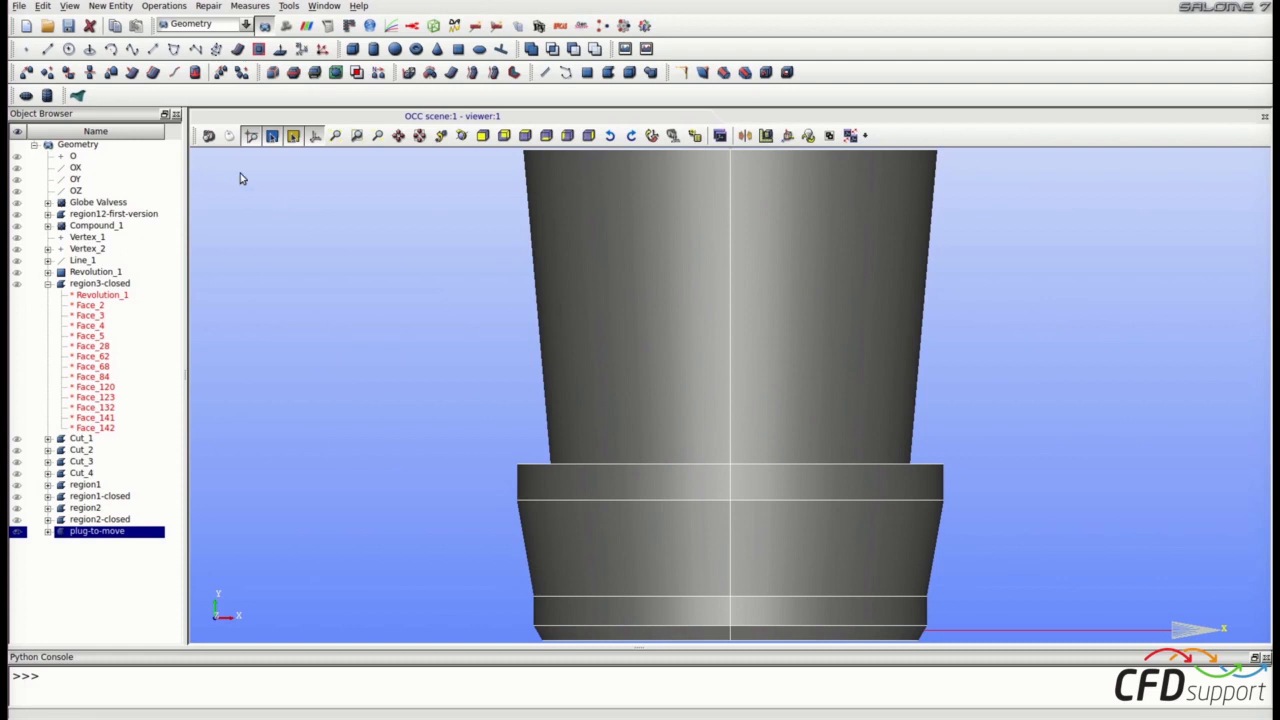
pyautogui.click(148, 6)
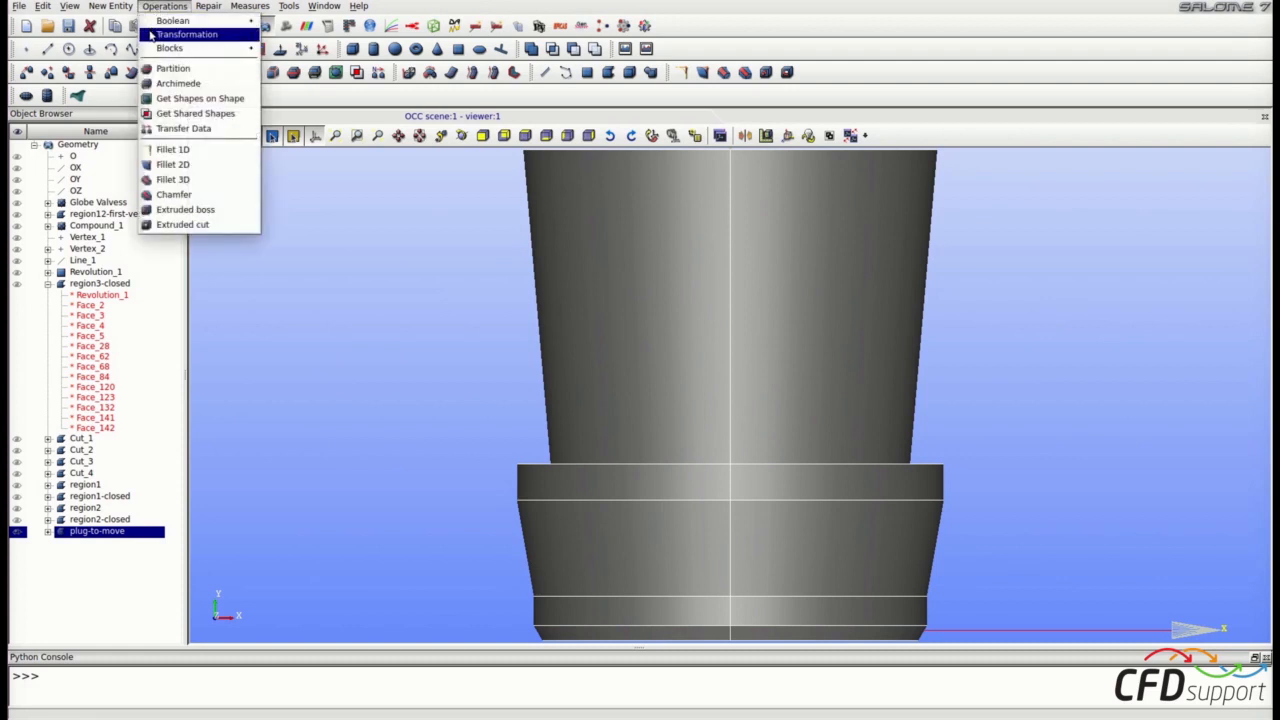
pyautogui.moveTo(235, 37)
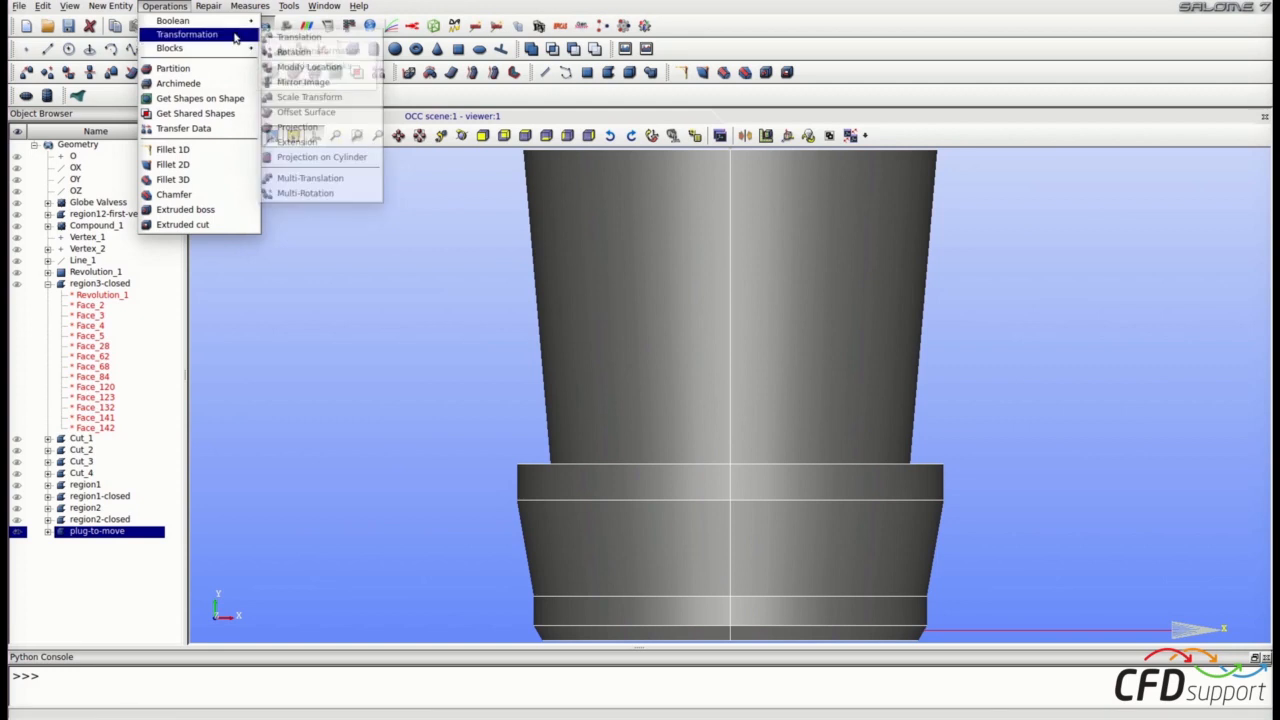
pyautogui.click(300, 37)
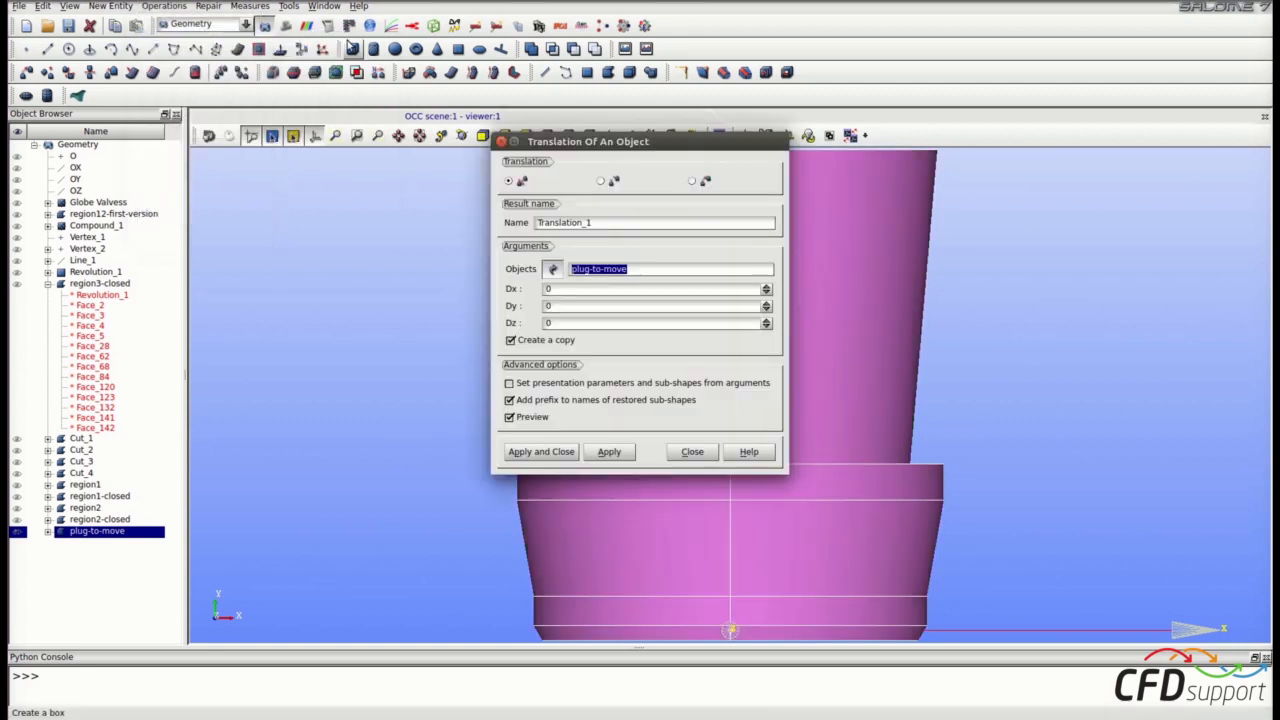
pyautogui.moveTo(589, 141); pyautogui.dragTo(310, 204)
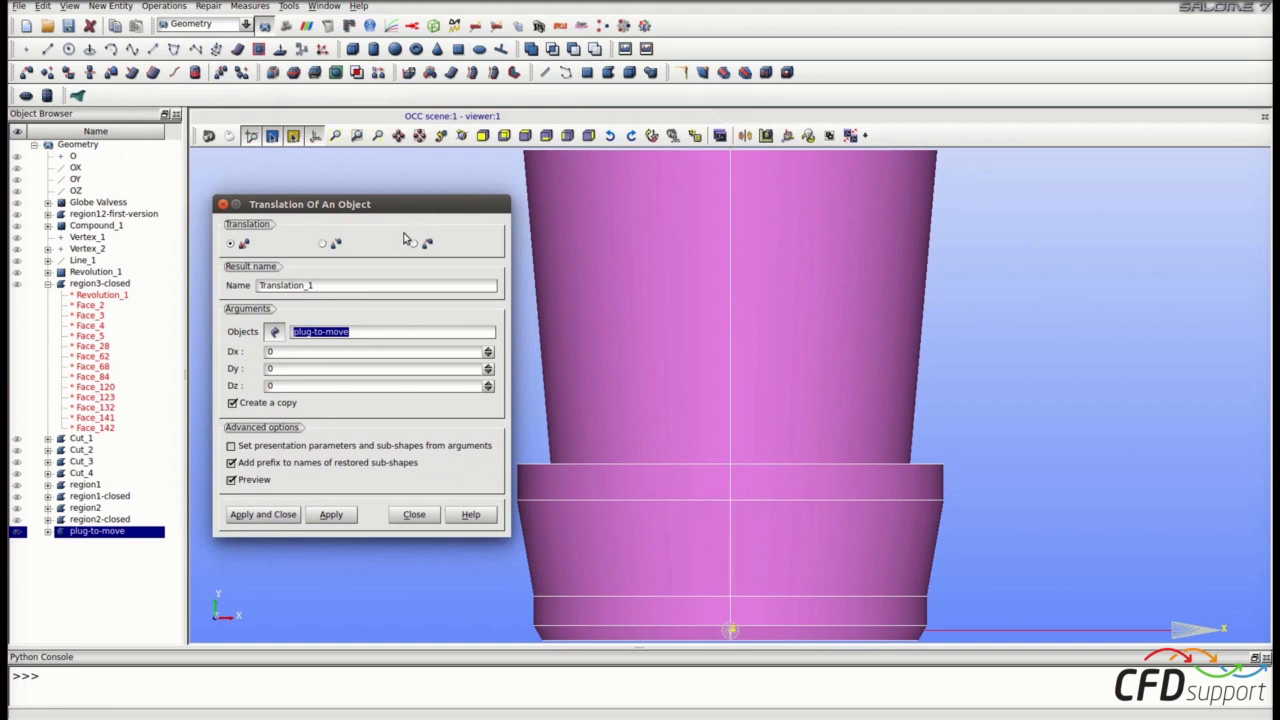
pyautogui.moveTo(346, 285); pyautogui.dragTo(141, 266)
pyautogui.write('p')
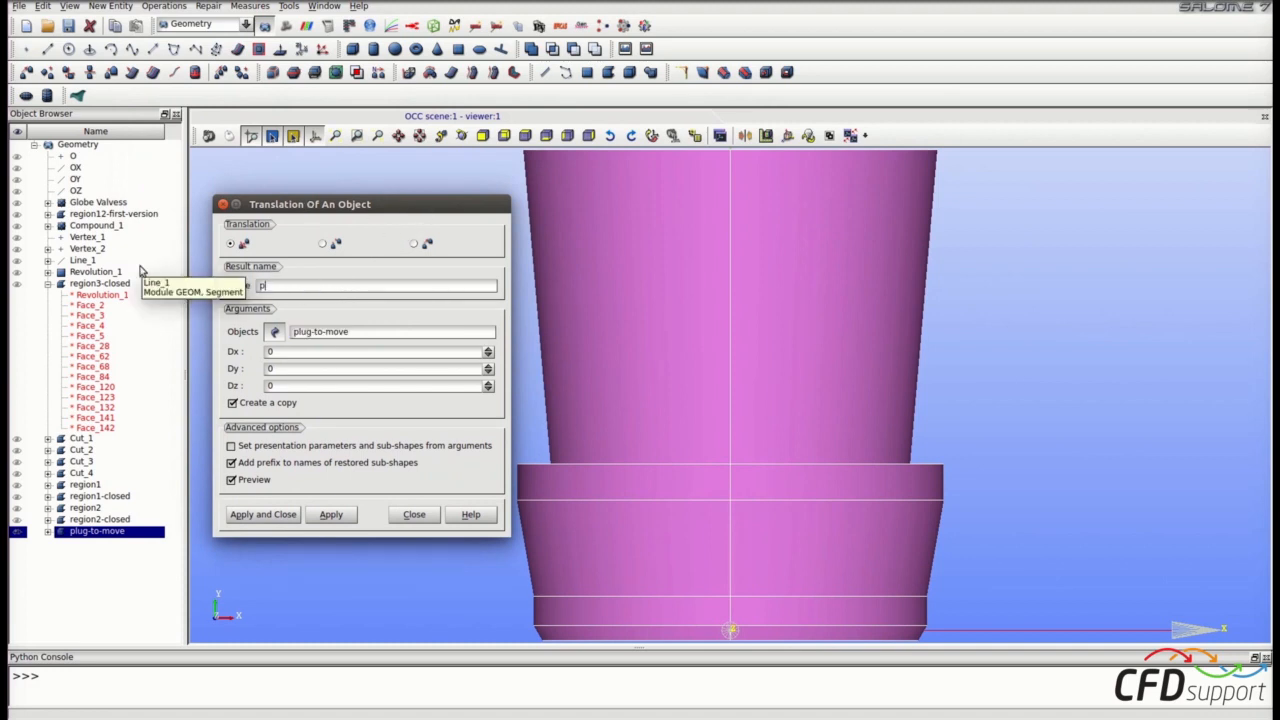
pyautogui.write('lug-5mm')
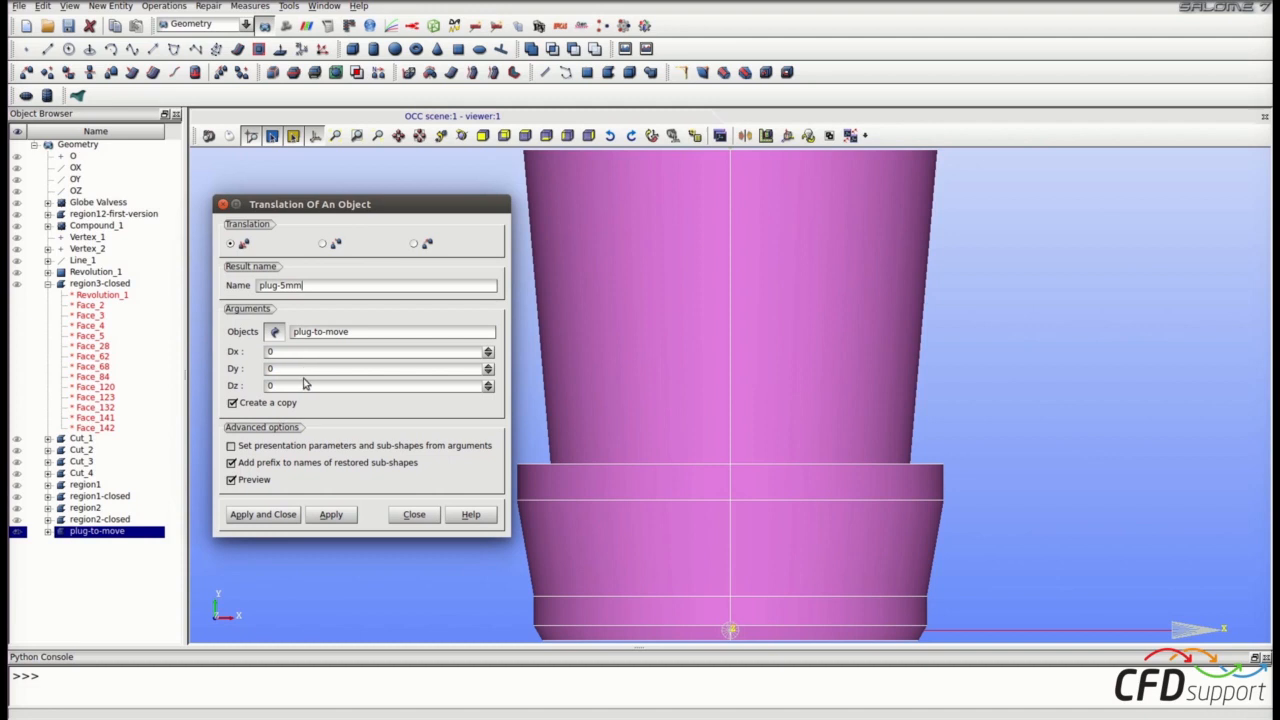
pyautogui.click(297, 368)
pyautogui.write('.005')
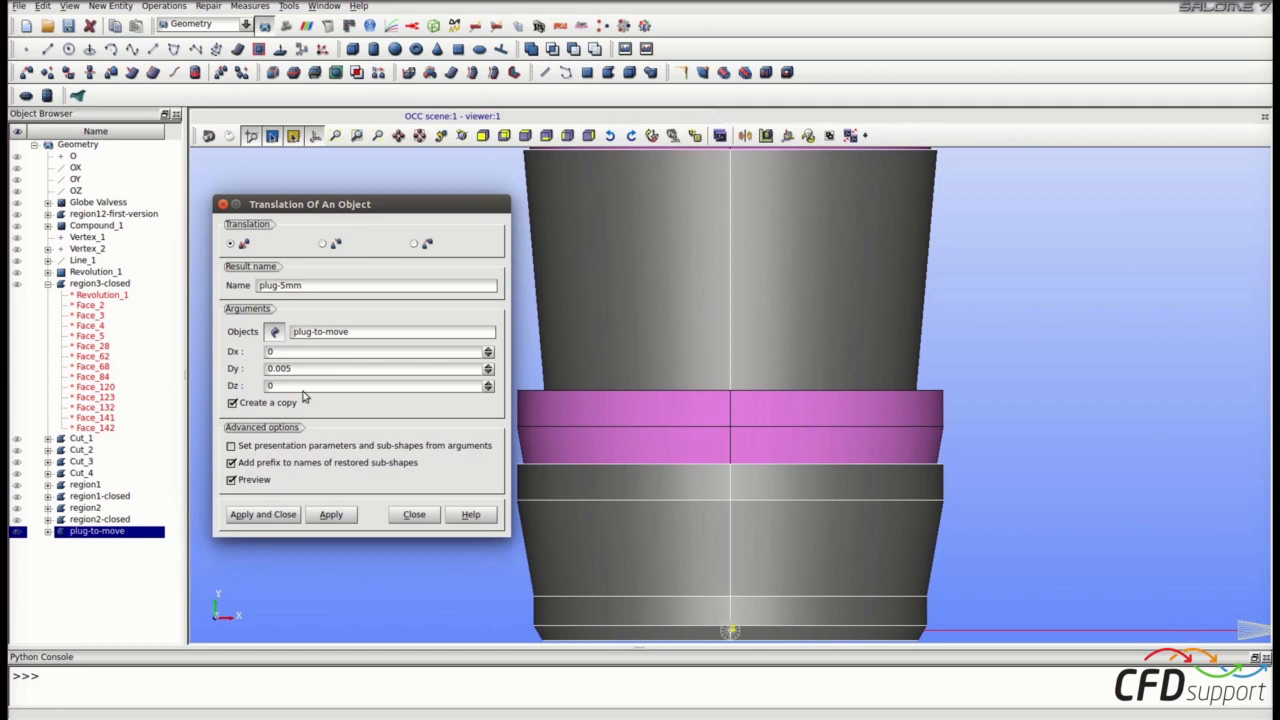
pyautogui.click(333, 516)
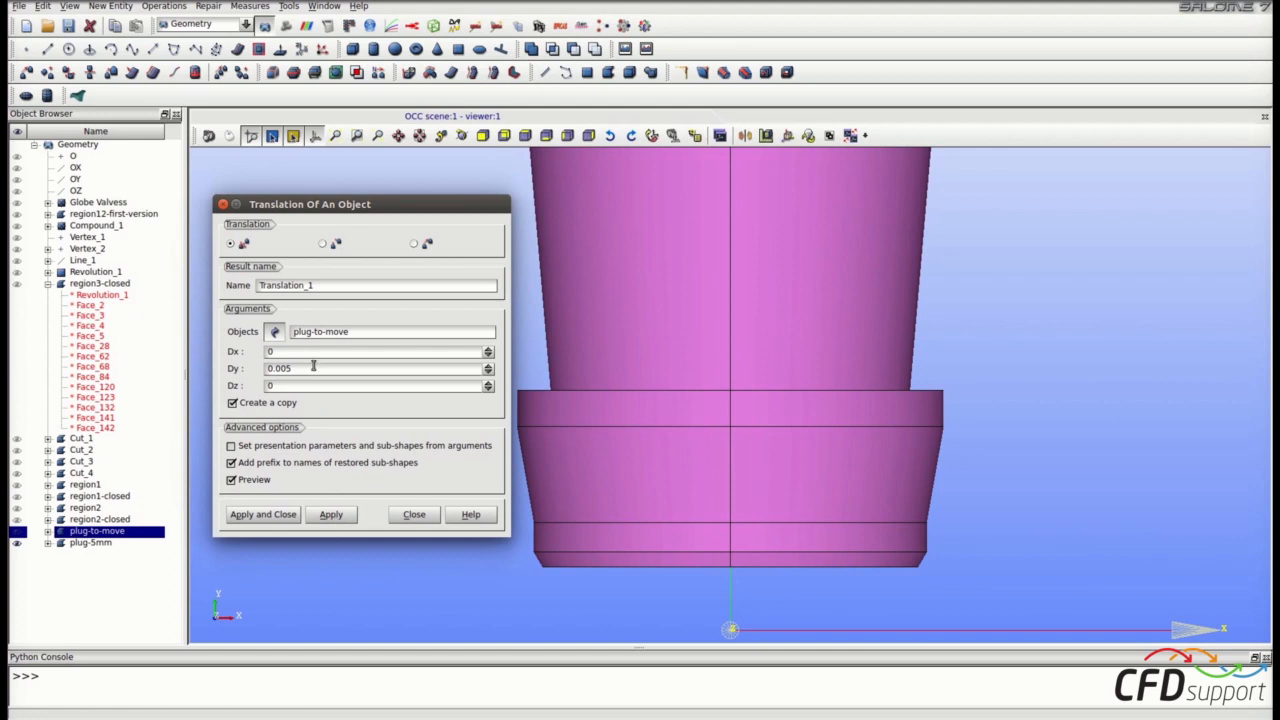
# Step: Create another translated copy of plug-to-move named plug-8mm, offset 0.008 along Y
pyautogui.scroll(3, 313, 367)
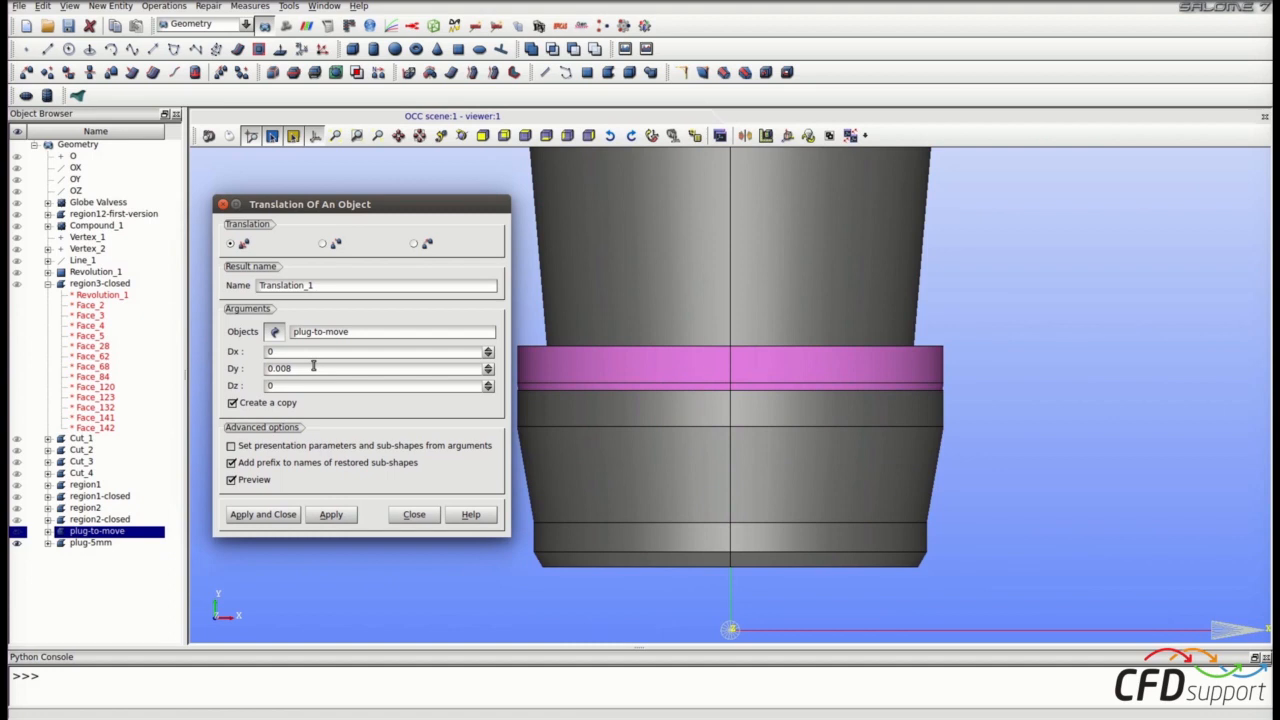
pyautogui.moveTo(326, 286); pyautogui.dragTo(174, 279)
pyautogui.write('plug-8mm')
pyautogui.click(340, 516)
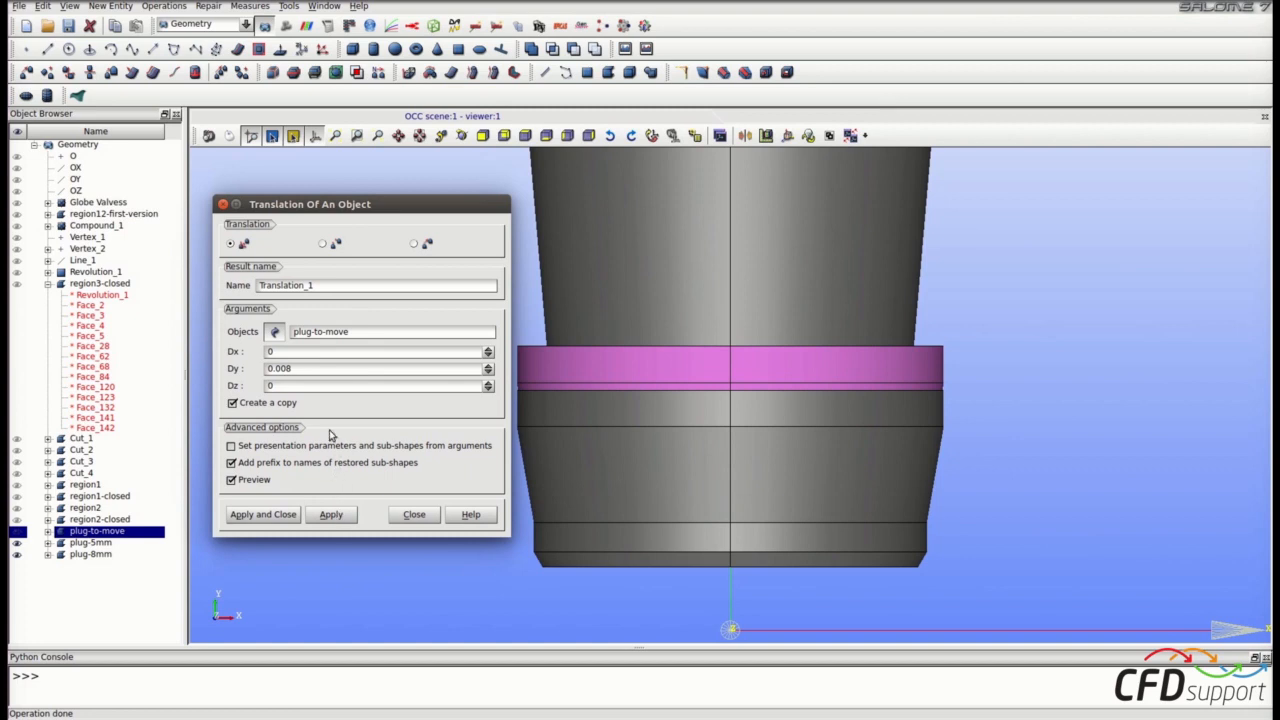
# Step: Create a third translated copy of plug-to-move named plug-11mm, offset 0.011 along Y, and finish the translations
pyautogui.press('BackSpace')
pyautogui.press('BackSpace')
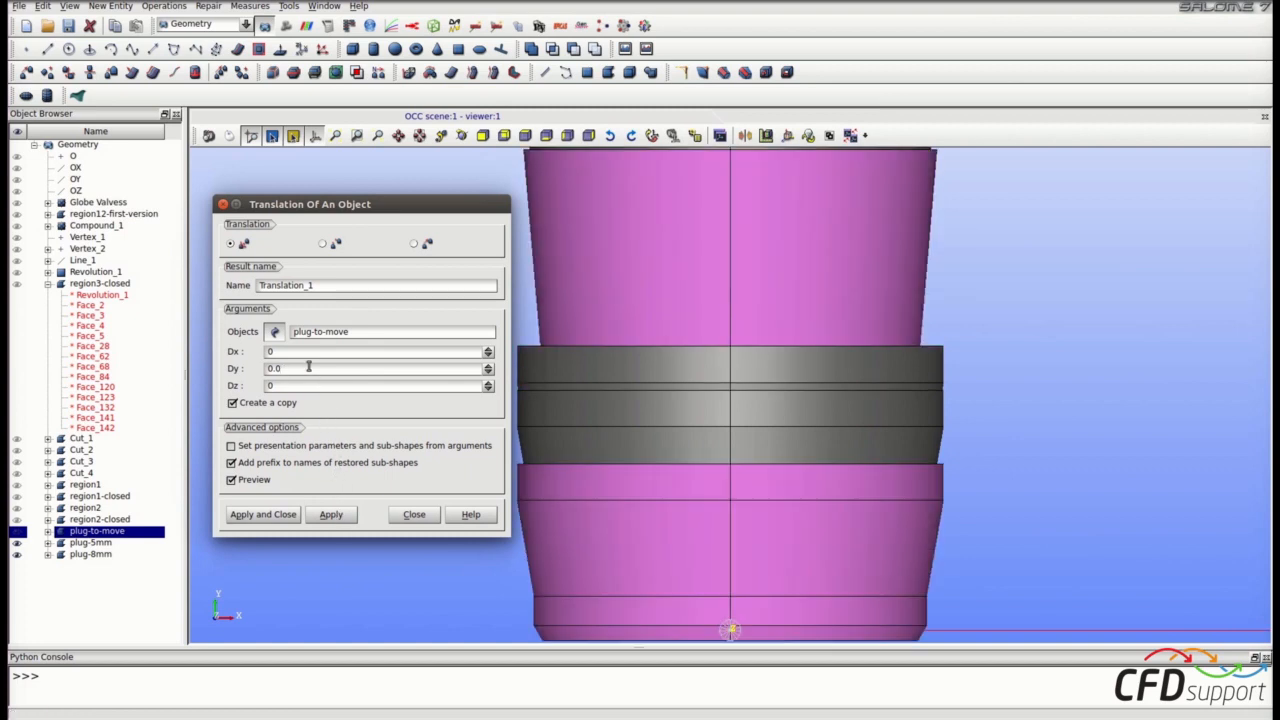
pyautogui.write('11')
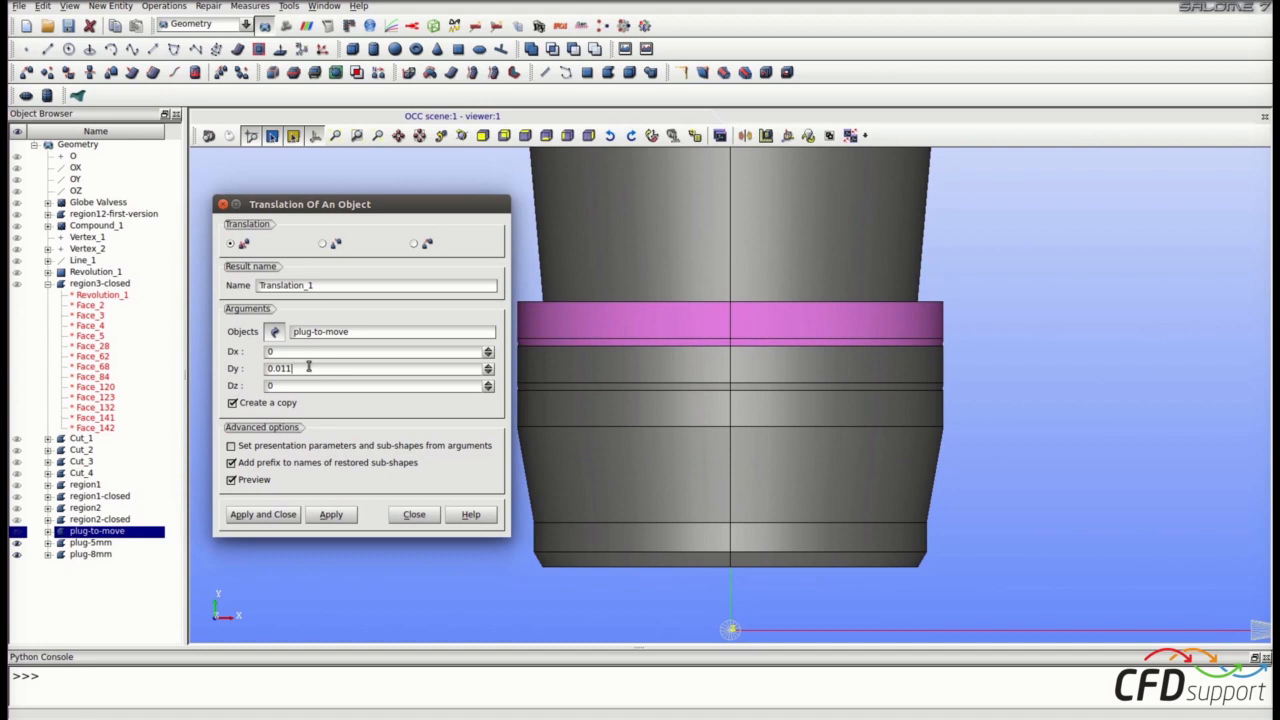
pyautogui.moveTo(330, 285); pyautogui.dragTo(172, 268)
pyautogui.write('plug-11mm')
pyautogui.click(280, 515)
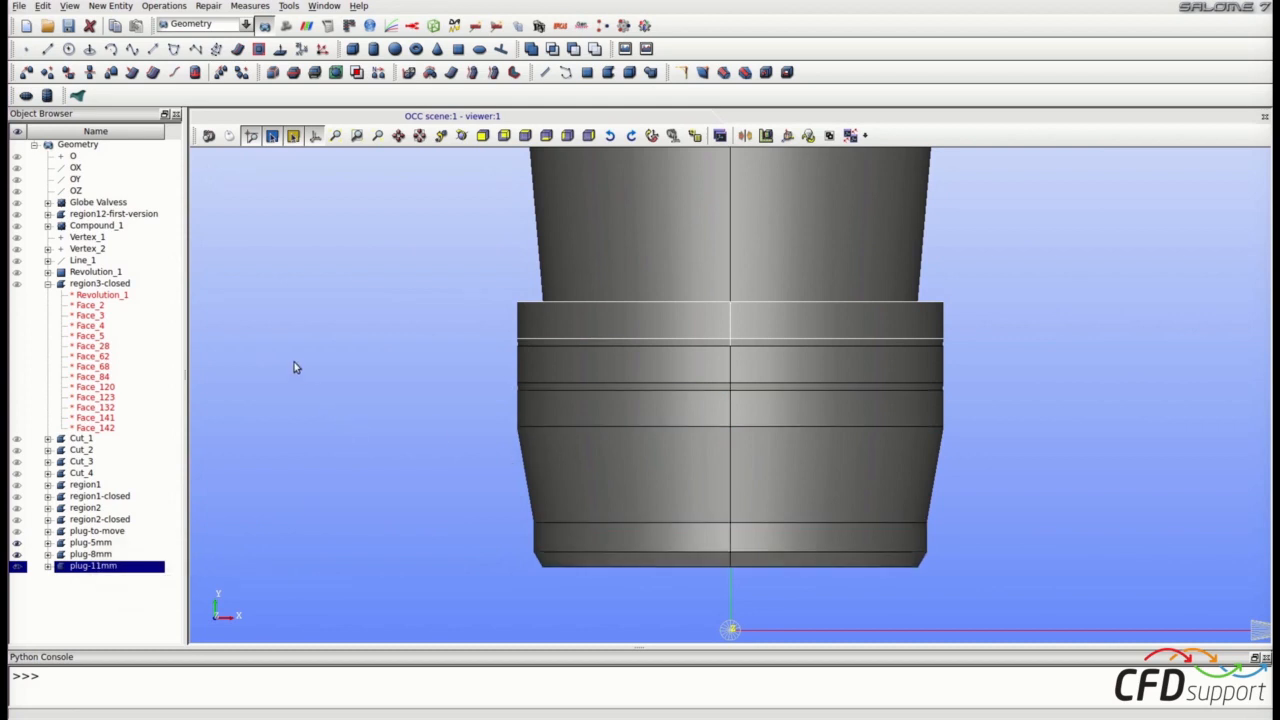
pyautogui.click(525, 137)
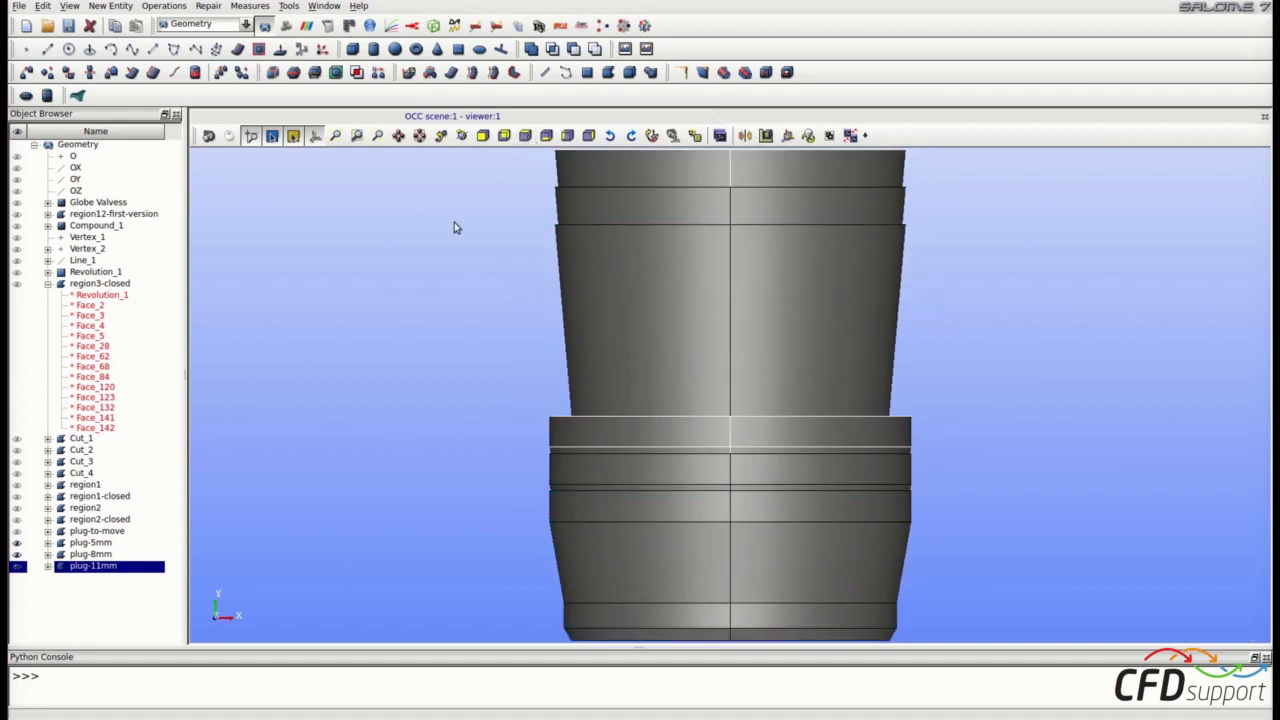
pyautogui.click(333, 206)
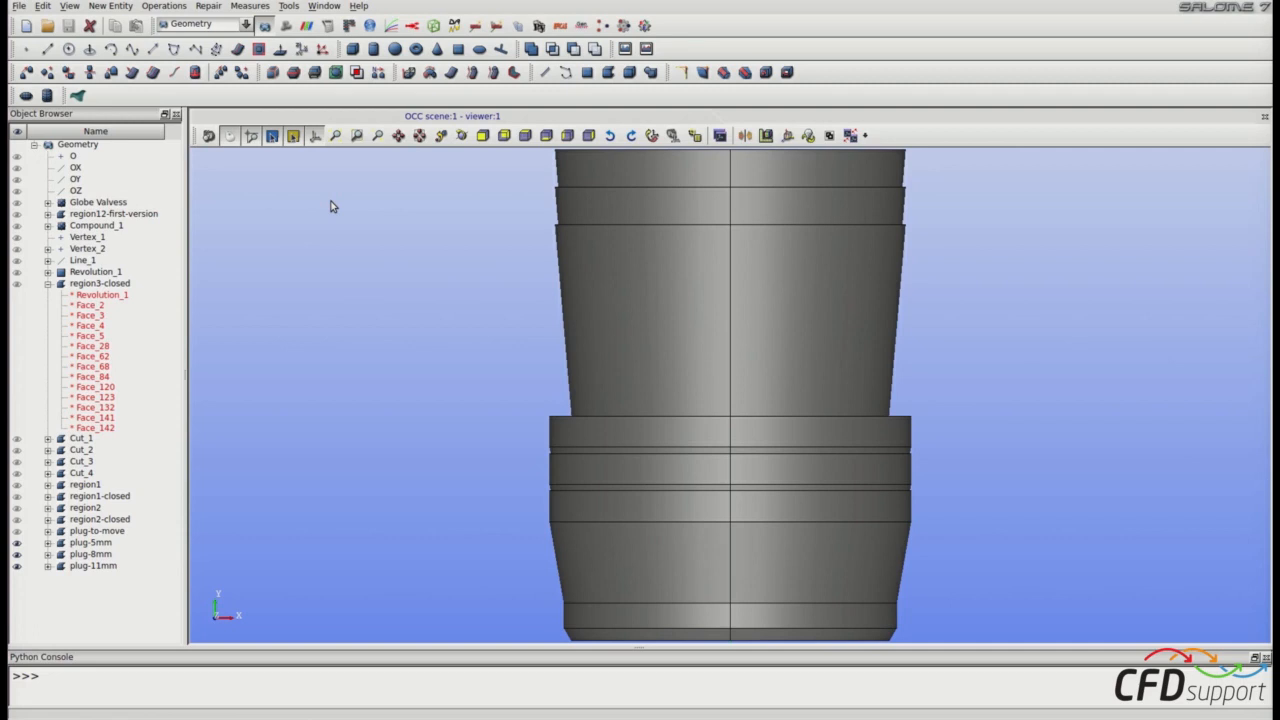
# Step: Display only the region1-closed shell in the front view
pyautogui.click(118, 499)
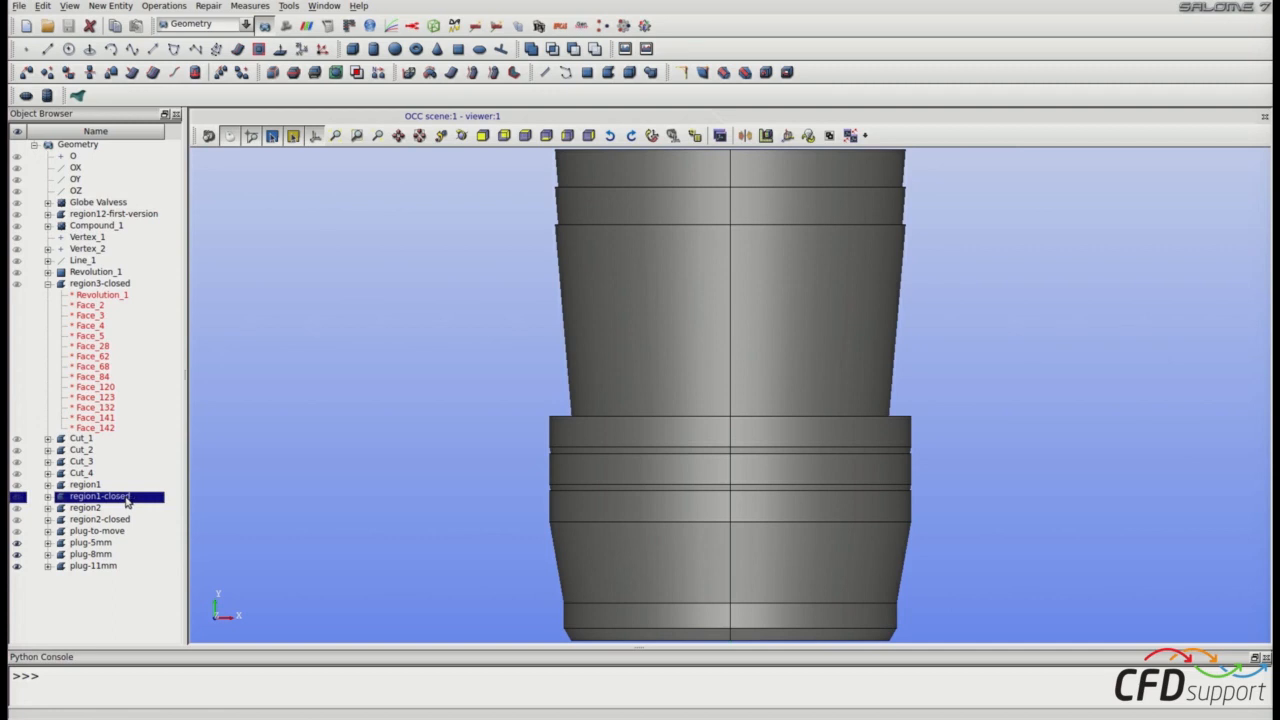
pyautogui.rightClick(140, 499)
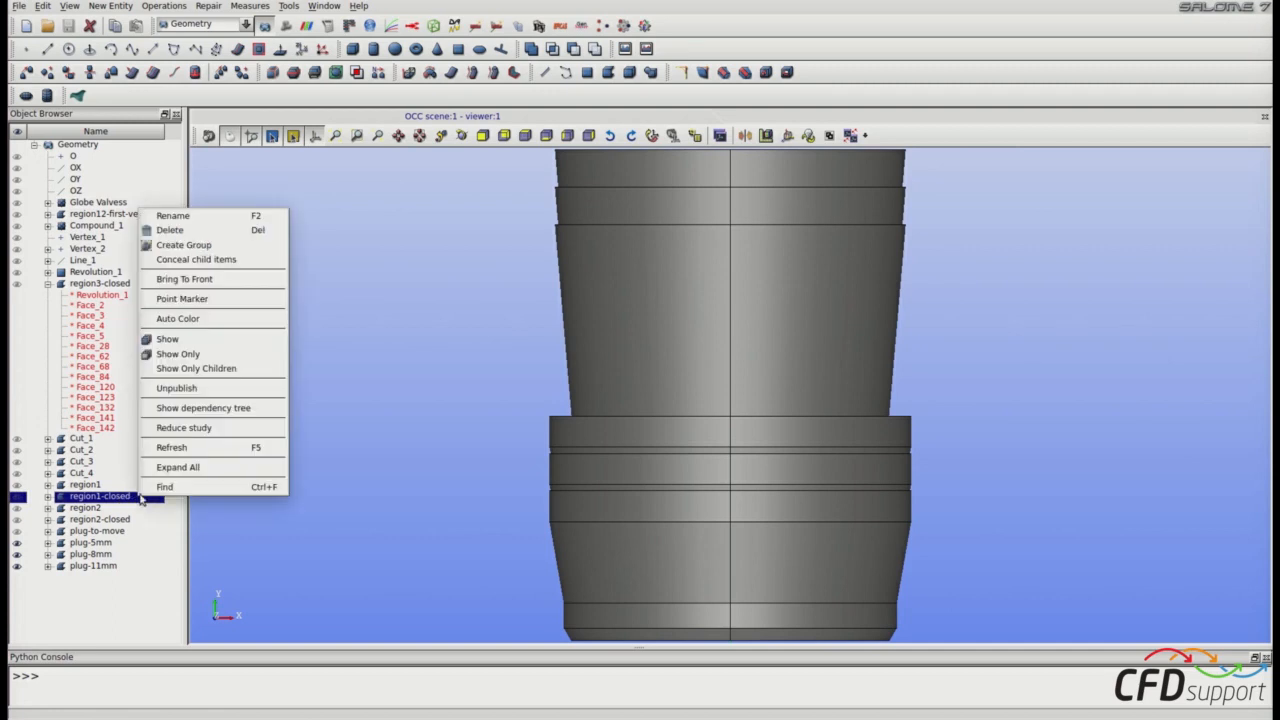
pyautogui.click(178, 354)
pyautogui.click(525, 136)
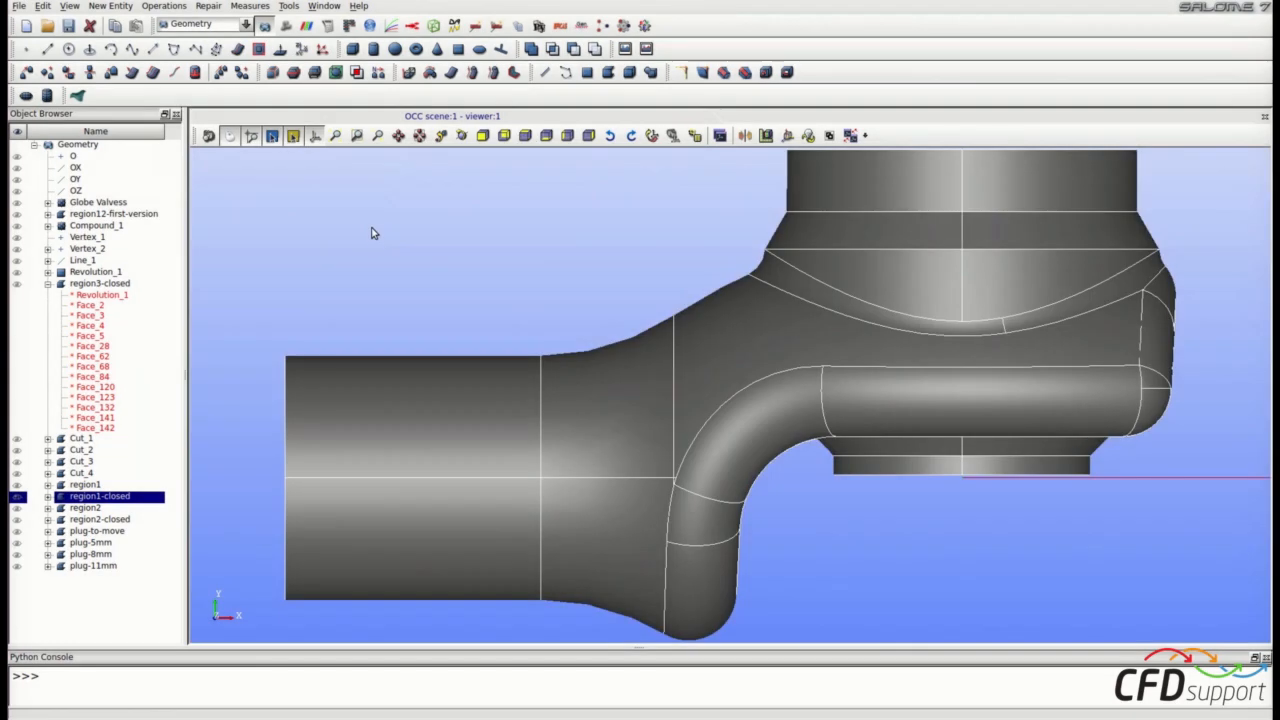
# Step: Start a face group on region1-closed and name it region1-inlet
pyautogui.click(110, 6)
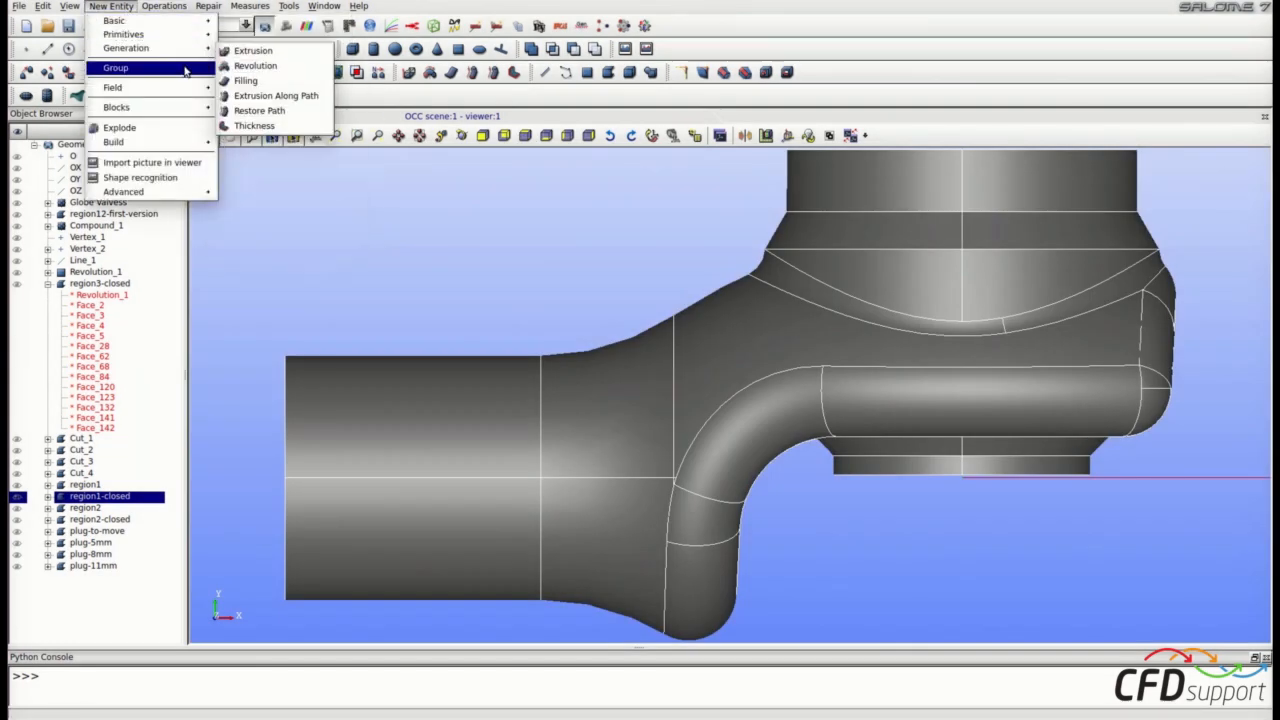
pyautogui.moveTo(185, 71)
pyautogui.click(310, 72)
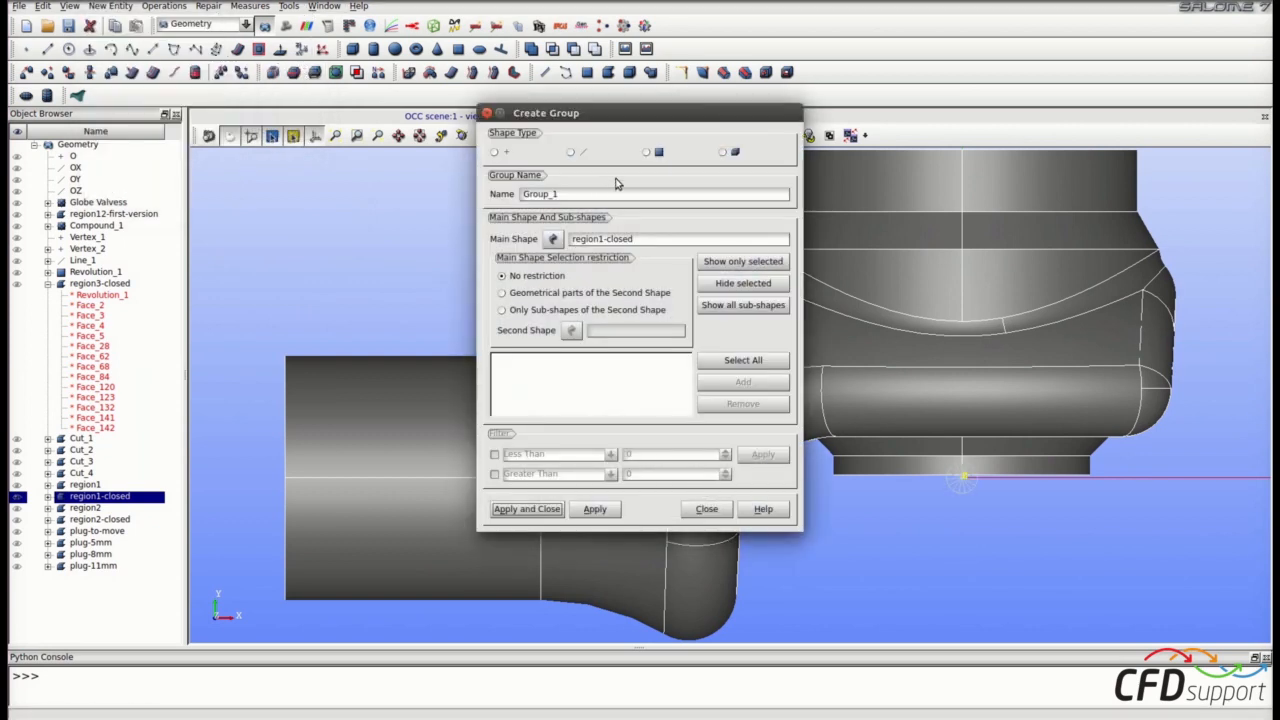
pyautogui.click(646, 152)
pyautogui.click(619, 195)
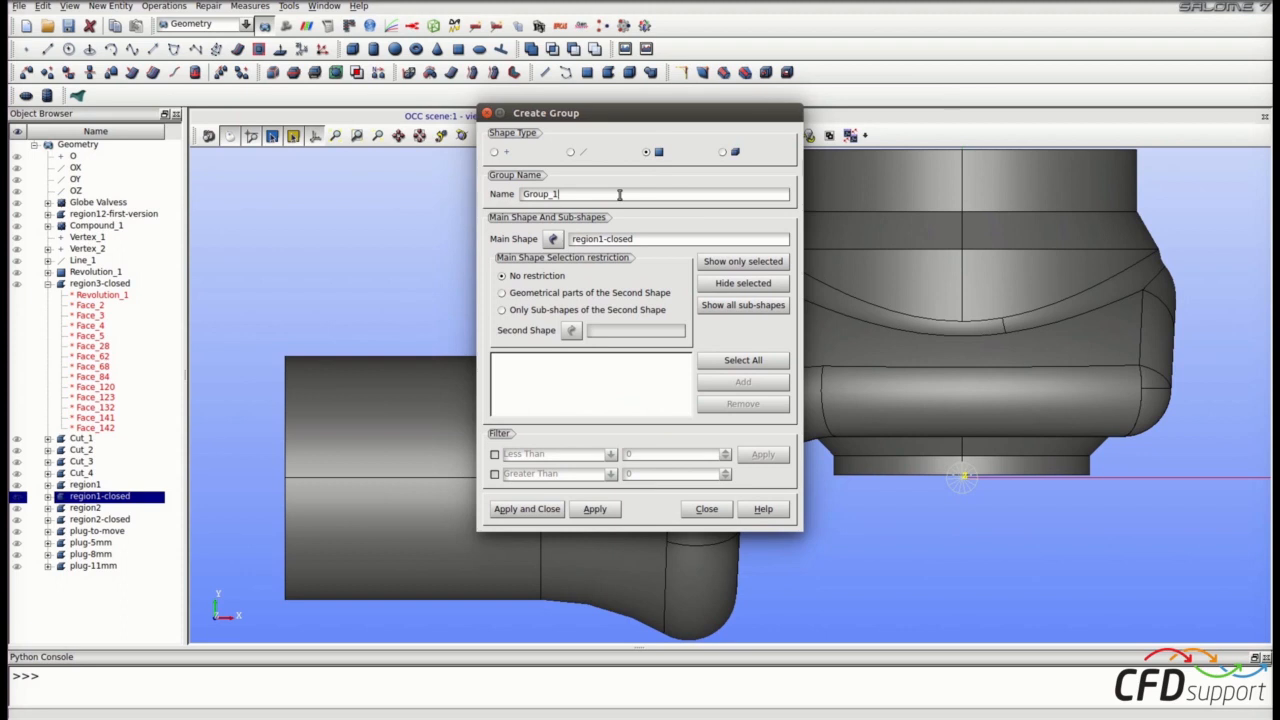
pyautogui.press('BackSpace')
pyautogui.press('BackSpace')
pyautogui.press('BackSpace')
pyautogui.press('BackSpace')
pyautogui.press('BackSpace')
pyautogui.press('BackSpace')
pyautogui.press('BackSpace')
pyautogui.write('region1-inlet')
# Step: Add the circular end face of the inlet pipe to the region1-inlet group and create the group
pyautogui.moveTo(642, 113); pyautogui.dragTo(187, 156)
pyautogui.scroll(-3, 862, 318)
pyautogui.keyDown('ctrl'); pyautogui.moveTo(800, 360); pyautogui.dragTo(417, 443, button='right'); pyautogui.keyUp('ctrl')
pyautogui.click(480, 419)
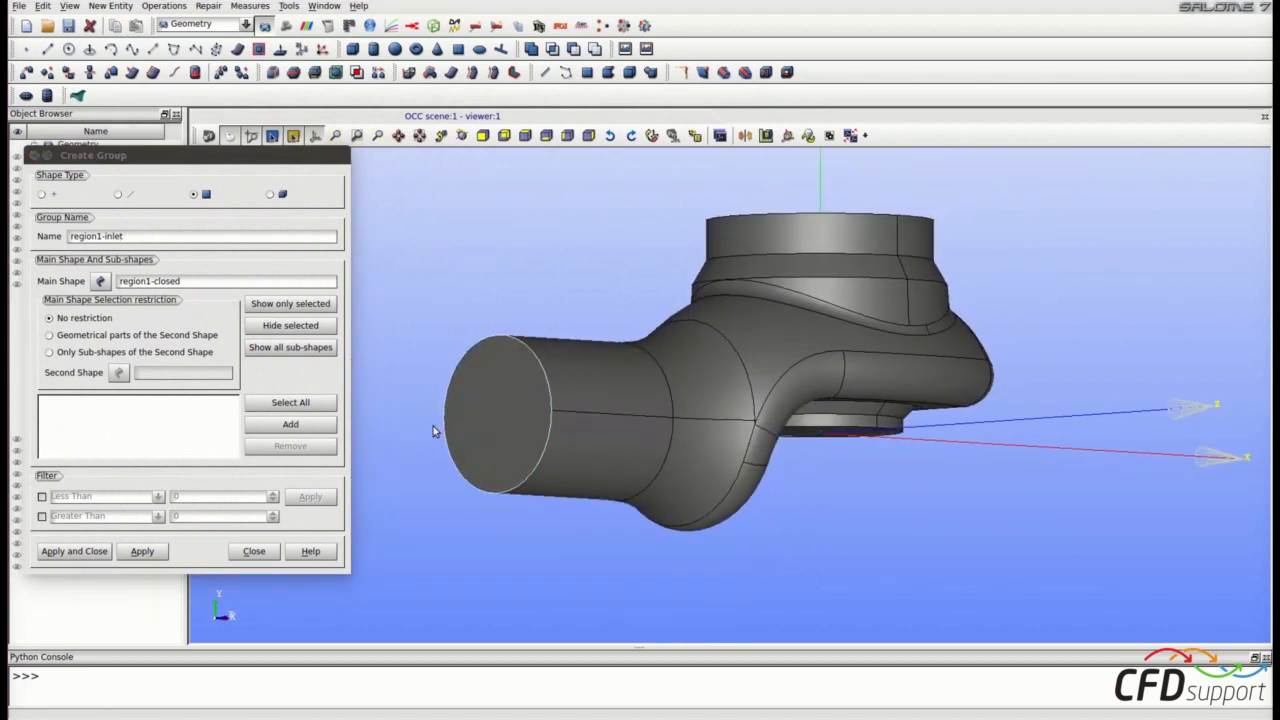
pyautogui.click(270, 429)
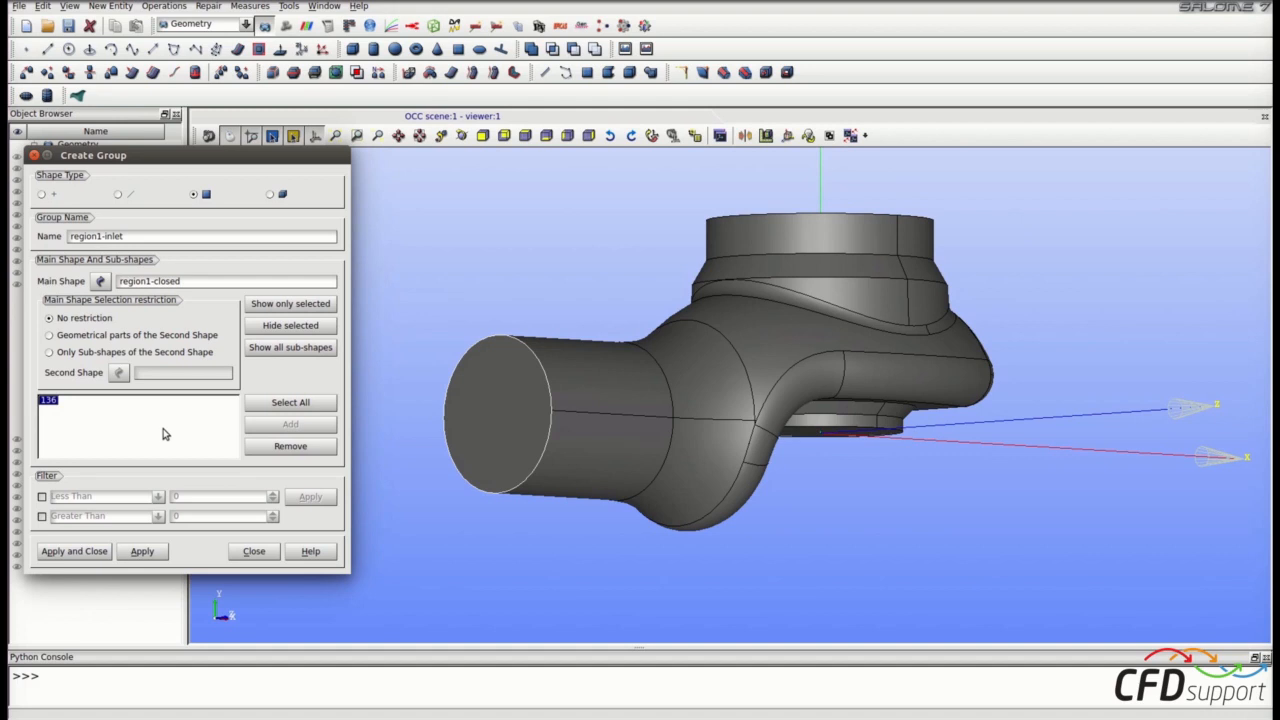
pyautogui.click(141, 551)
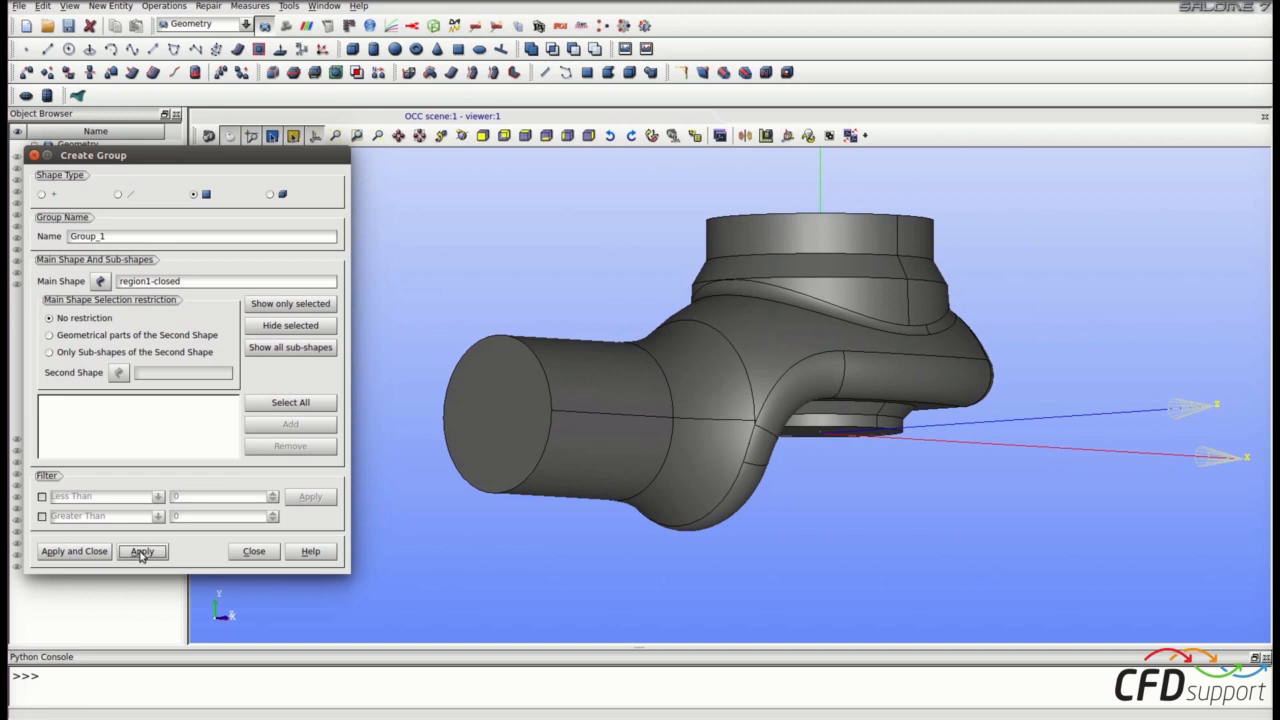
# Step: Create a face group named region1-outlet from the circular face on the underside of region1-closed
pyautogui.moveTo(104, 237); pyautogui.dragTo(47, 232)
pyautogui.doubleClick(62, 238)
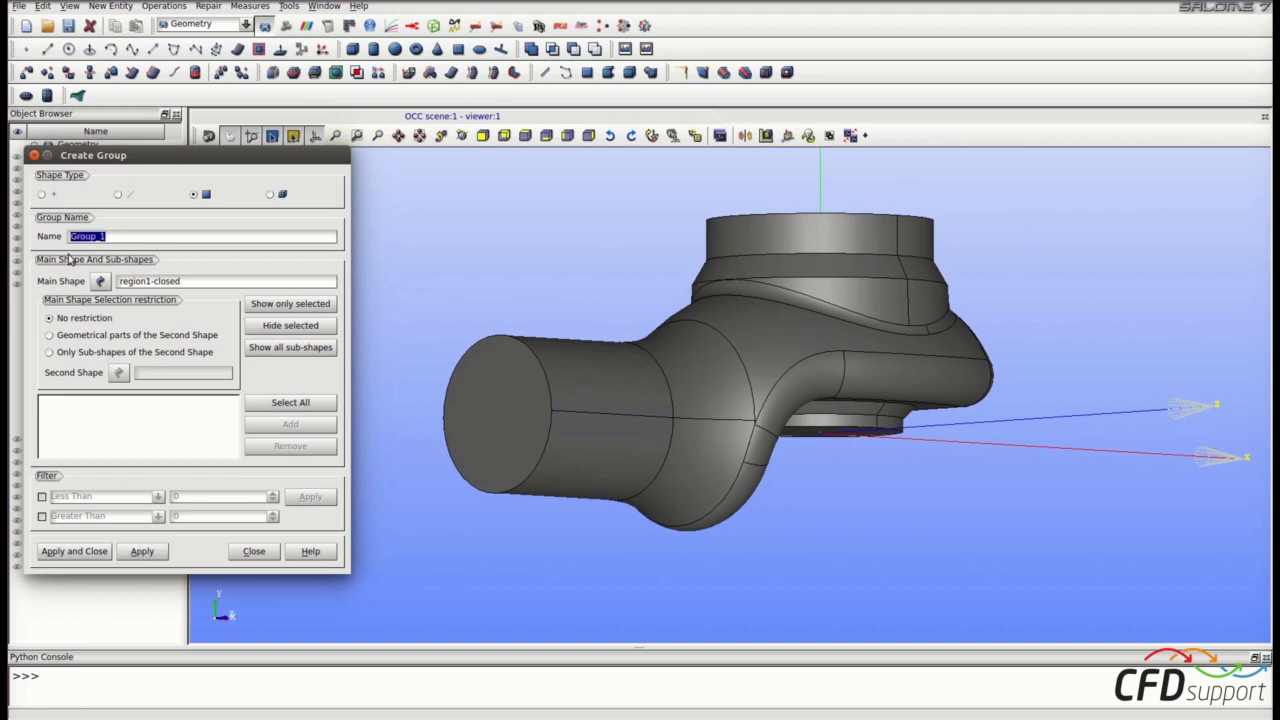
pyautogui.press('BackSpace')
pyautogui.write('region1-outlet')
pyautogui.keyDown('ctrl'); pyautogui.moveTo(789, 485); pyautogui.dragTo(774, 420, button='right'); pyautogui.keyUp('ctrl')
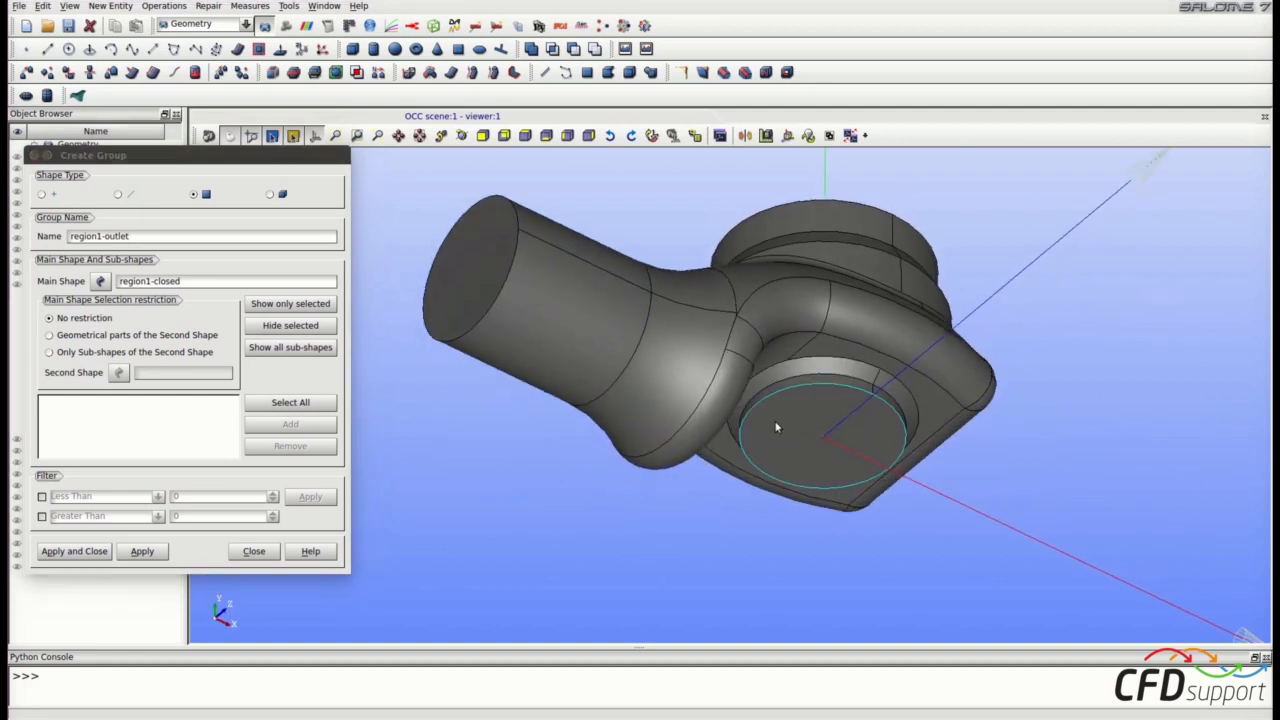
pyautogui.click(781, 416)
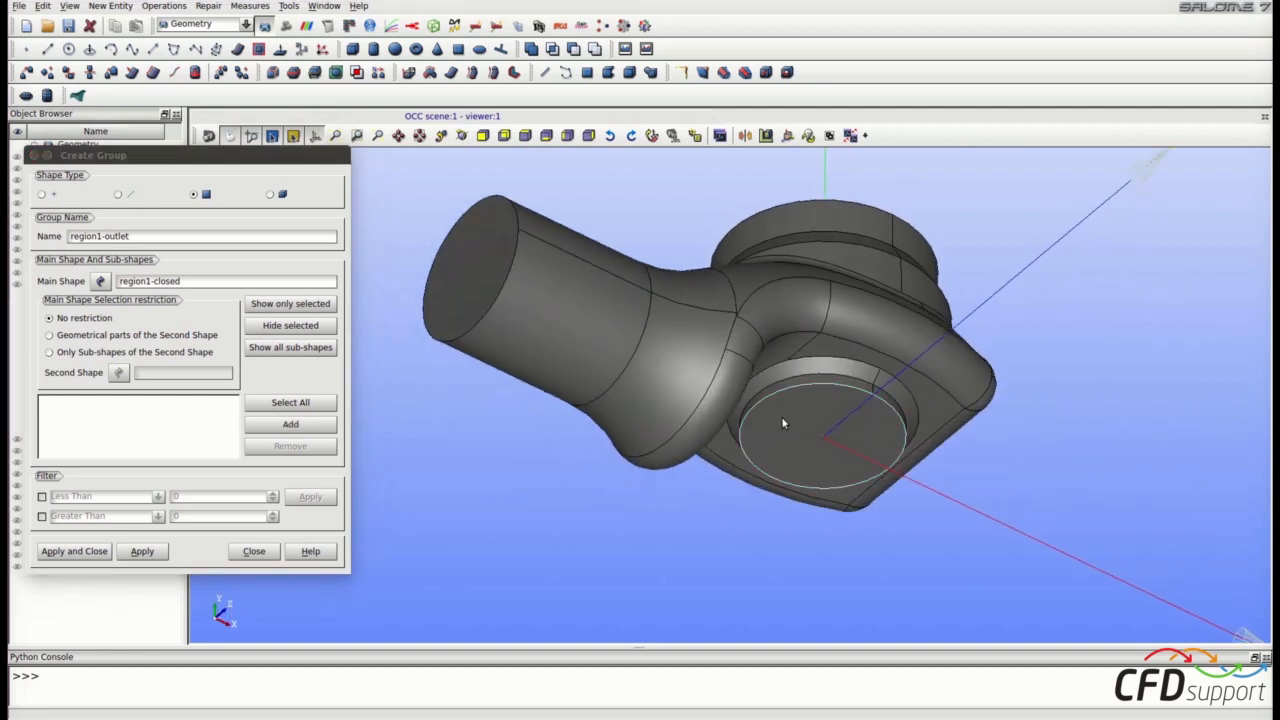
pyautogui.click(272, 424)
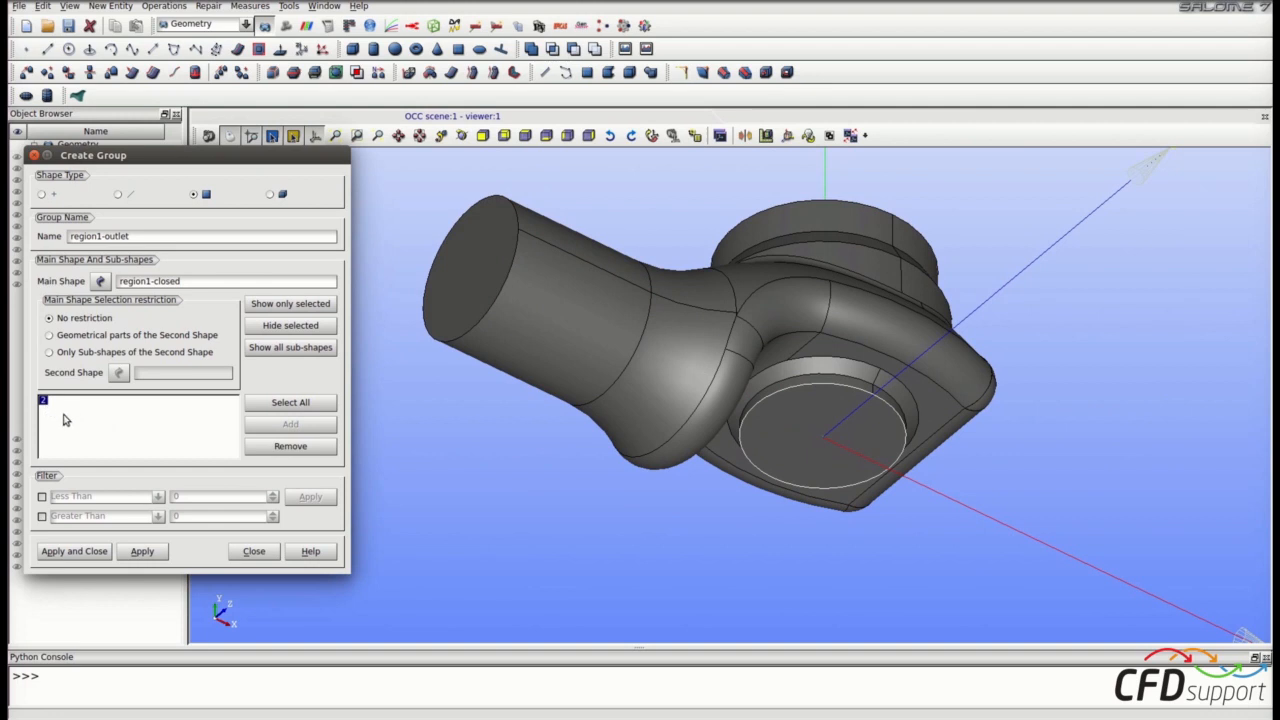
pyautogui.click(142, 554)
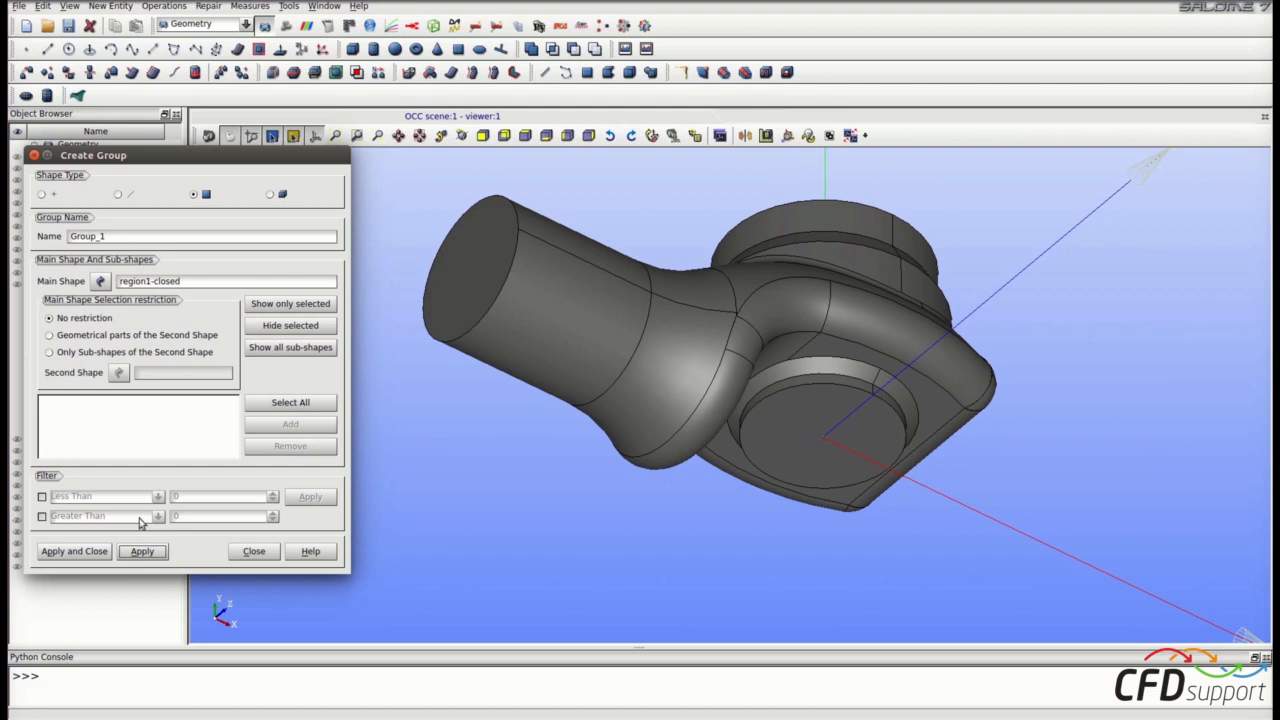
# Step: Create a face group named region1-wall from all faces of region1-closed except the circular inlet and outlet faces
pyautogui.moveTo(127, 238); pyautogui.dragTo(53, 235)
pyautogui.write('region1-wall')
pyautogui.click(277, 405)
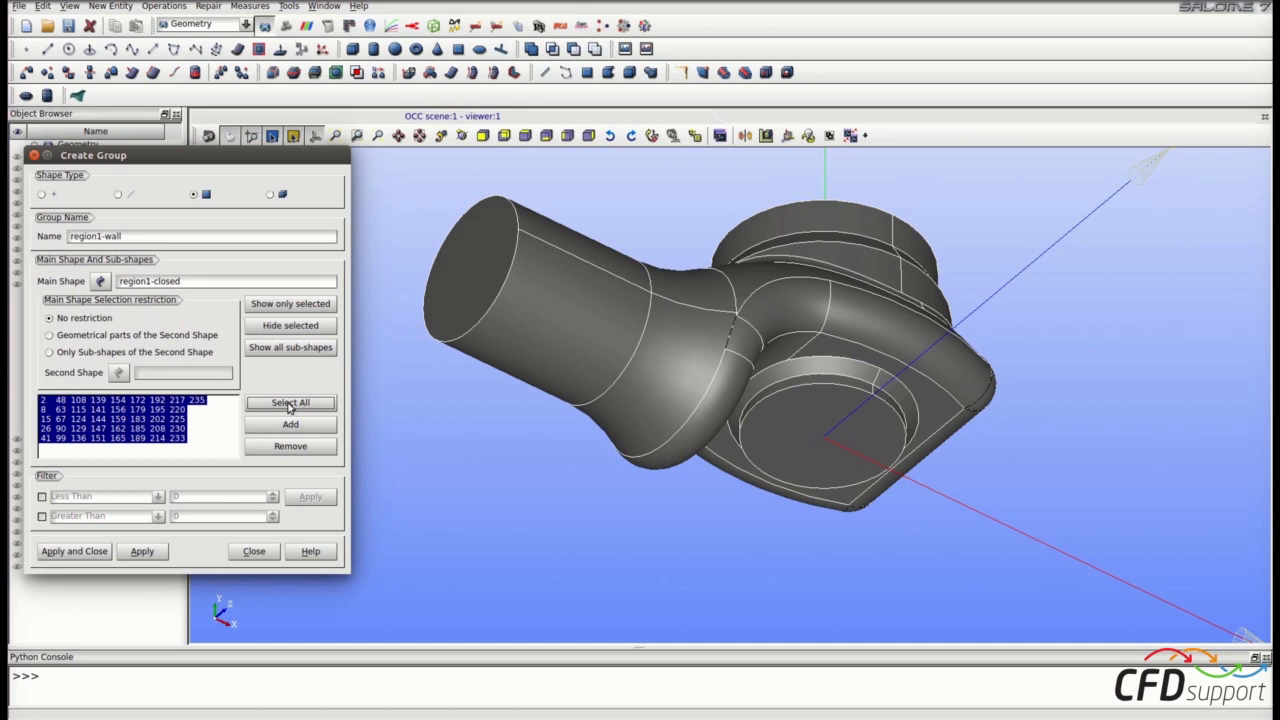
pyautogui.click(461, 283)
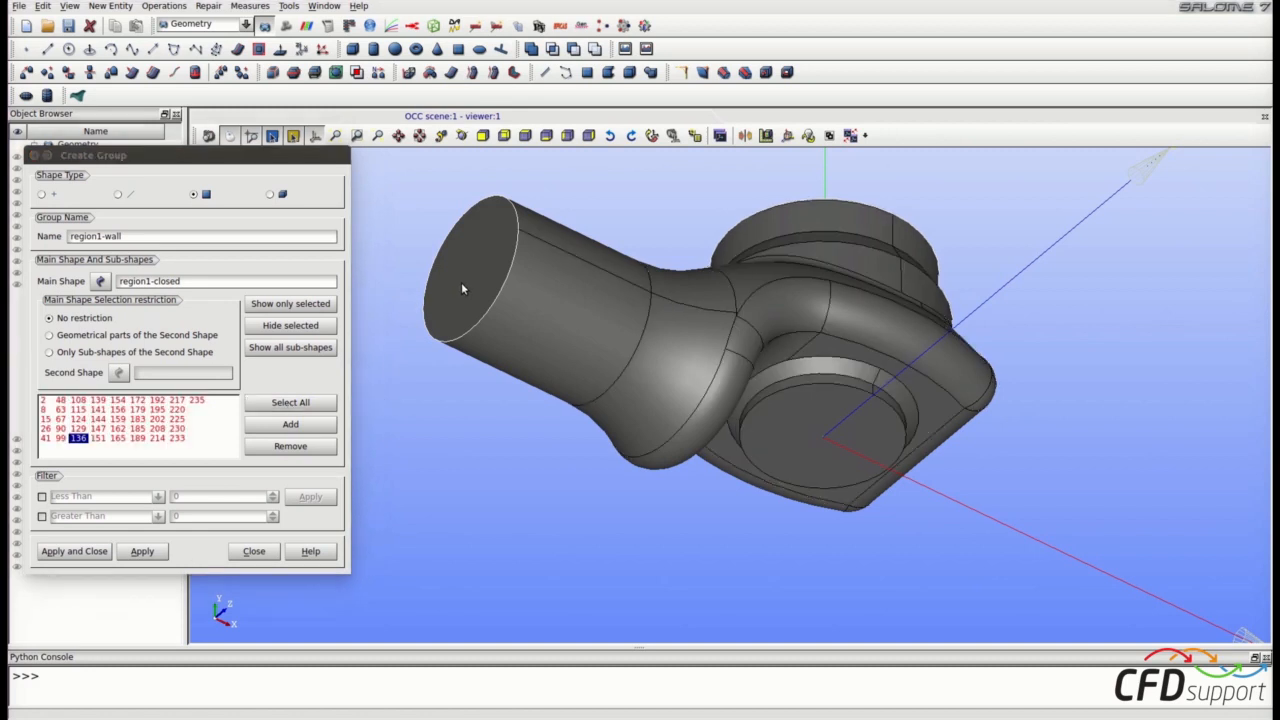
pyautogui.keyDown('shift'); pyautogui.click(783, 428); pyautogui.keyUp('shift')
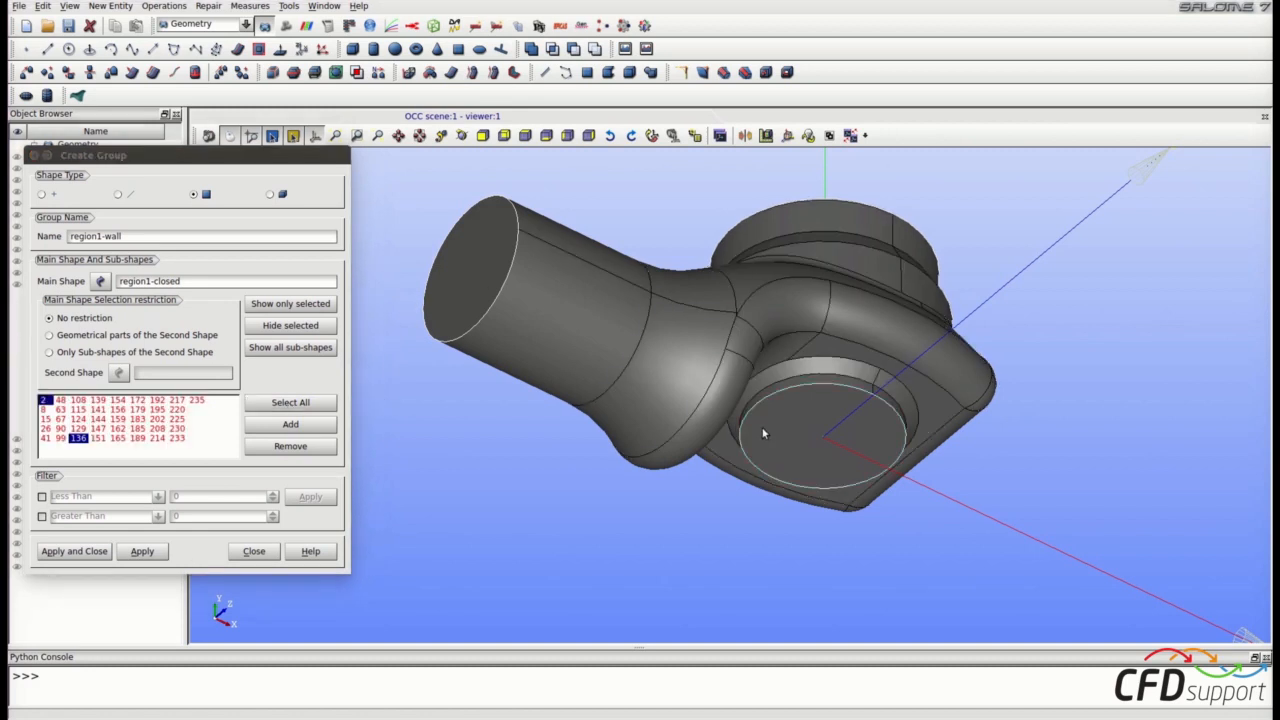
pyautogui.click(265, 450)
pyautogui.click(265, 450)
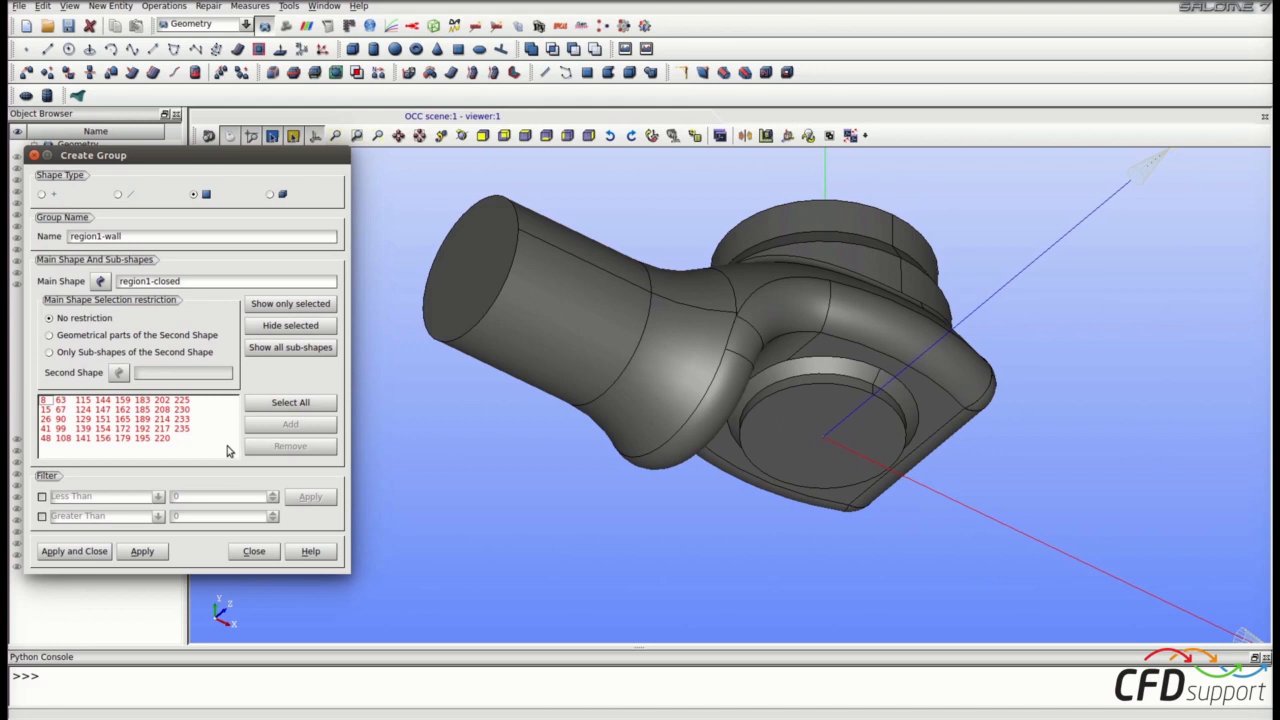
pyautogui.click(78, 550)
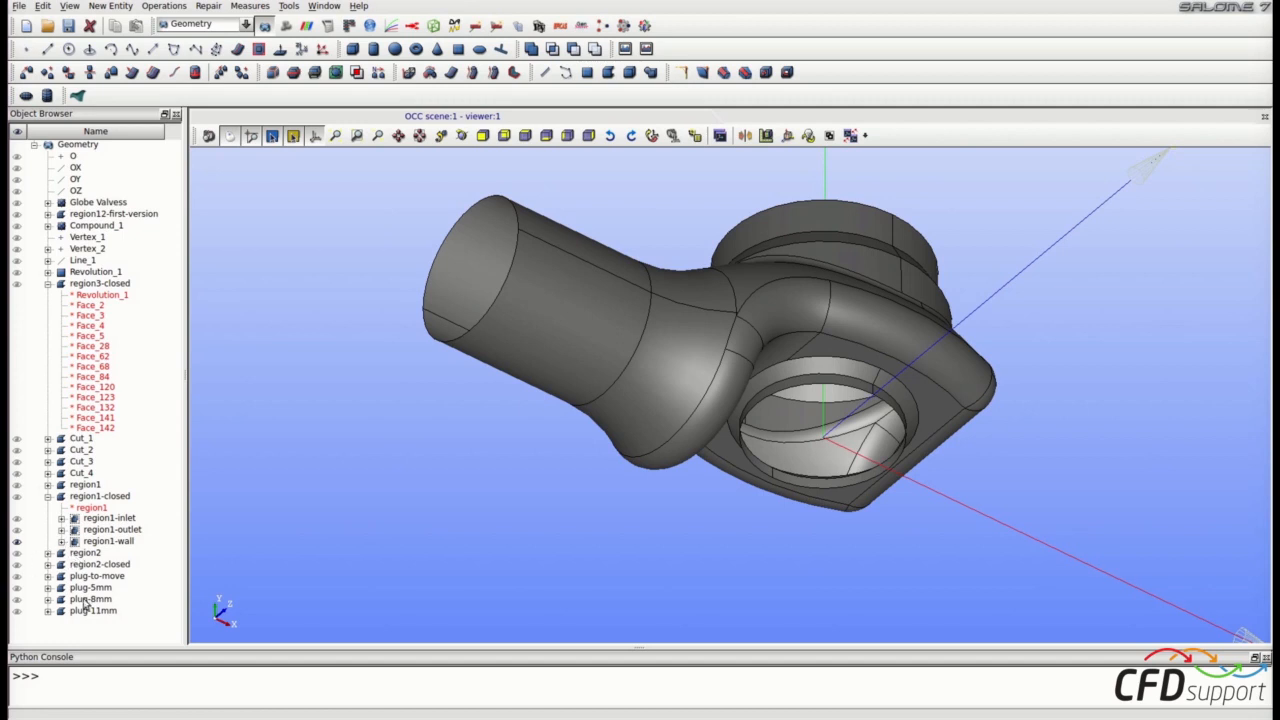
# Step: Display only the region1-inlet, region1-outlet and region1-wall groups and check them from several directions, ending in an axis-aligned side view
pyautogui.click(110, 518)
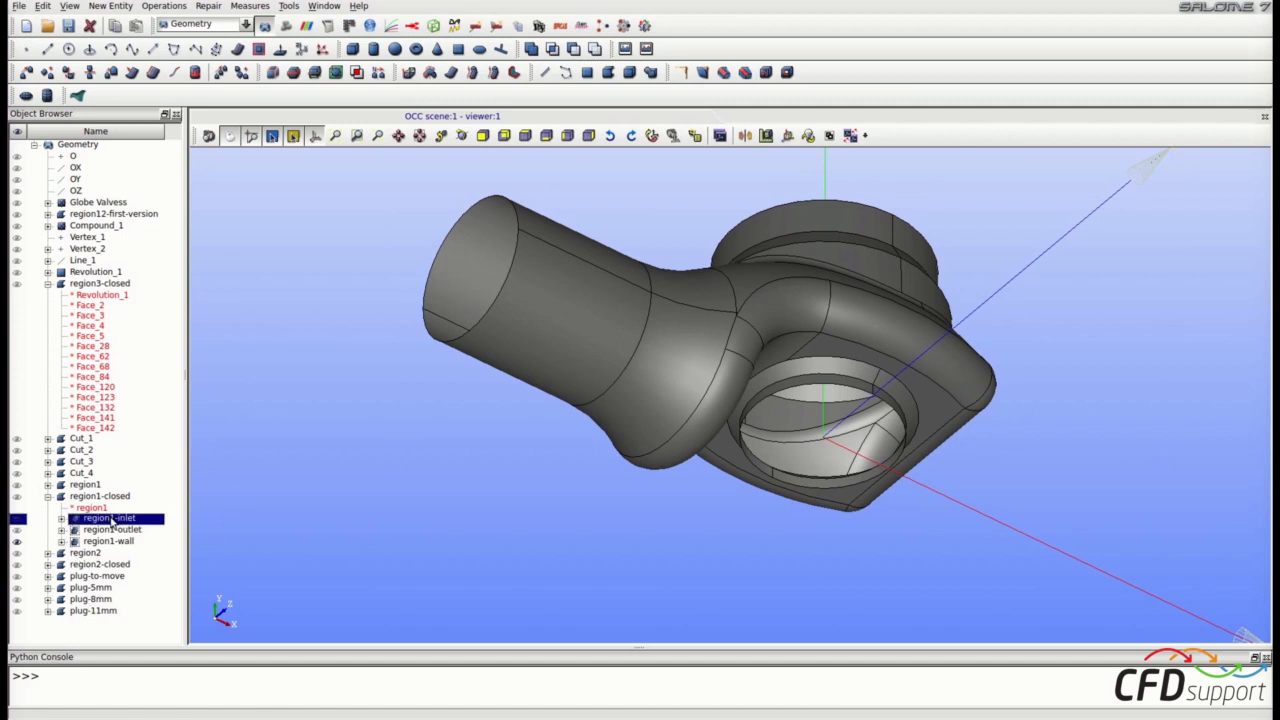
pyautogui.keyDown('shift'); pyautogui.click(170, 543); pyautogui.keyUp('shift')
pyautogui.rightClick(130, 538)
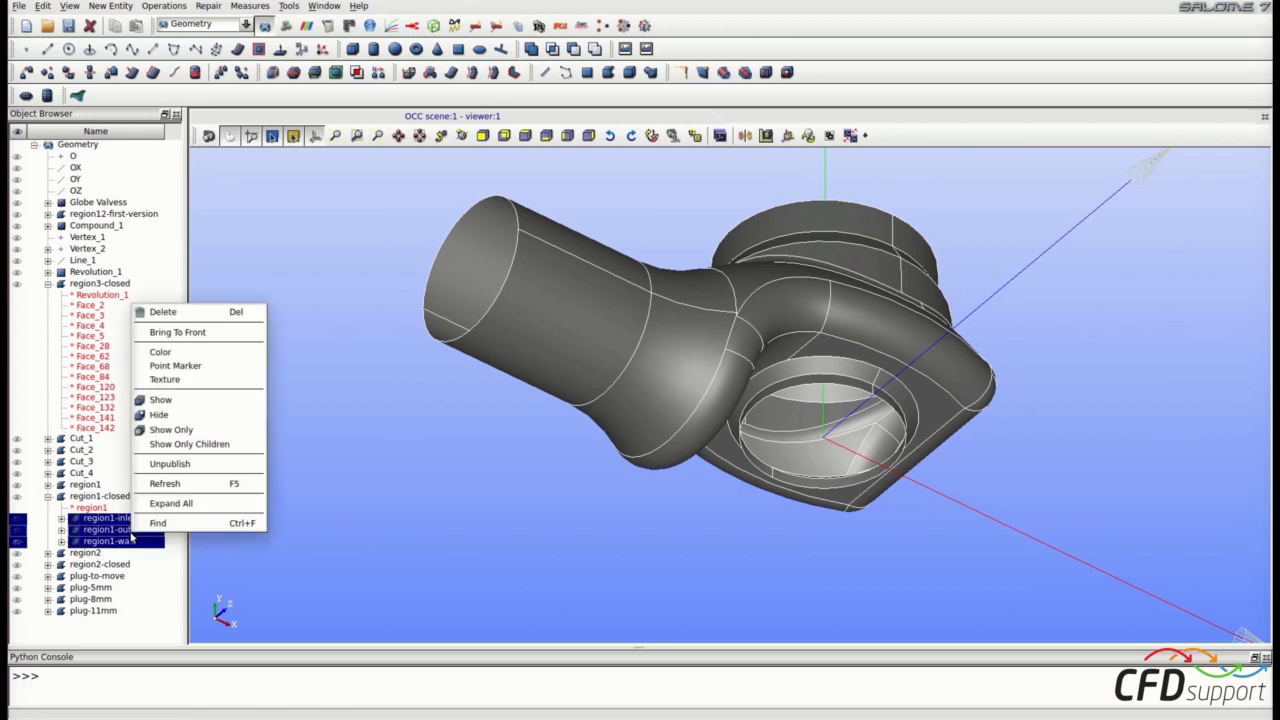
pyautogui.click(160, 430)
pyautogui.moveTo(655, 350); pyautogui.dragTo(820, 360)
pyautogui.moveTo(550, 378); pyautogui.dragTo(760, 505)
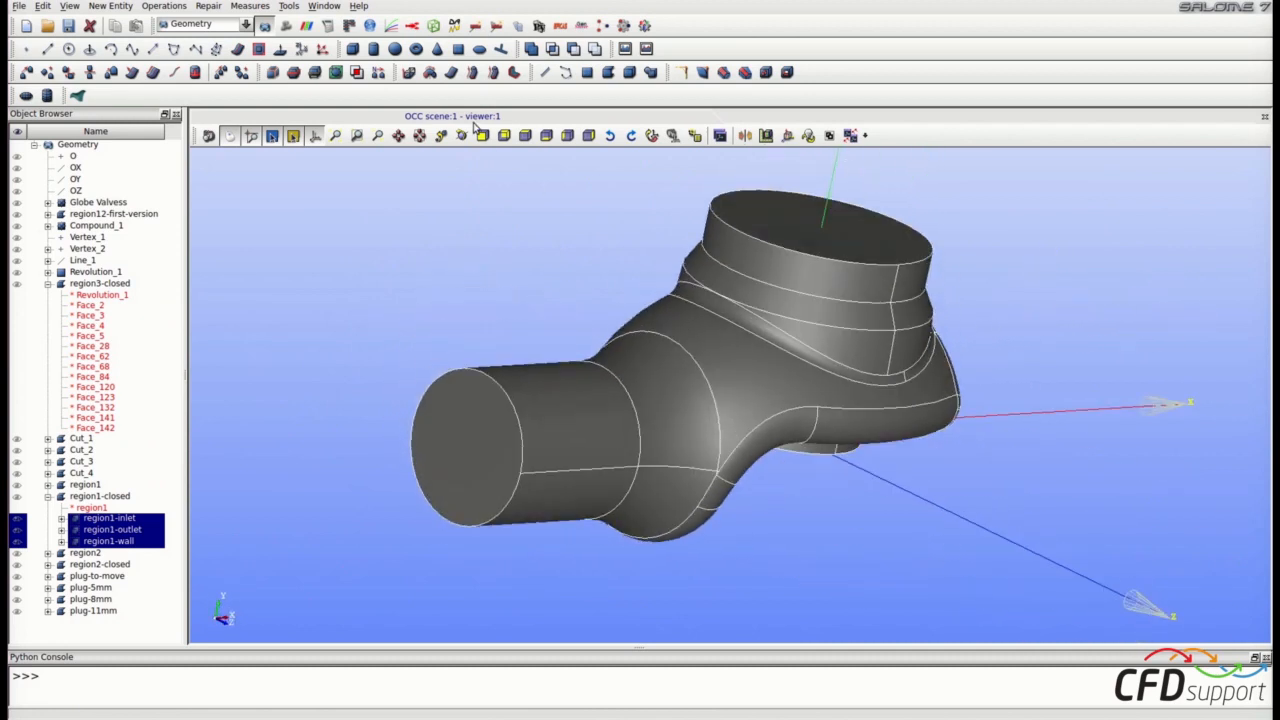
pyautogui.moveTo(760, 287); pyautogui.dragTo(730, 280)
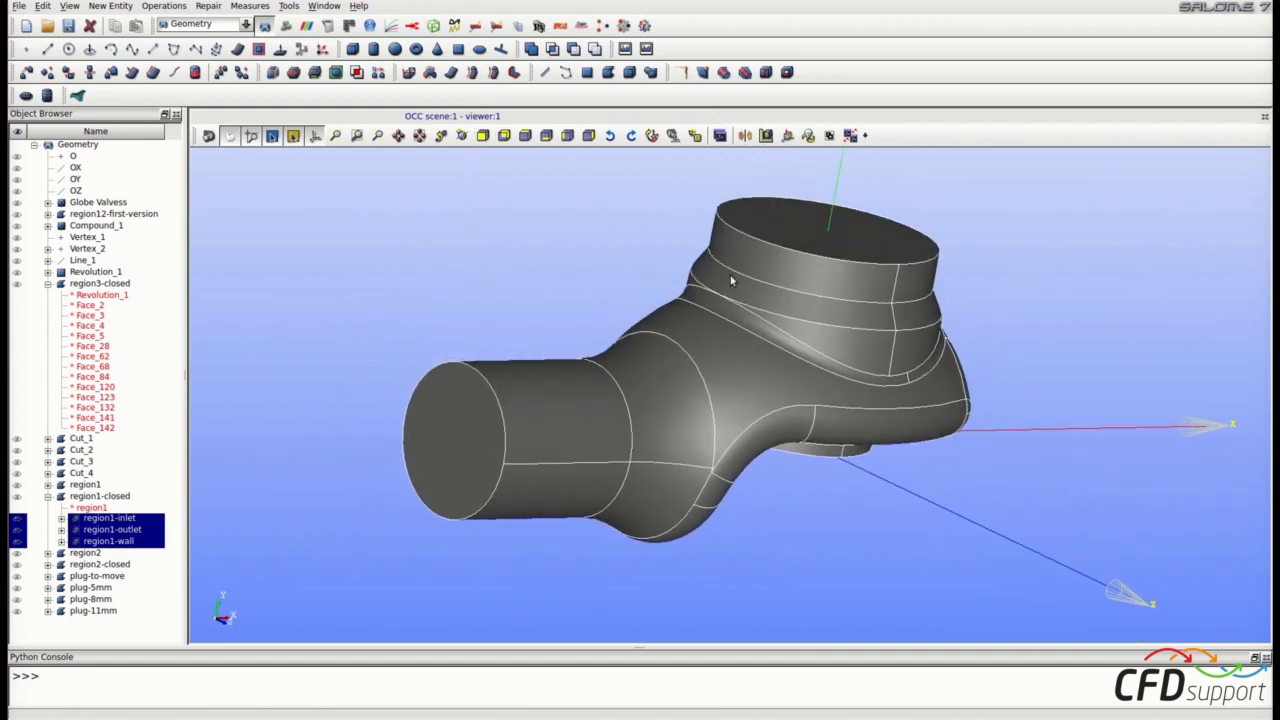
pyautogui.click(524, 138)
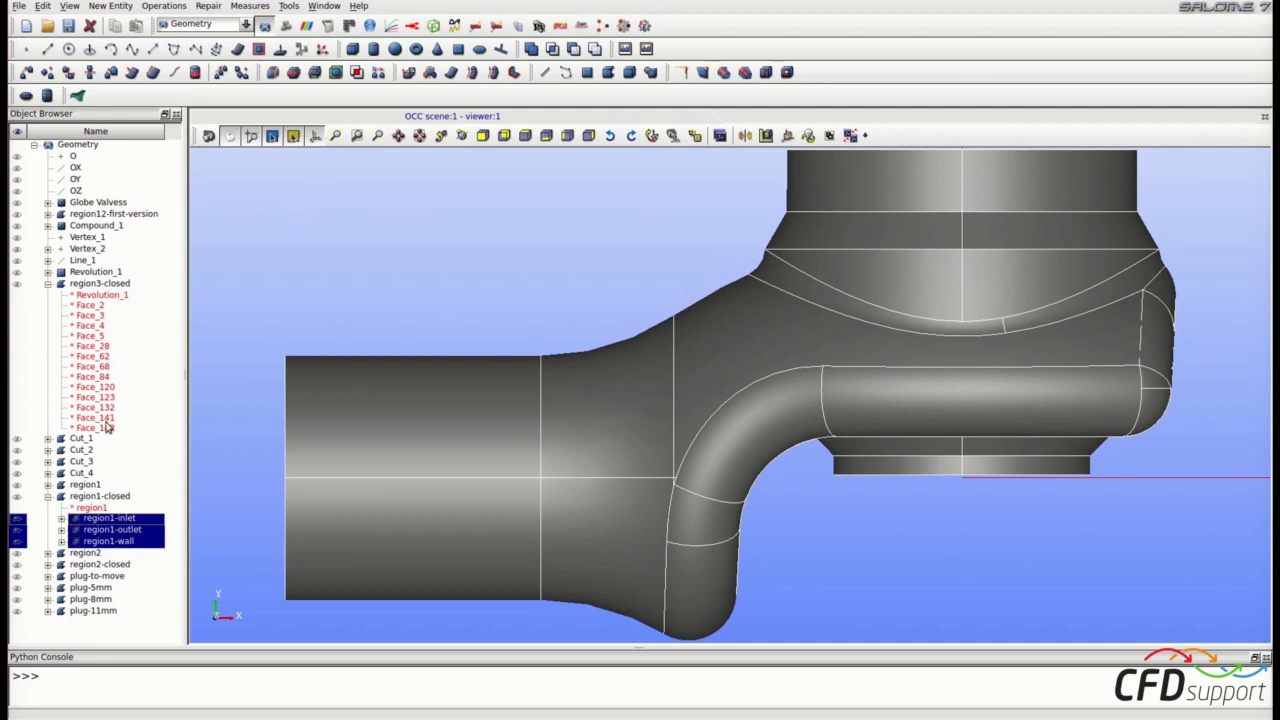
# Step: Show only region2-closed and start a face group on it named region2-inlet
pyautogui.rightClick(100, 564)
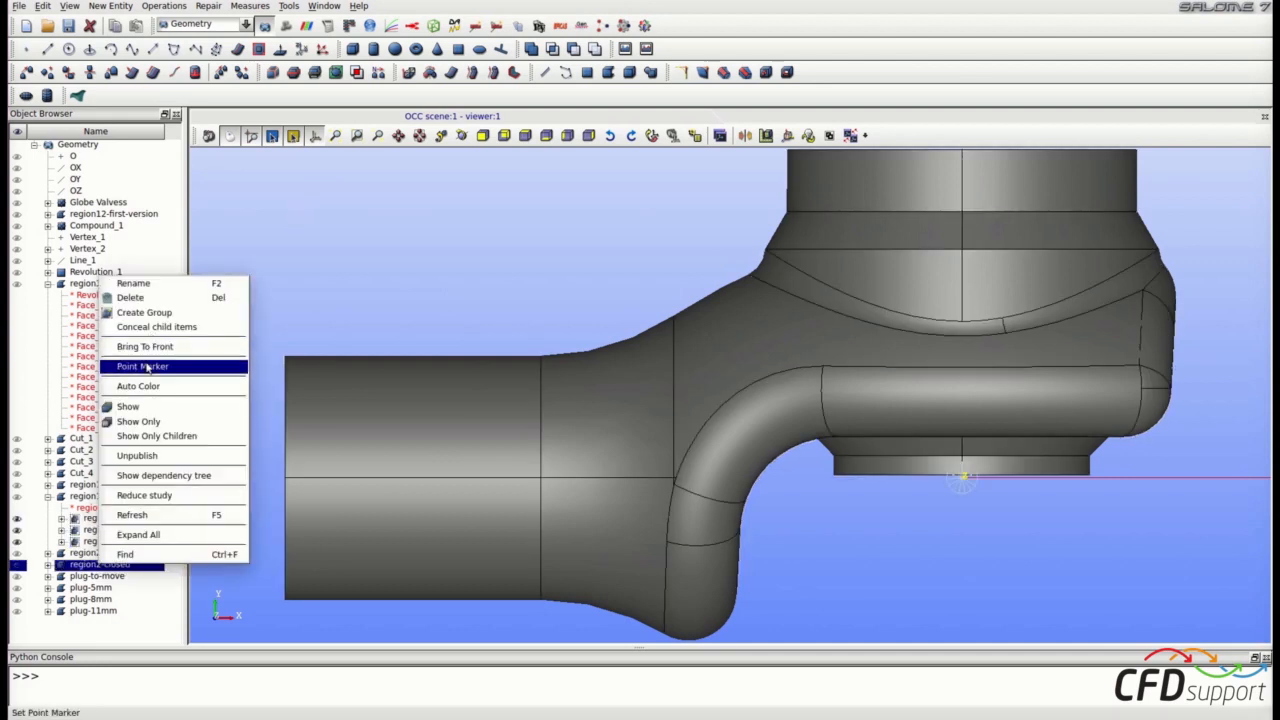
pyautogui.click(163, 423)
pyautogui.click(523, 137)
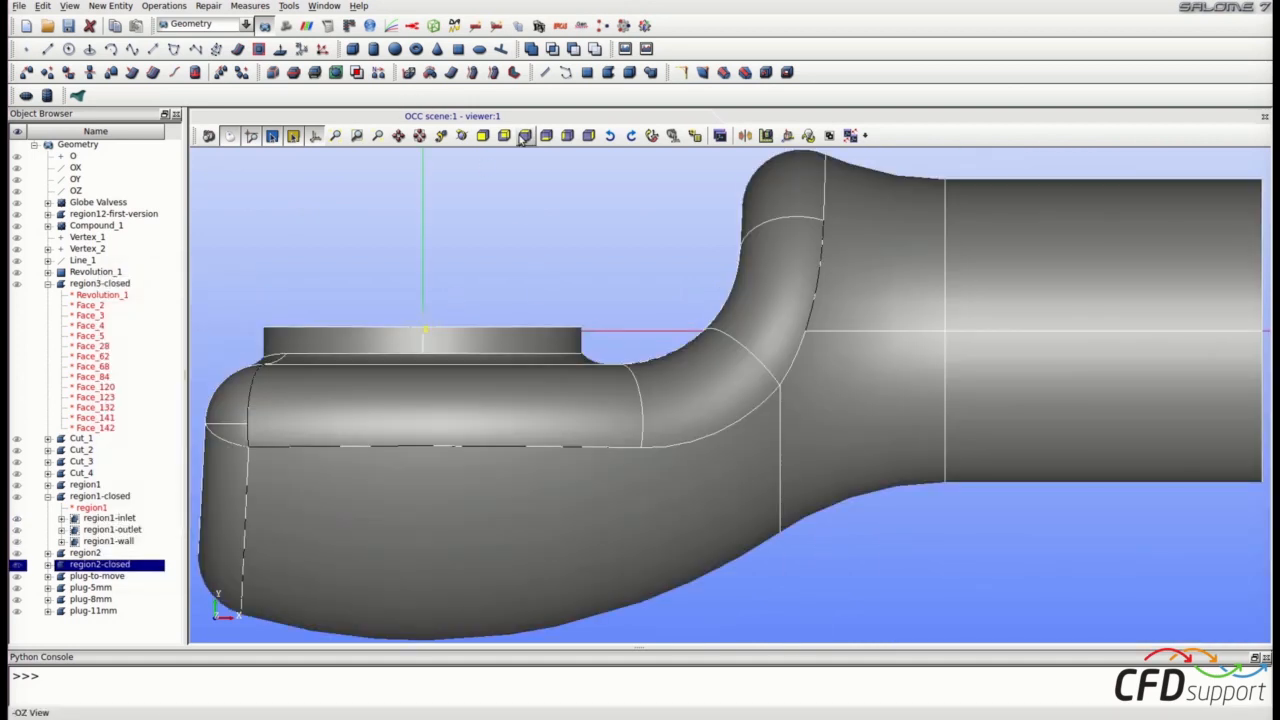
pyautogui.click(112, 6)
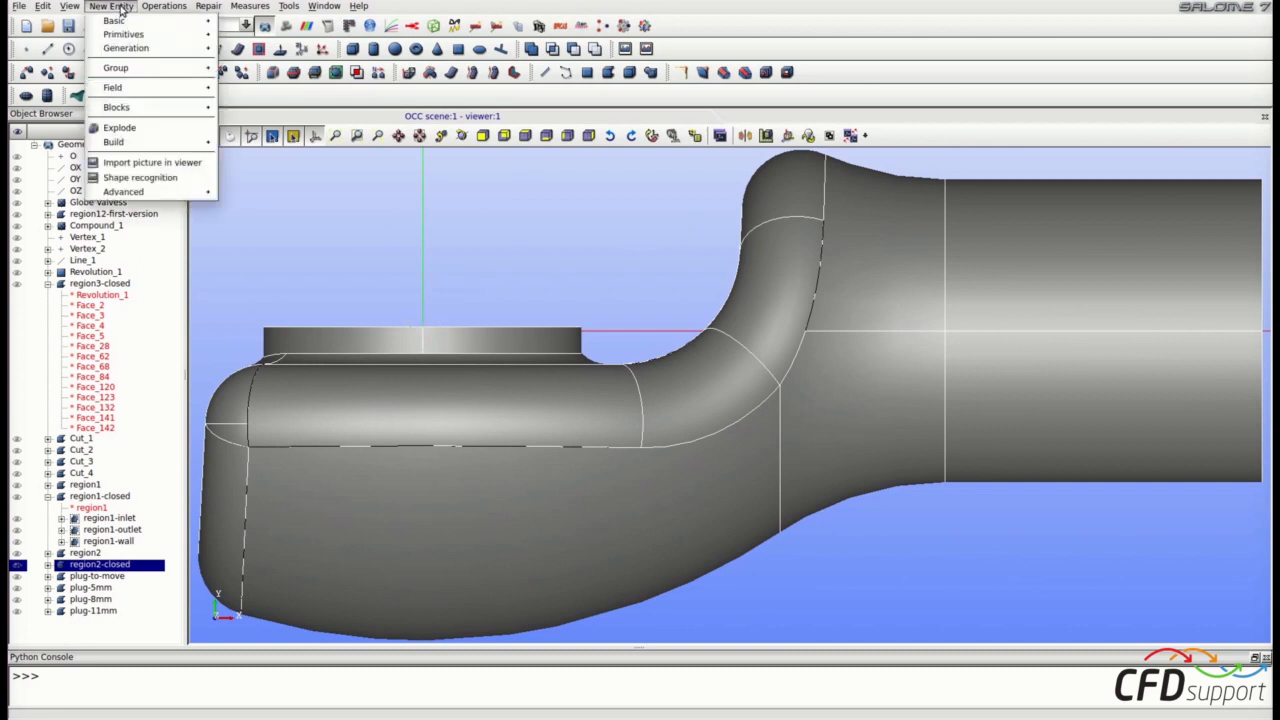
pyautogui.moveTo(165, 67)
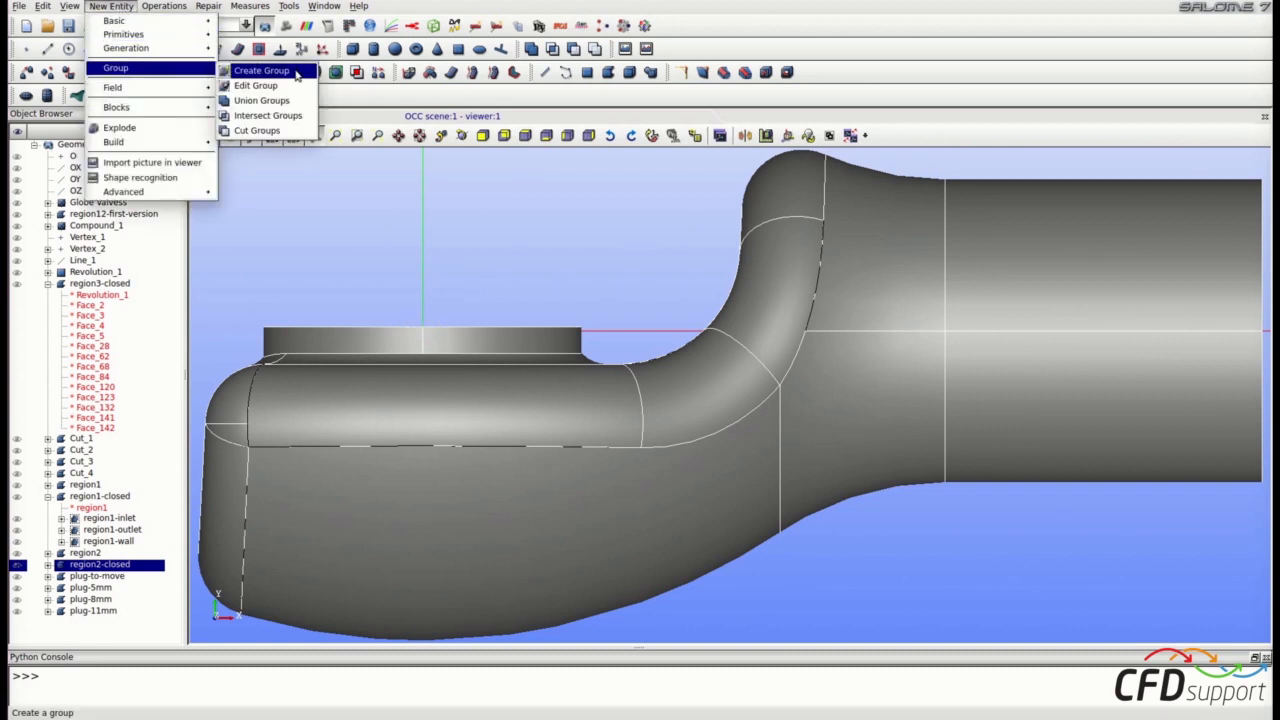
pyautogui.click(296, 74)
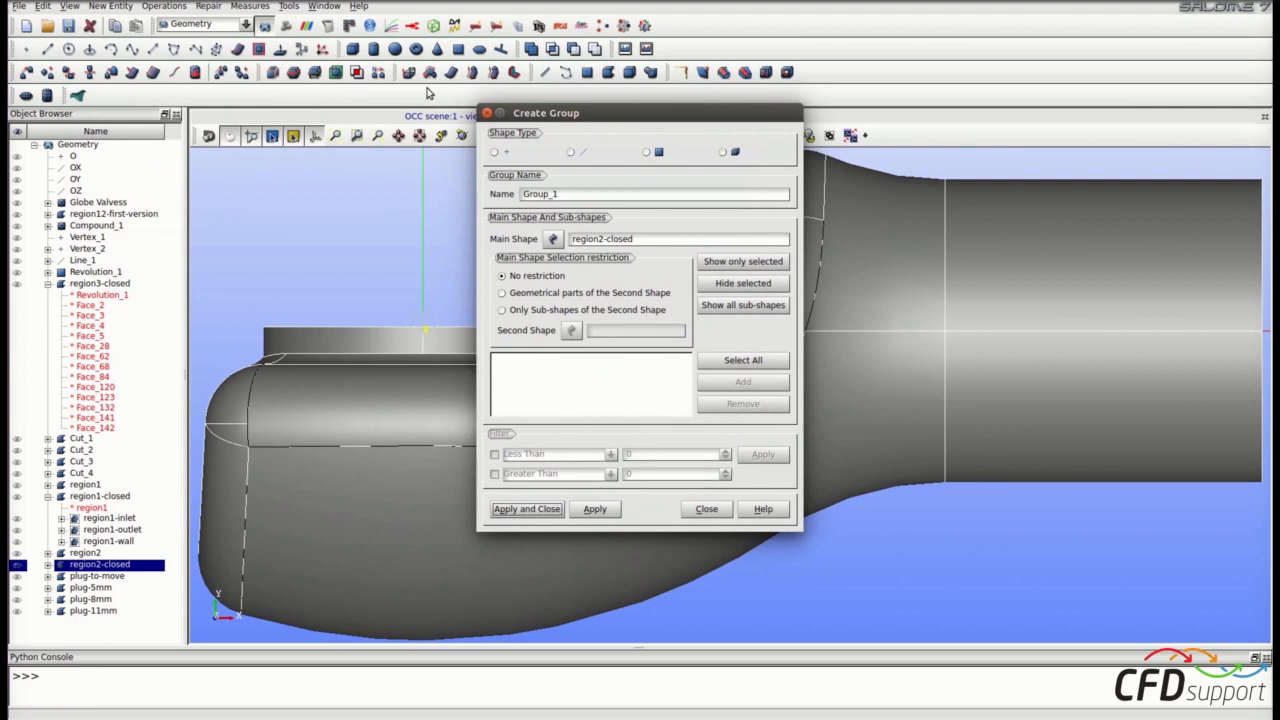
pyautogui.click(647, 153)
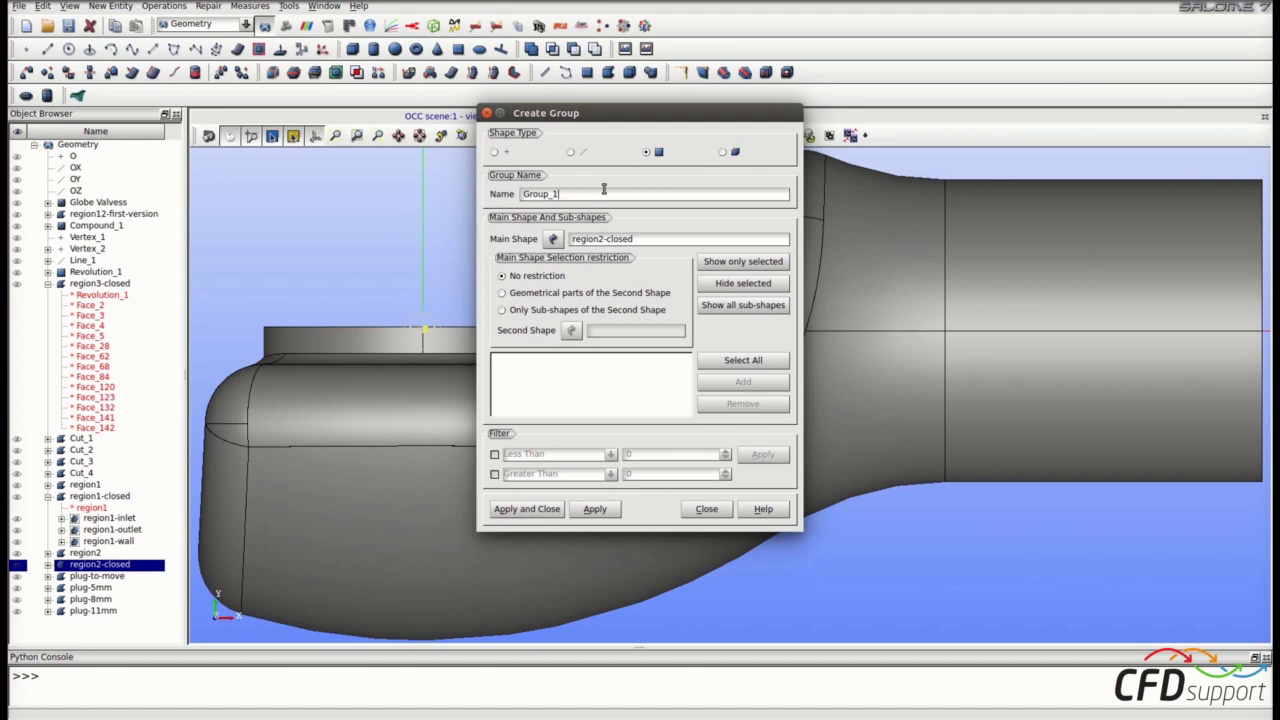
pyautogui.press('BackSpace')
pyautogui.press('BackSpace')
pyautogui.press('BackSpace')
pyautogui.press('BackSpace')
pyautogui.press('BackSpace')
pyautogui.press('BackSpace')
pyautogui.press('BackSpace')
pyautogui.write('region2-inlet')
# Step: Add the circular face on top of the short neck of region2-closed to the region2-inlet group and create the group
pyautogui.click(293, 136)
pyautogui.keyDown('ctrl'); pyautogui.moveTo(349, 305); pyautogui.dragTo(381, 338, button='right'); pyautogui.keyUp('ctrl')
pyautogui.click(381, 338)
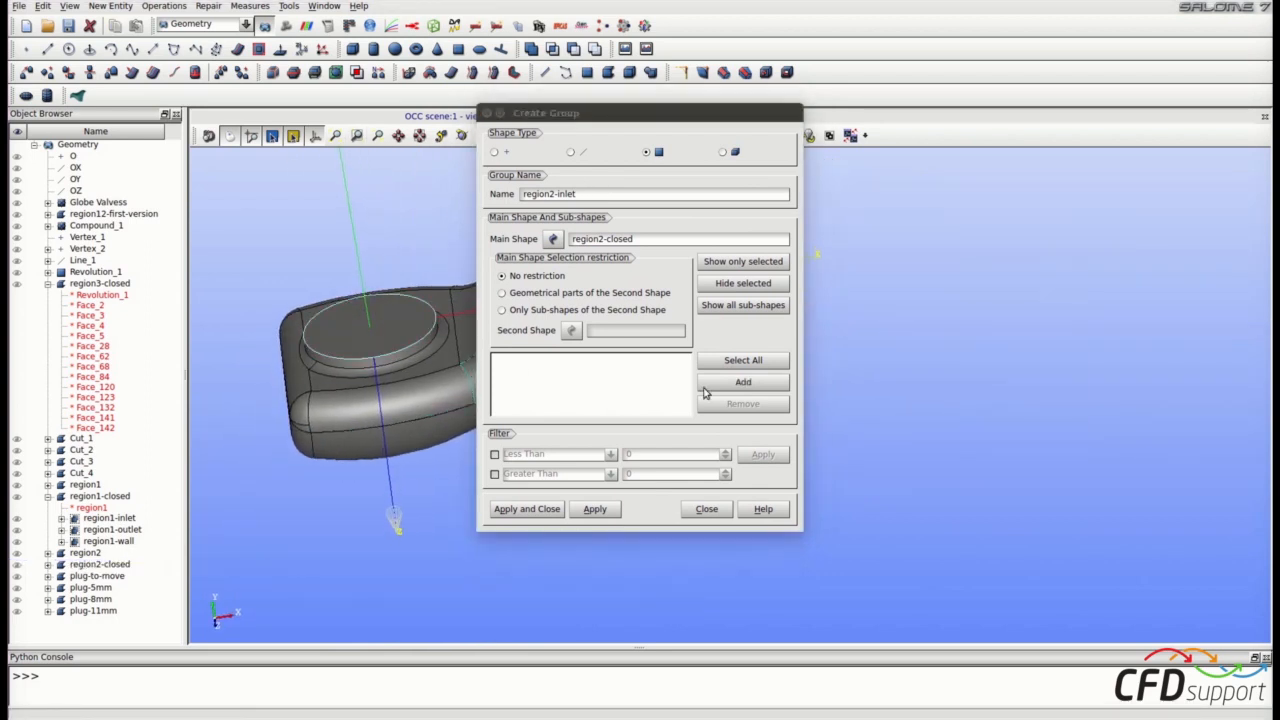
pyautogui.click(743, 383)
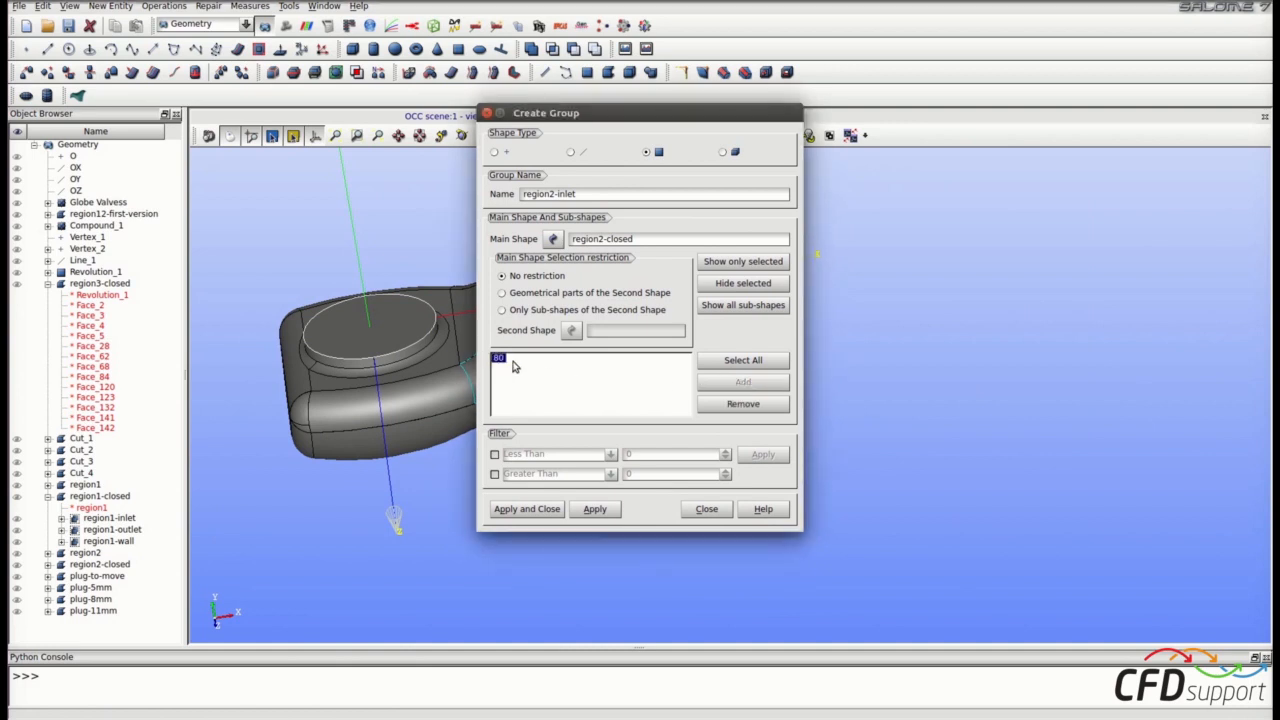
pyautogui.click(586, 511)
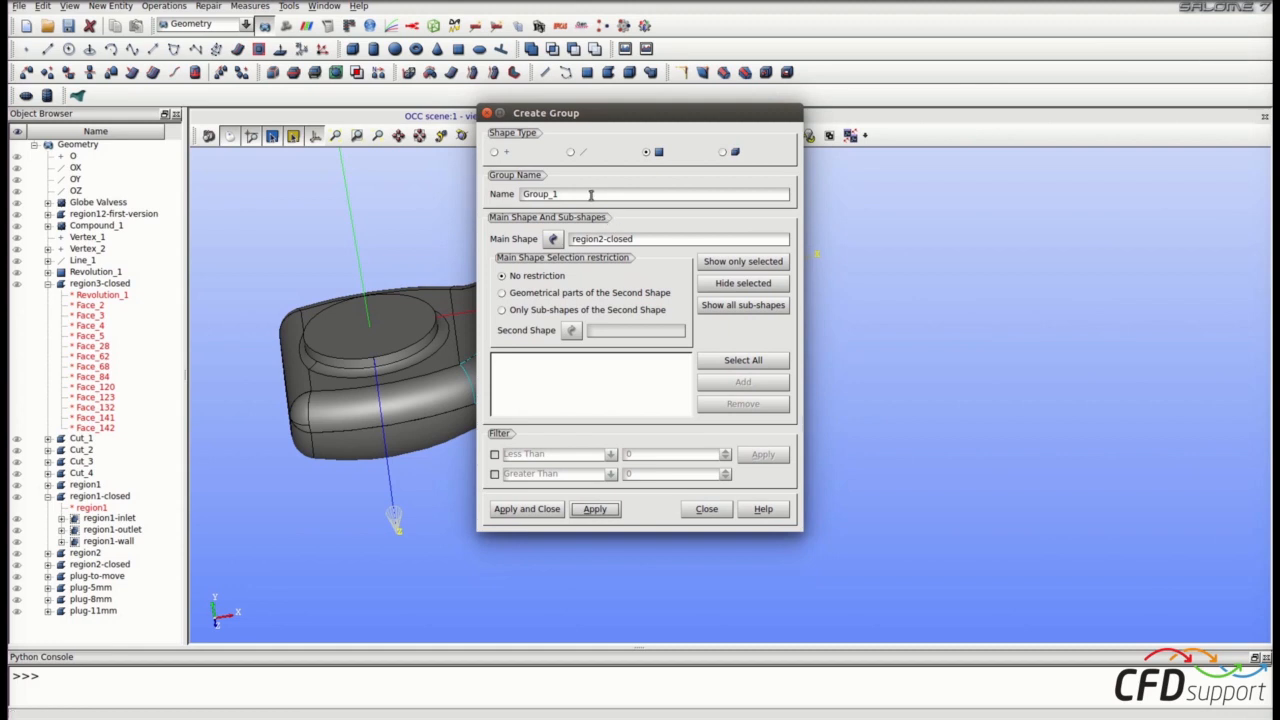
# Step: Create a face group named region2-outlet from the circular end face of the region2-closed pipe
pyautogui.press('BackSpace')
pyautogui.press('BackSpace')
pyautogui.press('BackSpace')
pyautogui.press('BackSpace')
pyautogui.press('BackSpace')
pyautogui.press('BackSpace')
pyautogui.press('BackSpace')
pyautogui.write('region2-outlet')
pyautogui.moveTo(667, 115); pyautogui.dragTo(1070, 199)
pyautogui.keyDown('ctrl'); pyautogui.moveTo(600, 320); pyautogui.dragTo(679, 297, button='right'); pyautogui.keyUp('ctrl')
pyautogui.click(679, 297)
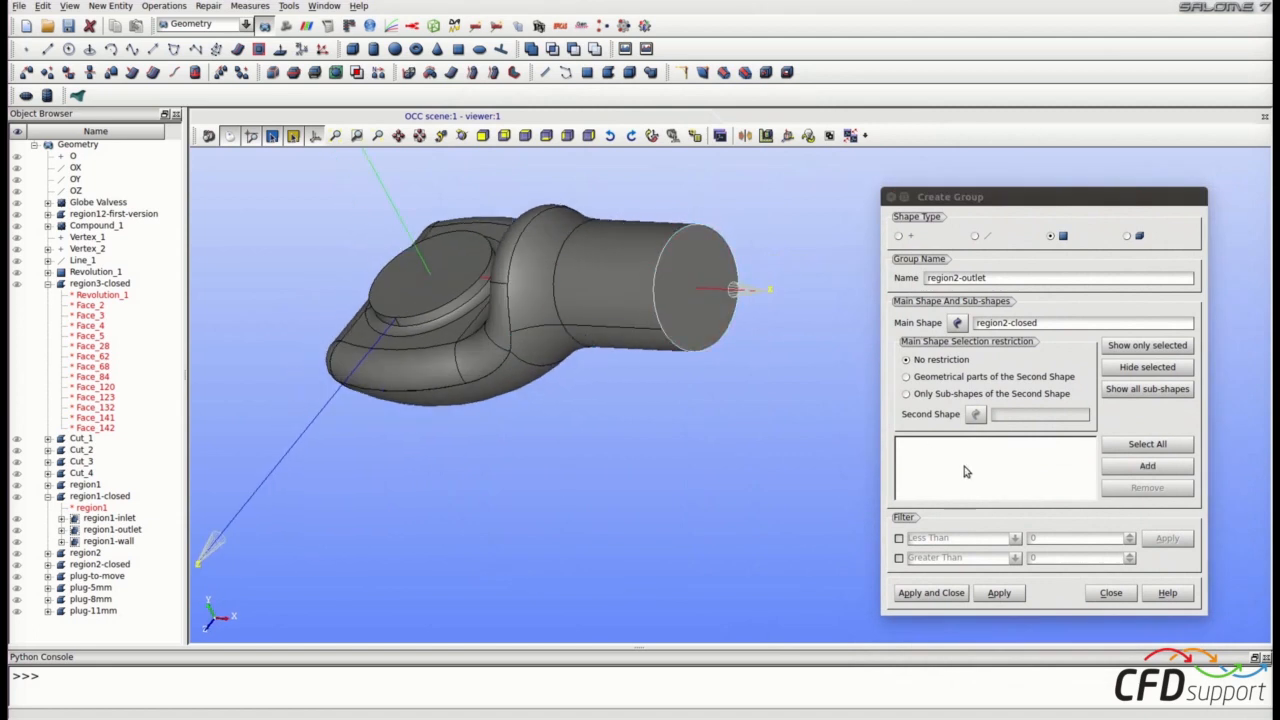
pyautogui.click(1140, 466)
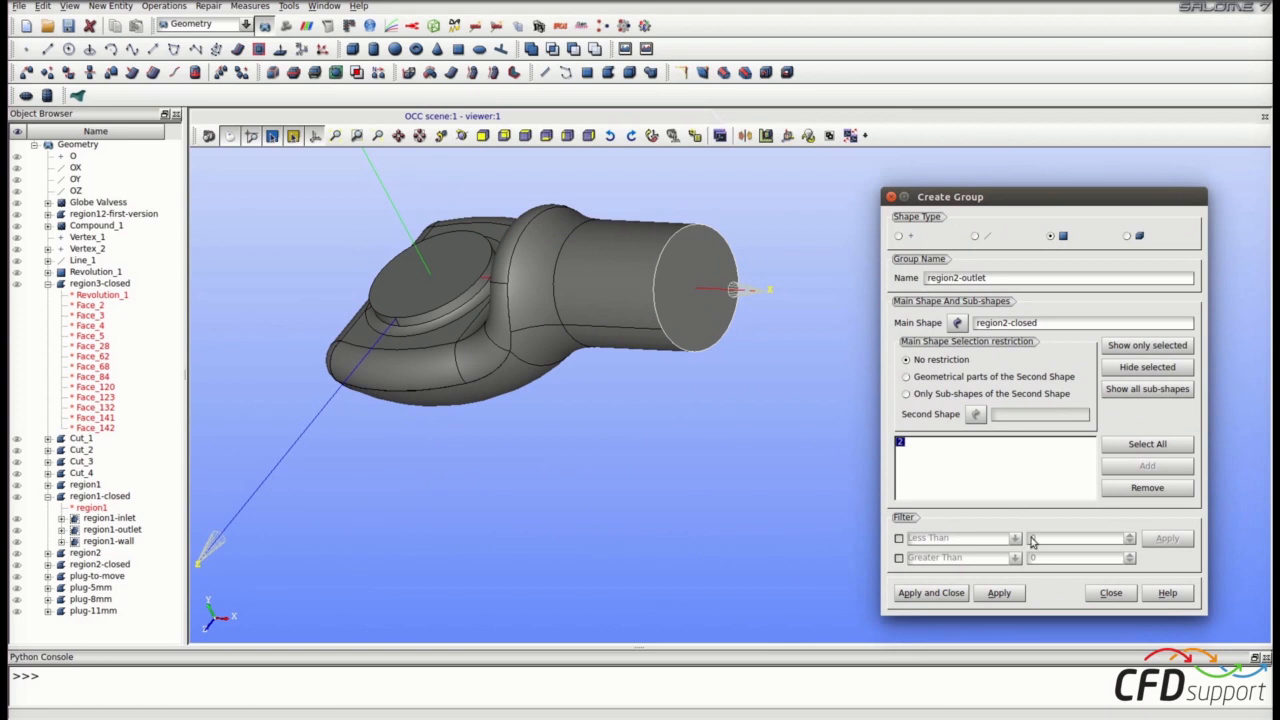
pyautogui.click(1006, 595)
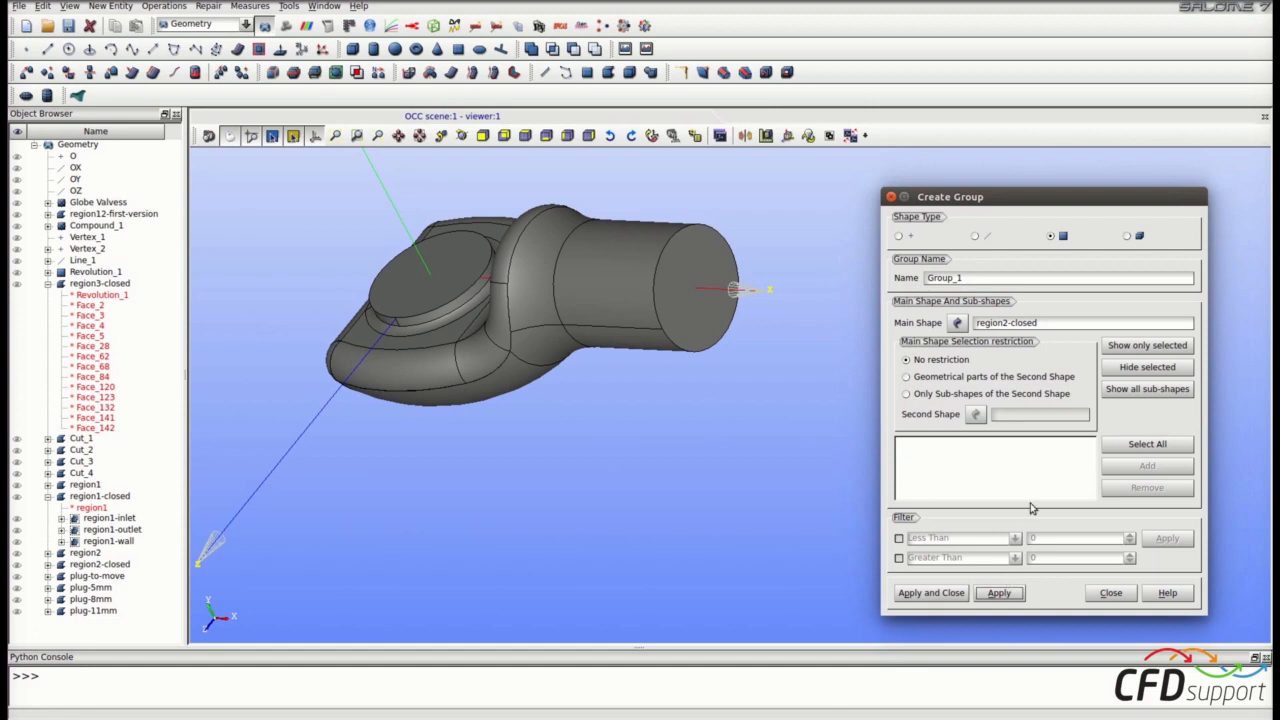
# Step: Create a face group named region2-wall from all faces of region2-closed except the circular inlet and outlet faces
pyautogui.moveTo(1004, 277); pyautogui.dragTo(678, 278)
pyautogui.write('region2-wall')
pyautogui.click(1147, 444)
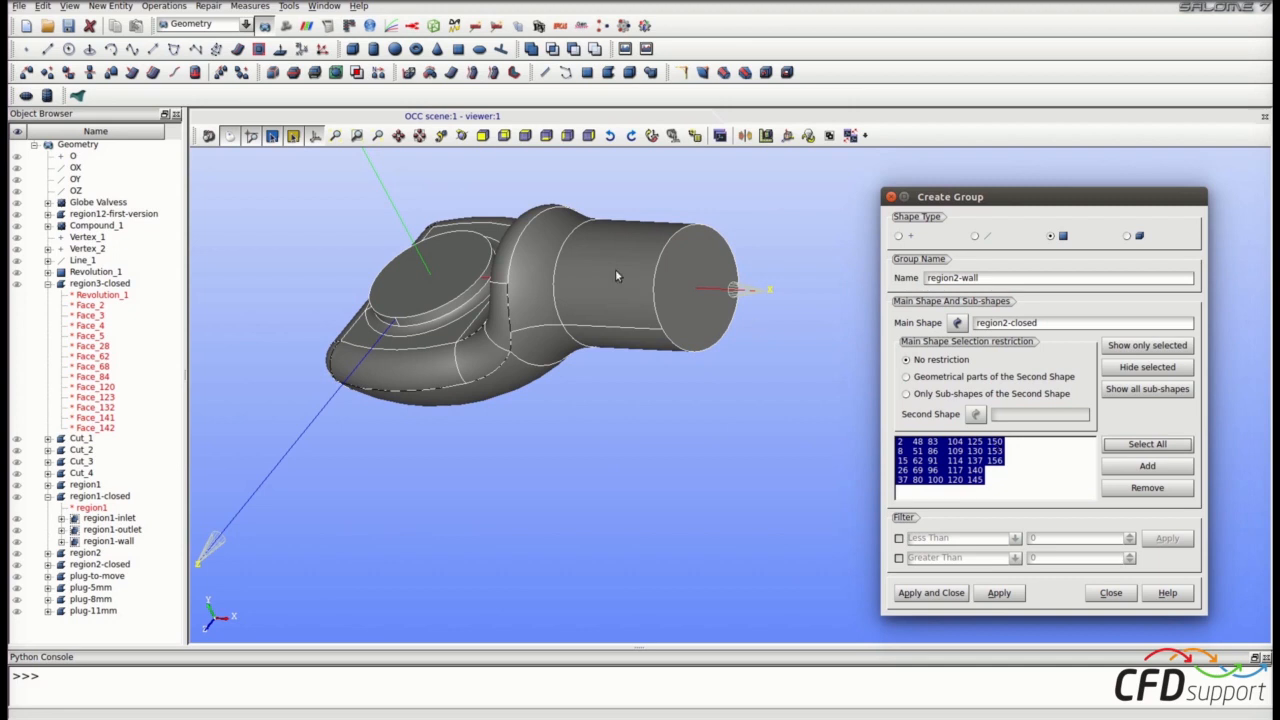
pyautogui.click(683, 289)
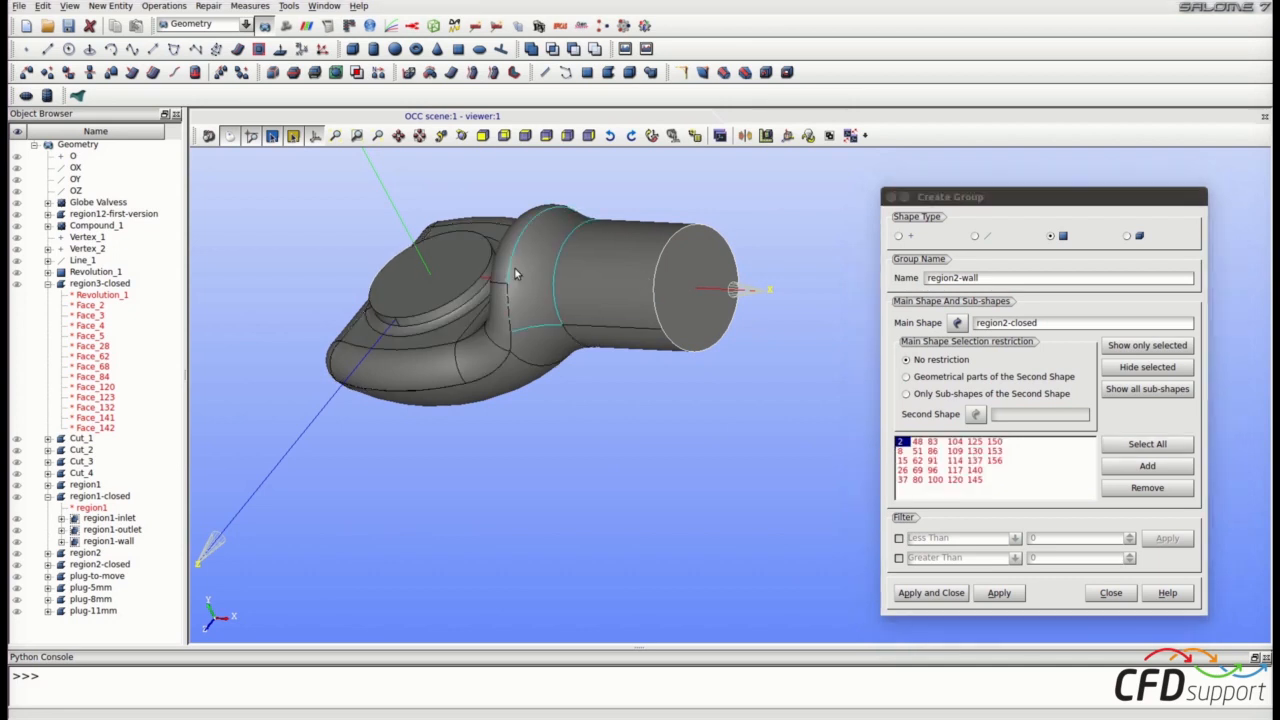
pyautogui.keyDown('shift'); pyautogui.click(472, 278); pyautogui.keyUp('shift')
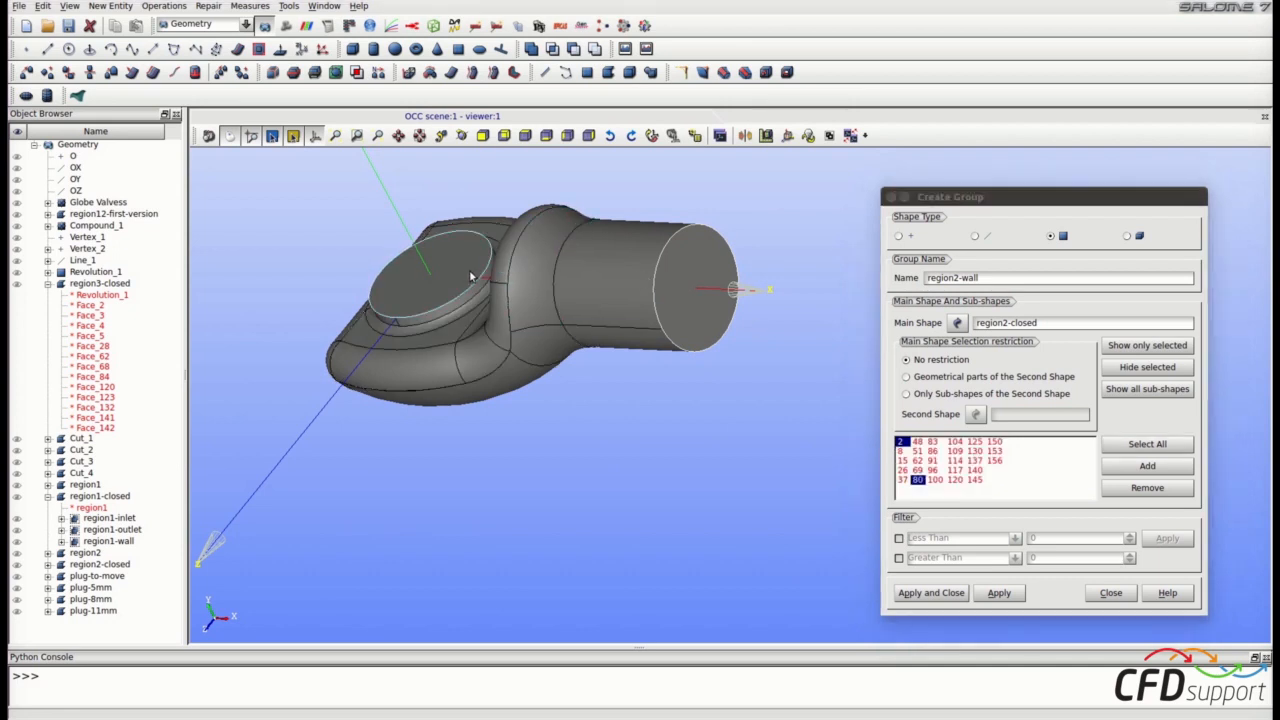
pyautogui.click(1147, 489)
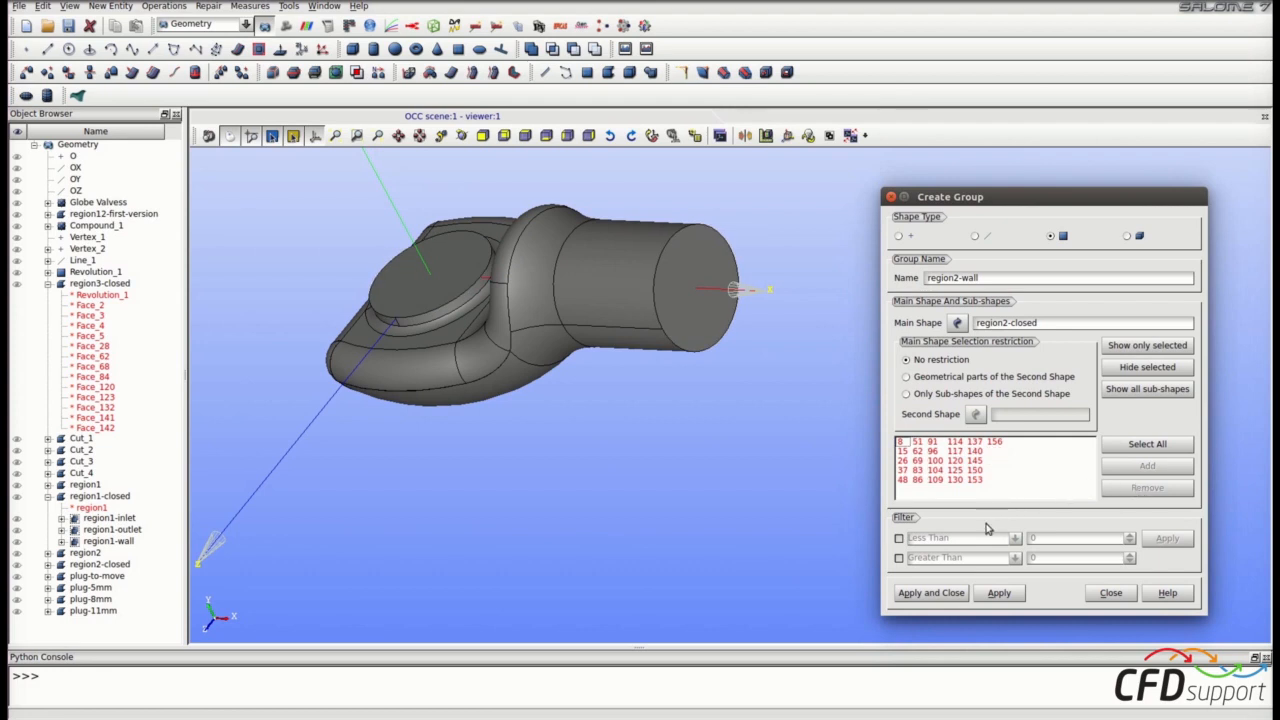
pyautogui.click(945, 594)
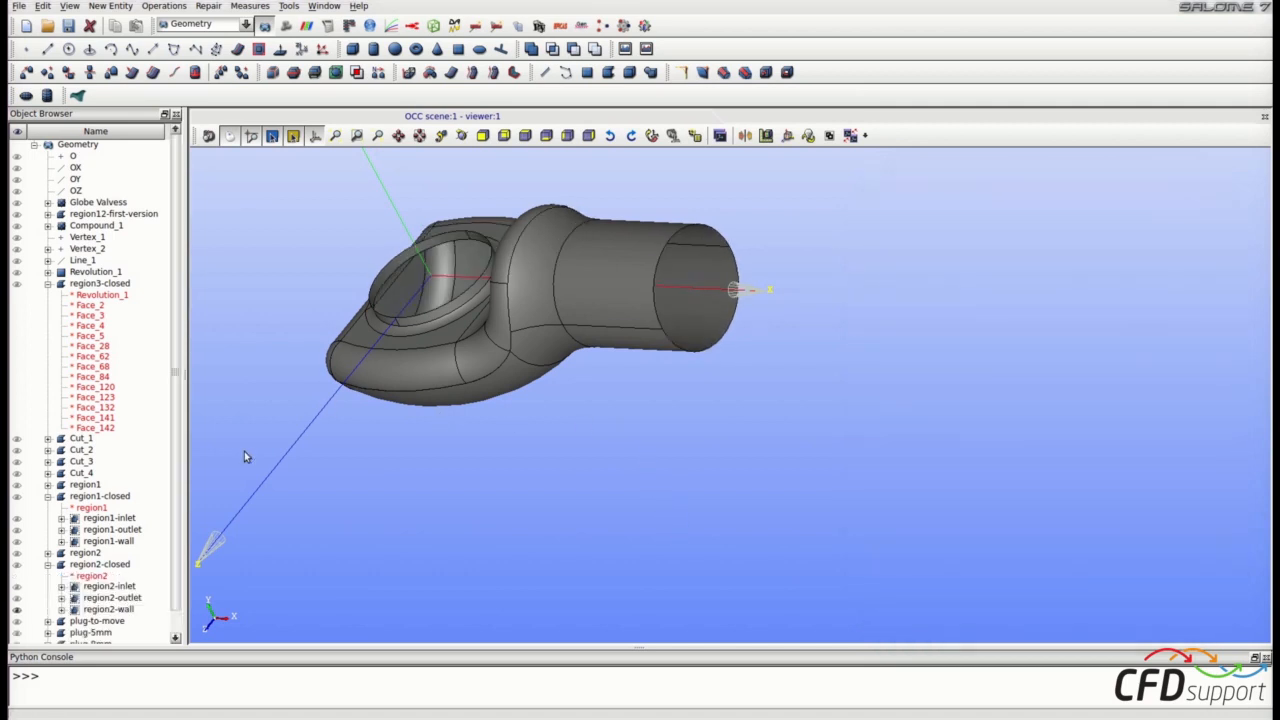
# Step: Display only the region2-inlet, region2-outlet and region2-wall groups and inspect them from several directions, ending in the -OZ view
pyautogui.click(123, 586)
pyautogui.hotkey('shift', 'Down')
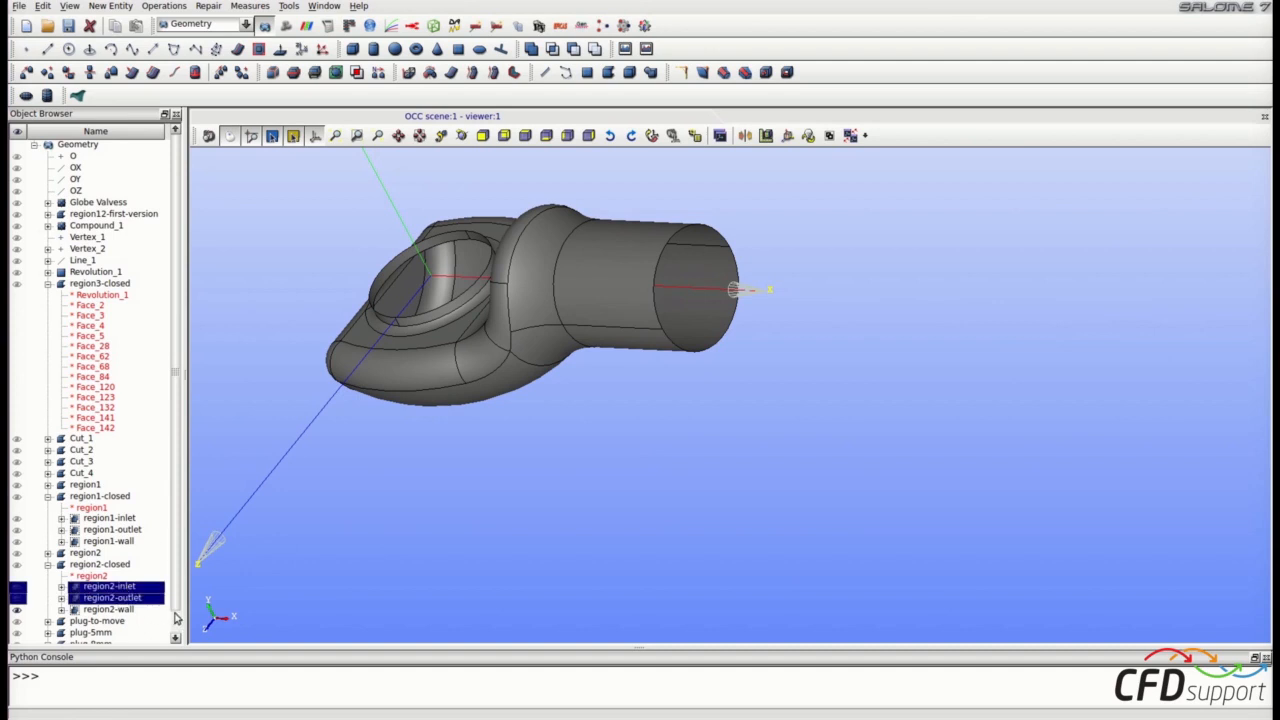
pyautogui.hotkey('shift', 'Down')
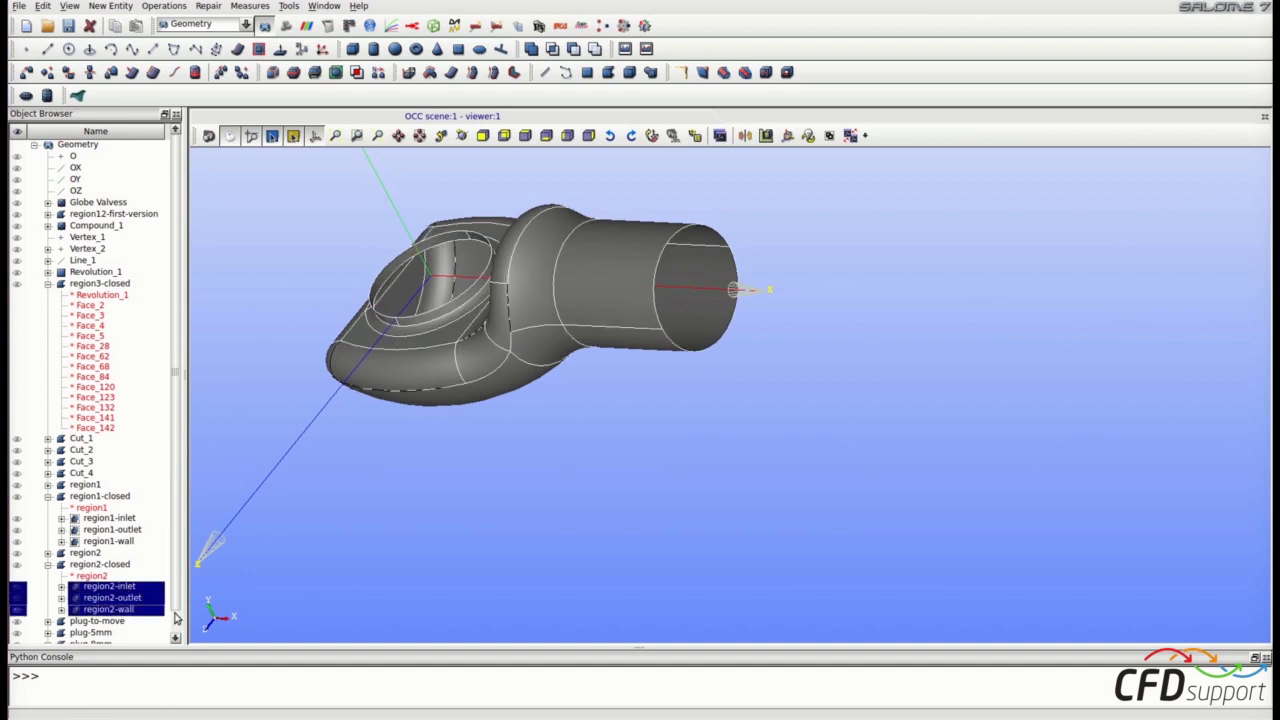
pyautogui.rightClick(120, 590)
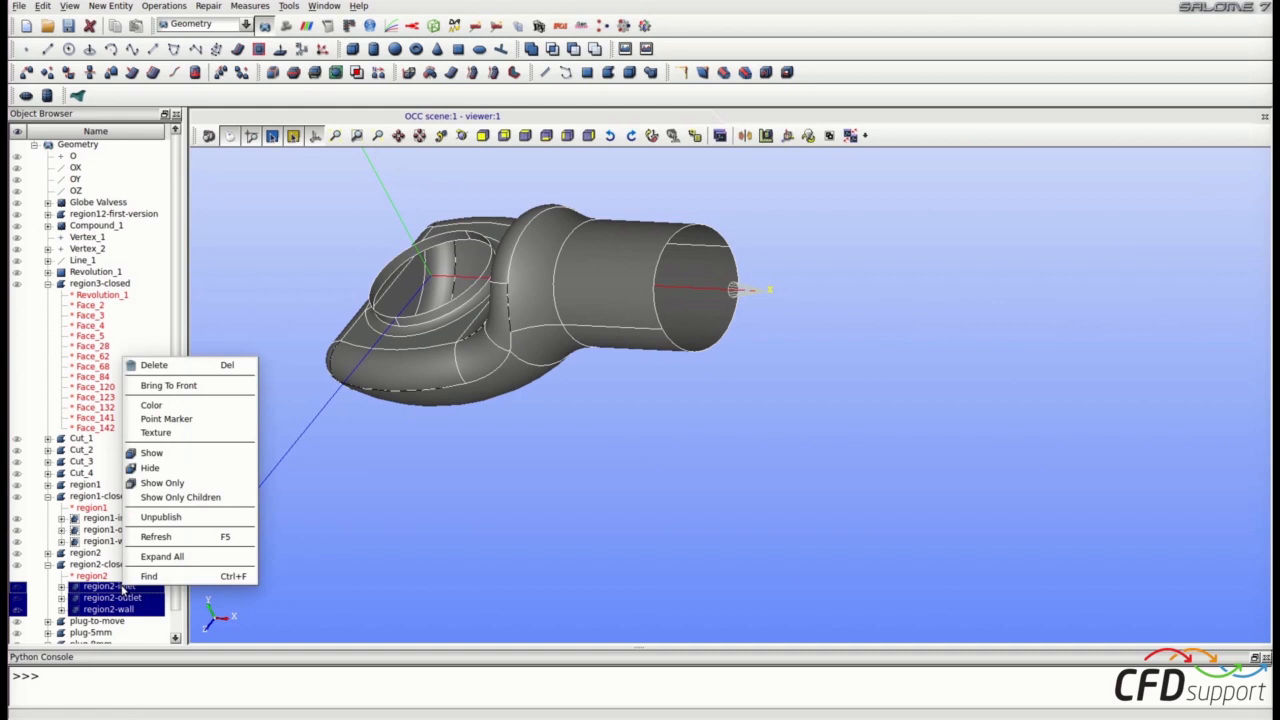
pyautogui.click(158, 484)
pyautogui.keyDown('ctrl'); pyautogui.moveTo(570, 286); pyautogui.dragTo(700, 352, button='middle'); pyautogui.keyUp('ctrl')
pyautogui.keyDown('ctrl'); pyautogui.moveTo(655, 374); pyautogui.dragTo(863, 285, button='right'); pyautogui.keyUp('ctrl')
pyautogui.keyDown('ctrl'); pyautogui.moveTo(504, 400); pyautogui.dragTo(912, 411, button='right'); pyautogui.keyUp('ctrl')
pyautogui.keyDown('ctrl'); pyautogui.moveTo(705, 400); pyautogui.dragTo(880, 318, button='right'); pyautogui.keyUp('ctrl')
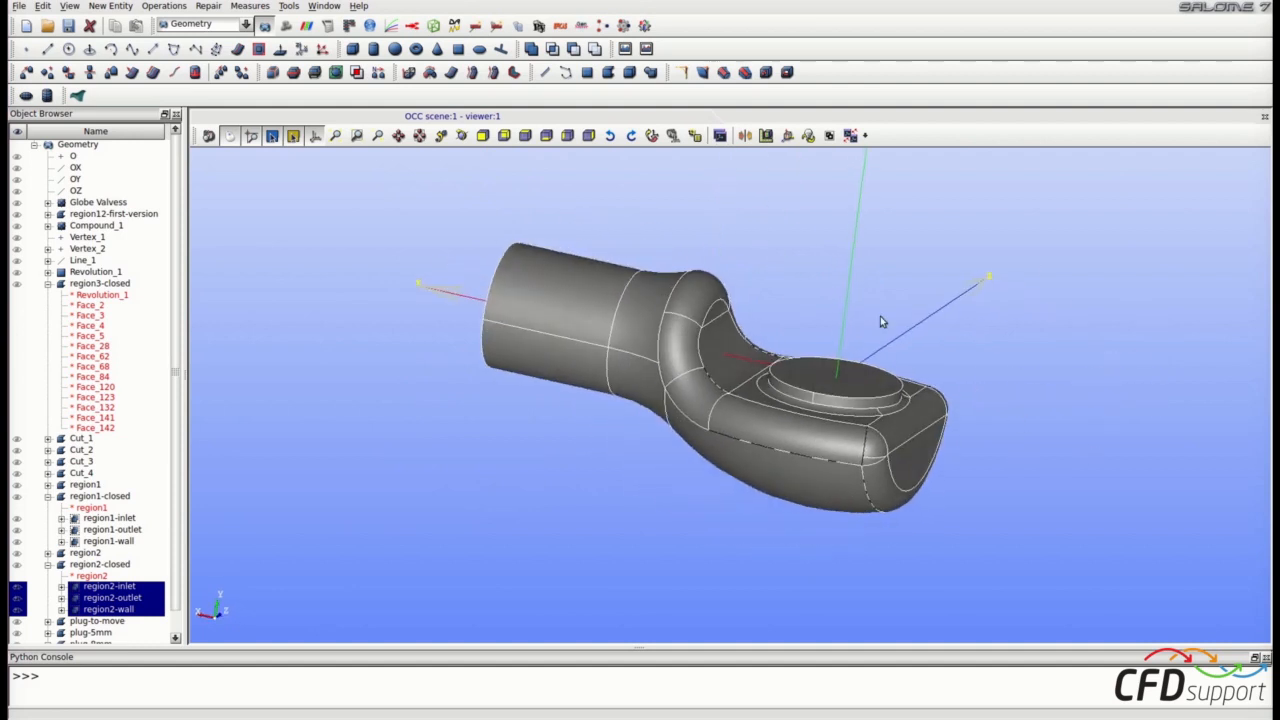
pyautogui.keyDown('ctrl'); pyautogui.moveTo(653, 368); pyautogui.dragTo(715, 374, button='right'); pyautogui.keyUp('ctrl')
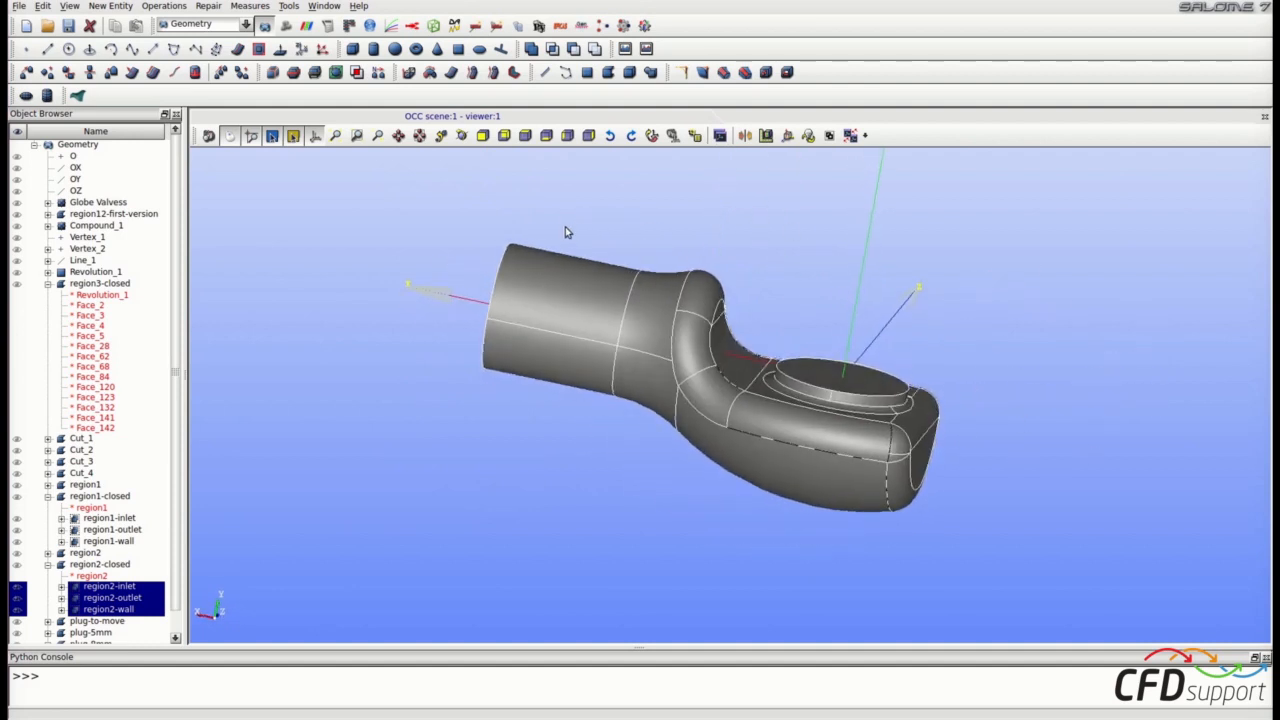
pyautogui.click(526, 137)
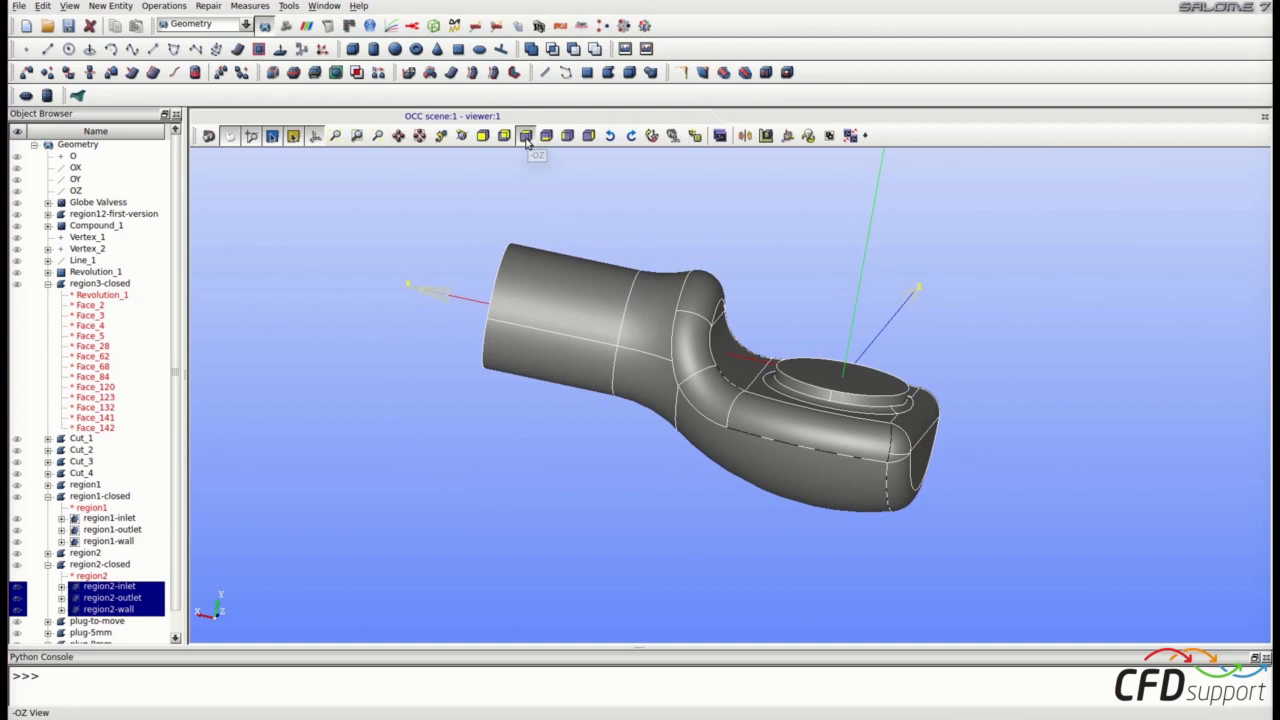
# Step: Show the region1-inlet, region1-outlet and region1-wall groups together with the region2 groups in the -OZ view
pyautogui.click(110, 518)
pyautogui.hotkey('shift', 'Down')
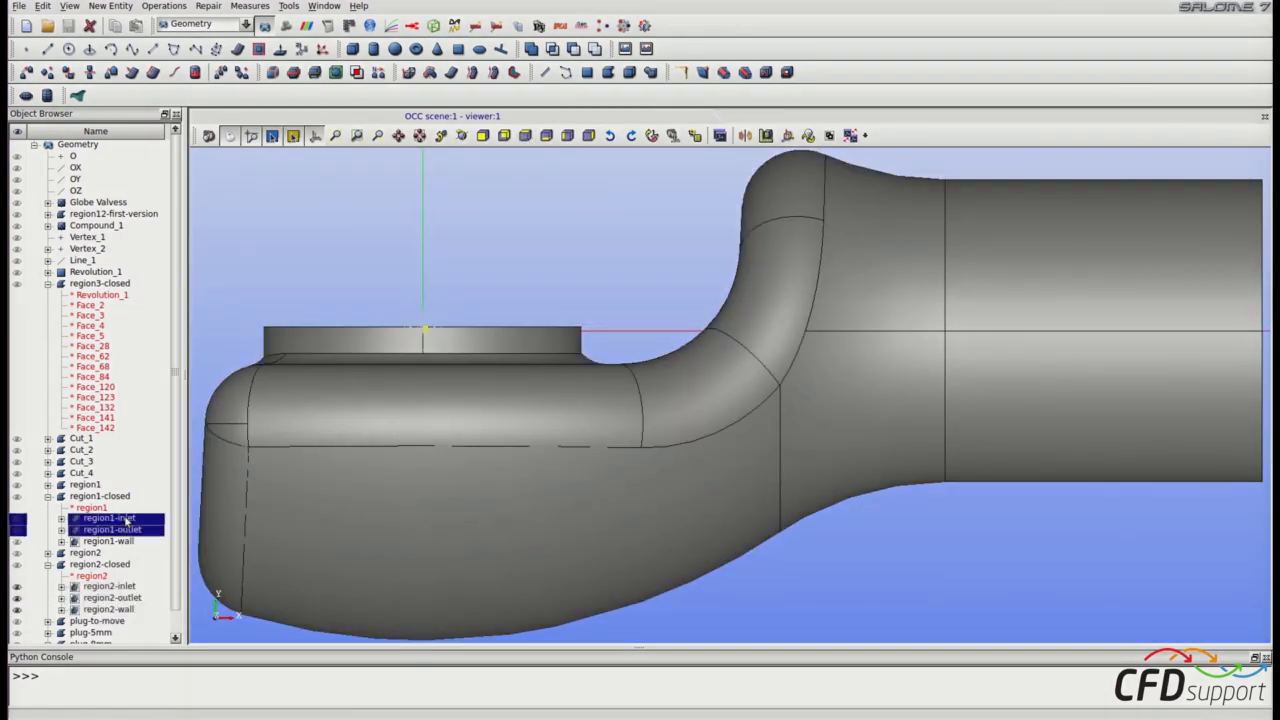
pyautogui.hotkey('shift', 'Down')
pyautogui.rightClick(127, 520)
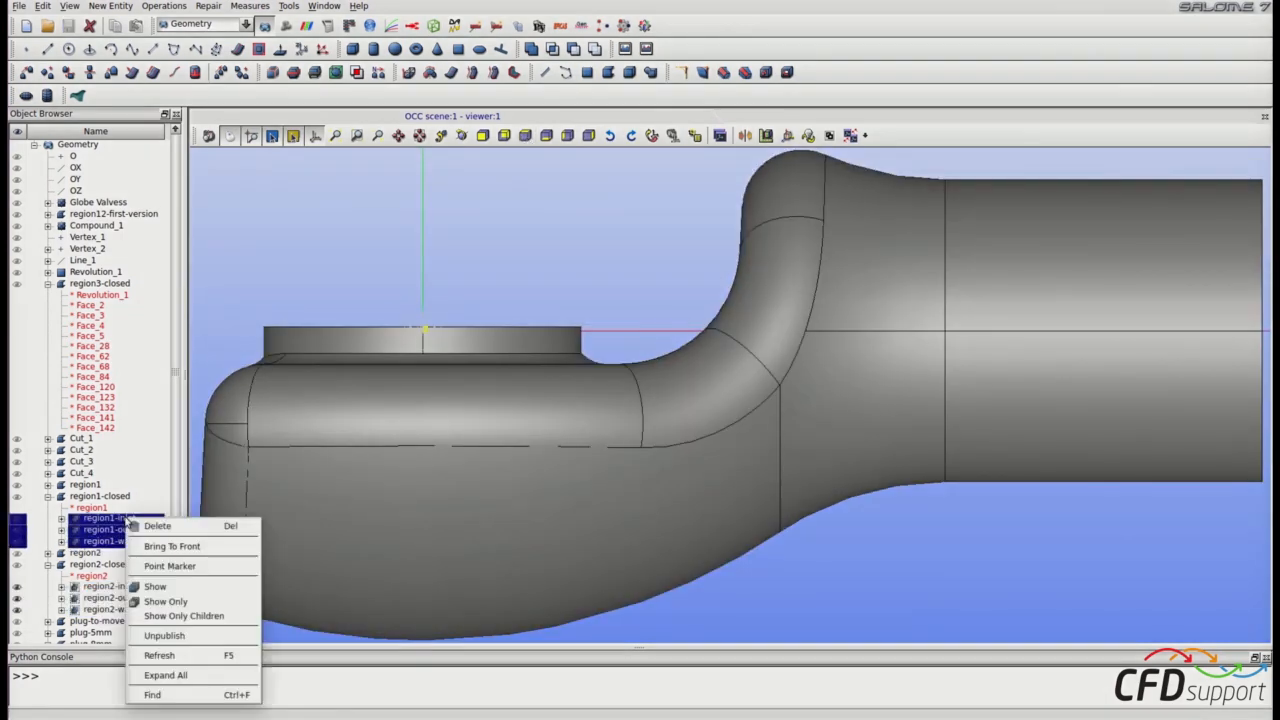
pyautogui.click(145, 585)
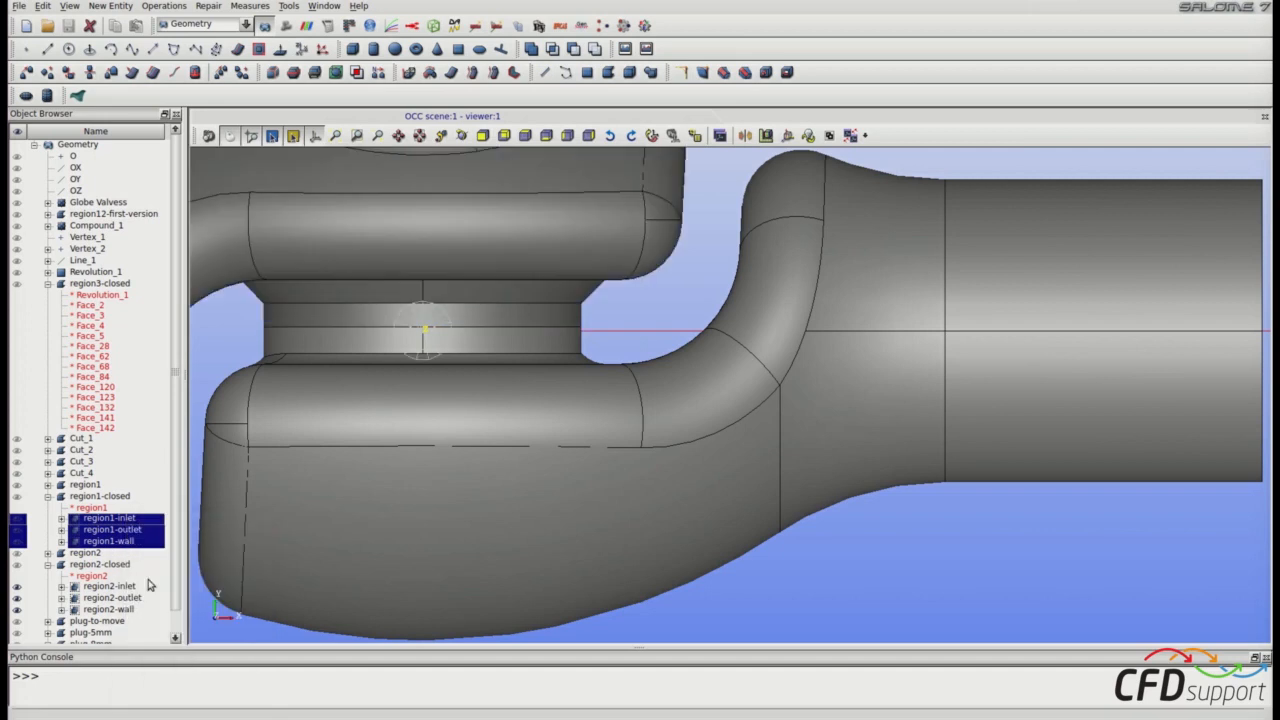
pyautogui.click(524, 136)
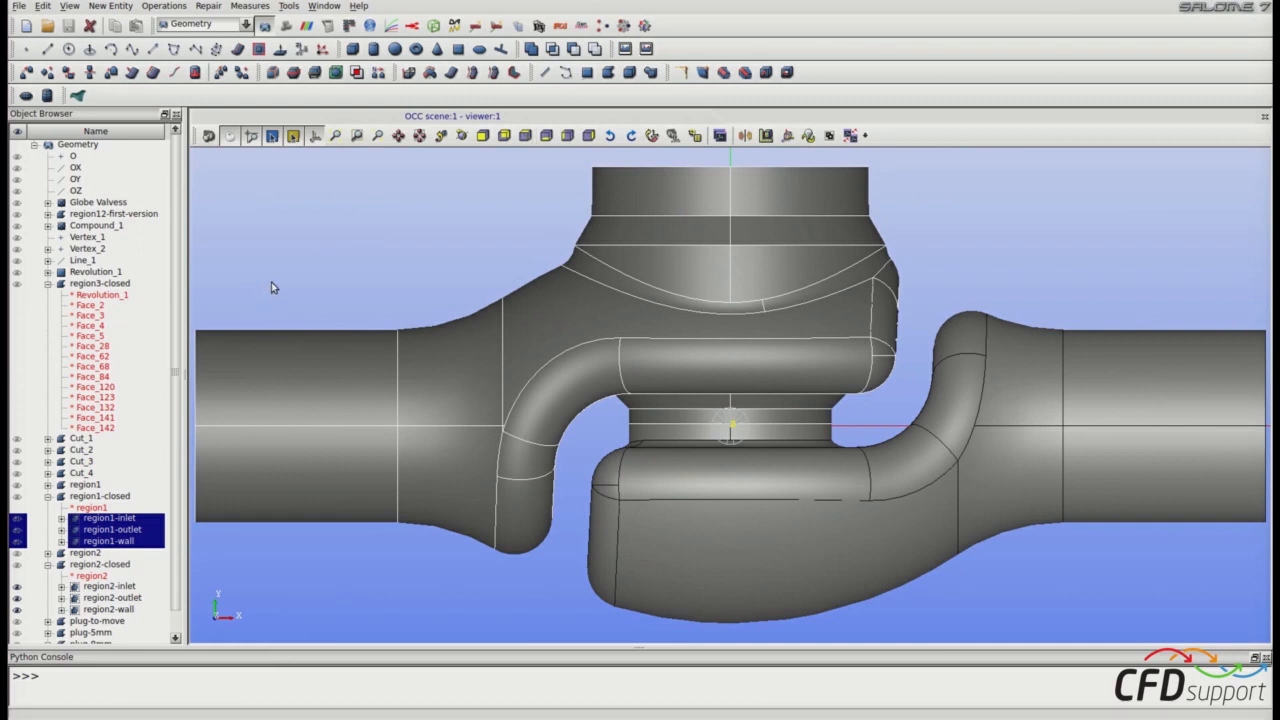
# Step: Save the study as part4 in the valve folder
pyautogui.hotkey('ctrl', 's')
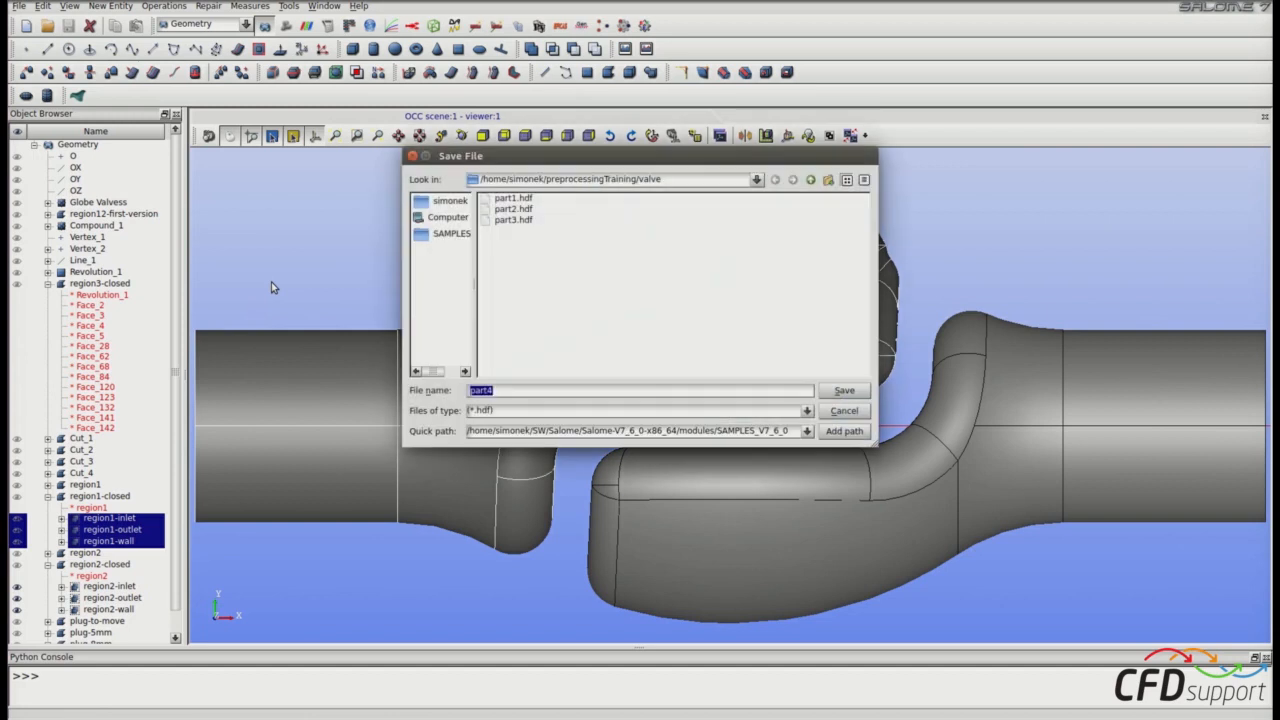
pyautogui.click(507, 390)
pyautogui.click(842, 391)
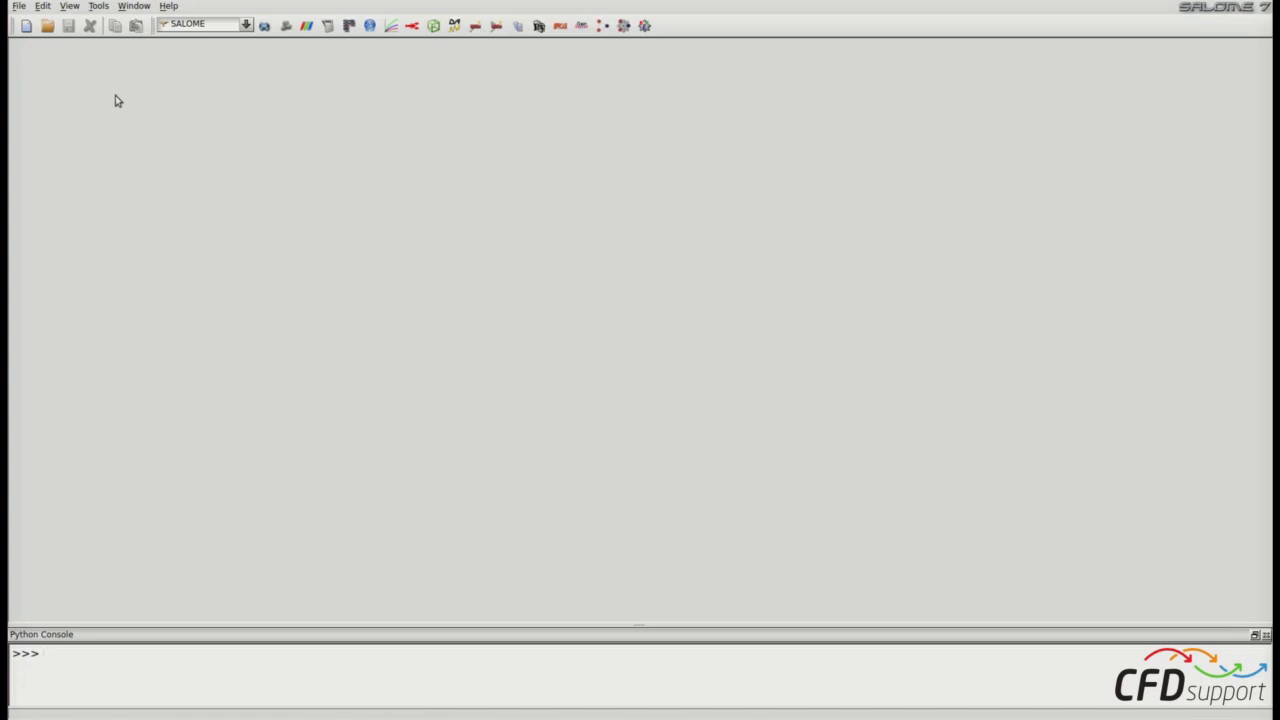
# Step: Open the part4.hdf study from the valve folder, expand its geometry objects and activate the Mesh module
pyautogui.click(50, 27)
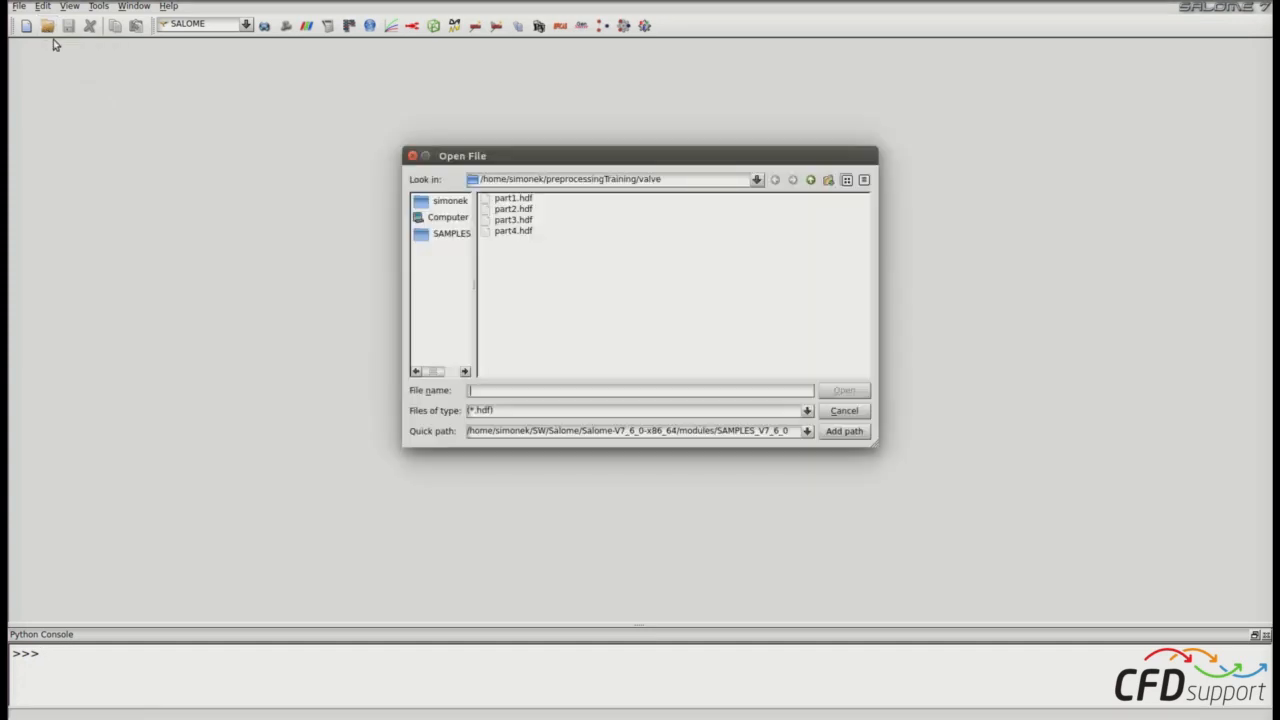
pyautogui.click(507, 233)
pyautogui.click(833, 396)
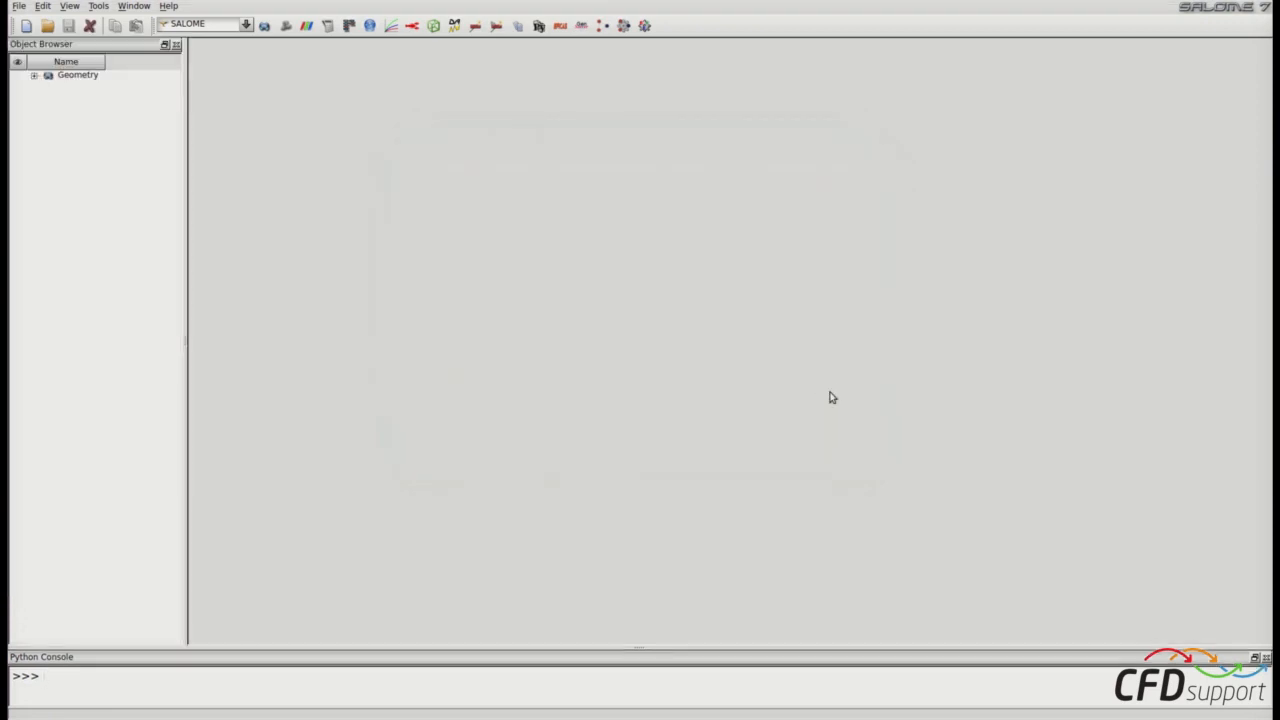
pyautogui.click(33, 77)
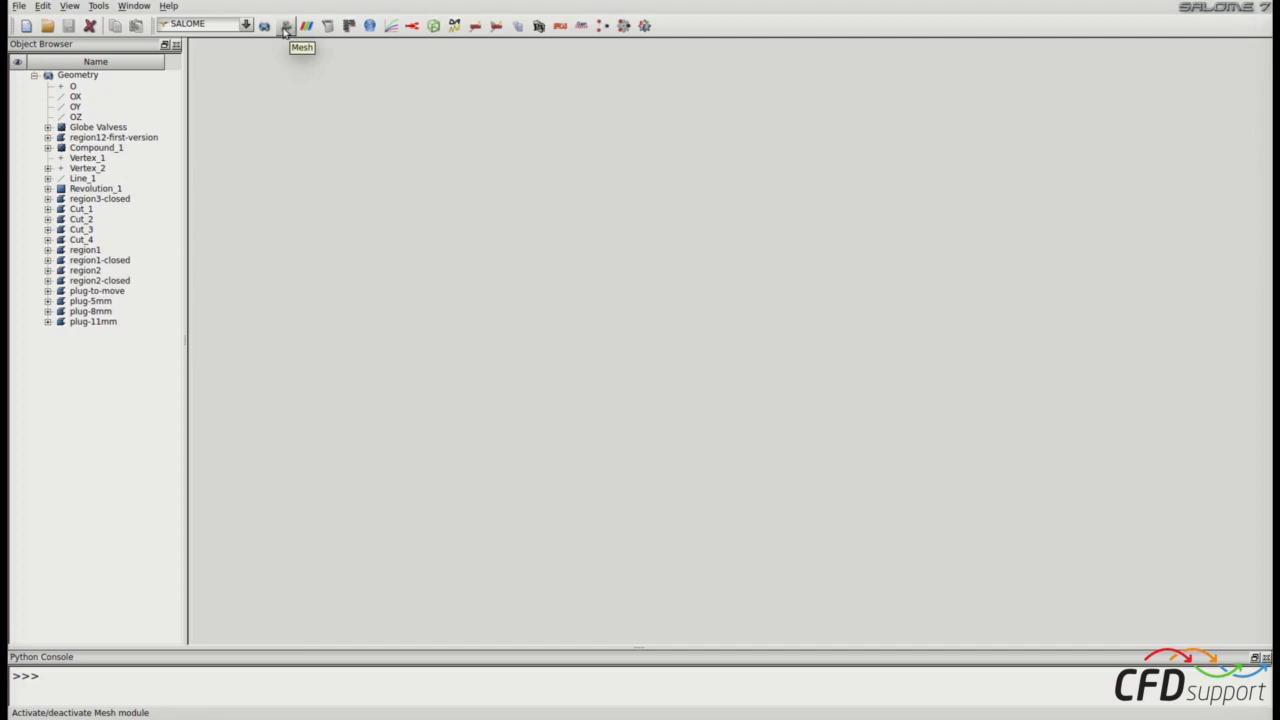
pyautogui.click(245, 26)
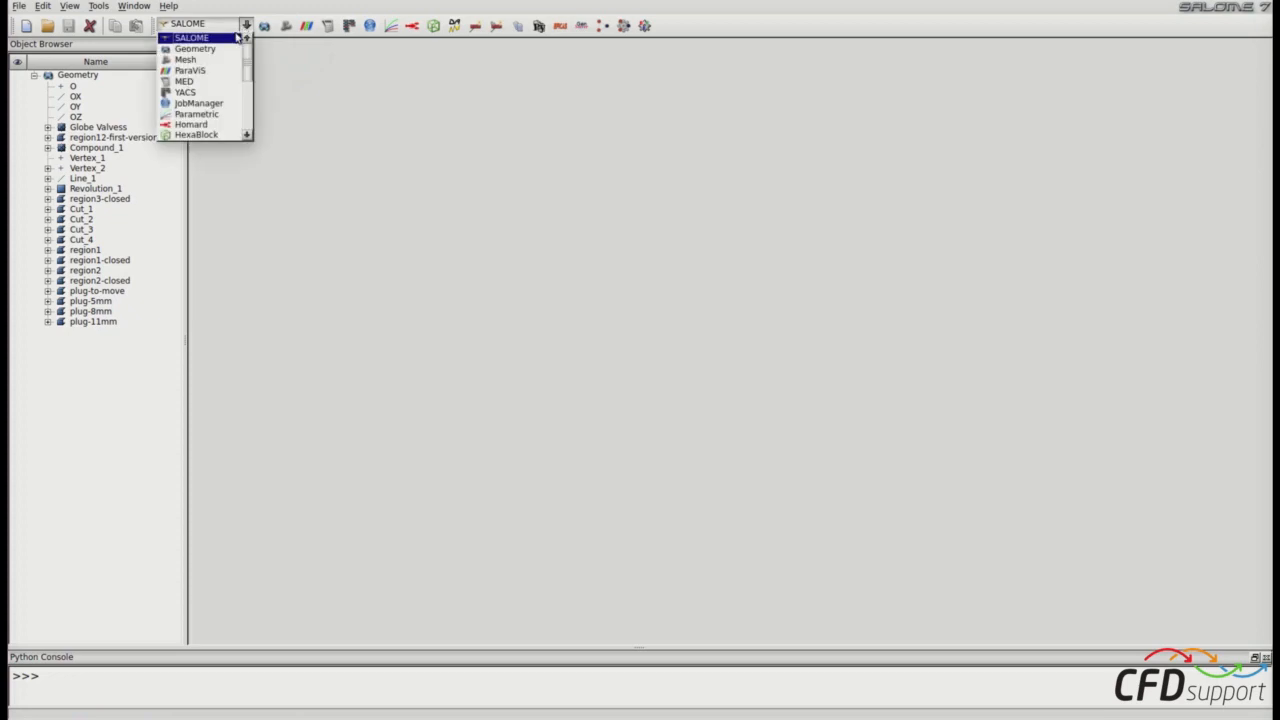
pyautogui.click(212, 62)
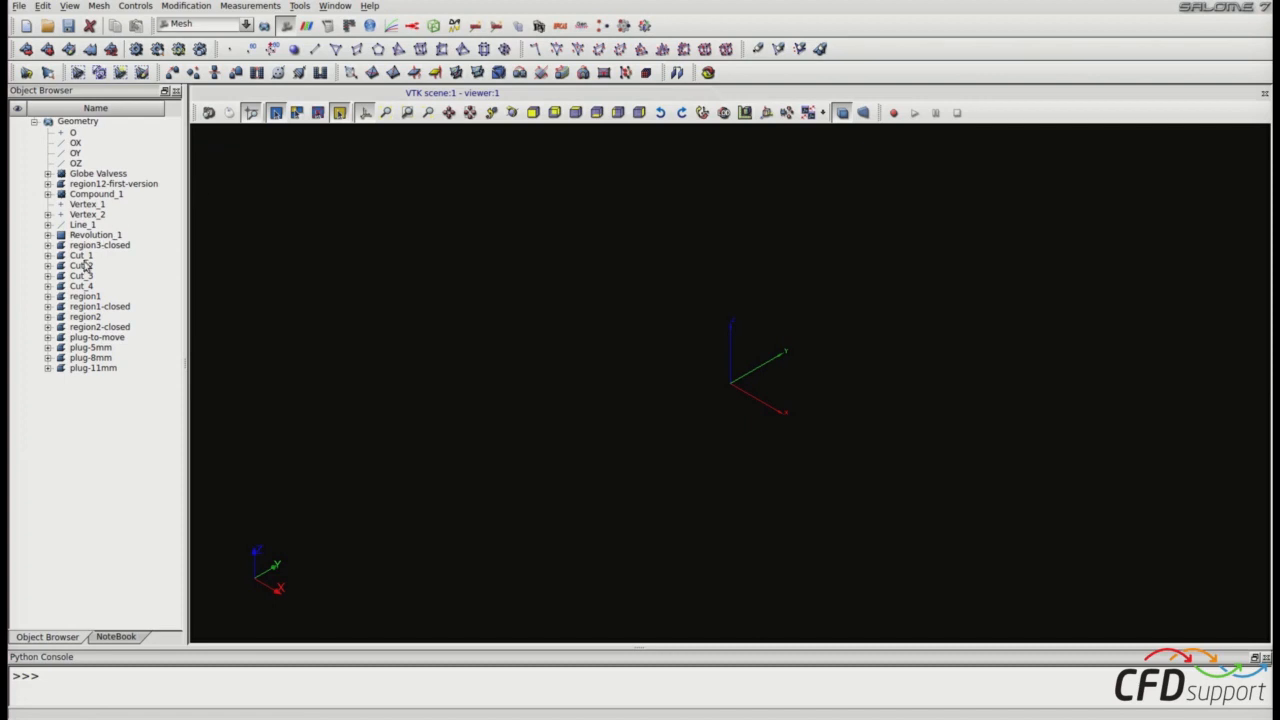
# Step: Set up a new mesh named region1 on the region1-closed geometry with the Netgen 1D-2D algorithm
pyautogui.click(47, 307)
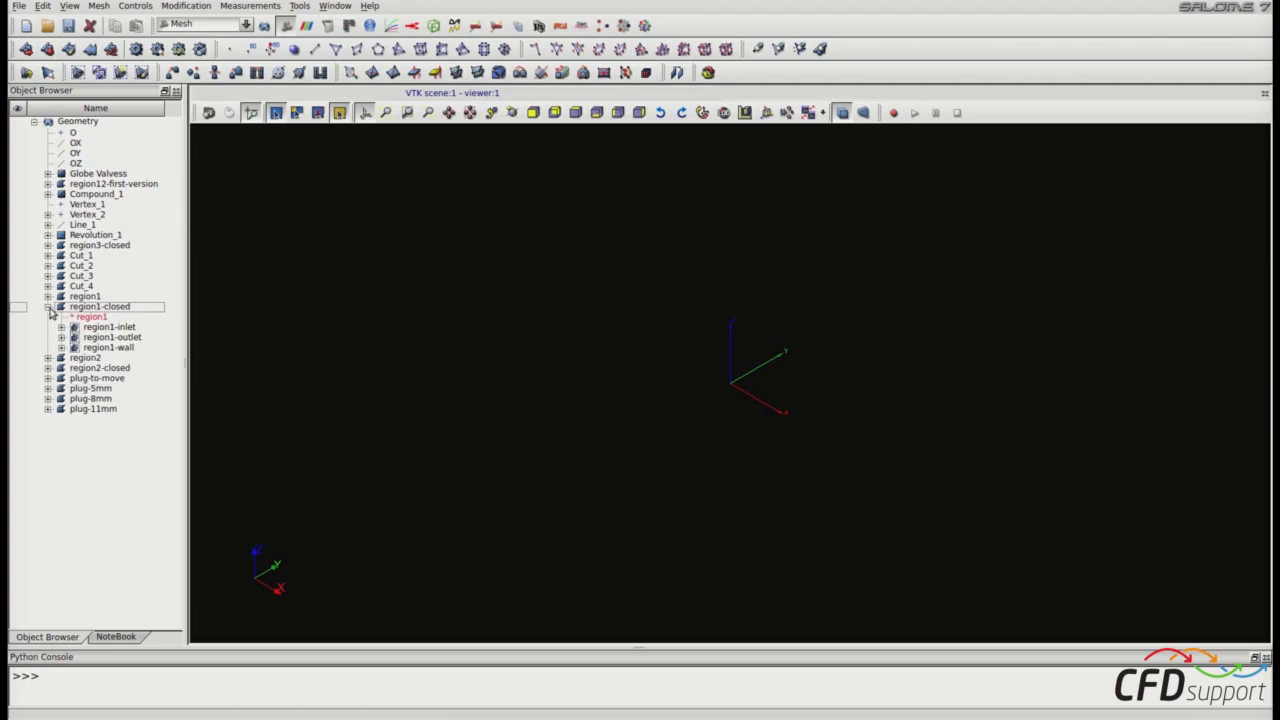
pyautogui.click(97, 310)
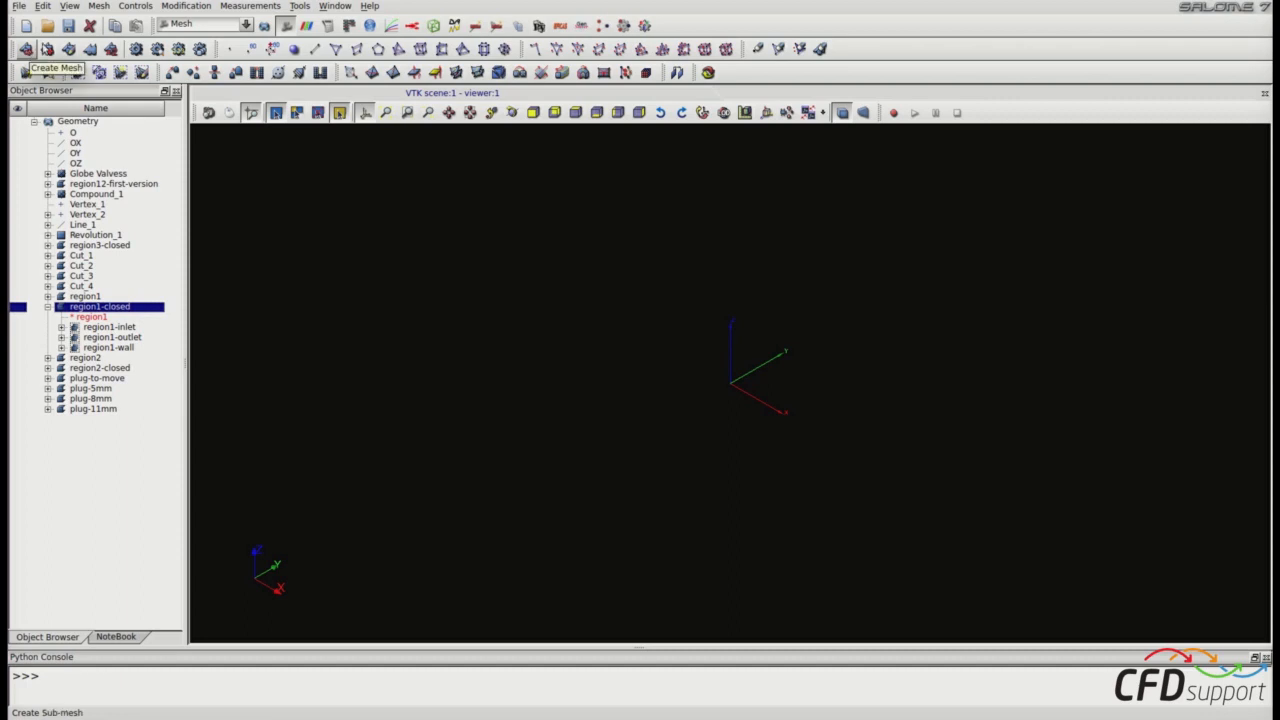
pyautogui.click(101, 6)
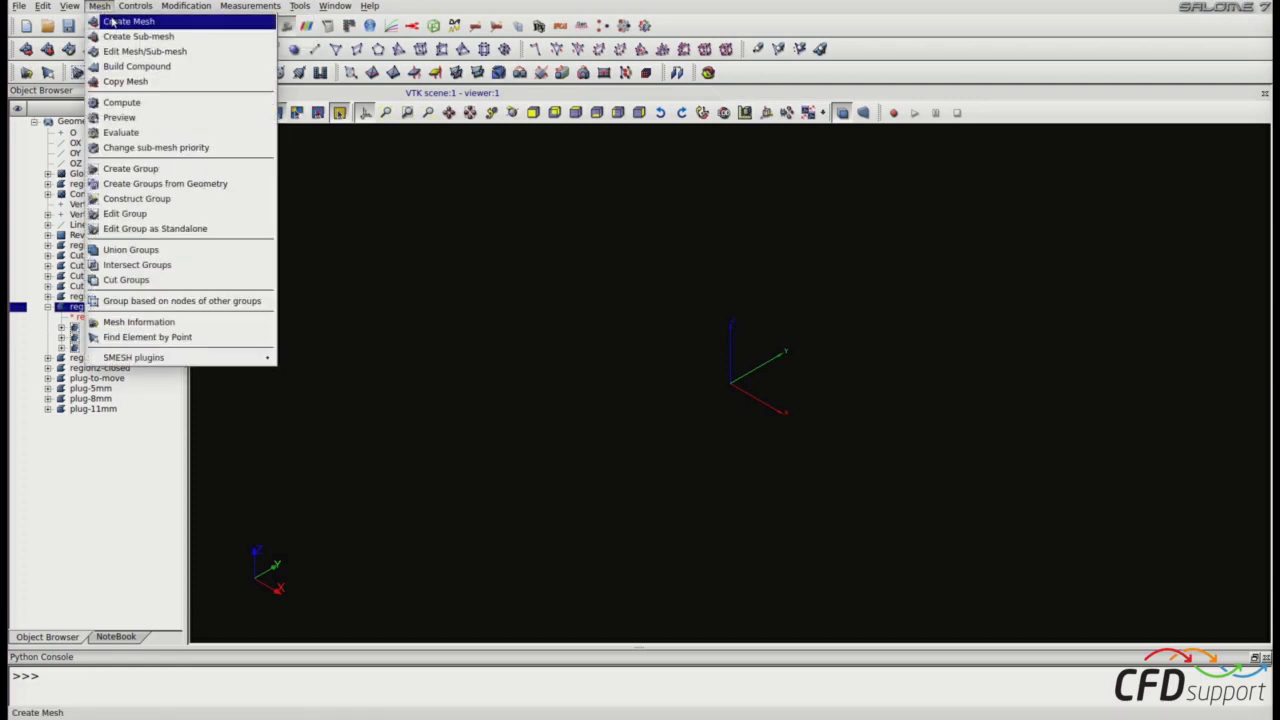
pyautogui.click(115, 22)
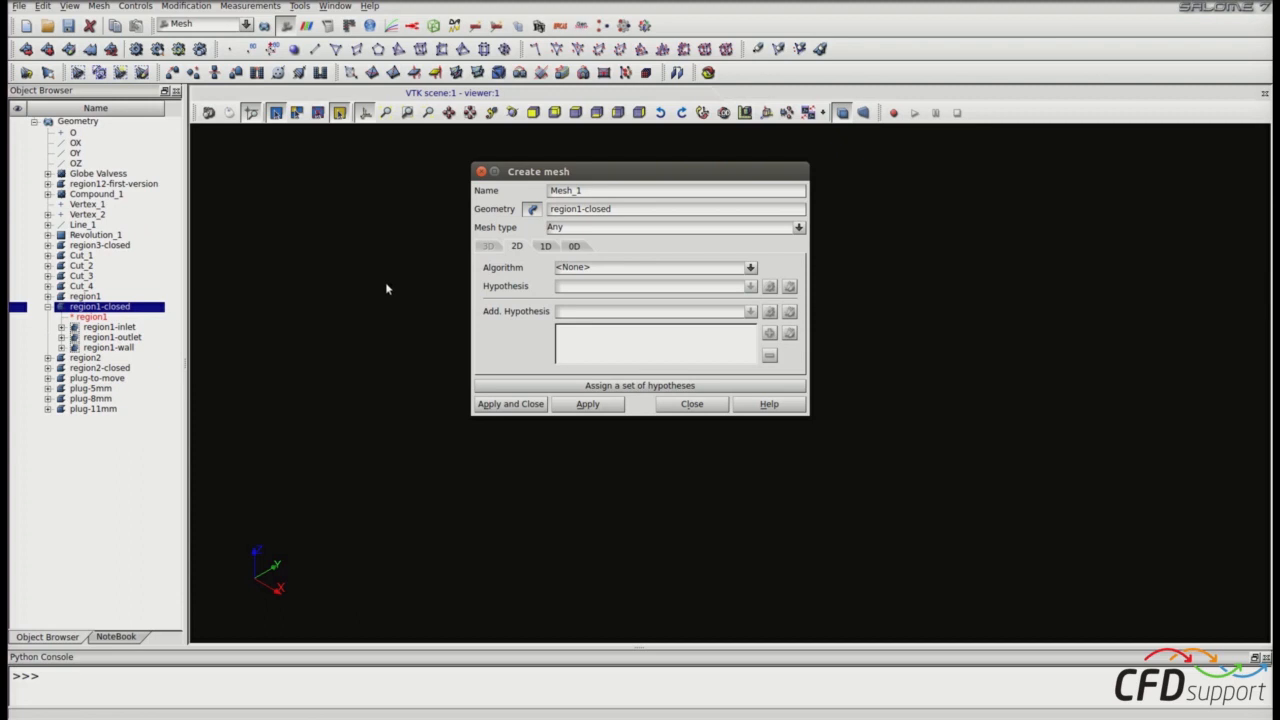
pyautogui.moveTo(596, 190); pyautogui.dragTo(532, 188)
pyautogui.write('region1')
pyautogui.click(750, 268)
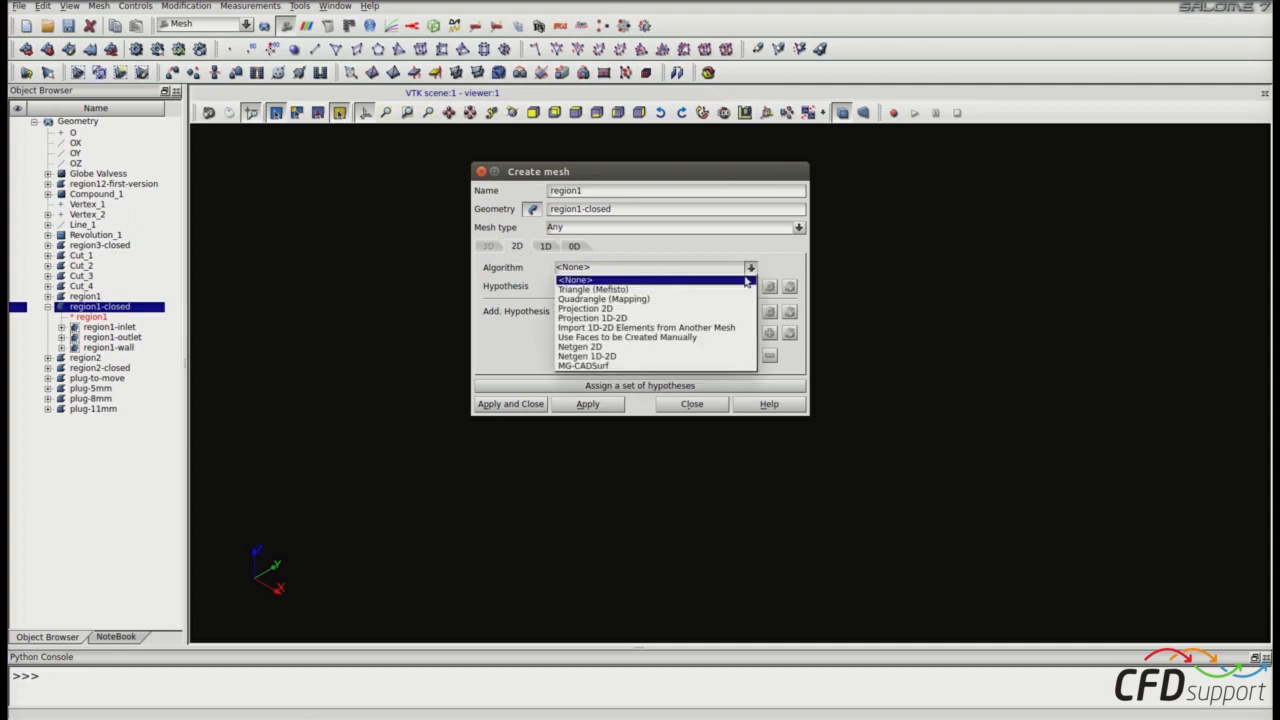
pyautogui.click(615, 357)
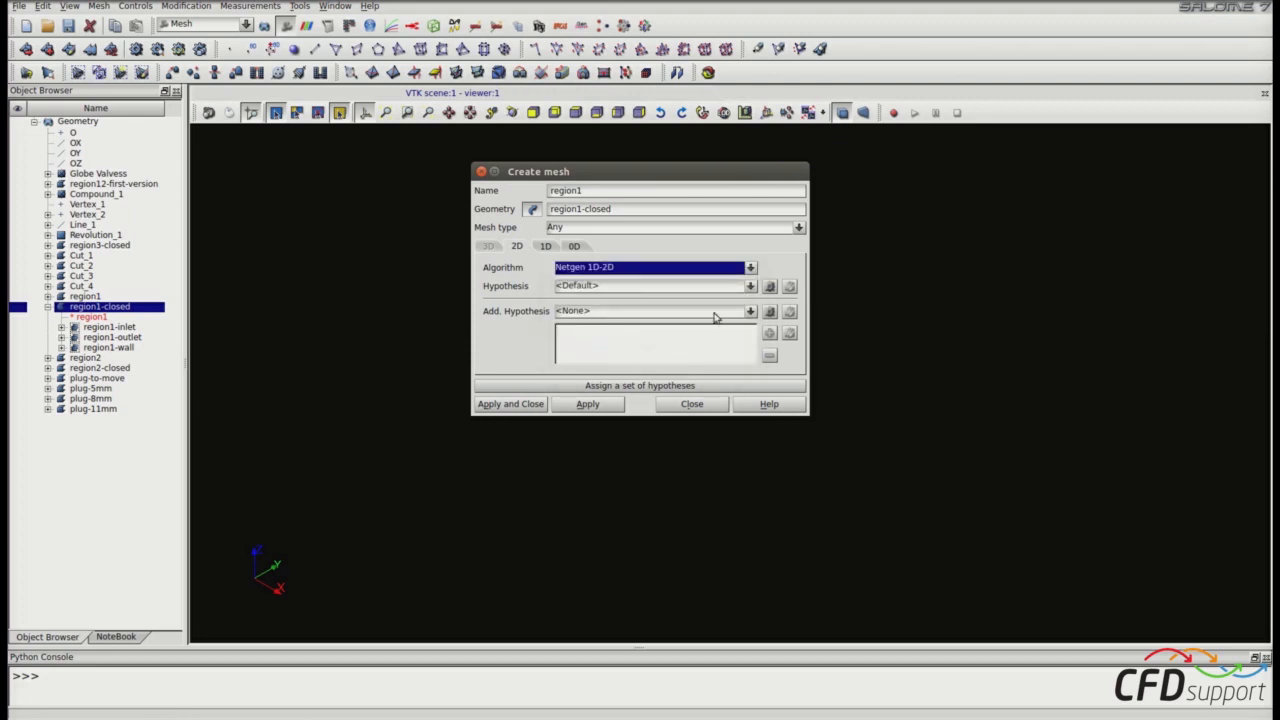
# Step: Give the mesh a NETGEN 2D Parameters hypothesis with max size 0.001 and Very Fine fineness, and create the mesh
pyautogui.click(770, 287)
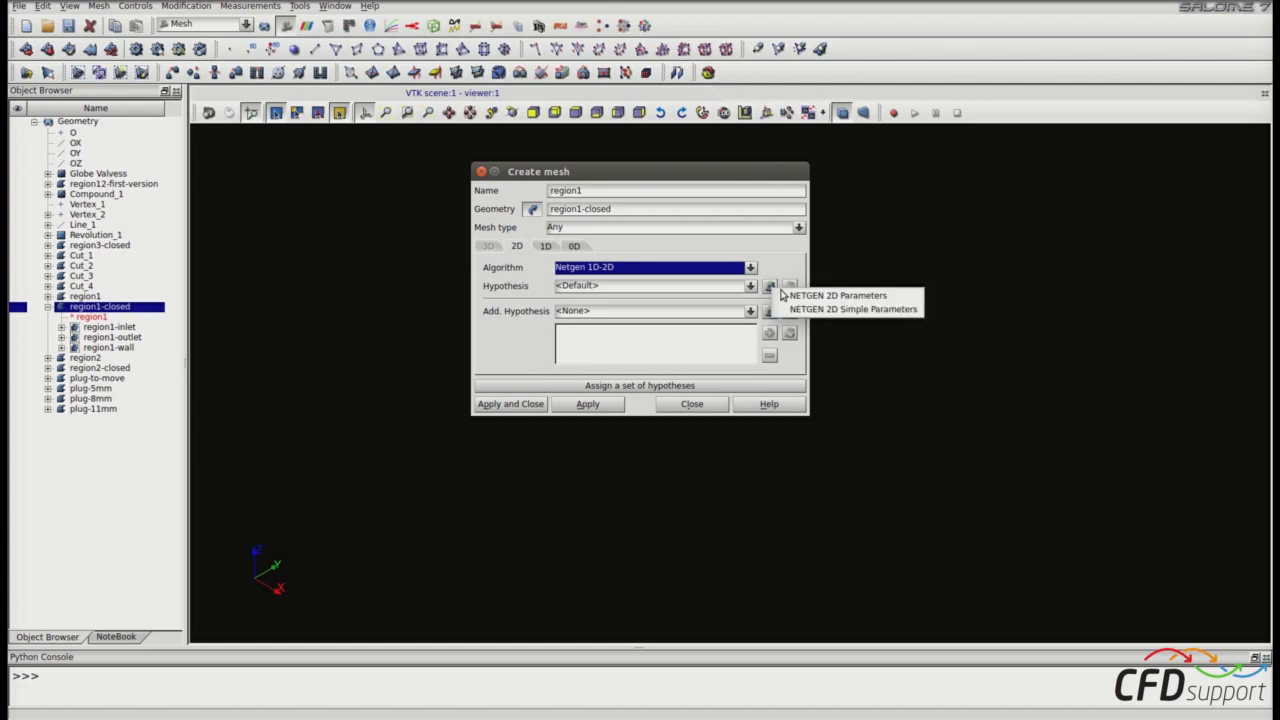
pyautogui.click(800, 296)
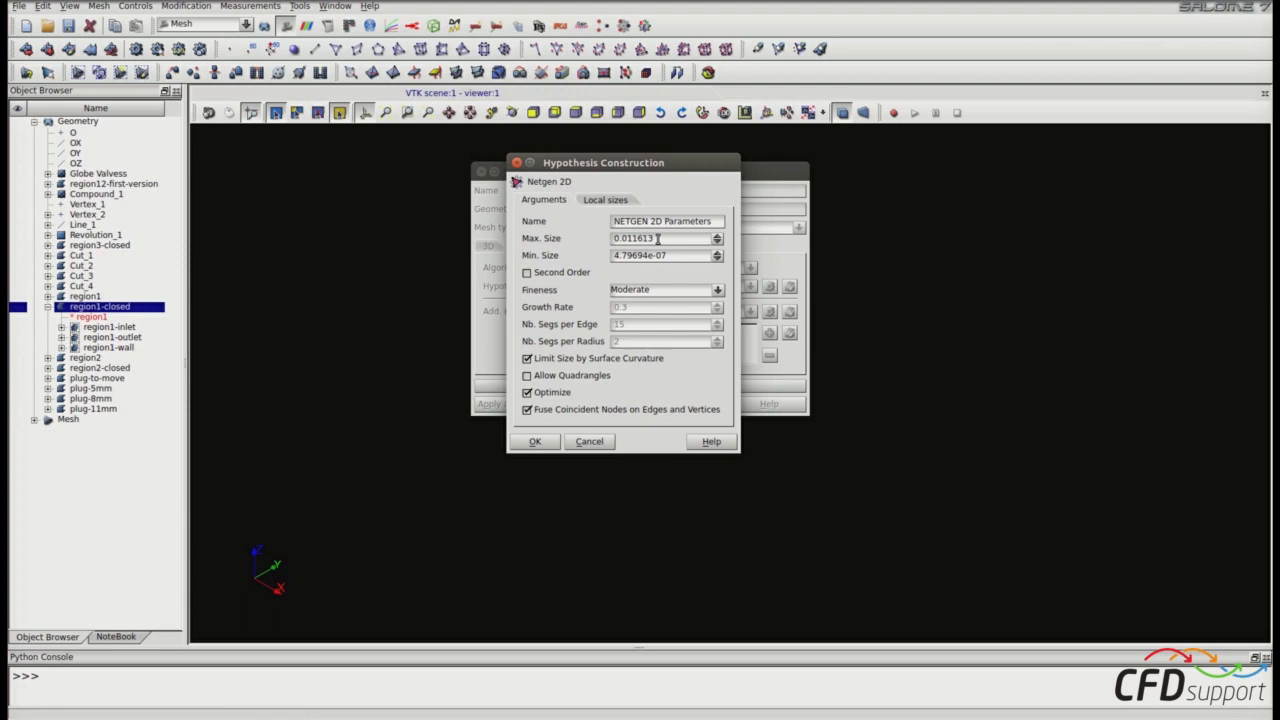
pyautogui.press('BackSpace')
pyautogui.press('BackSpace')
pyautogui.press('BackSpace')
pyautogui.press('BackSpace')
pyautogui.press('BackSpace')
pyautogui.press('BackSpace')
pyautogui.write('001')
pyautogui.click(717, 290)
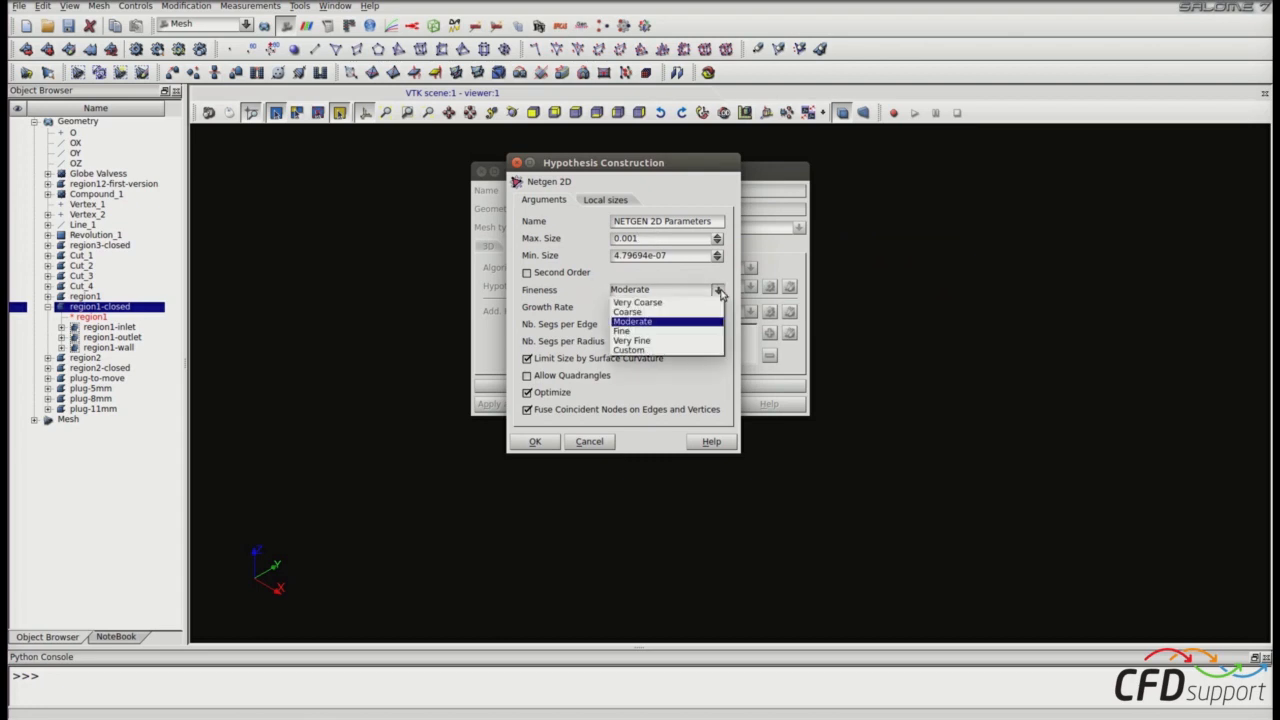
pyautogui.click(659, 345)
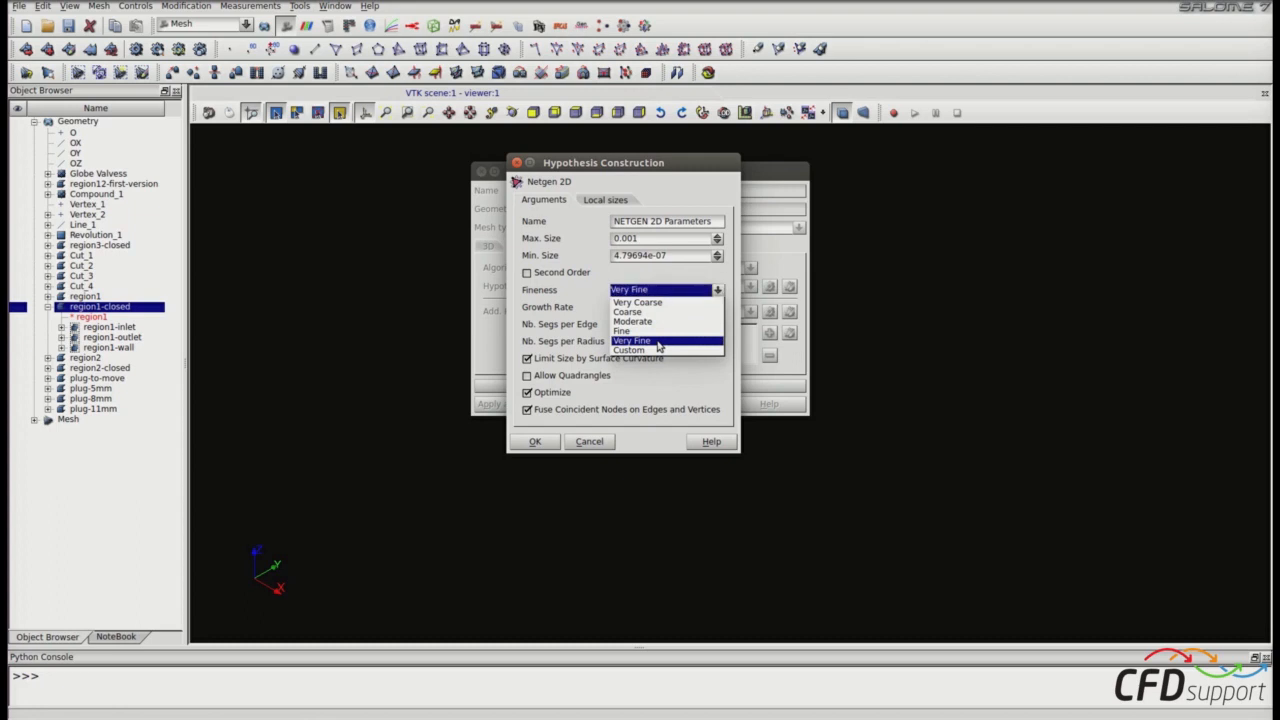
pyautogui.click(659, 345)
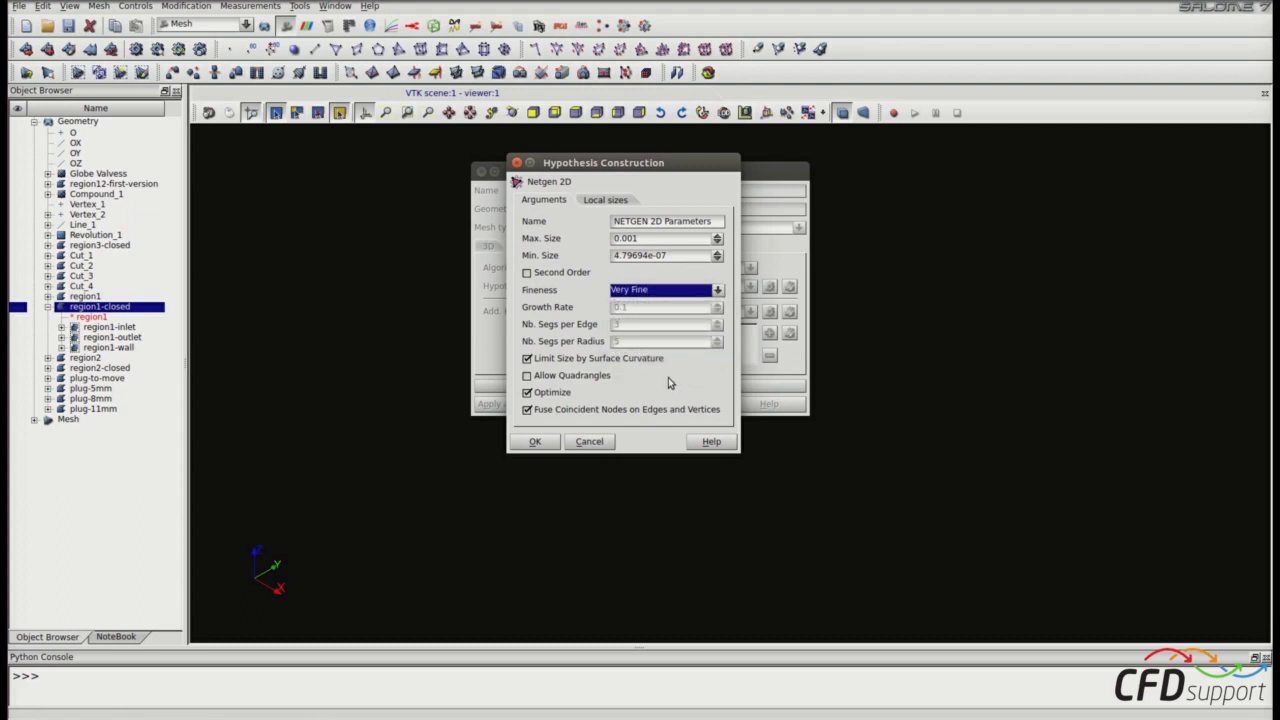
pyautogui.click(535, 441)
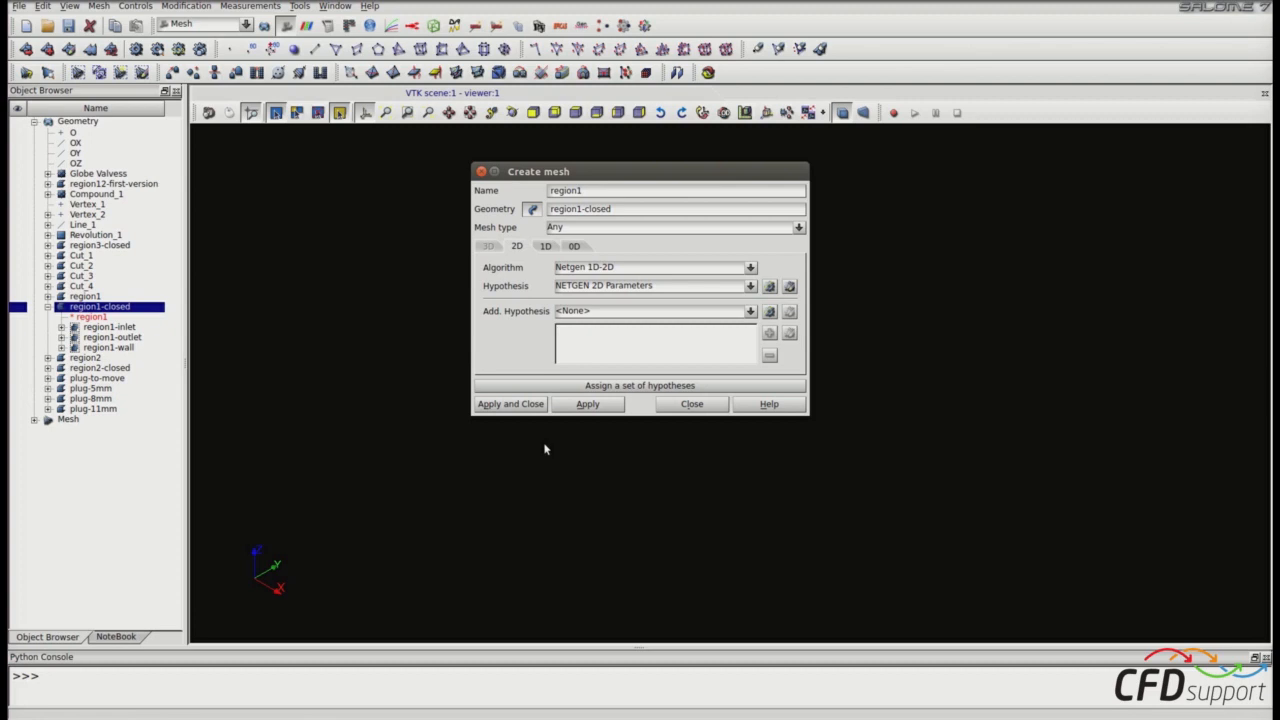
pyautogui.click(505, 405)
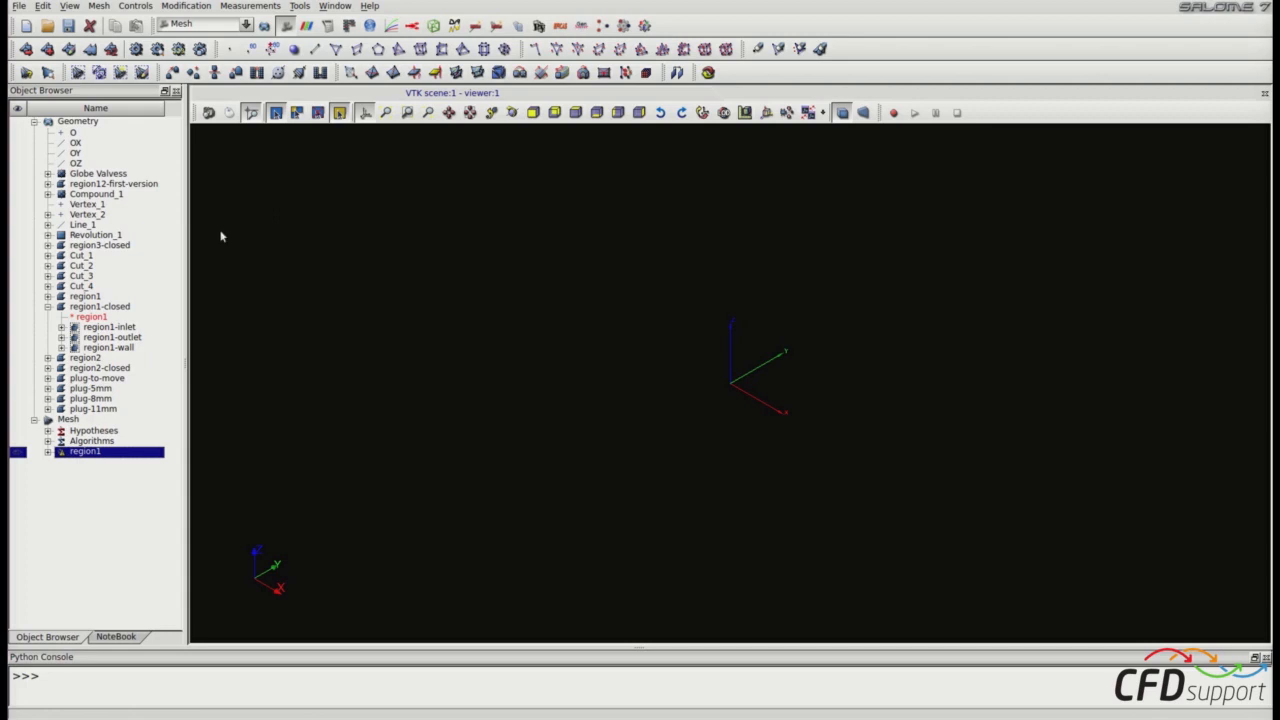
# Step: Set up a sub-mesh of the region1 mesh on the region1-inlet group and name it region1-inlet
pyautogui.click(48, 52)
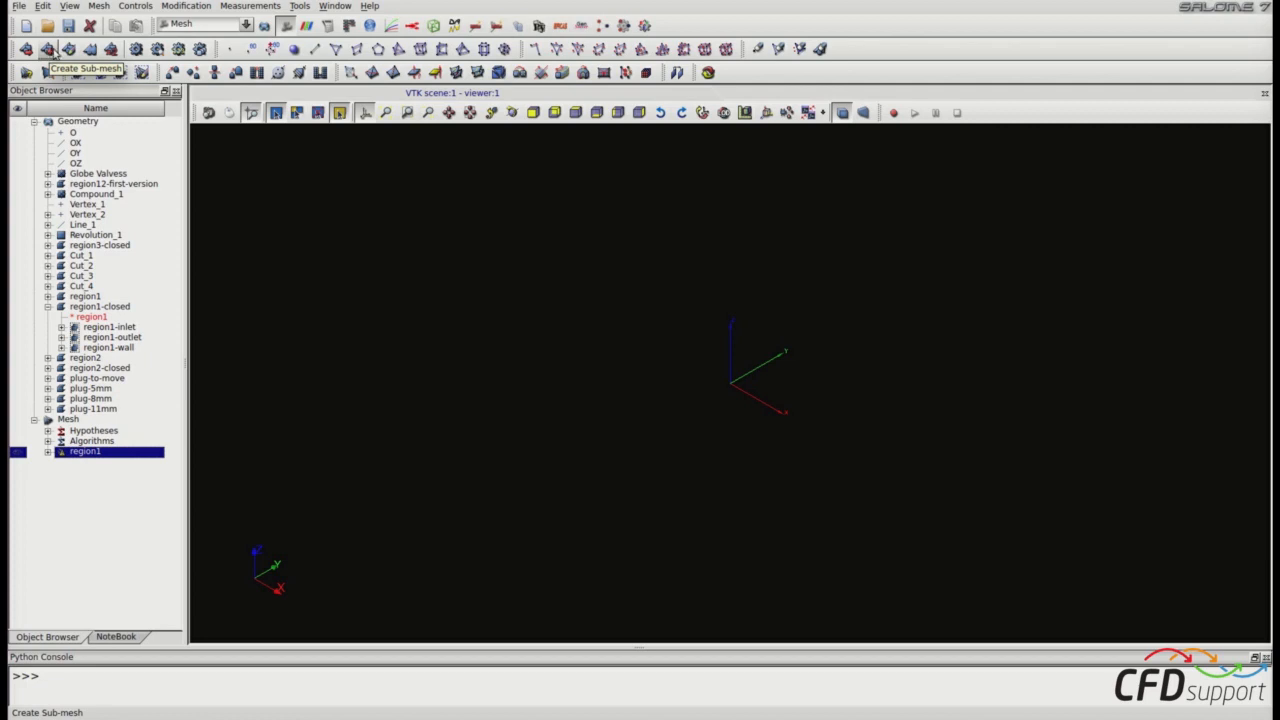
pyautogui.click(98, 6)
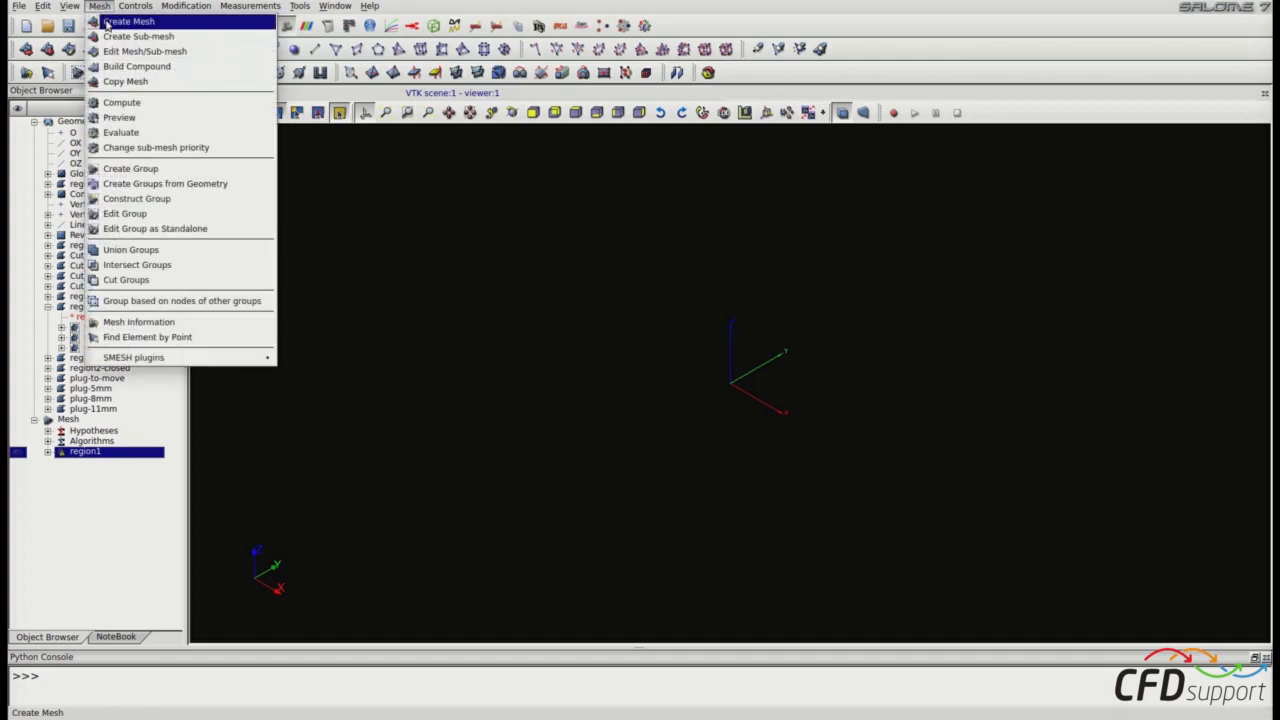
pyautogui.click(108, 38)
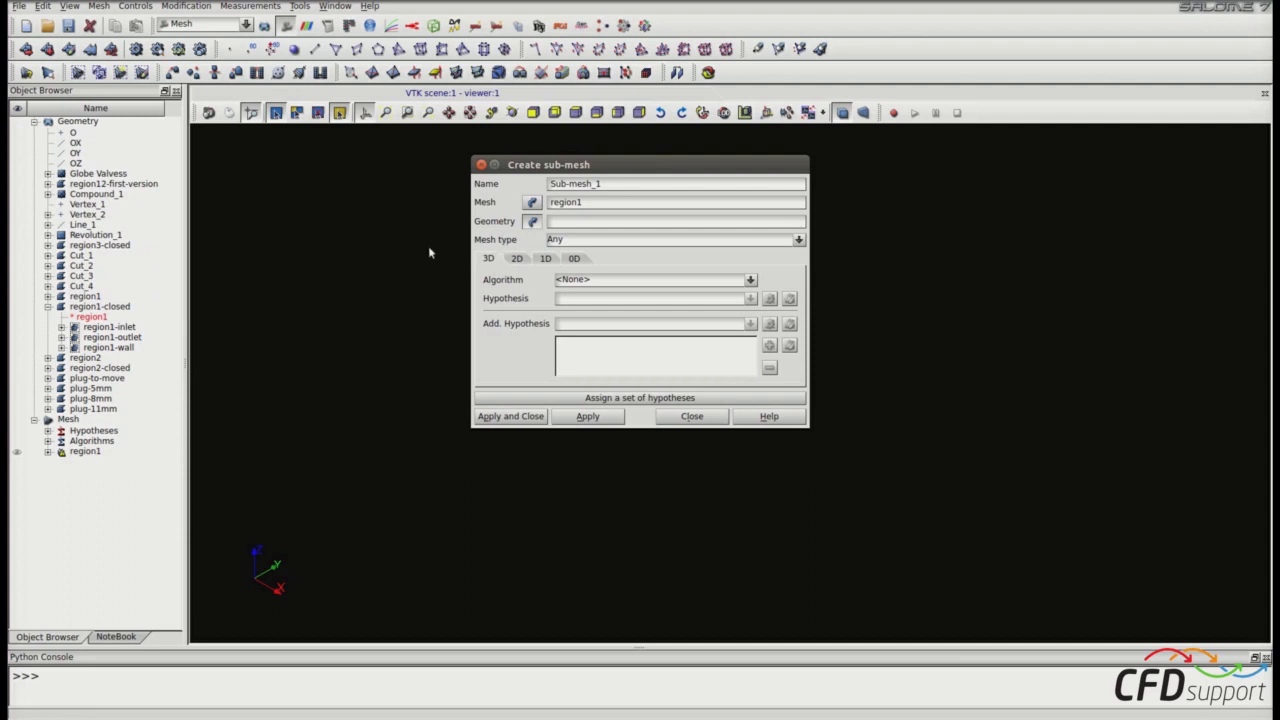
pyautogui.click(110, 327)
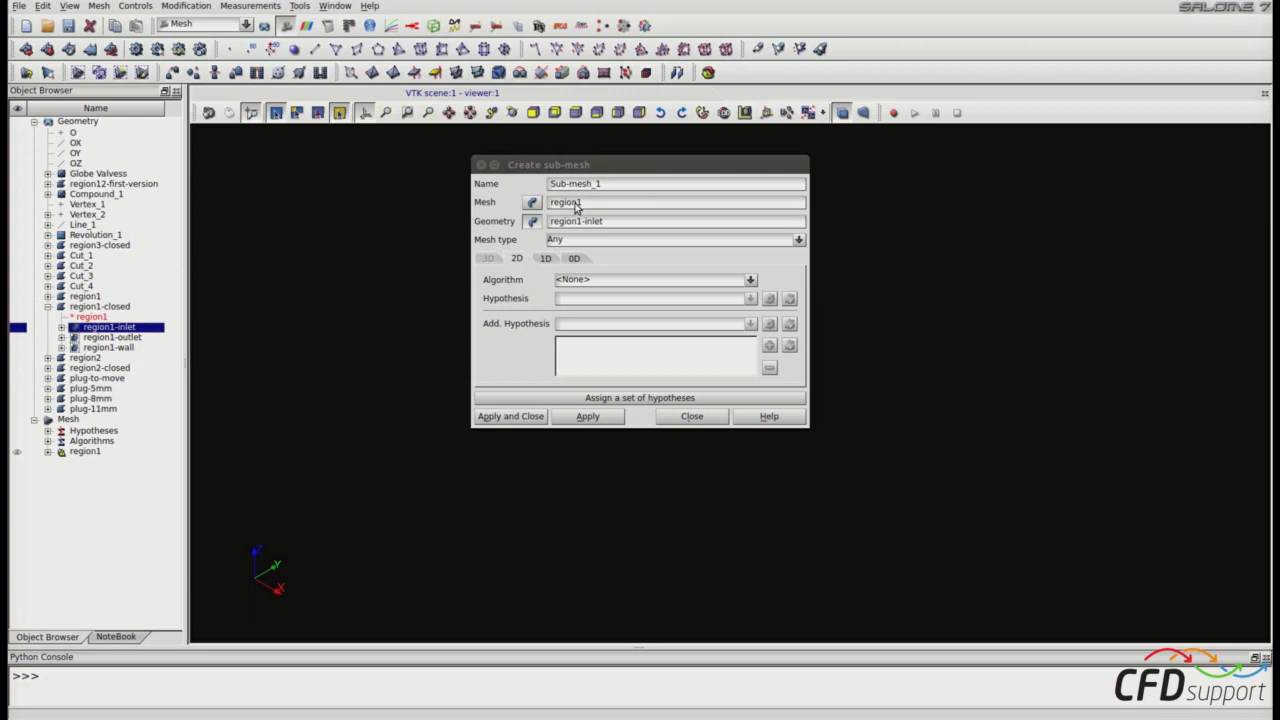
pyautogui.moveTo(600, 190); pyautogui.dragTo(524, 184)
pyautogui.press('BackSpace')
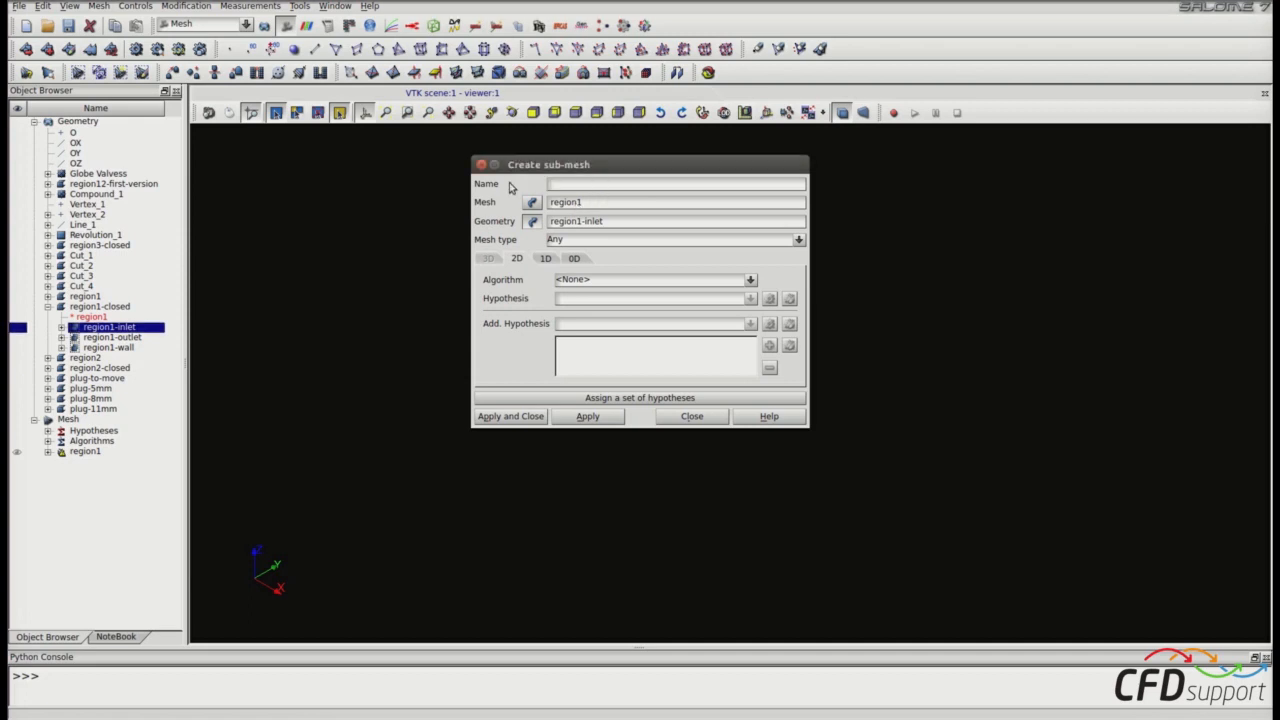
pyautogui.moveTo(616, 222); pyautogui.dragTo(546, 227)
pyautogui.hotkey('ctrl', 'c')
pyautogui.click(565, 186)
pyautogui.hotkey('ctrl', 'v')
# Step: Assign the Netgen 1D-2D algorithm and the existing NETGEN 2D Parameters hypothesis to the region1-inlet sub-mesh and create it
pyautogui.click(750, 281)
pyautogui.click(634, 358)
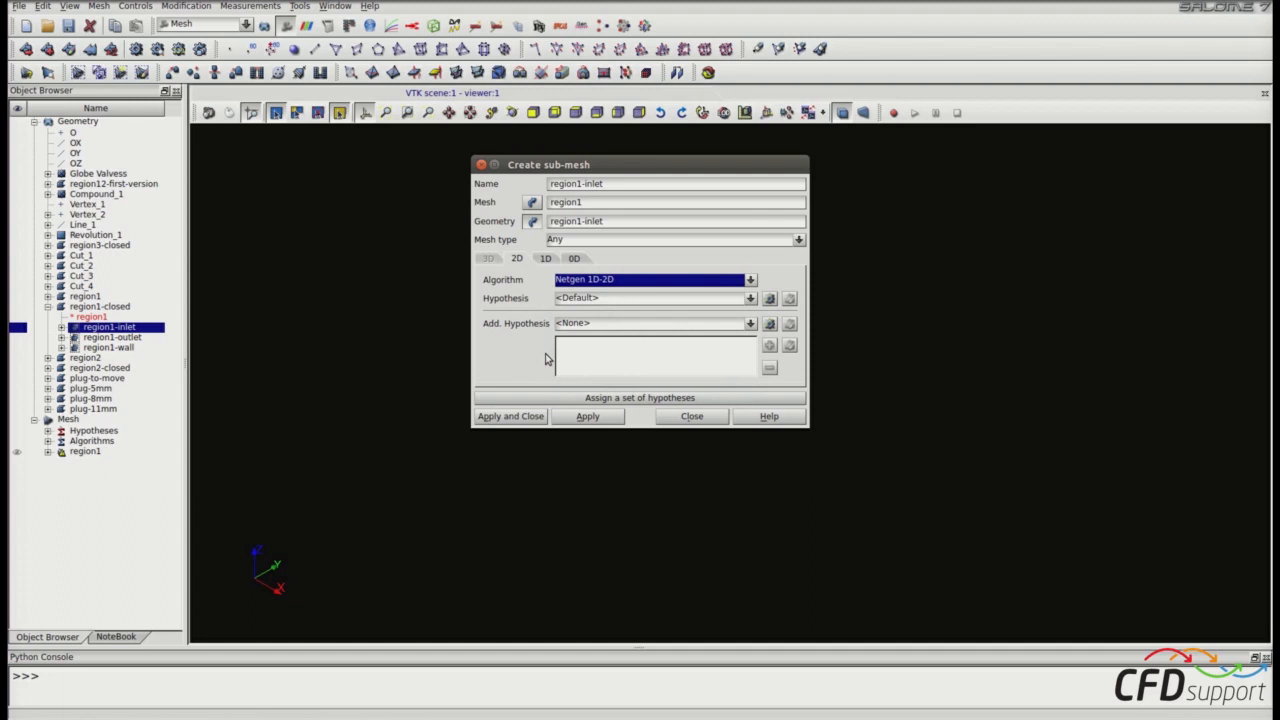
pyautogui.click(686, 299)
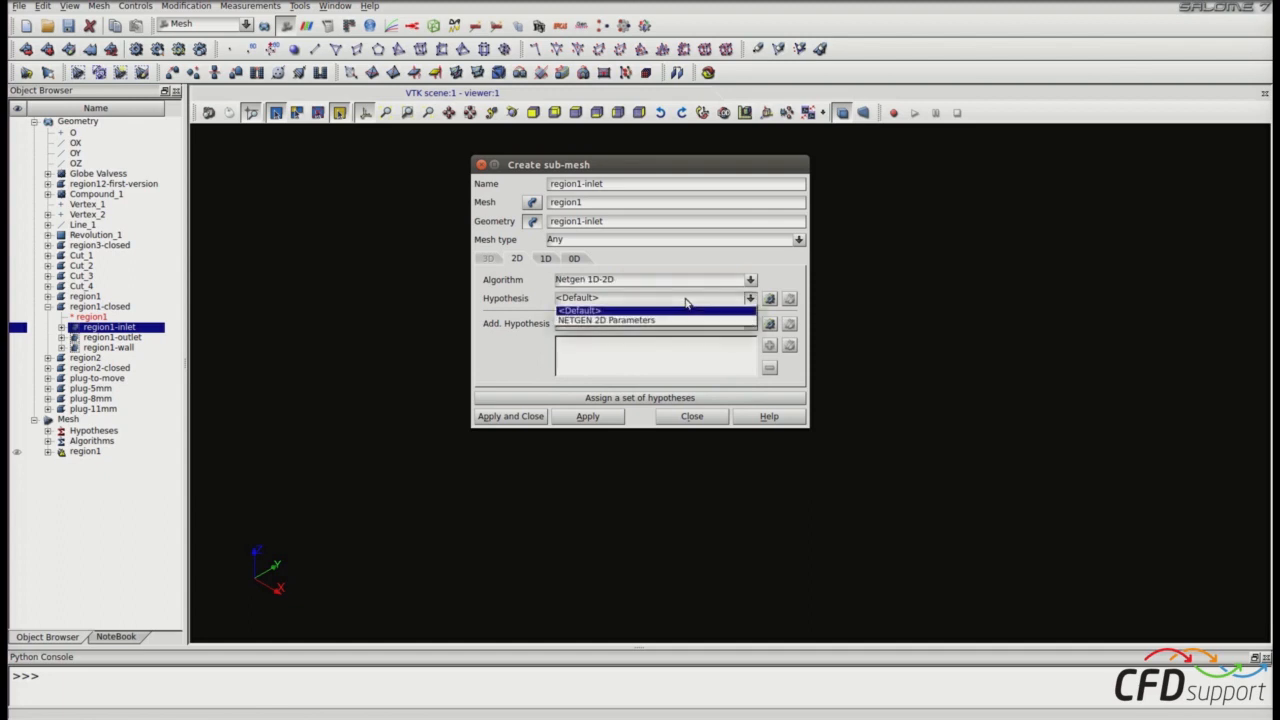
pyautogui.click(672, 320)
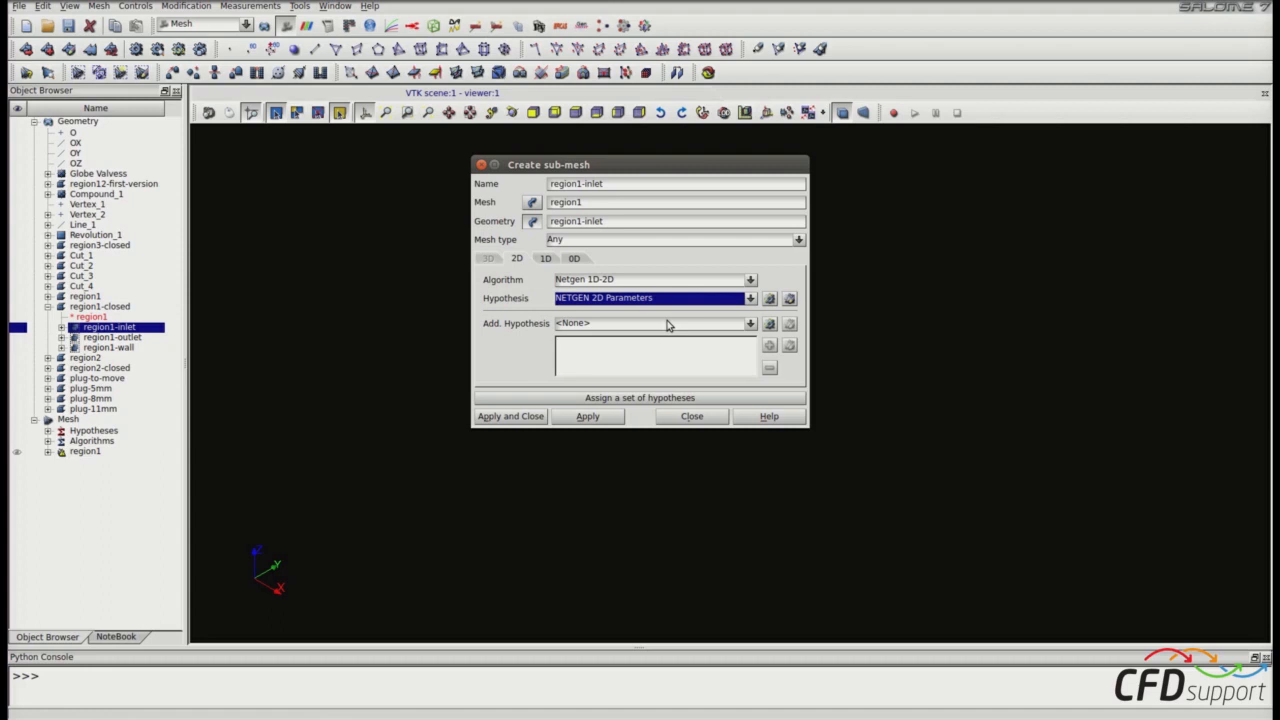
pyautogui.click(598, 418)
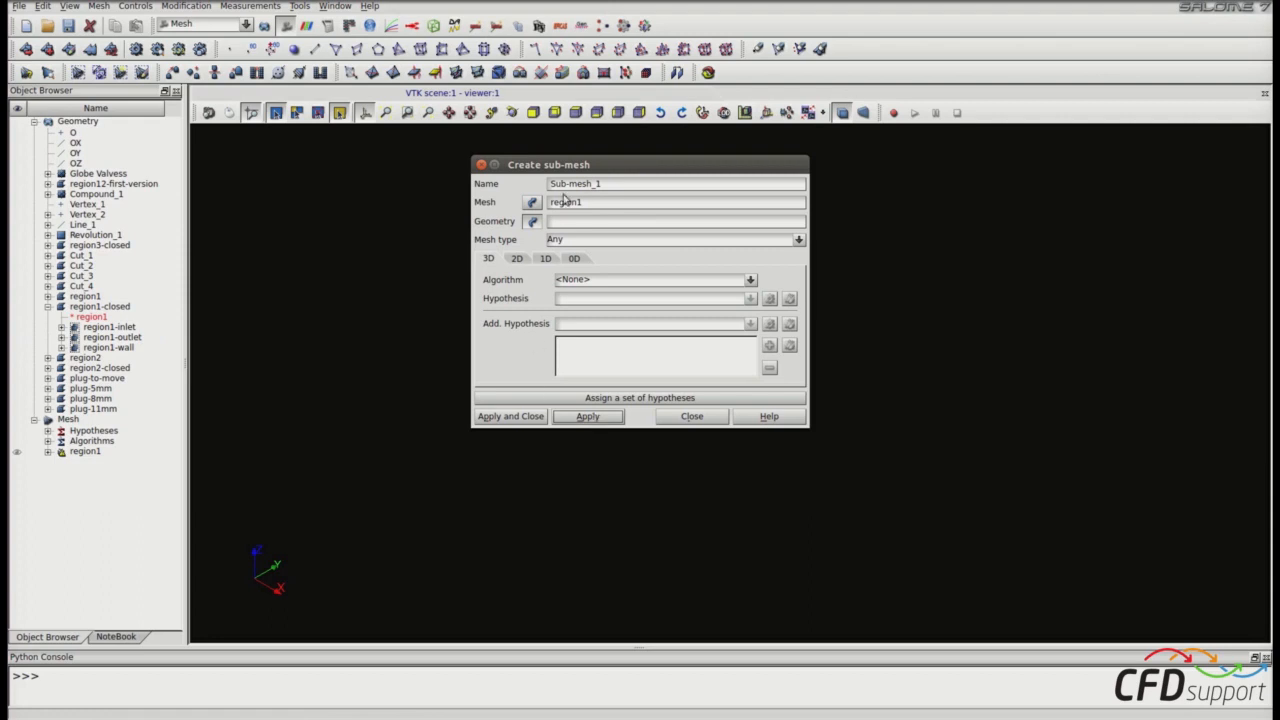
# Step: Create a sub-mesh named region1-outlet on the region1-outlet group with Netgen 1D-2D and NETGEN 2D Parameters
pyautogui.click(533, 222)
pyautogui.click(112, 337)
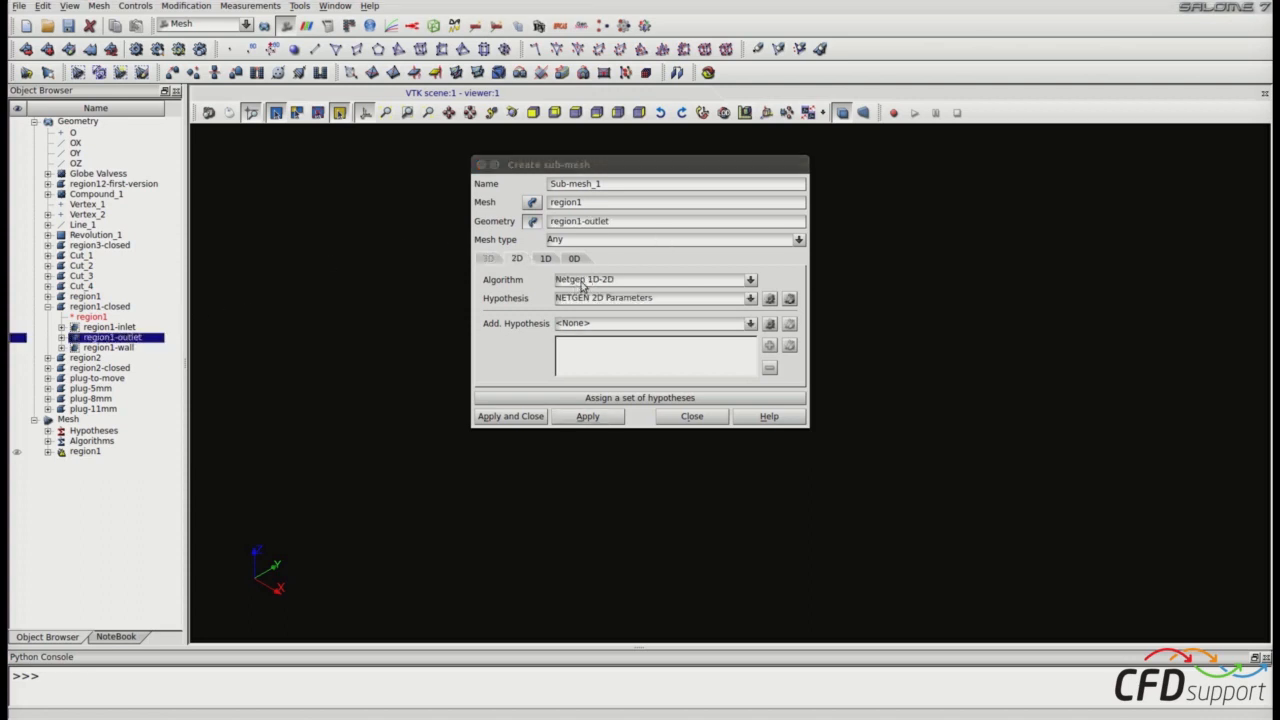
pyautogui.moveTo(631, 183); pyautogui.dragTo(522, 180)
pyautogui.press('BackSpace')
pyautogui.moveTo(647, 224); pyautogui.dragTo(490, 226)
pyautogui.click(557, 185)
pyautogui.write('region1-outlet')
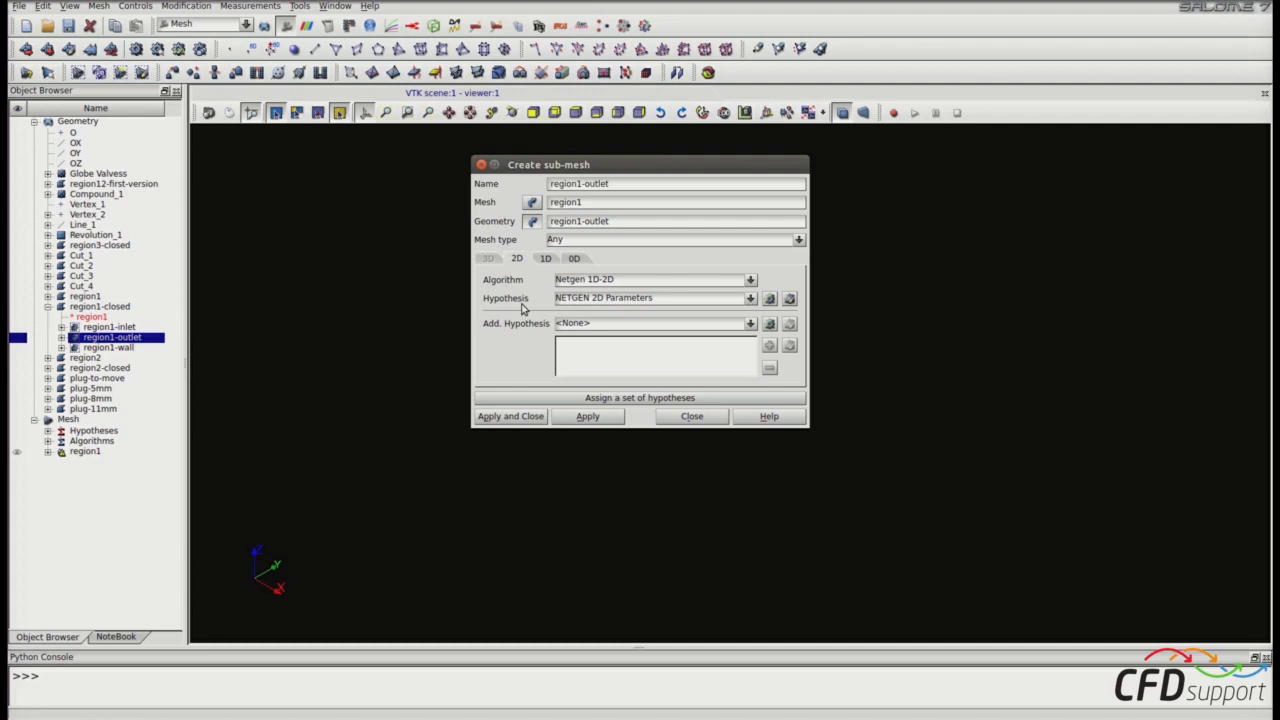
pyautogui.click(613, 420)
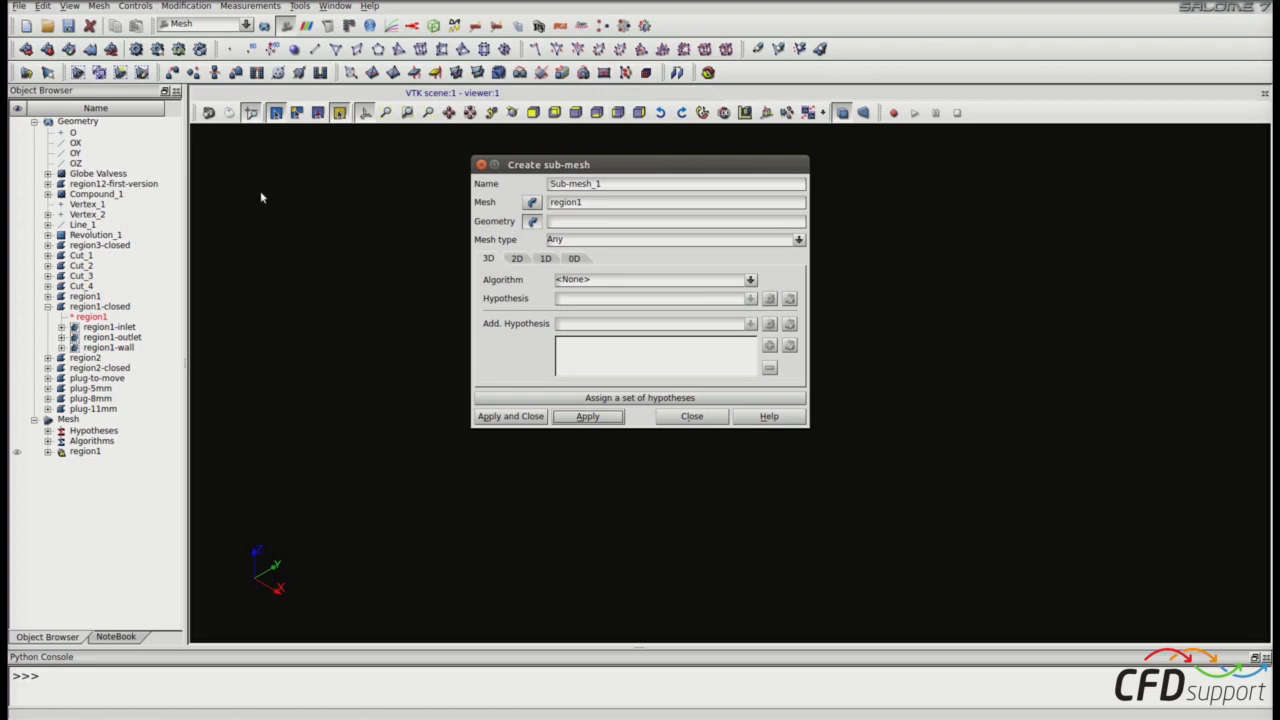
# Step: Create a sub-mesh named region1-wall on the region1-wall group with the same Netgen settings, and expand the region1 mesh's face sub-meshes
pyautogui.click(115, 348)
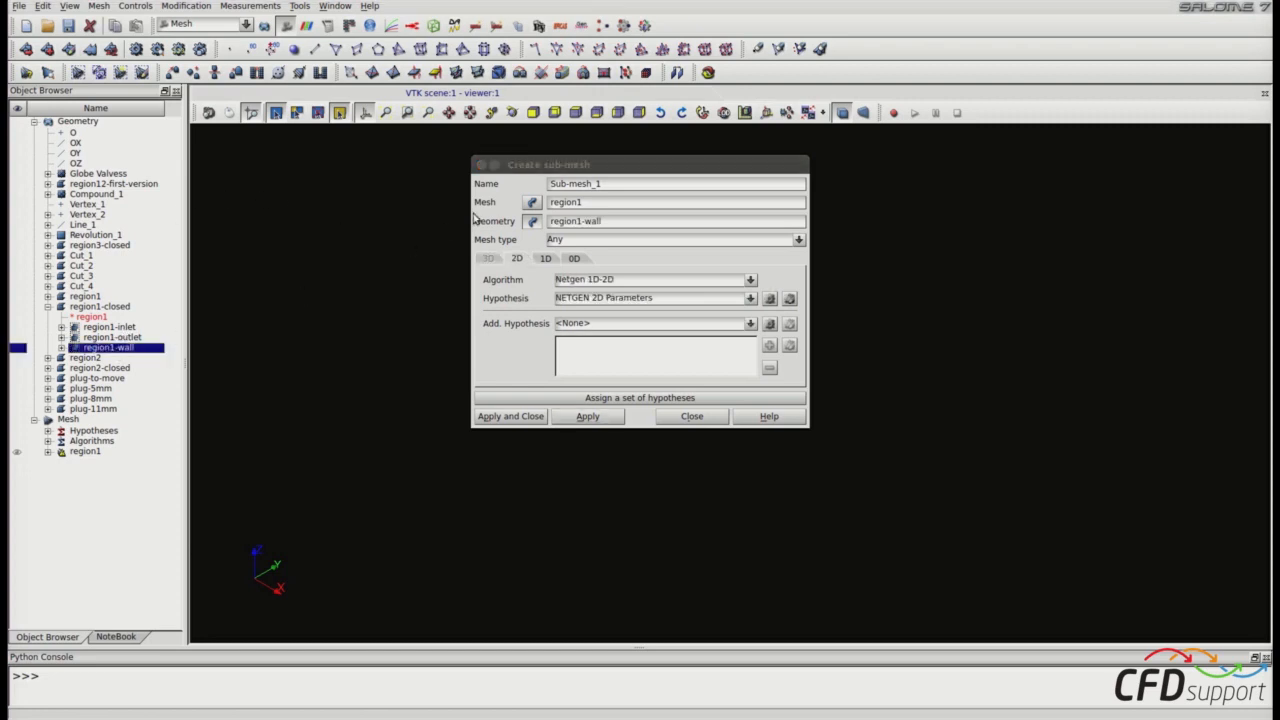
pyautogui.click(625, 183)
pyautogui.press('BackSpace')
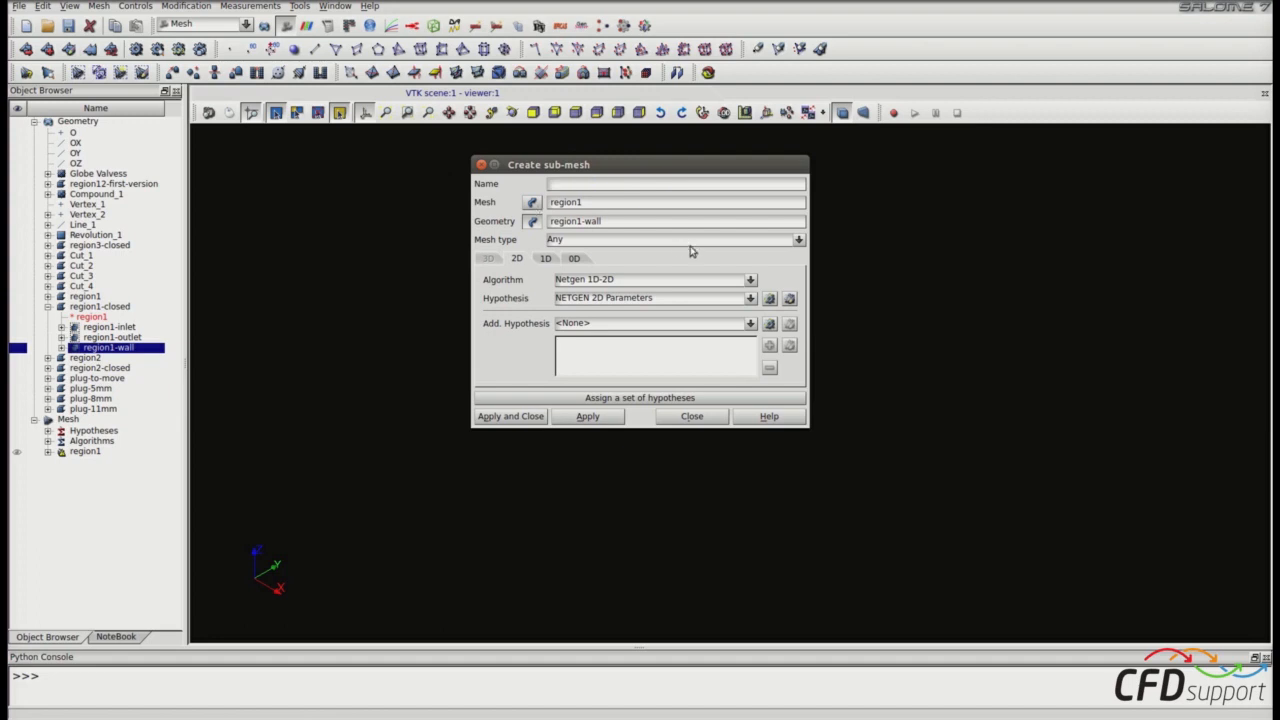
pyautogui.moveTo(640, 221); pyautogui.dragTo(435, 216)
pyautogui.hotkey('ctrl', 'c')
pyautogui.click(562, 185)
pyautogui.hotkey('ctrl', 'v')
pyautogui.click(512, 416)
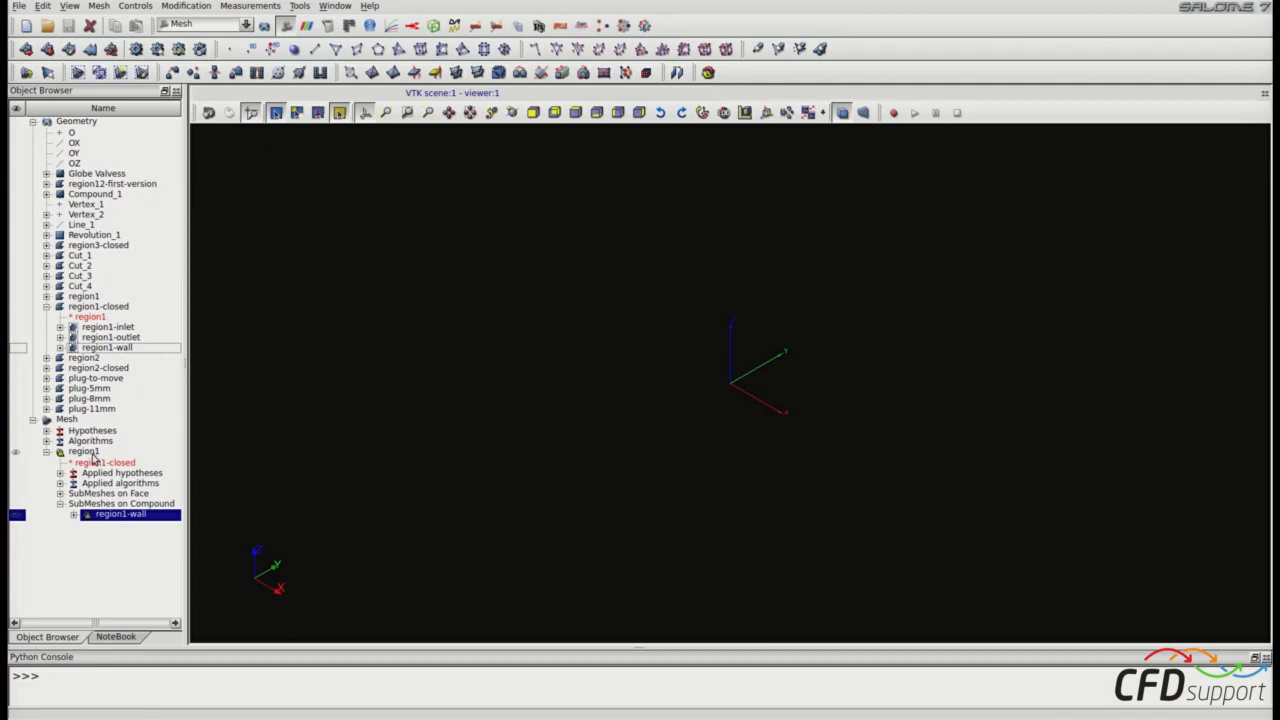
pyautogui.click(84, 452)
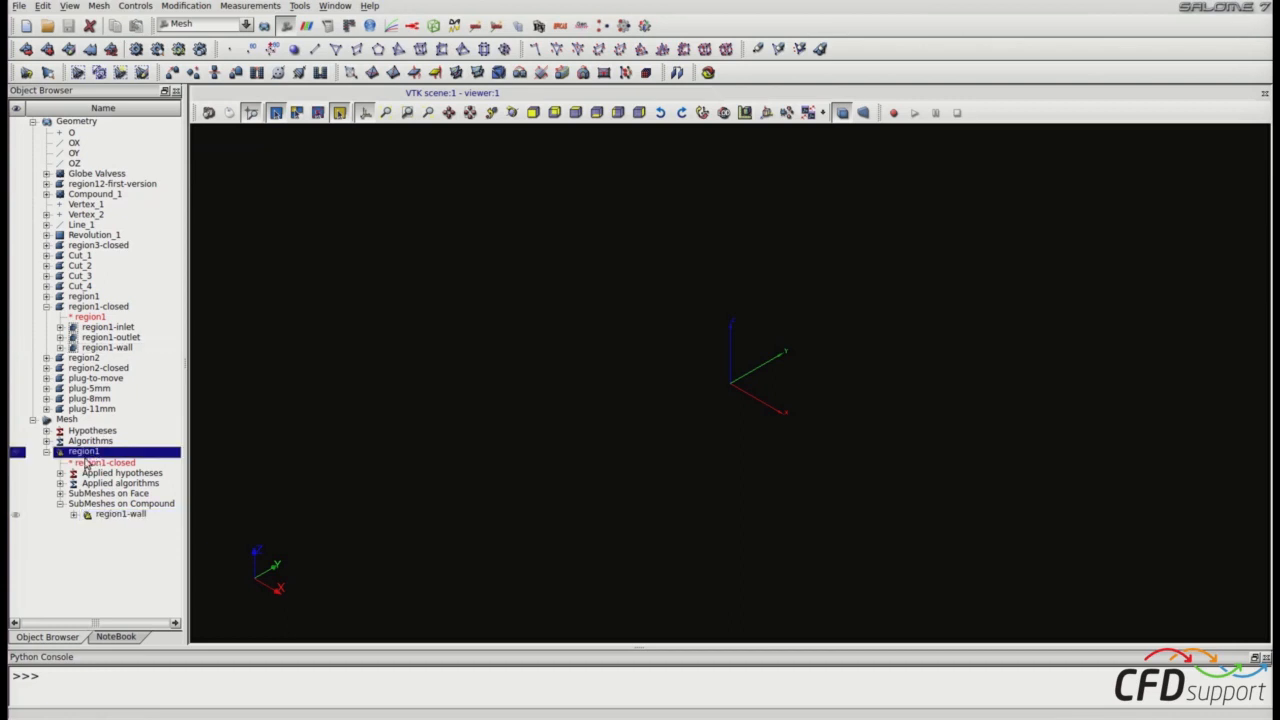
pyautogui.click(60, 494)
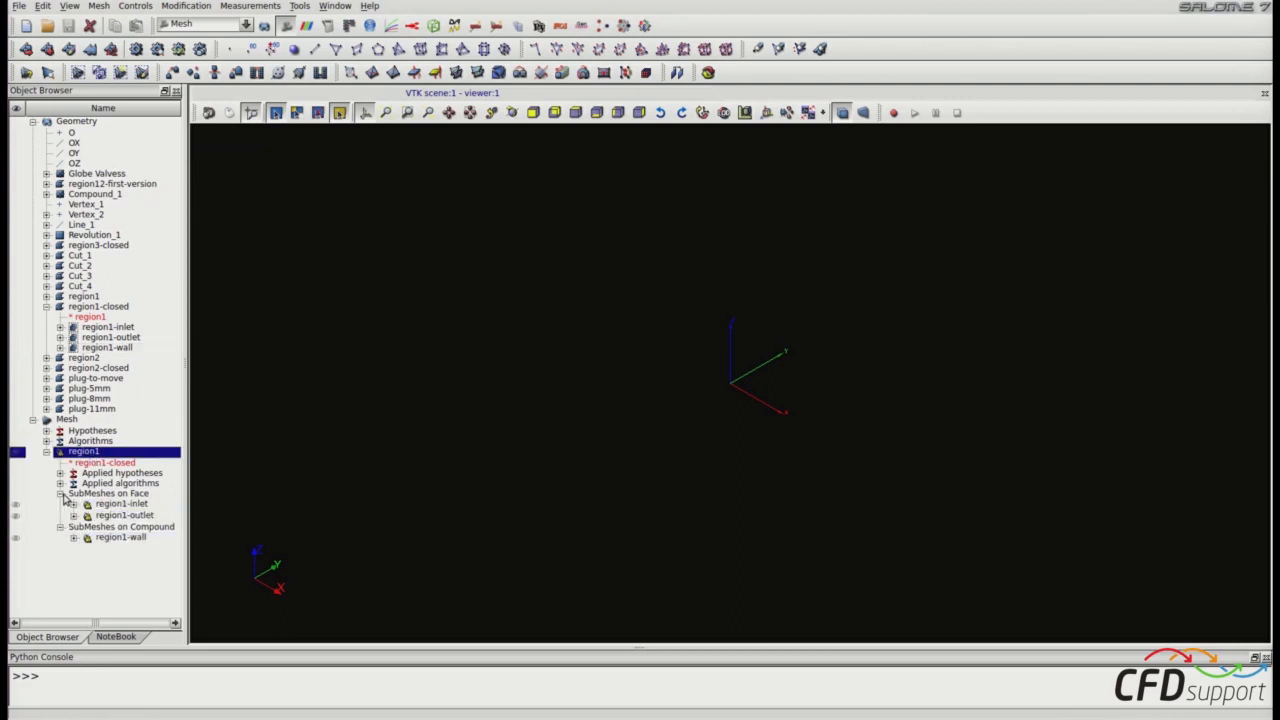
pyautogui.click(122, 504)
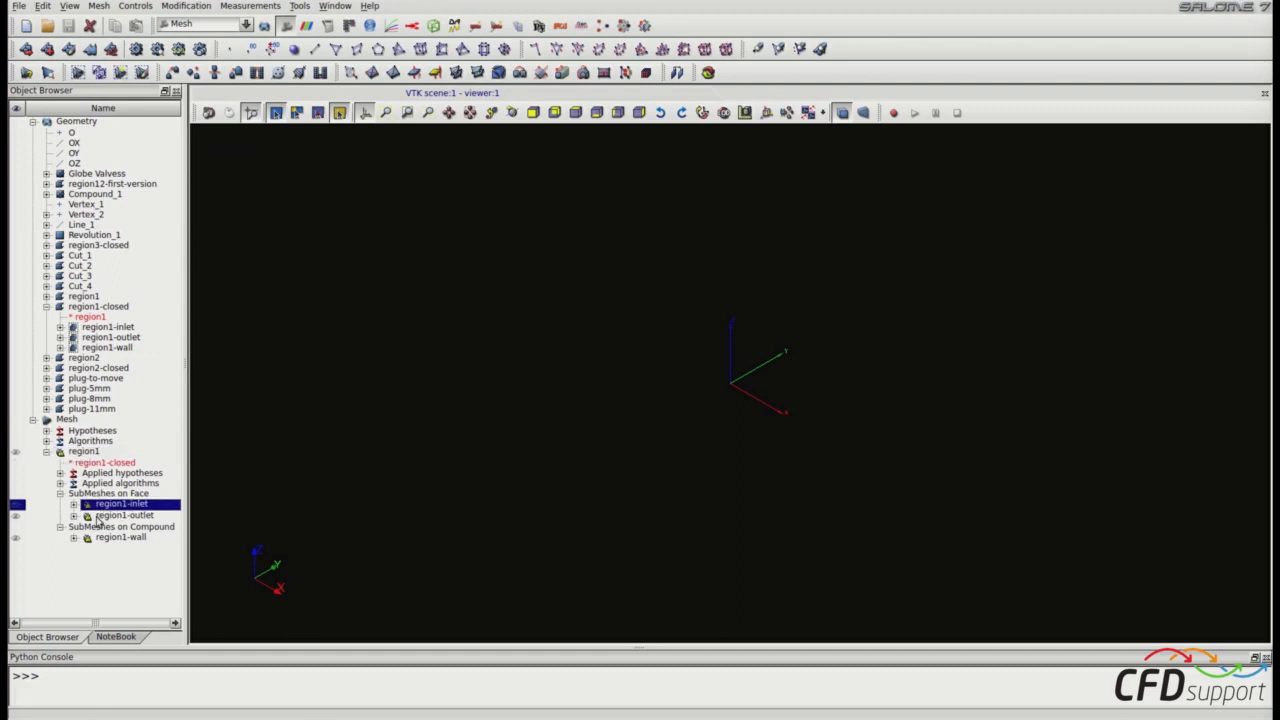
pyautogui.click(103, 517)
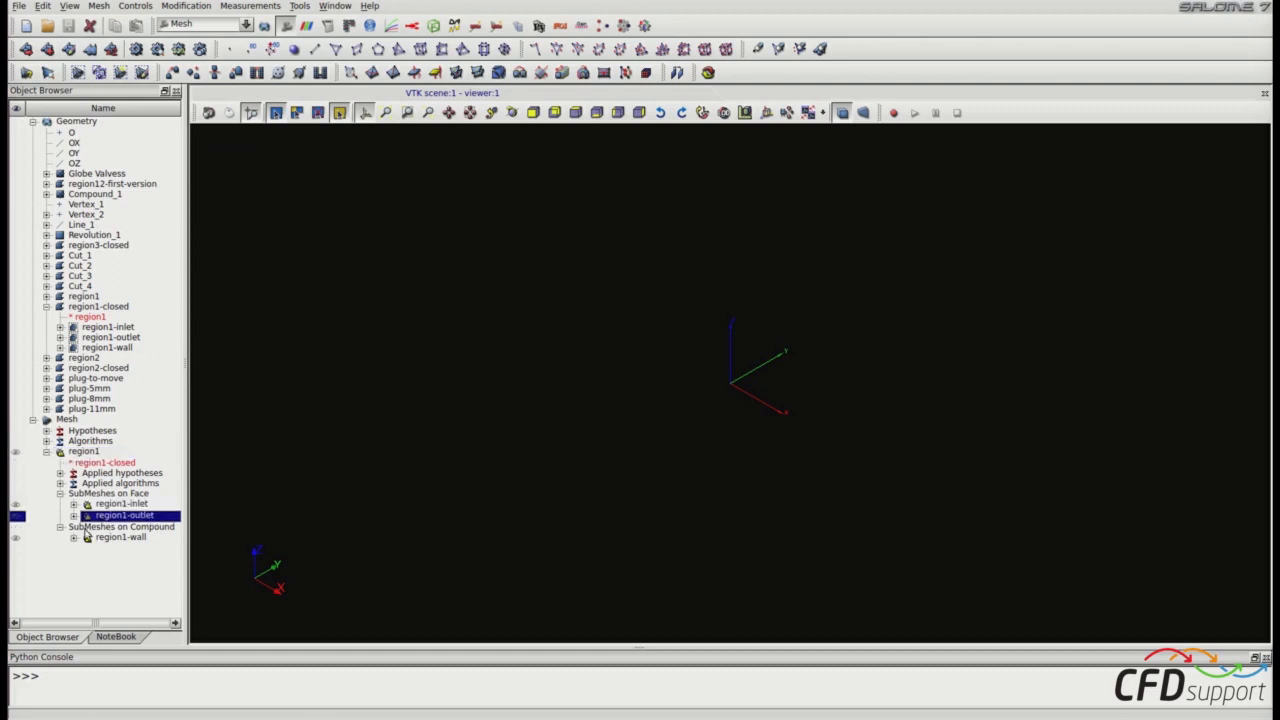
pyautogui.click(127, 540)
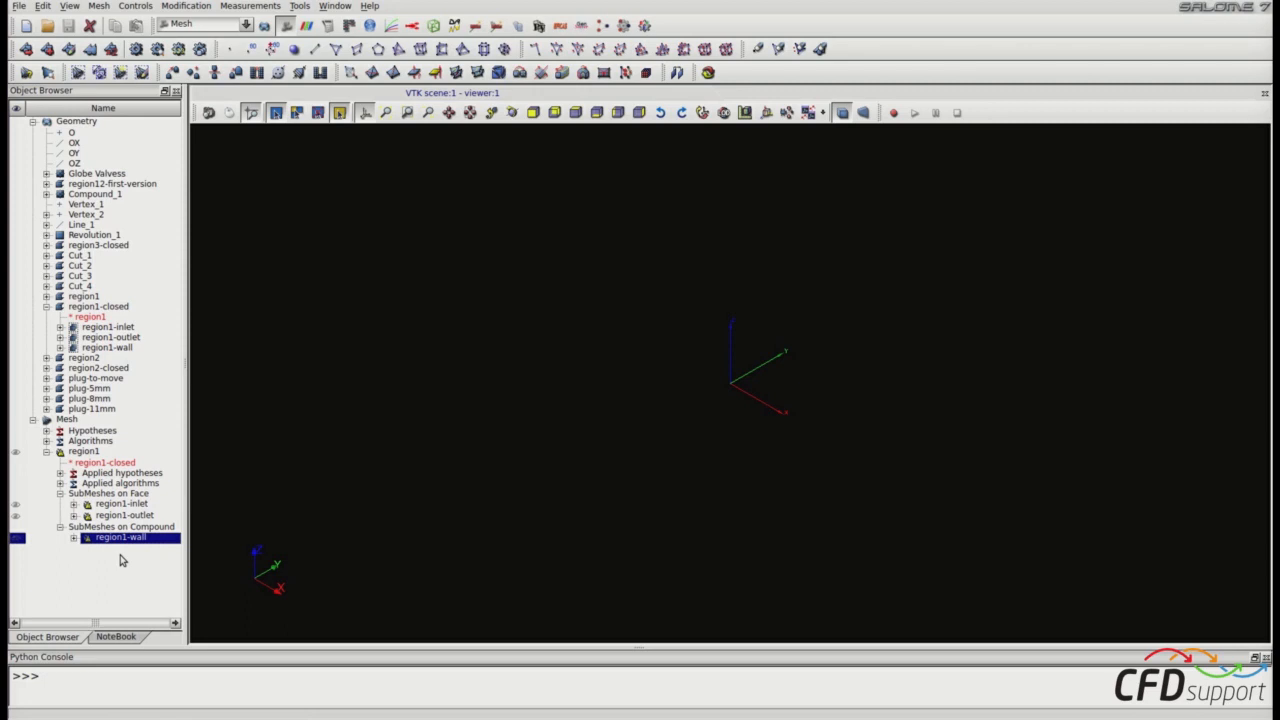
# Step: Compute the region1 mesh together with its inlet, outlet and wall sub-meshes, and close the computation report
pyautogui.click(86, 455)
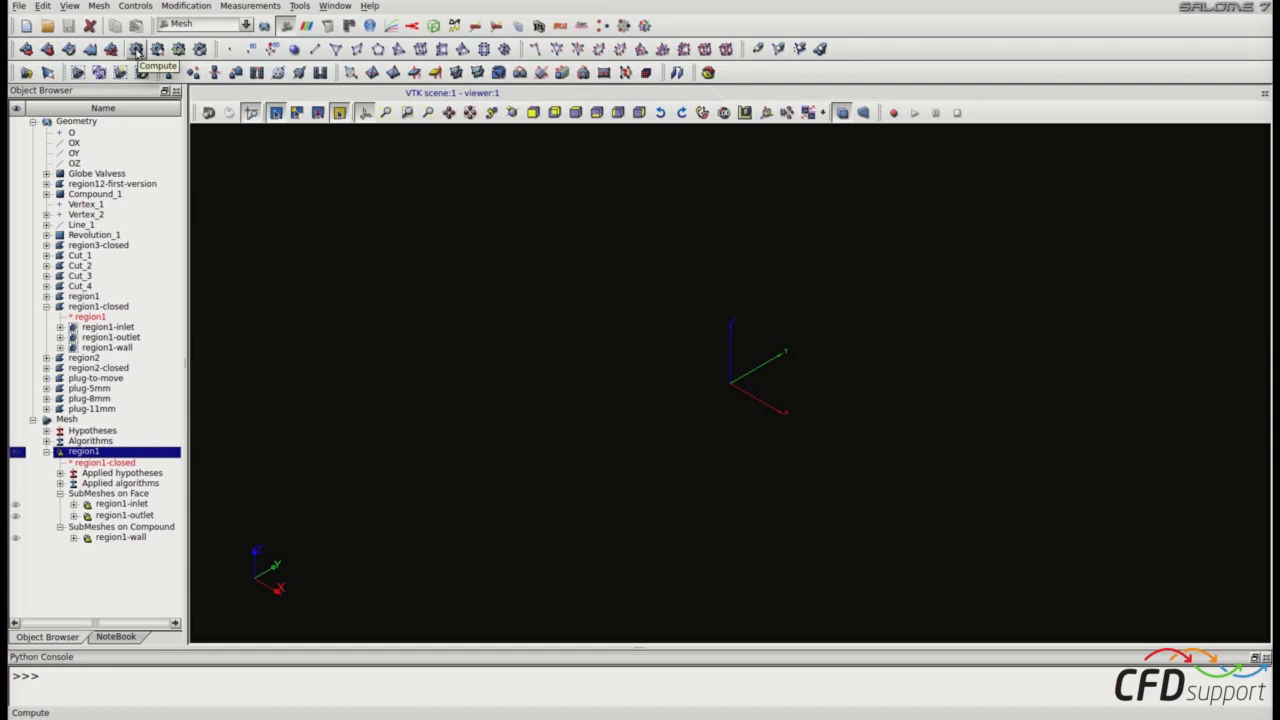
pyautogui.click(136, 50)
pyautogui.click(100, 6)
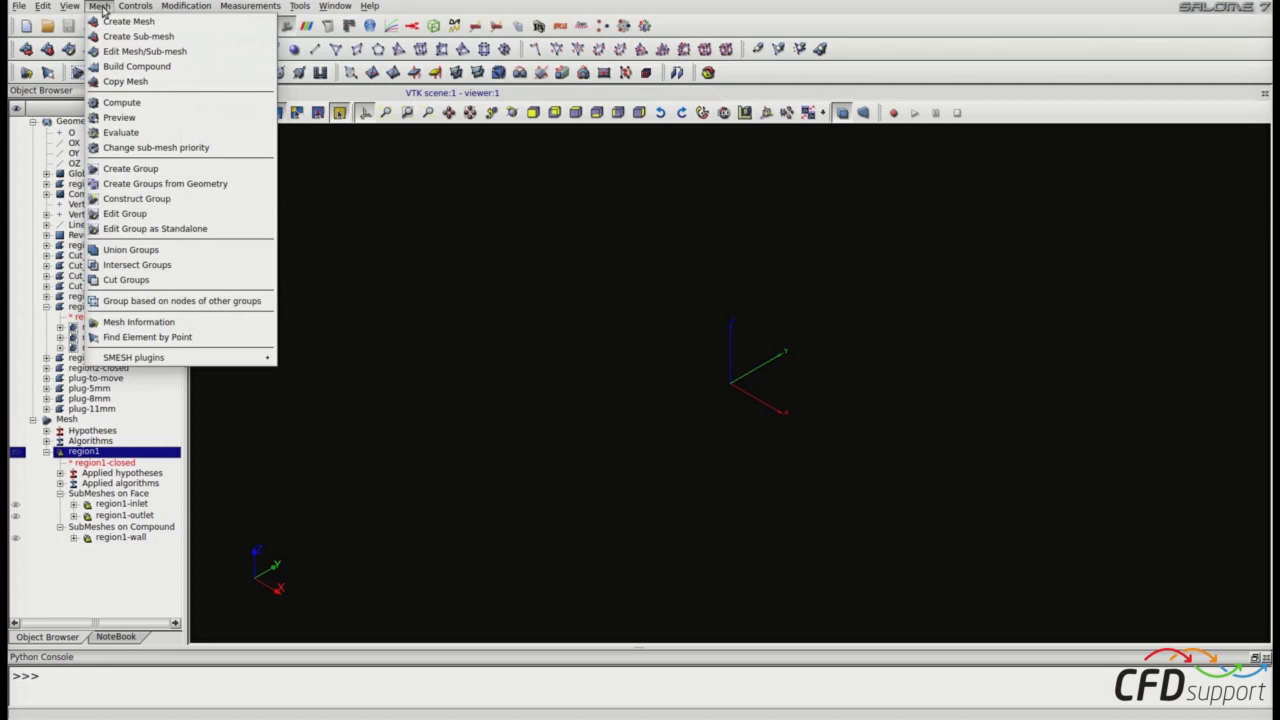
pyautogui.click(157, 104)
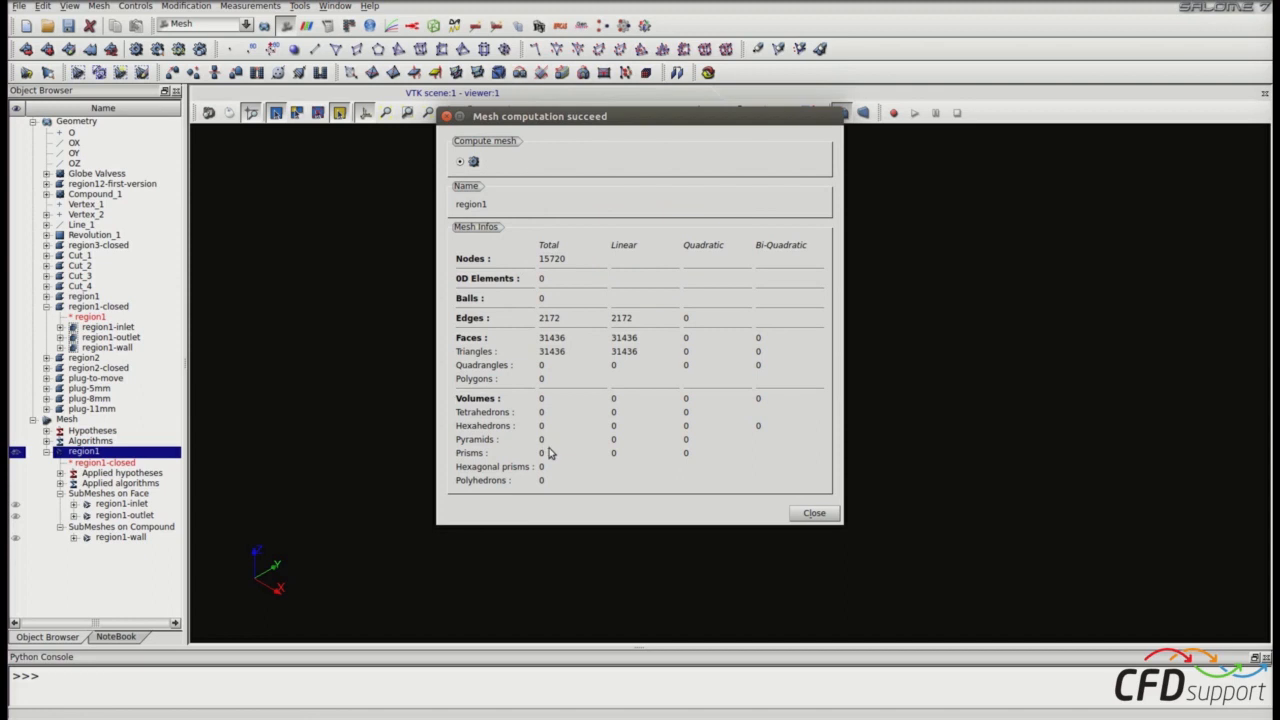
pyautogui.click(813, 513)
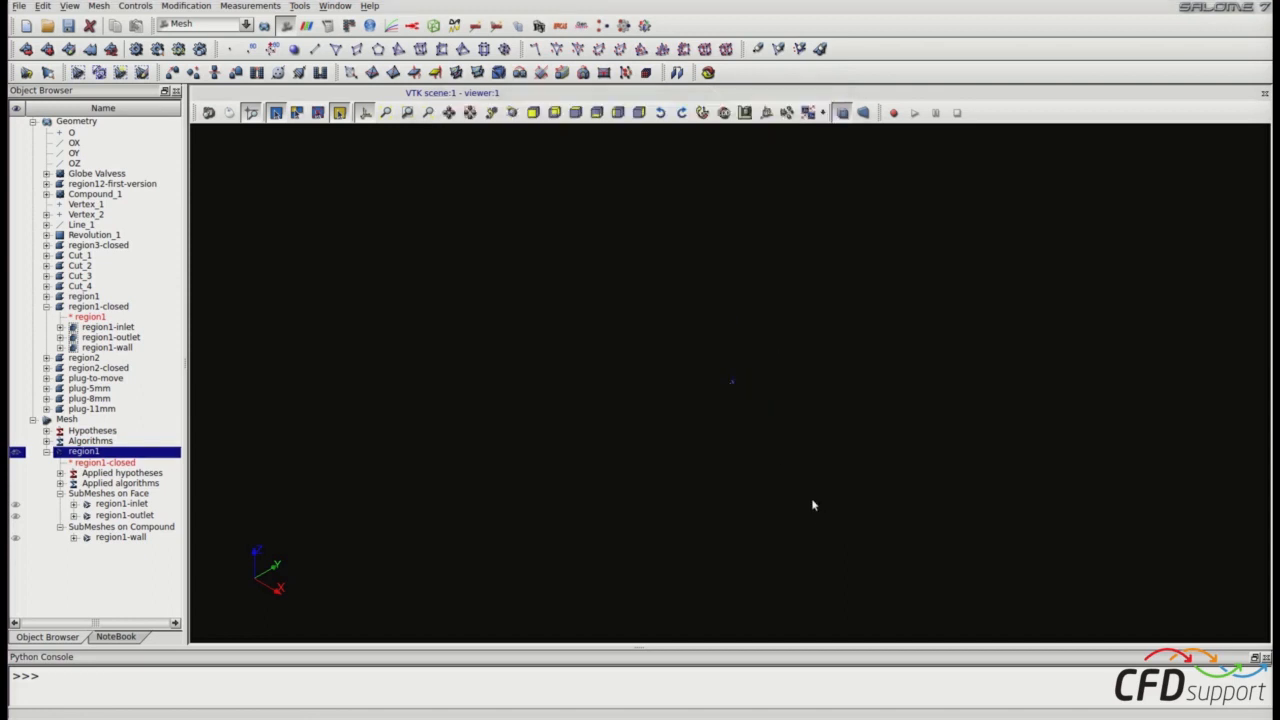
pyautogui.click(575, 112)
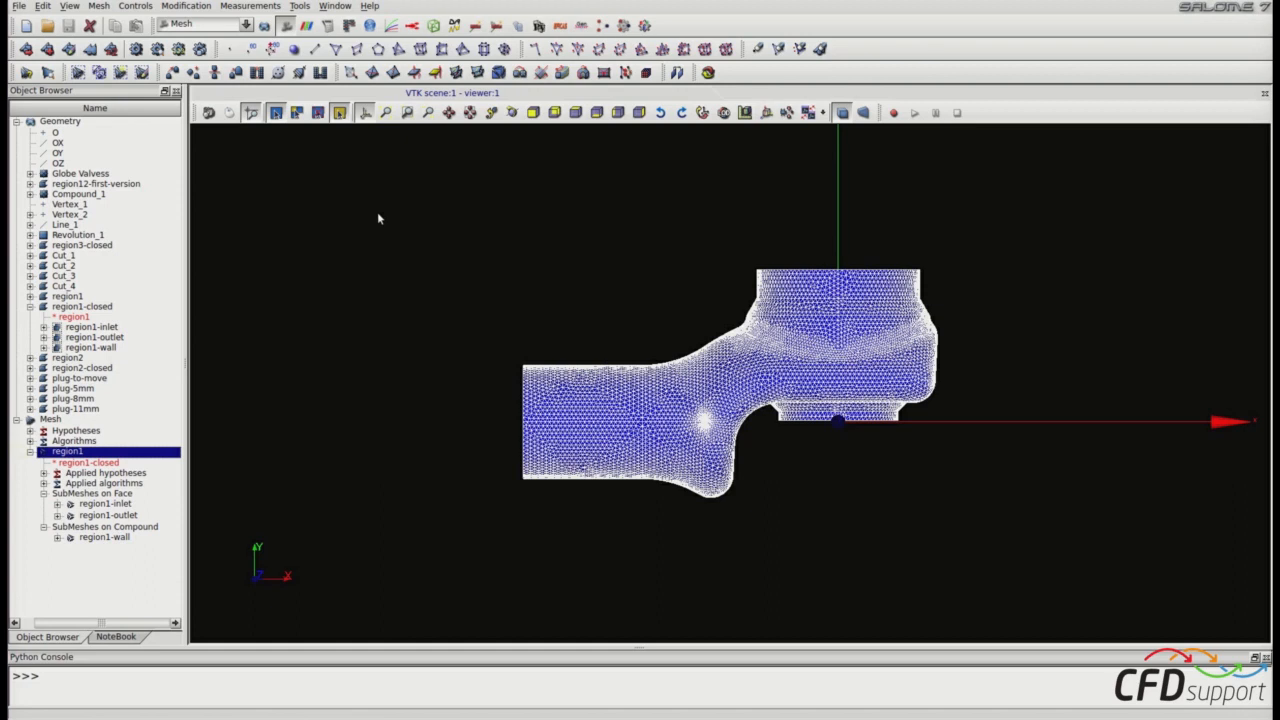
# Step: Export the region1-inlet sub-mesh as an ASCII STL file named region1-inlet in the valve folder
pyautogui.click(118, 505)
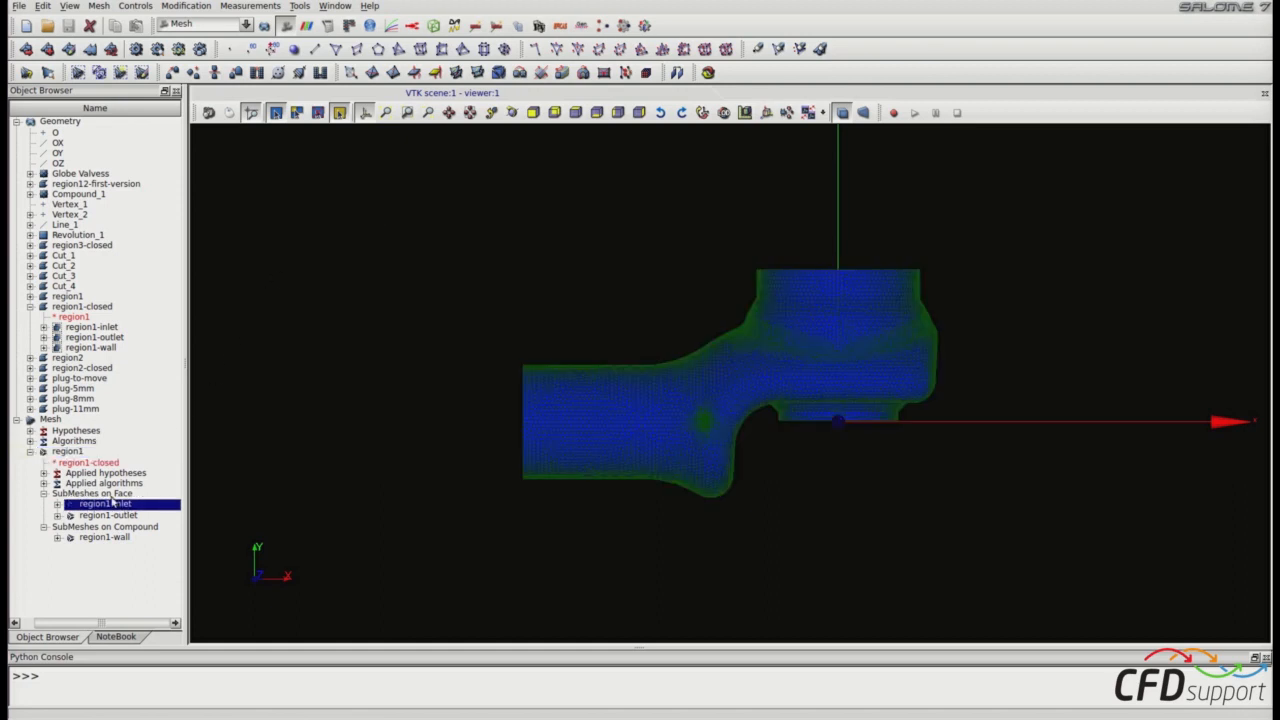
pyautogui.click(19, 6)
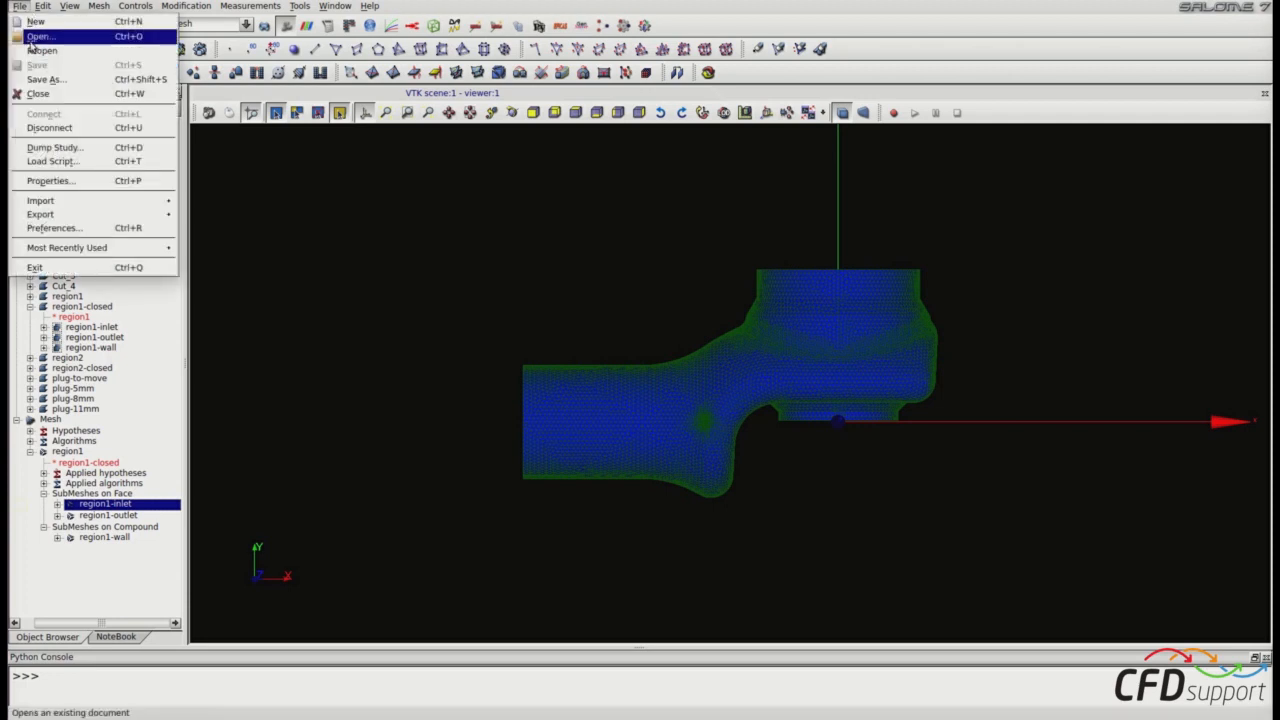
pyautogui.moveTo(100, 218)
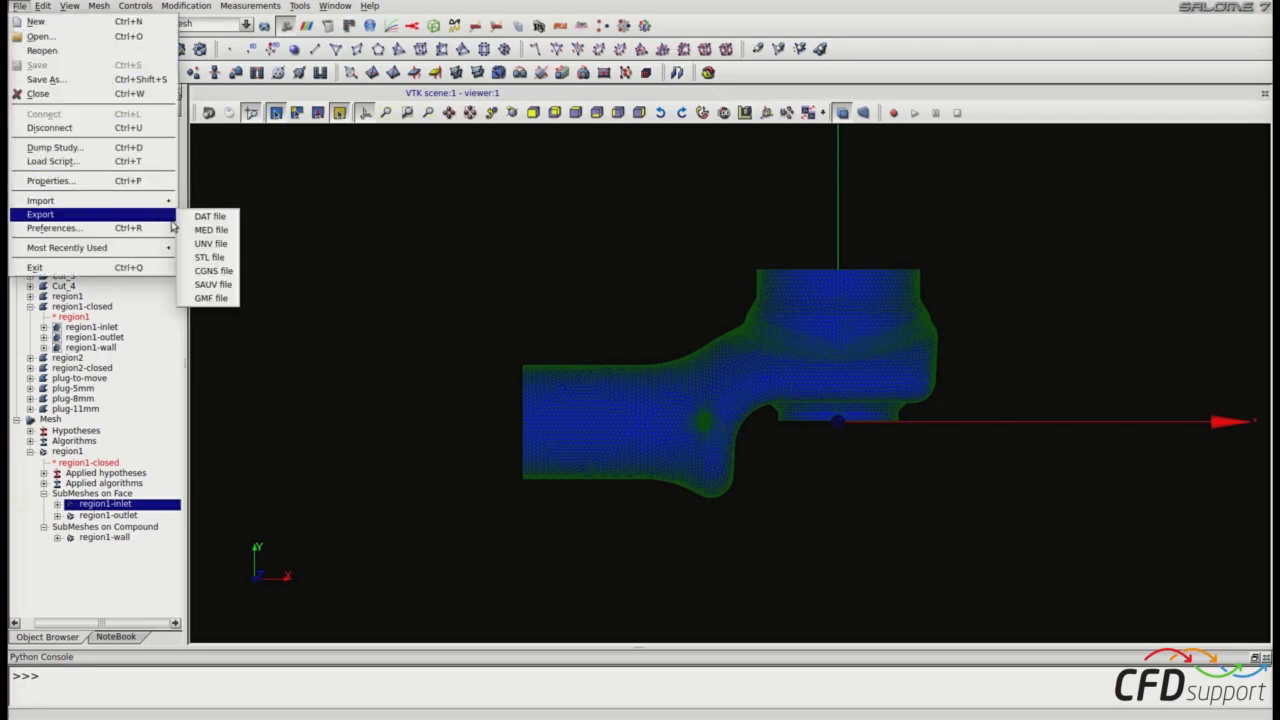
pyautogui.click(210, 257)
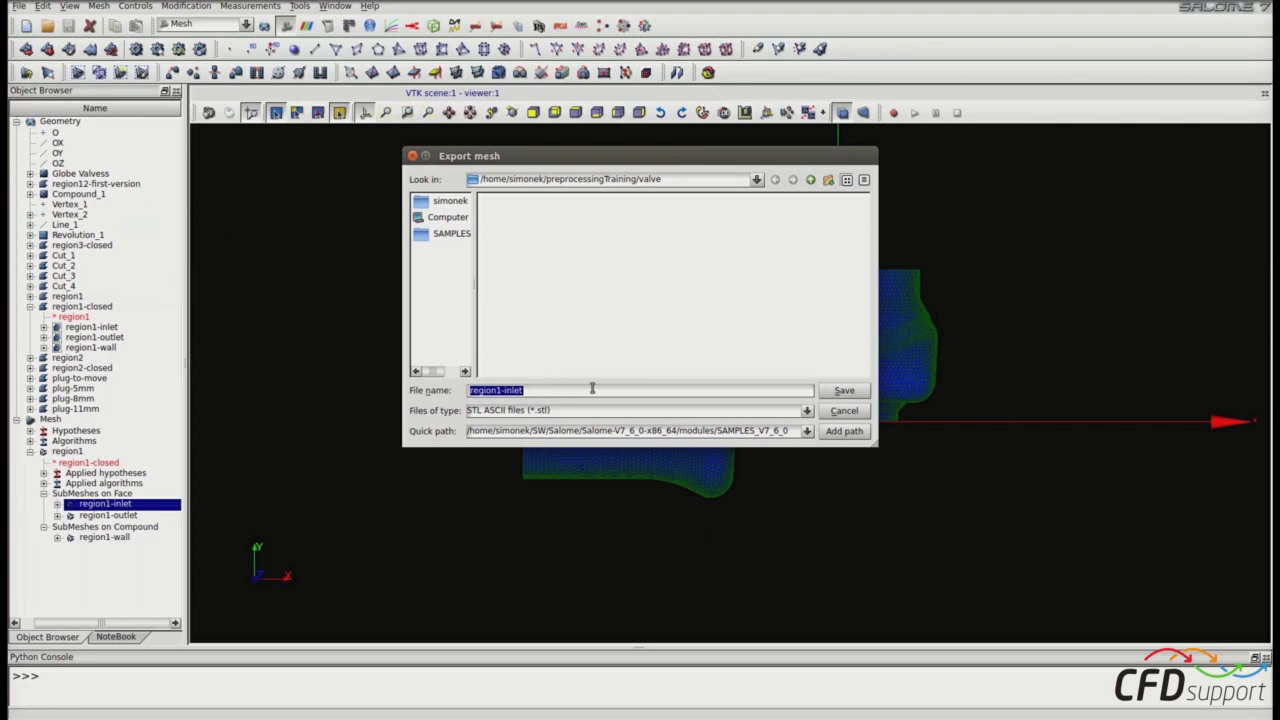
pyautogui.click(838, 394)
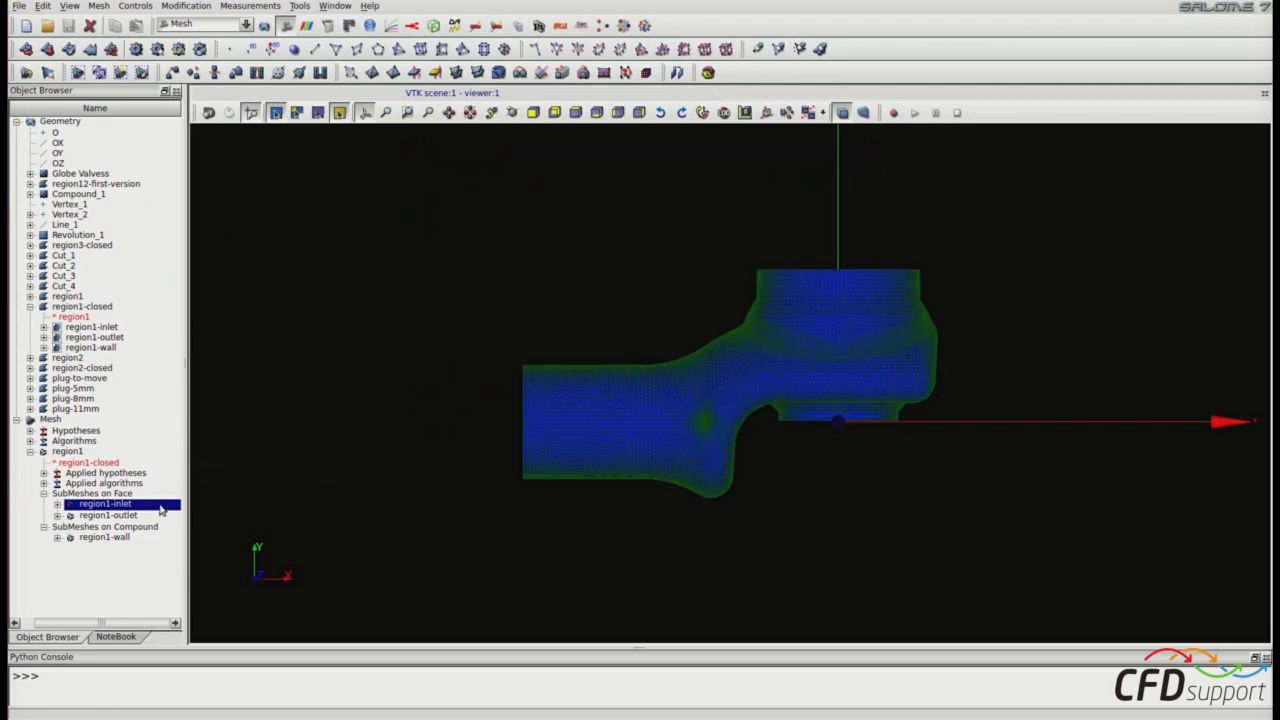
# Step: Export the region1-outlet sub-mesh as an ASCII STL file named region1-outlet in the valve folder
pyautogui.click(122, 515)
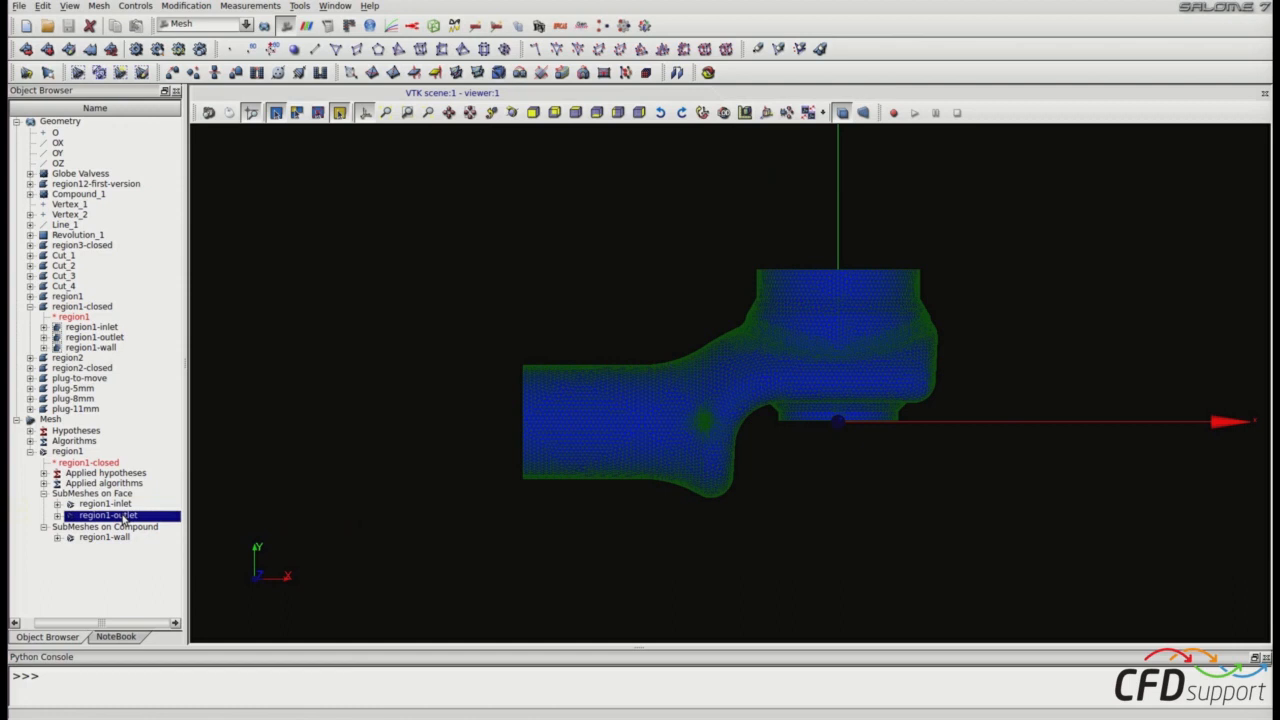
pyautogui.click(20, 6)
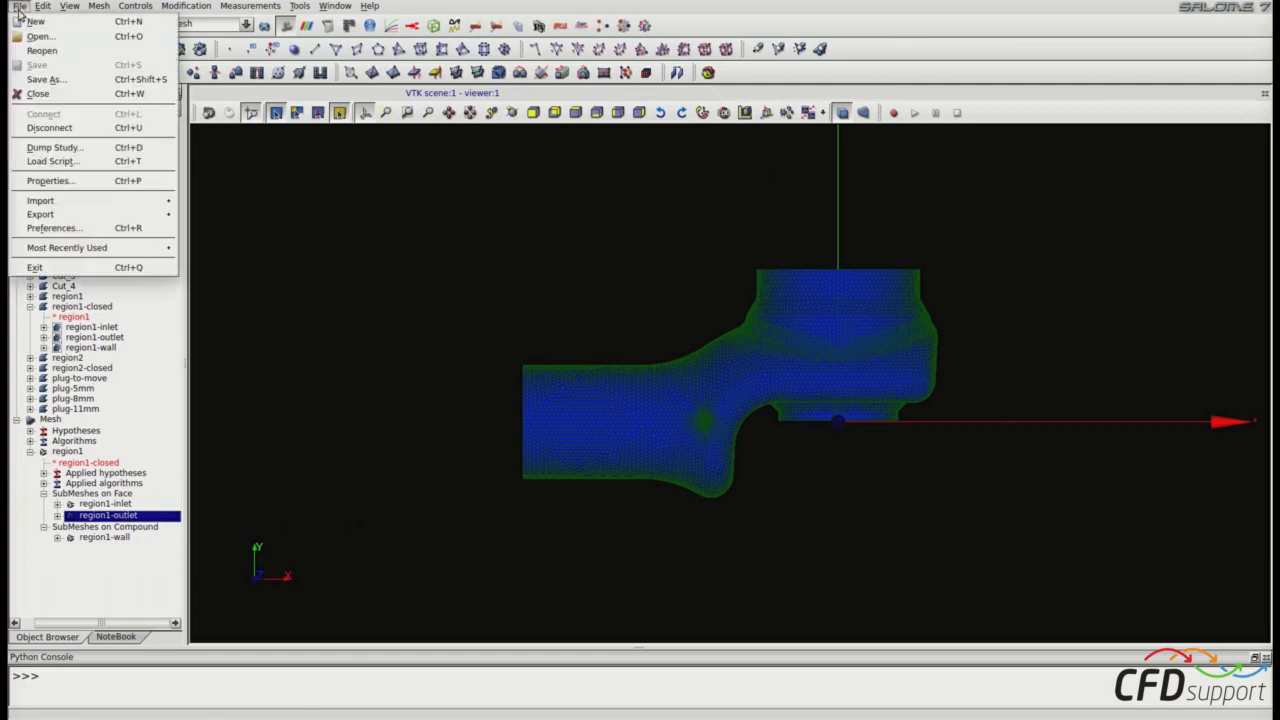
pyautogui.moveTo(134, 214)
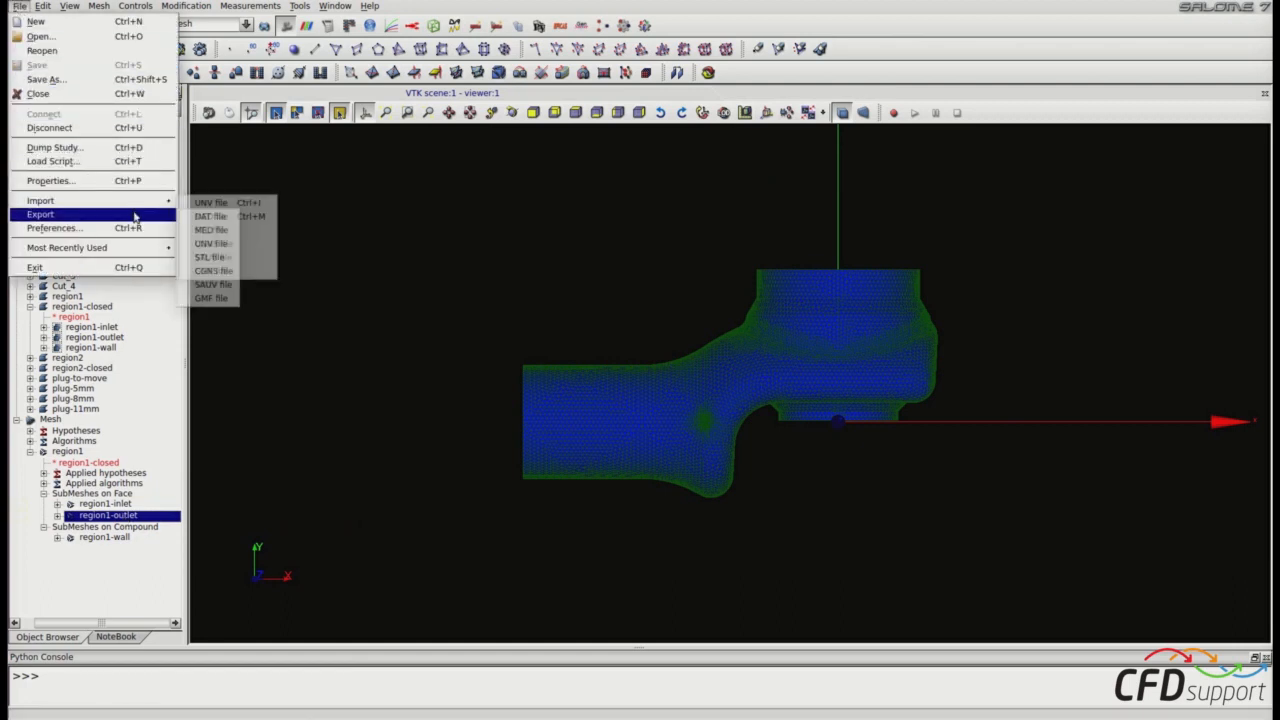
pyautogui.click(226, 258)
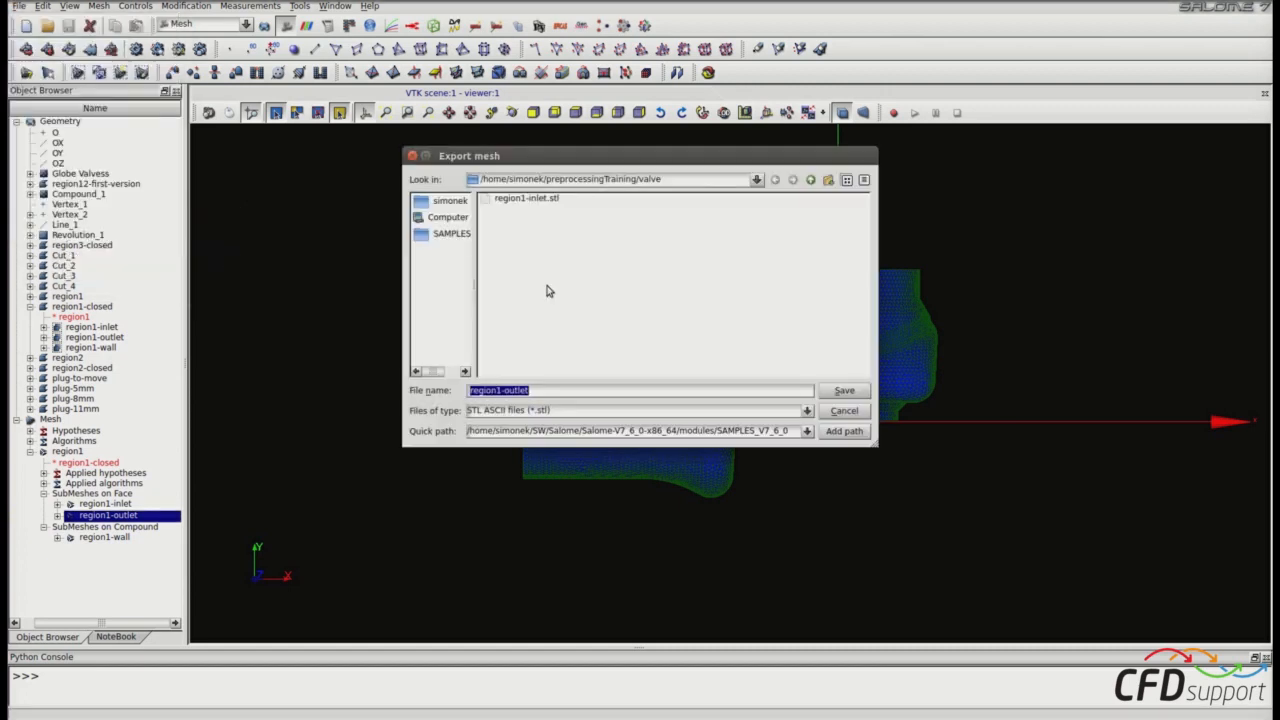
pyautogui.click(844, 390)
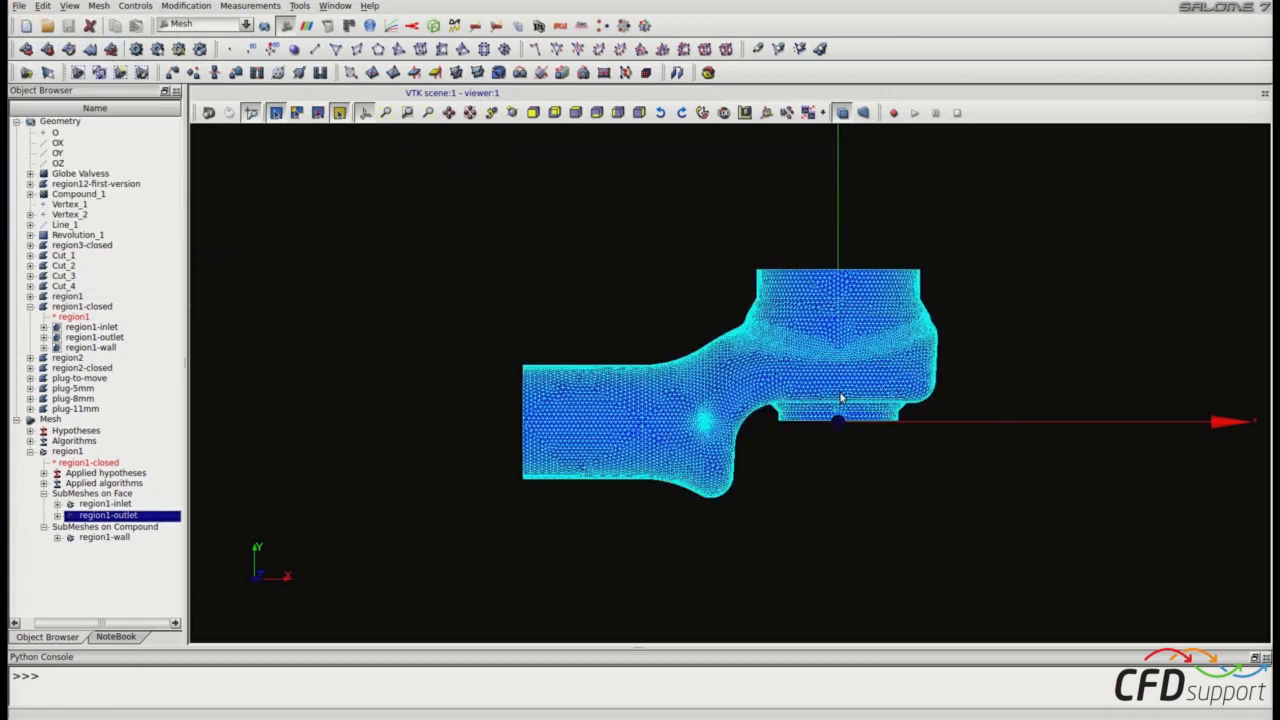
# Step: Export the region1-wall sub-mesh as an STL file named region1-wall in the valve folder
pyautogui.click(114, 538)
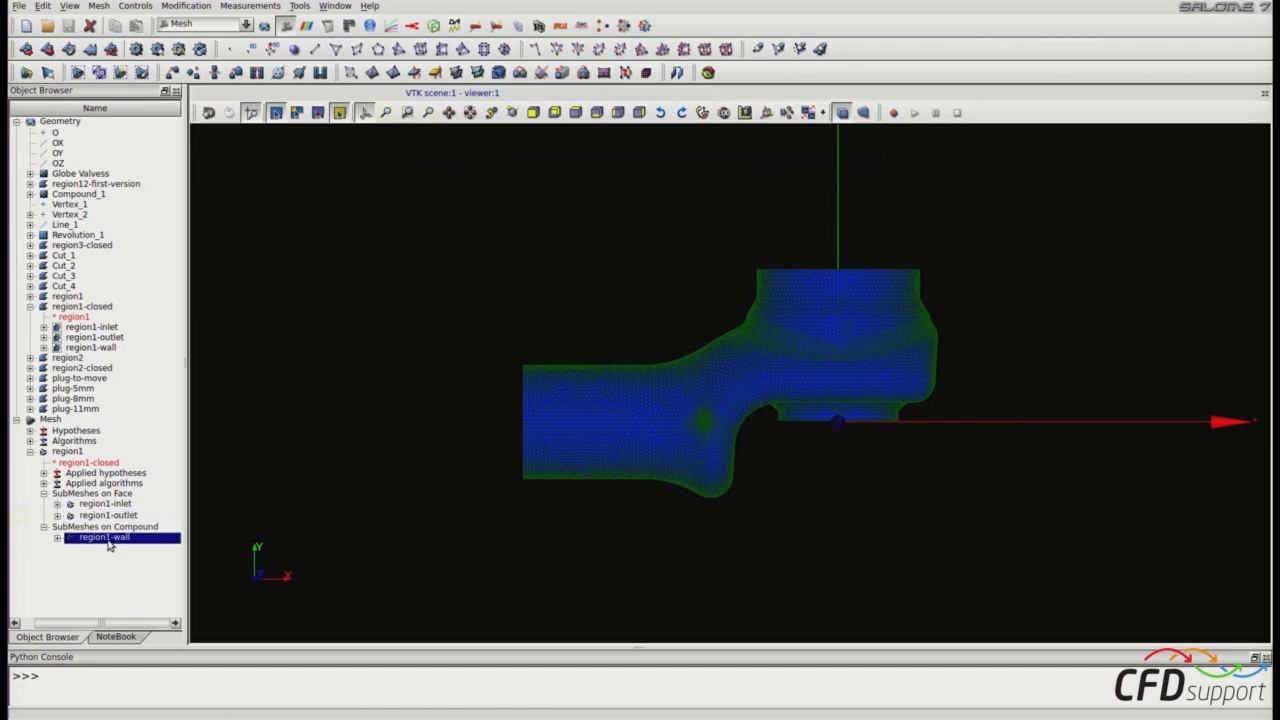
pyautogui.click(19, 6)
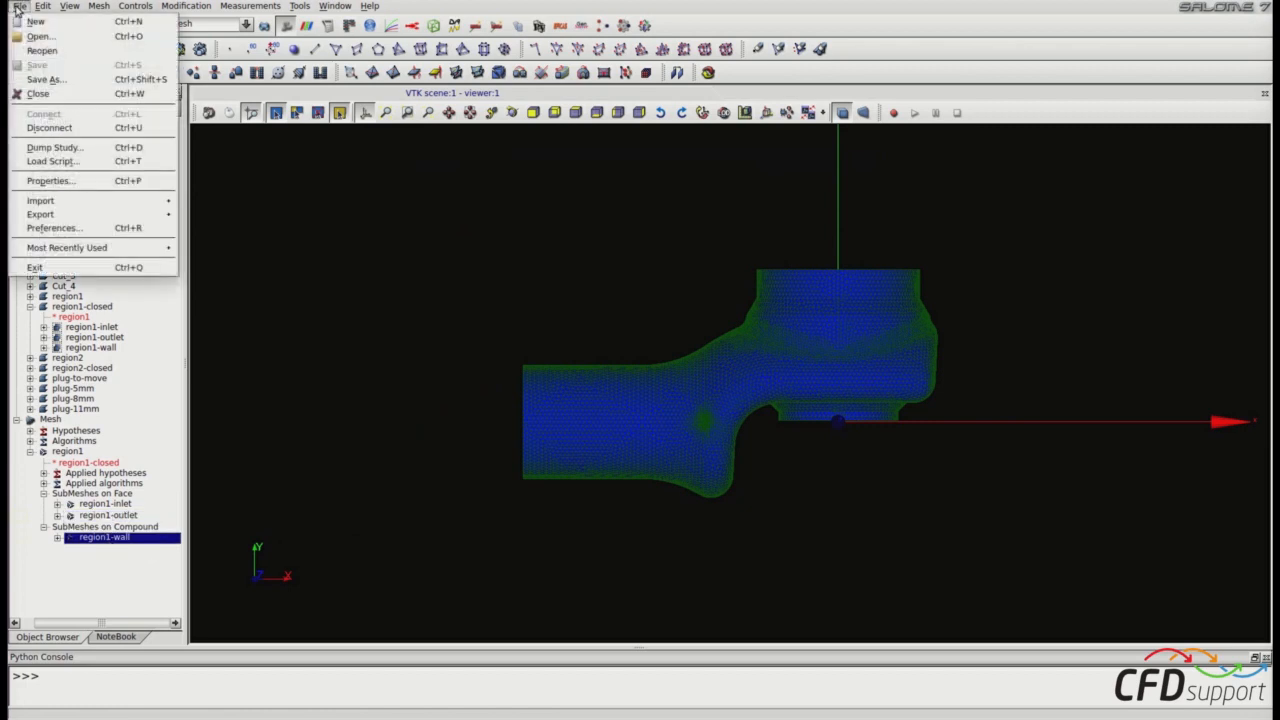
pyautogui.moveTo(45, 214)
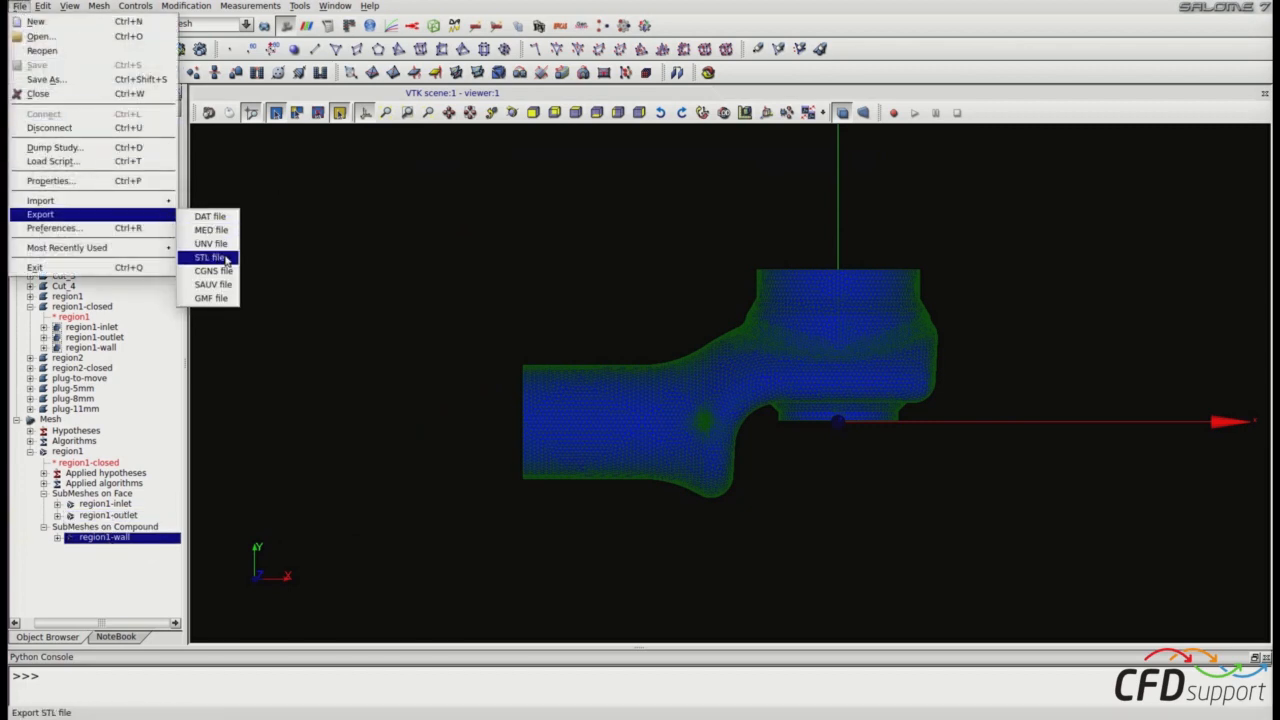
pyautogui.click(226, 262)
pyautogui.click(855, 392)
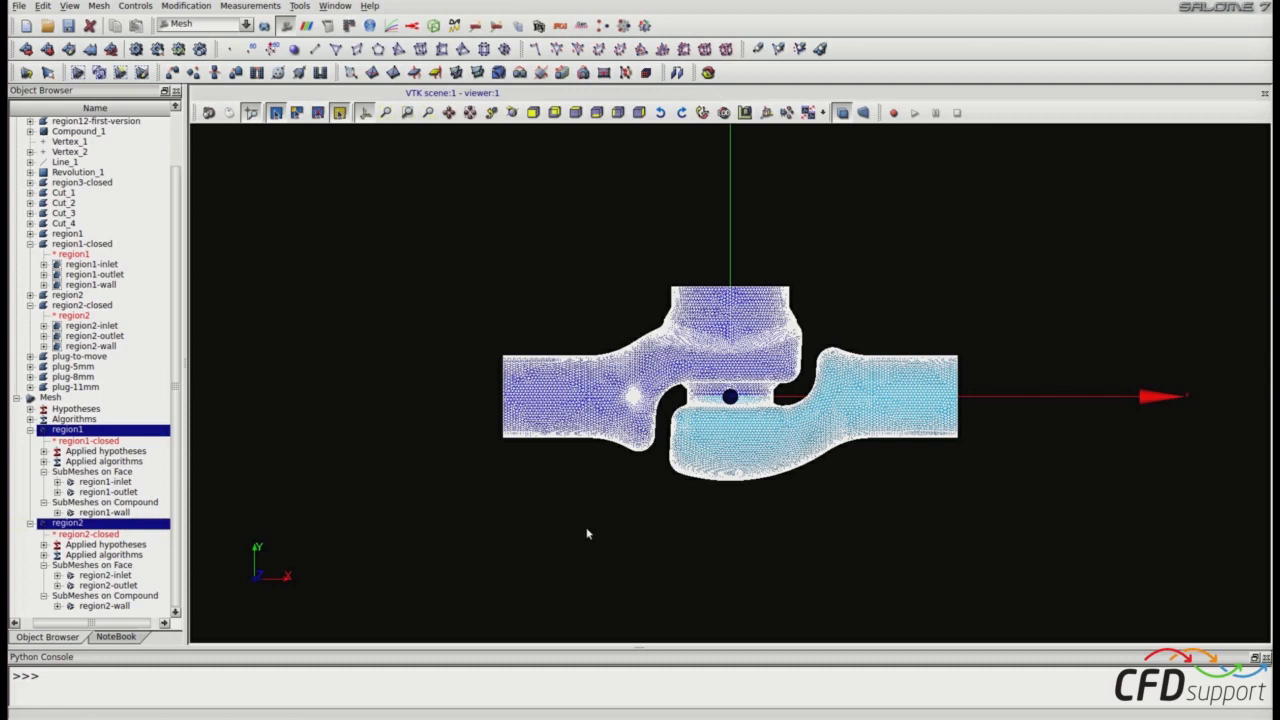
# Step: Set up a new mesh on the plug-5mm geometry and name it plug-5mm
pyautogui.click(26, 48)
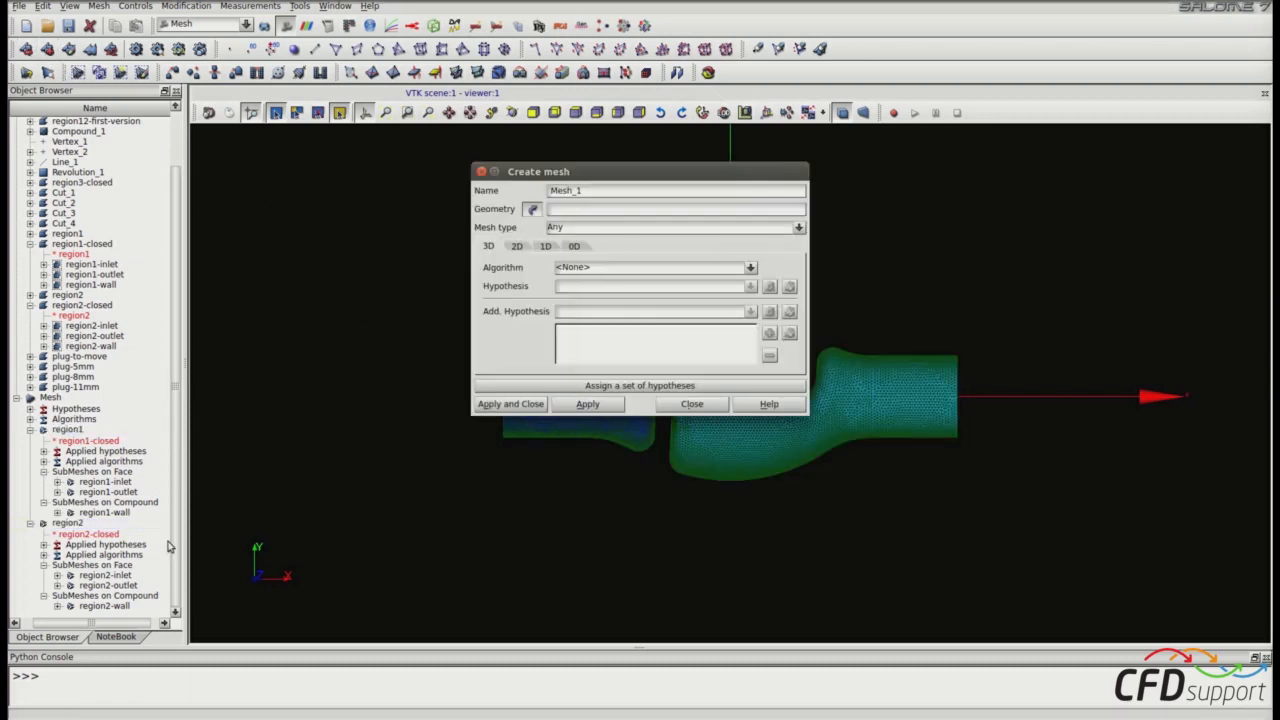
pyautogui.click(80, 367)
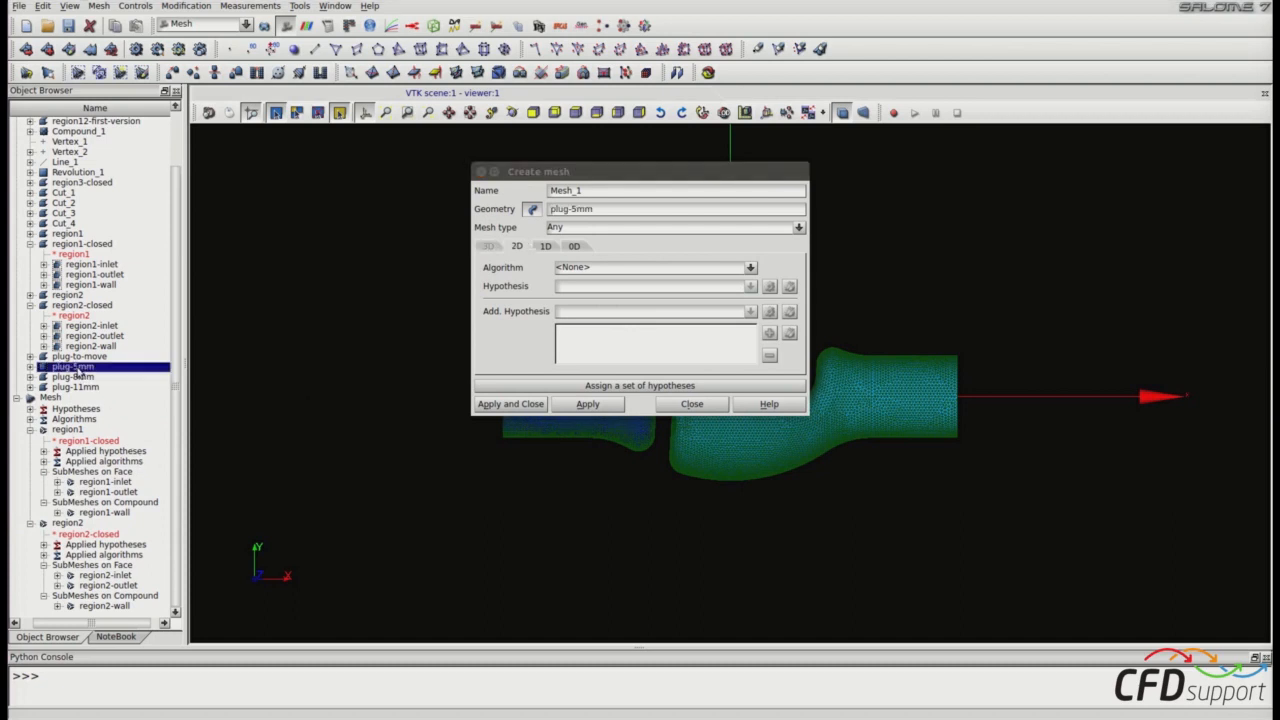
pyautogui.click(597, 193)
pyautogui.press('BackSpace')
pyautogui.press('BackSpace')
pyautogui.press('BackSpace')
pyautogui.press('BackSpace')
pyautogui.press('BackSpace')
pyautogui.press('BackSpace')
pyautogui.write('plug-5mm')
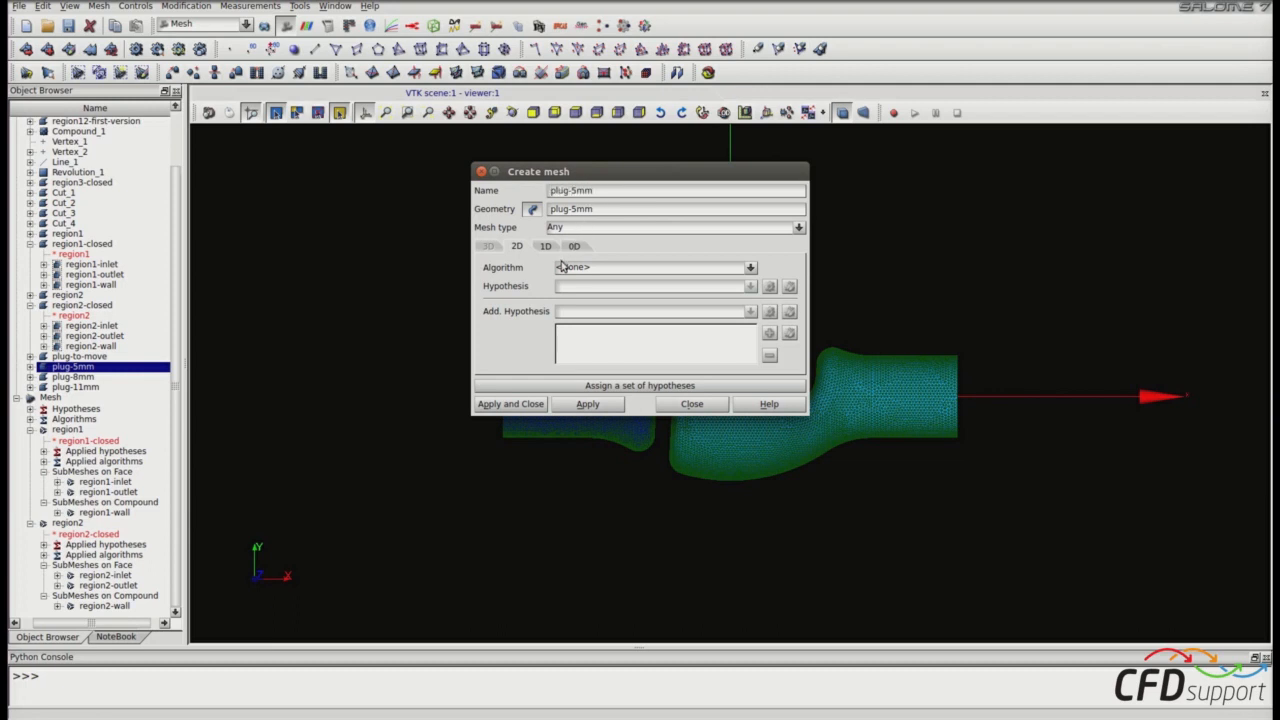
# Step: Assign the Netgen 1D-2D algorithm with the NETGEN 2D Parameters hypothesis to the plug-5mm mesh and create it
pyautogui.click(644, 271)
pyautogui.click(618, 356)
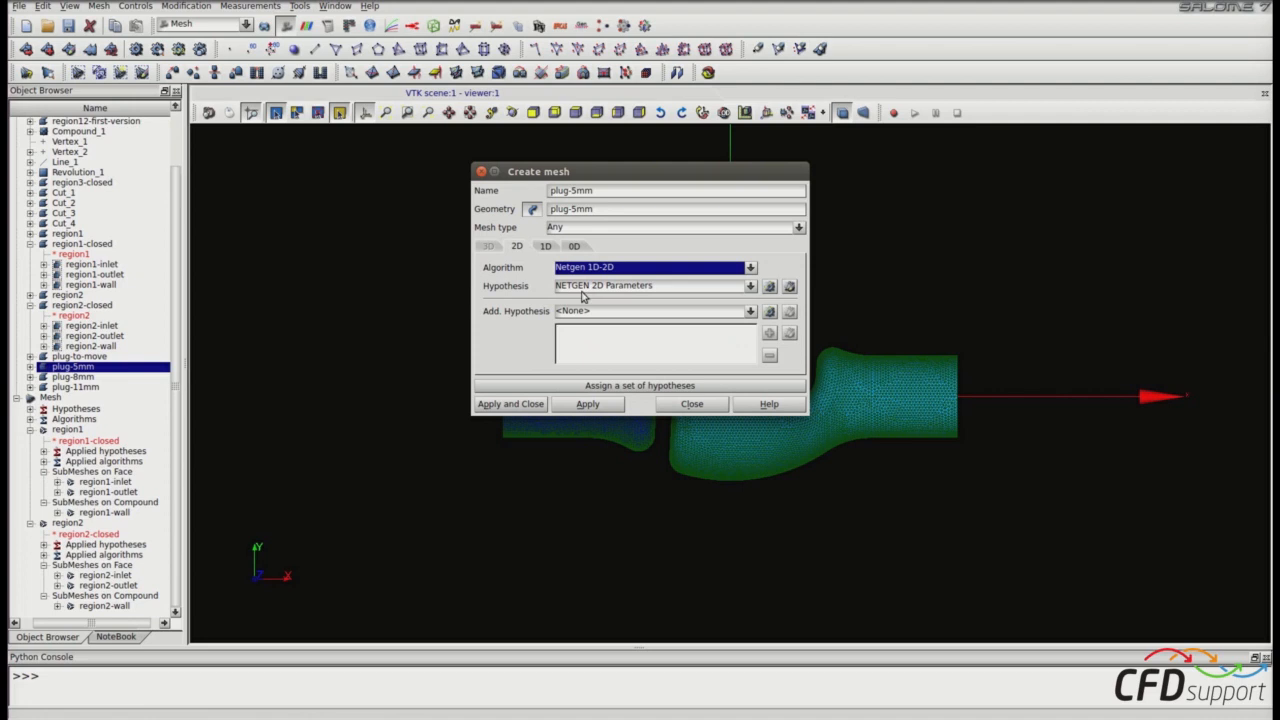
pyautogui.click(505, 405)
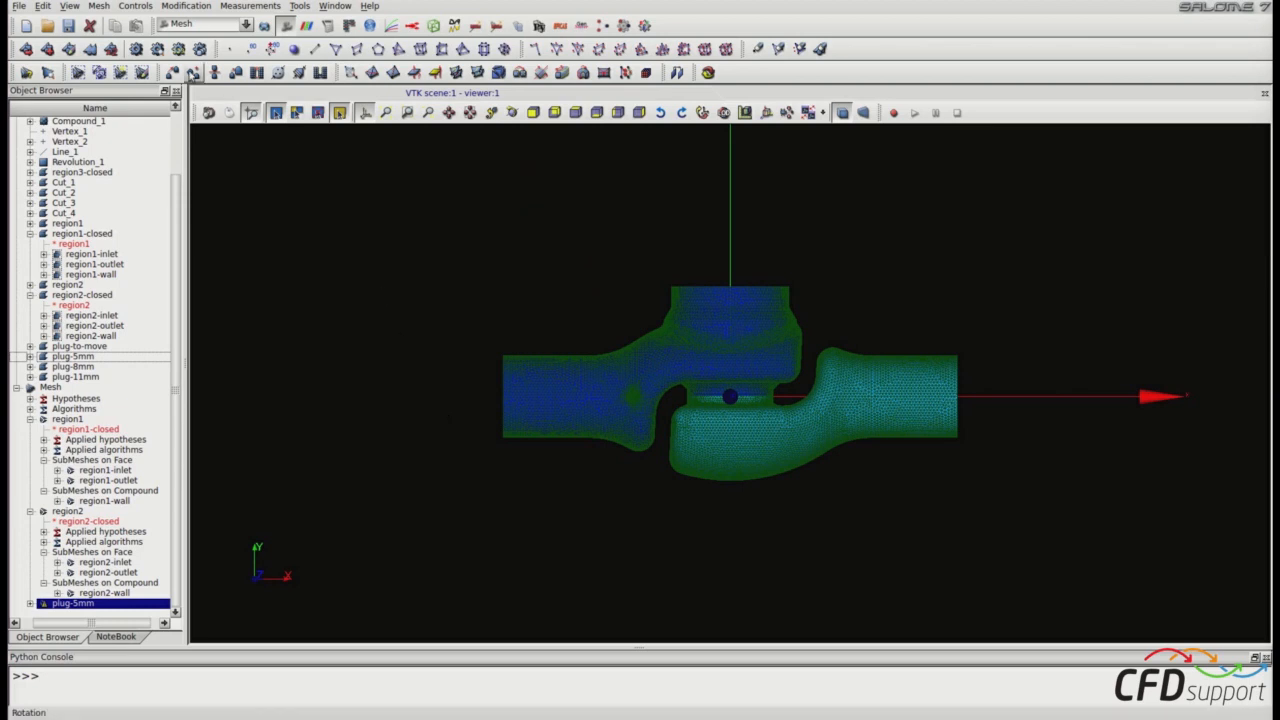
# Step: Compute the plug-5mm mesh and display only that mesh in the viewer
pyautogui.click(137, 50)
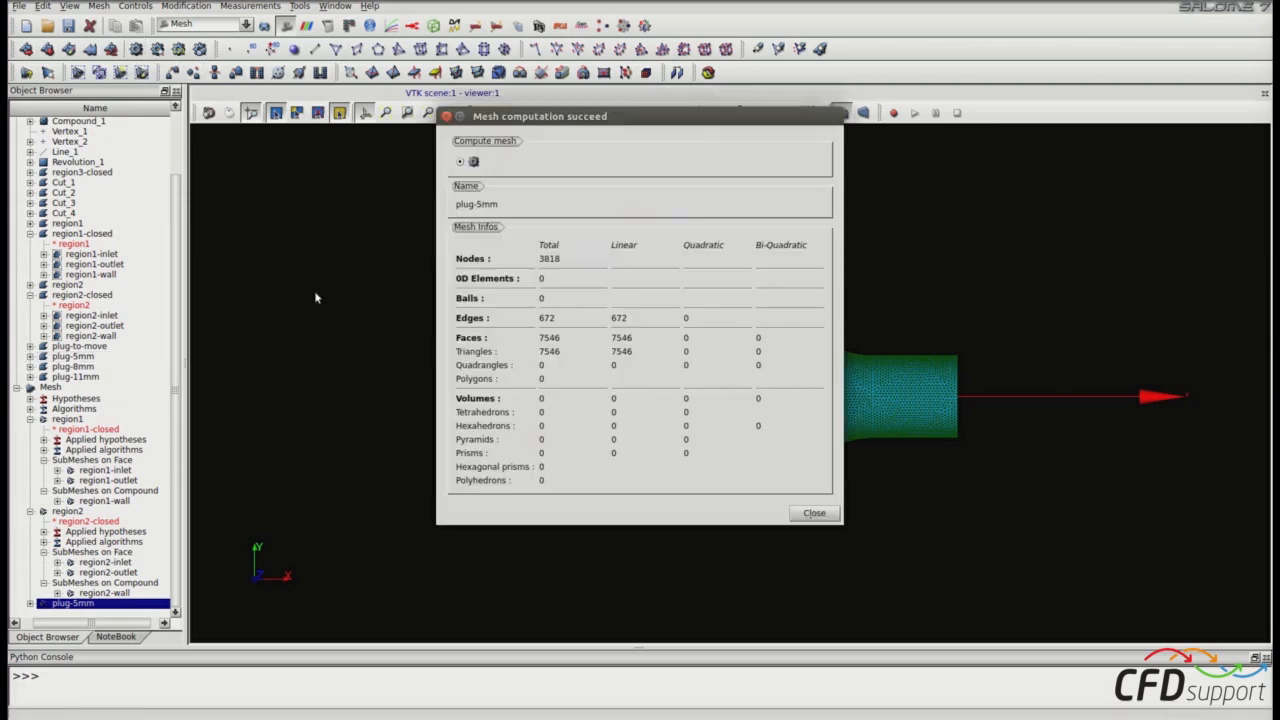
pyautogui.click(810, 513)
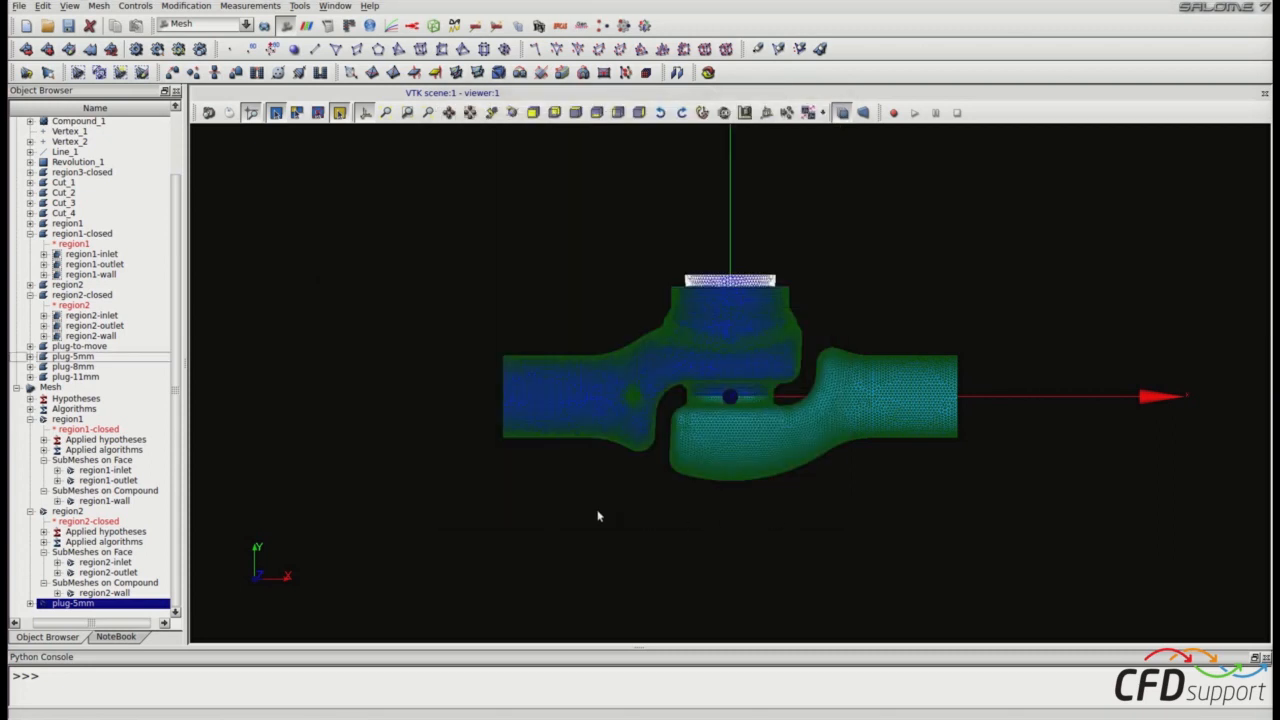
pyautogui.rightClick(93, 605)
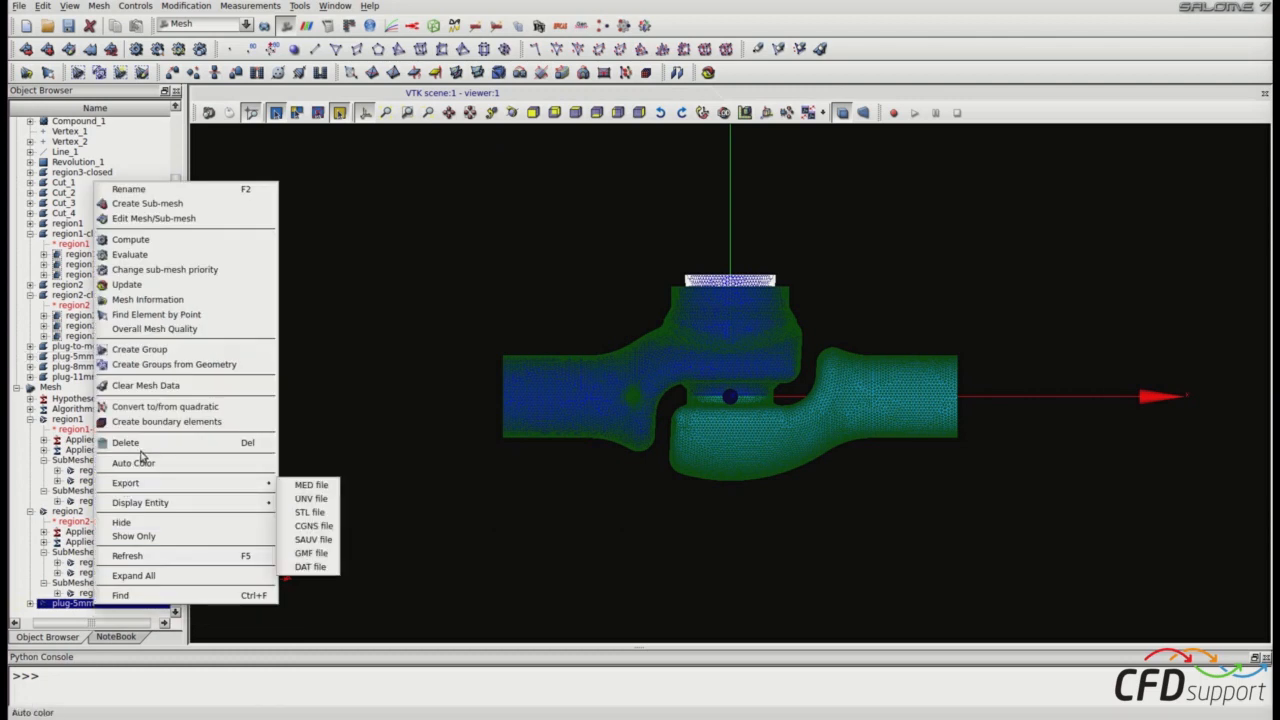
pyautogui.click(145, 543)
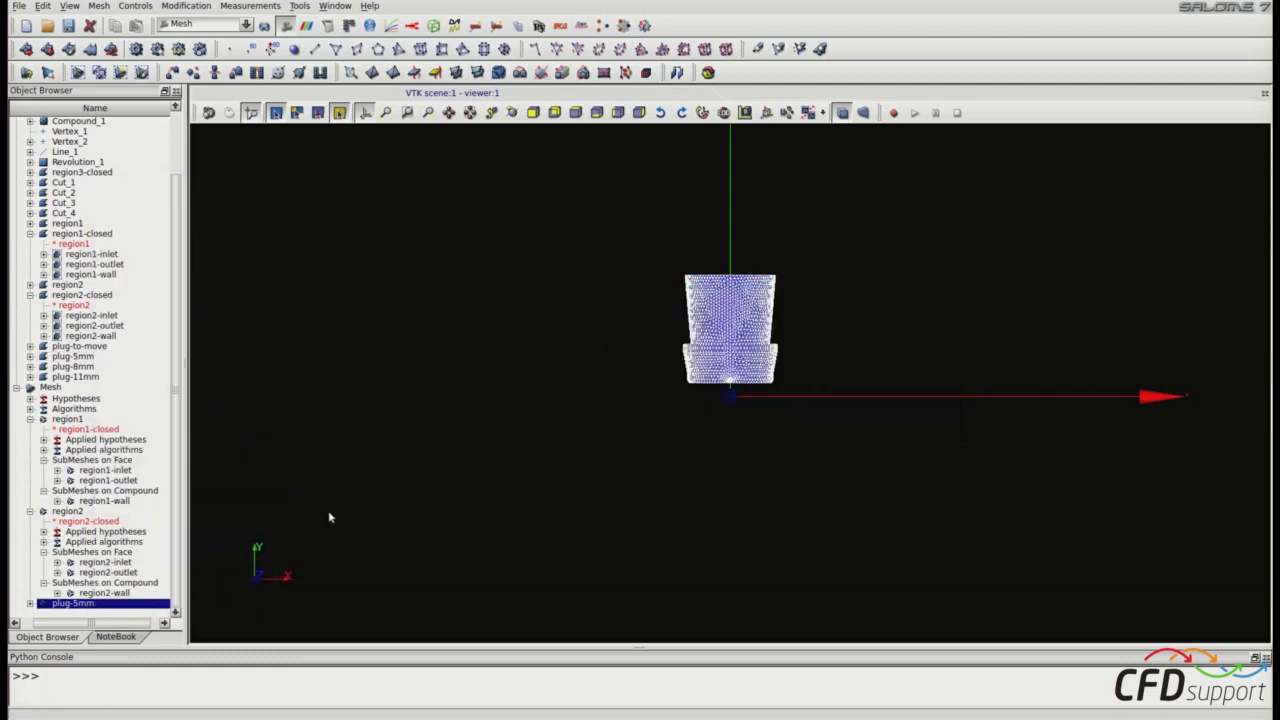
pyautogui.click(575, 112)
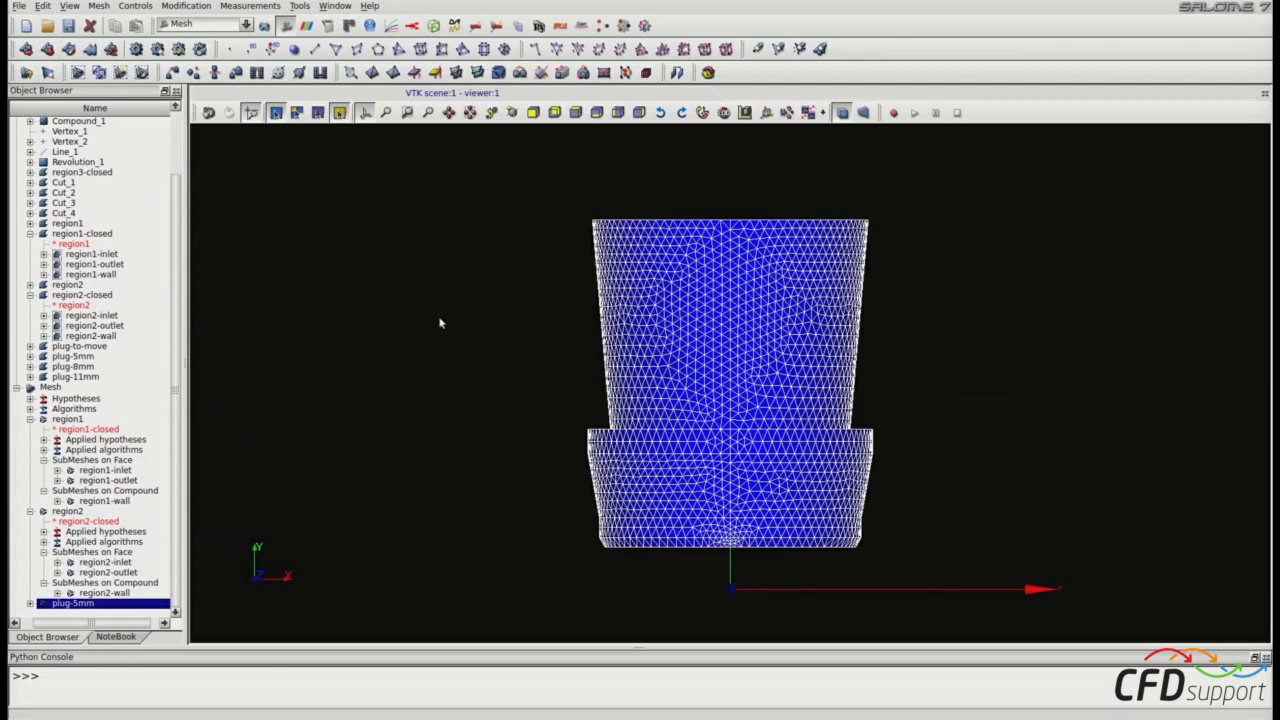
# Step: Export the plug-5mm mesh as an ASCII STL file named plug-5mm in the valve folder, accepting the loss of edges
pyautogui.click(19, 8)
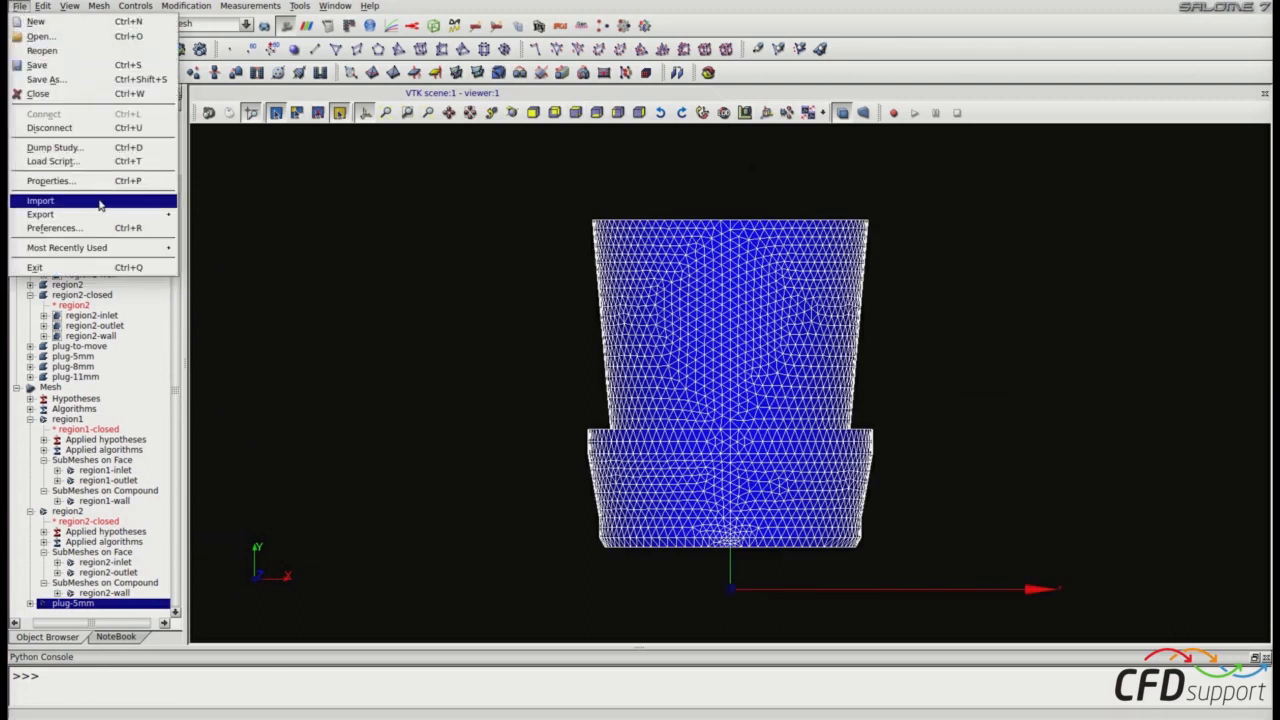
pyautogui.moveTo(100, 214)
pyautogui.click(224, 259)
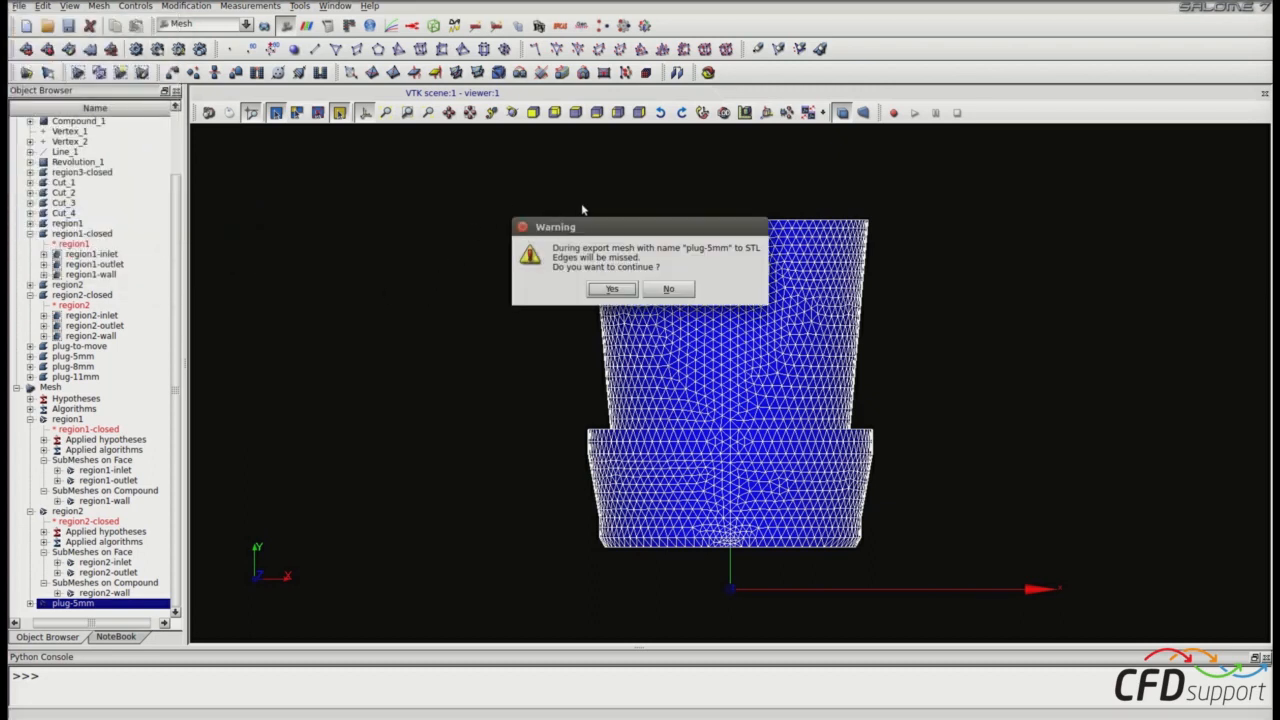
pyautogui.click(609, 289)
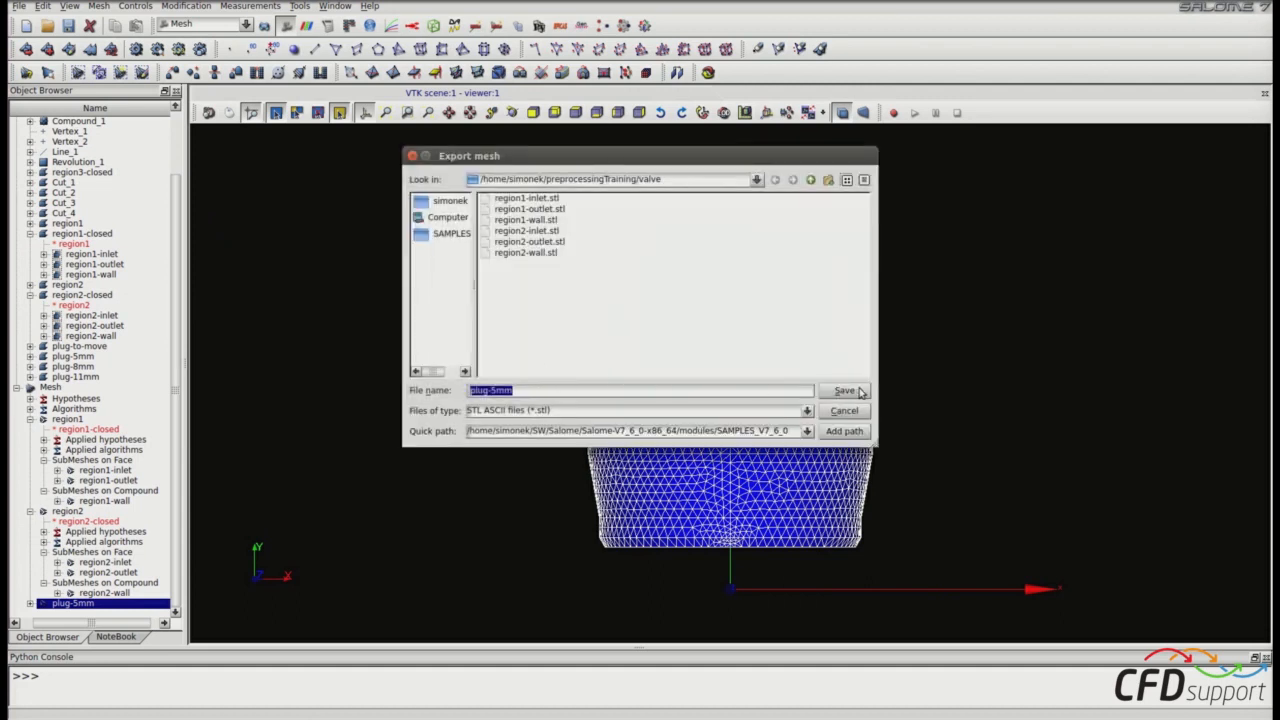
pyautogui.click(845, 391)
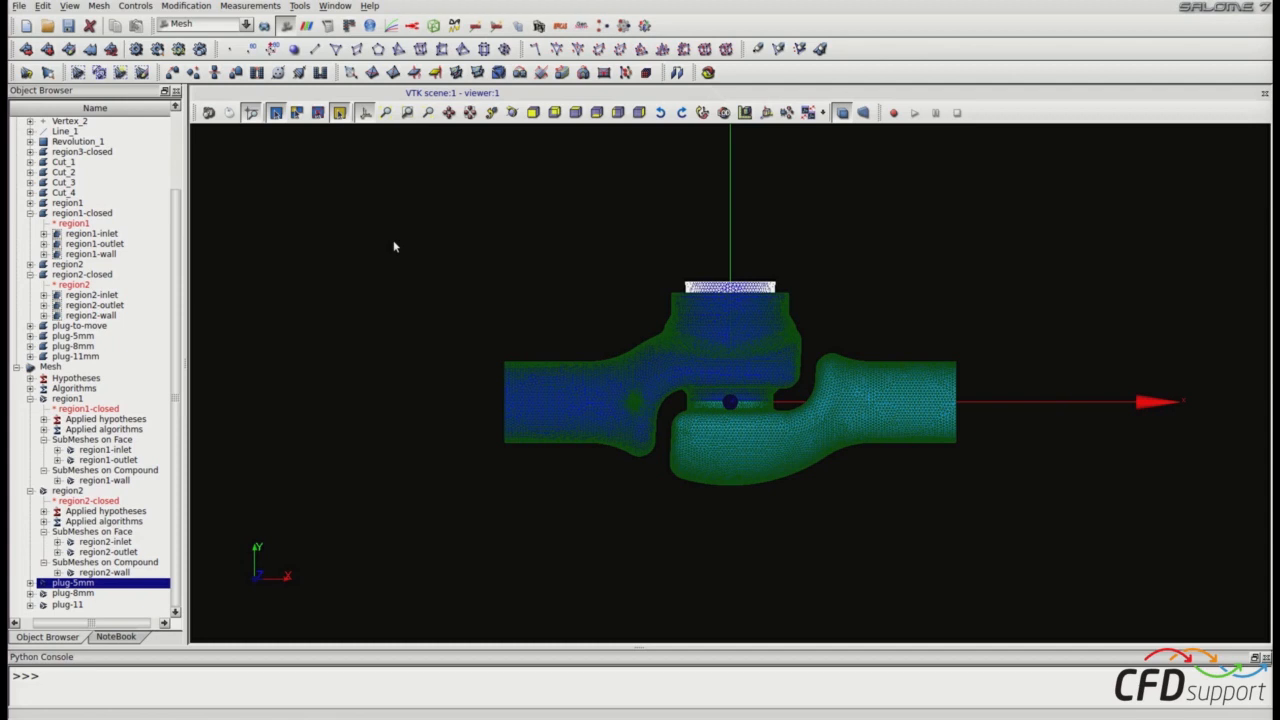
# Step: Save the study as an HDF file named part5 in the valve folder
pyautogui.hotkey('ctrl', 's')
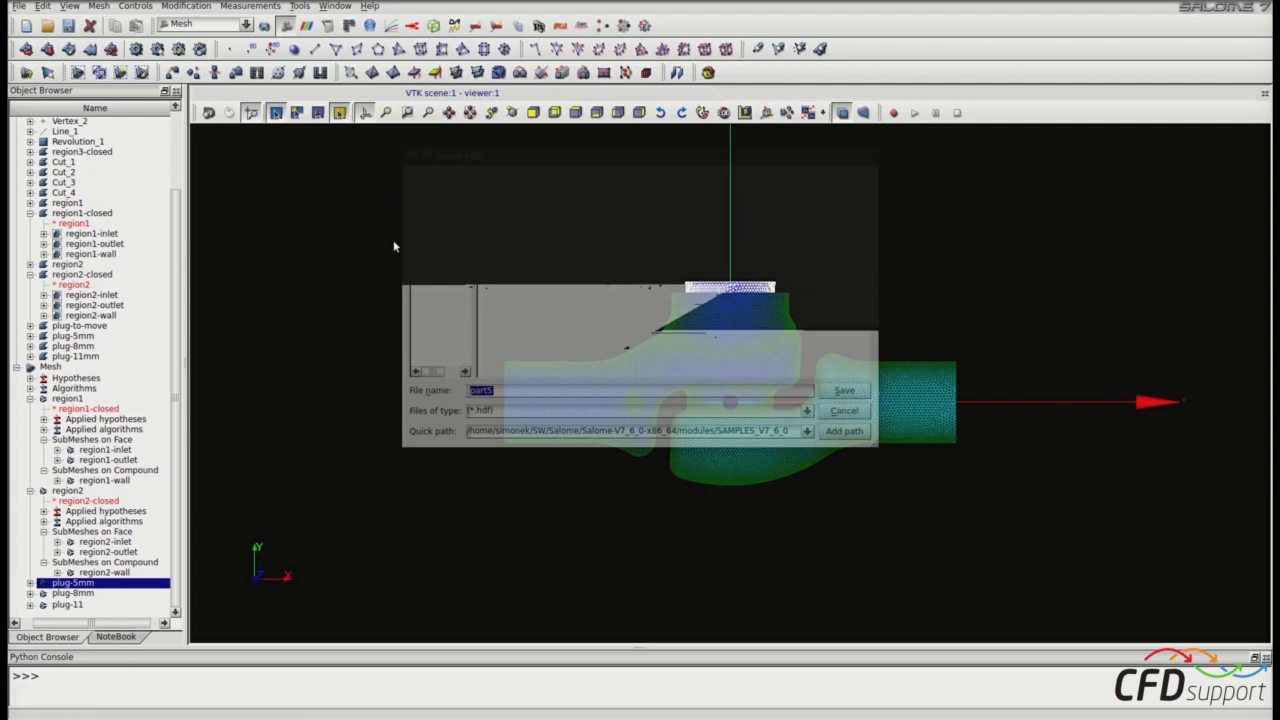
pyautogui.click(549, 391)
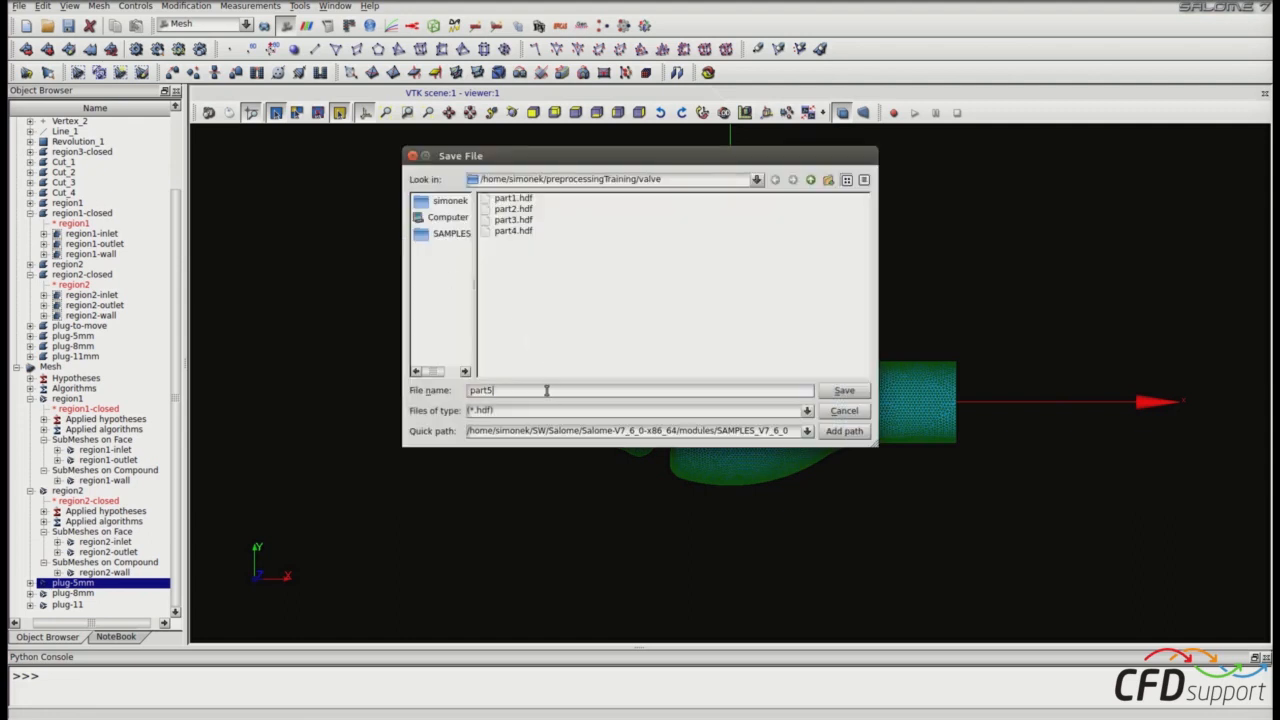
pyautogui.click(843, 392)
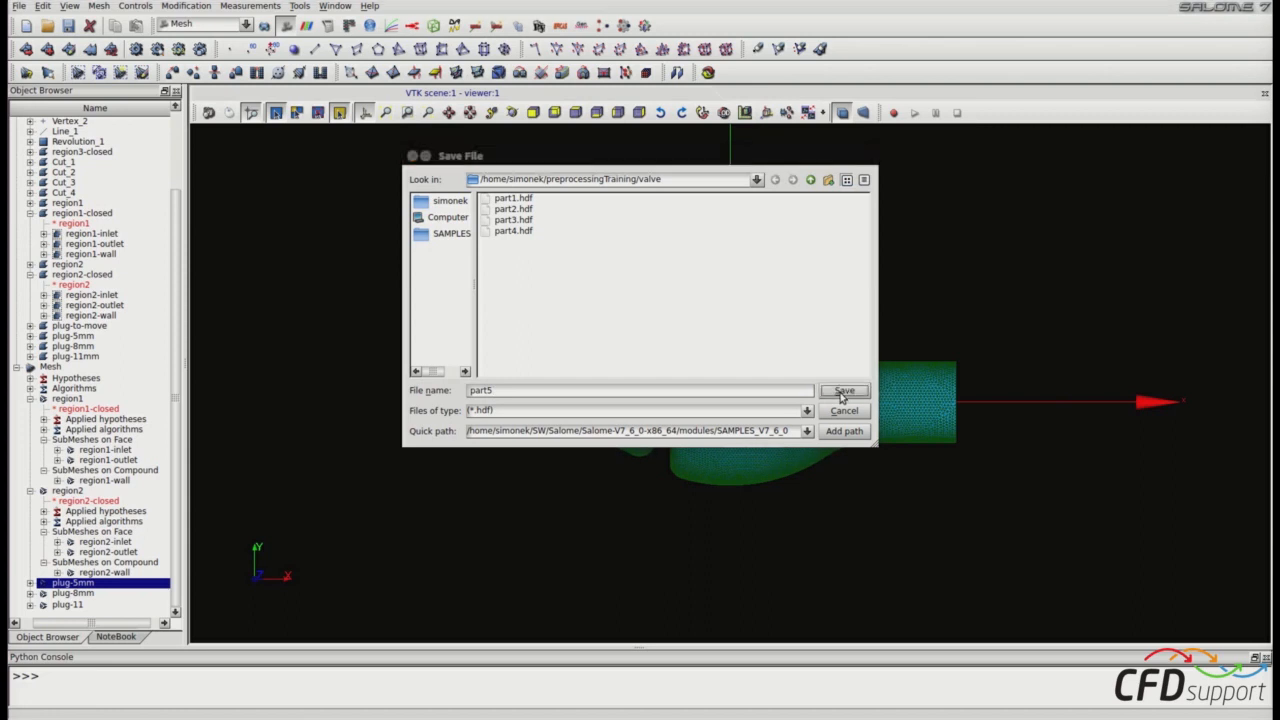